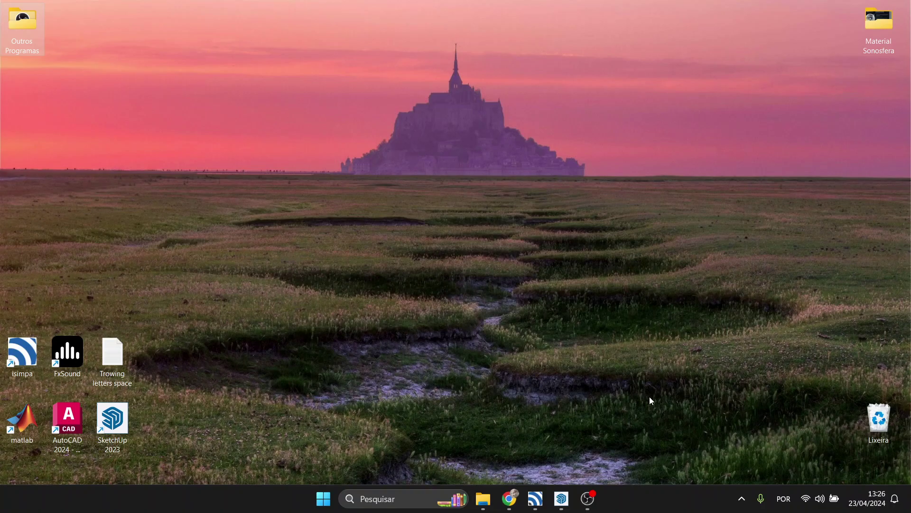
- Switch to Chrome and look over the i-Simpa home page and its Presentation, Download and Support options
left_click(512, 498)
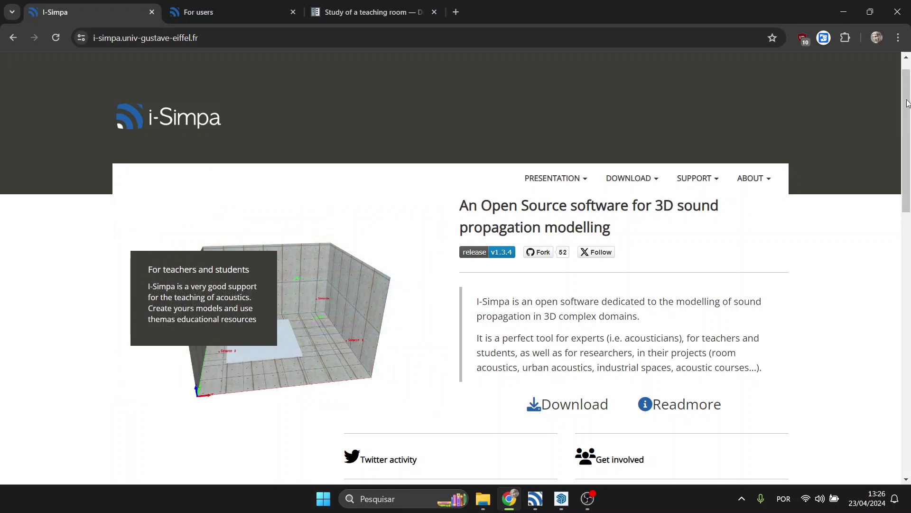
mouse_move(907, 103)
left_mouse_down()
mouse_move(907, 96)
mouse_move(909, 202)
mouse_move(910, 100)
left_mouse_up()
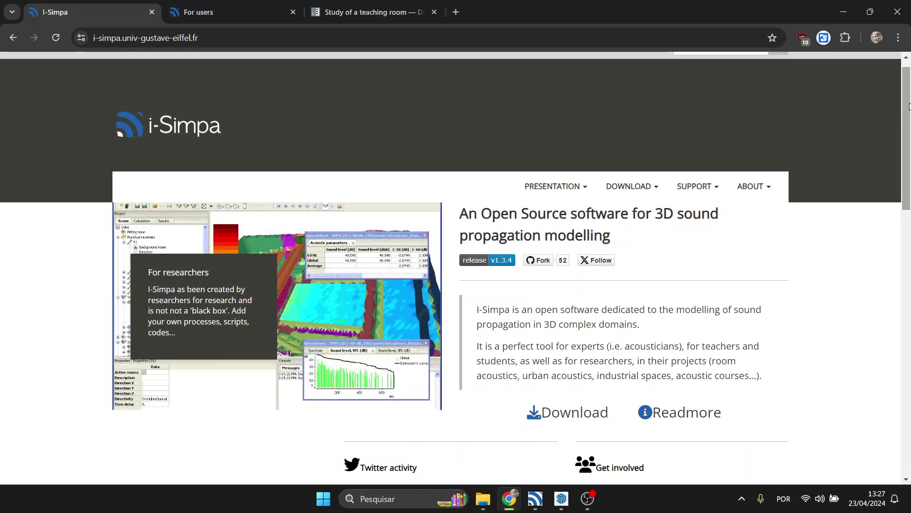
left_click_drag(908, 109, 909, 91)
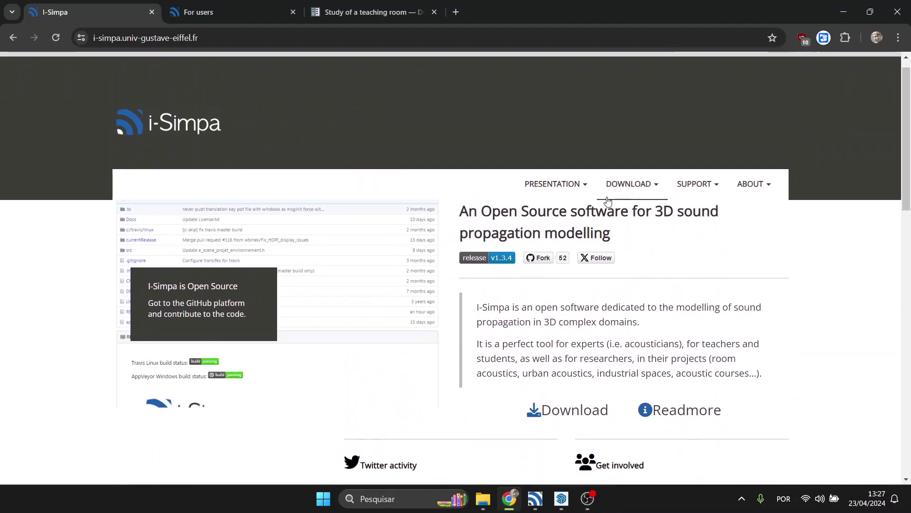
left_click(637, 185)
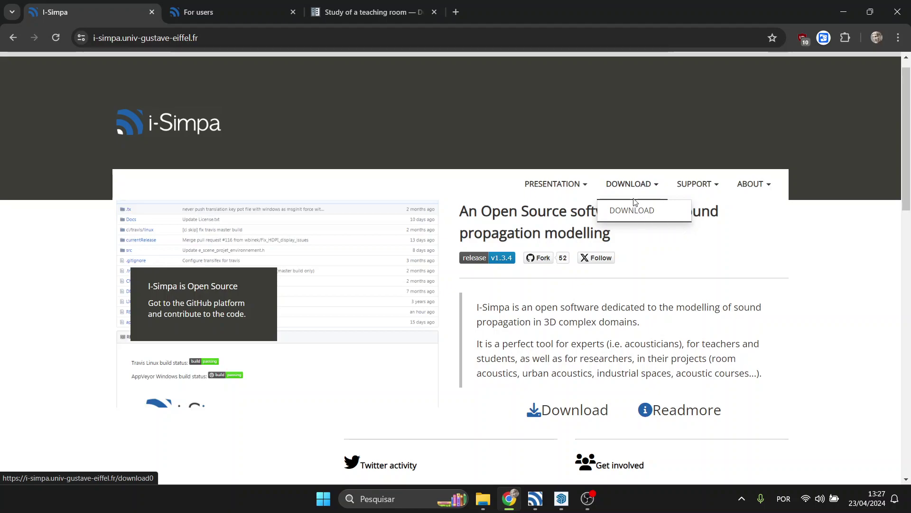
left_click(565, 185)
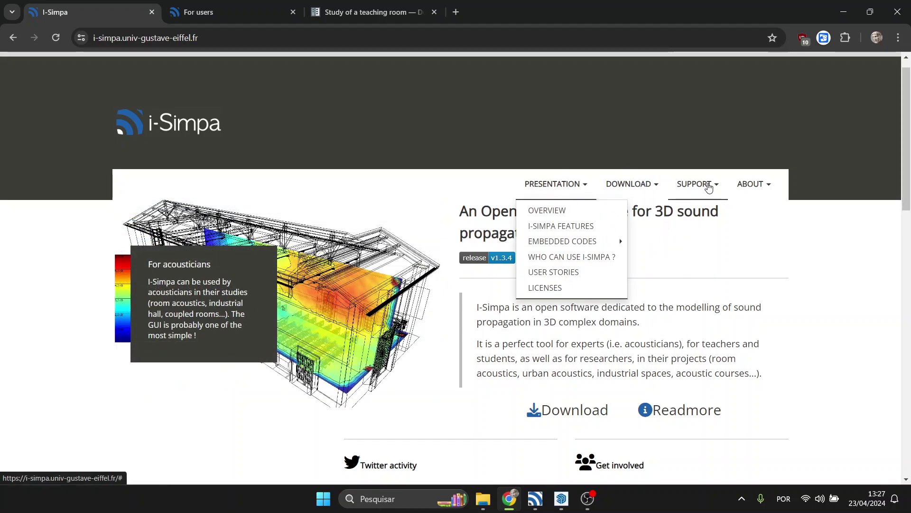
left_click(639, 189)
left_click(585, 185)
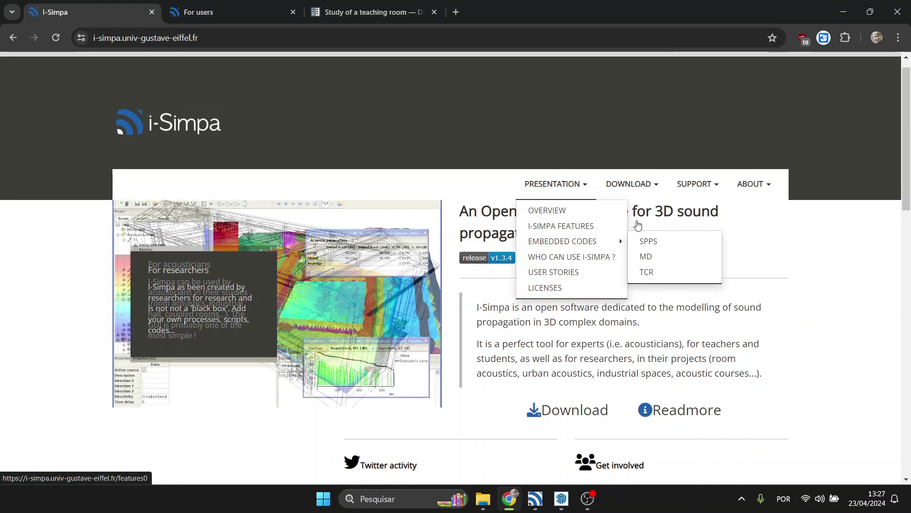
left_click(707, 189)
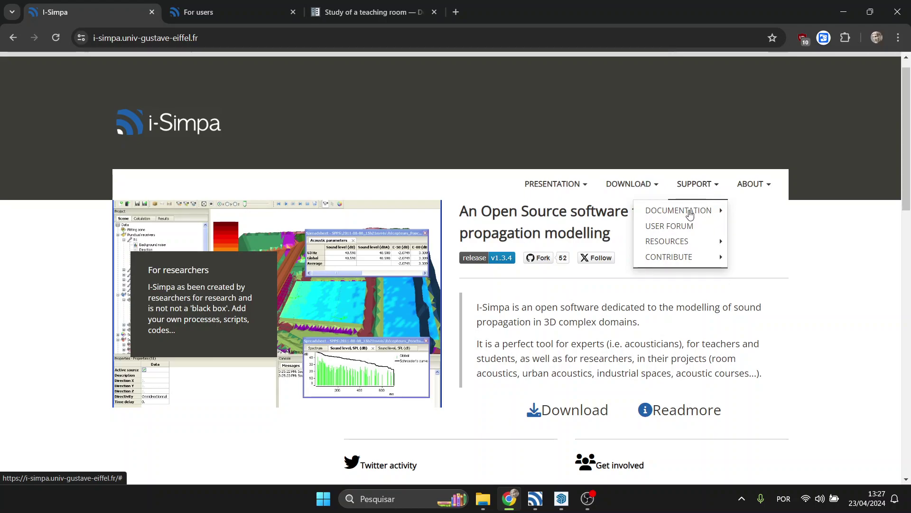
- Open the Scientific references page from the i-Simpa support documentation and look through its publications
mouse_move(688, 212)
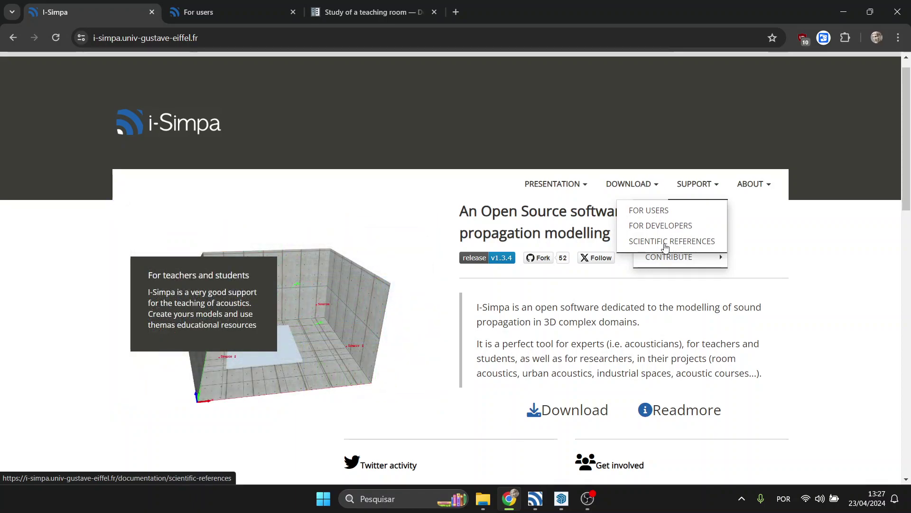
left_click(669, 245)
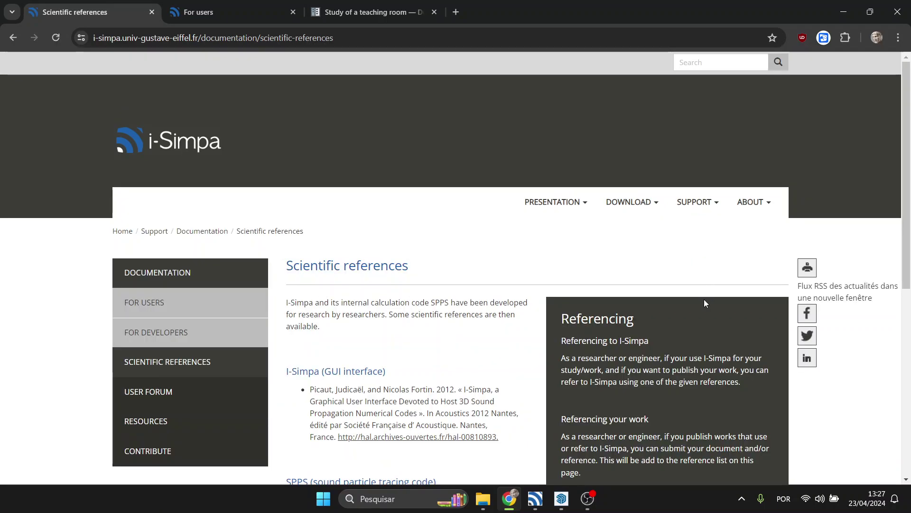
scroll(704, 299, "down", 5)
scroll(704, 299, "up", 3)
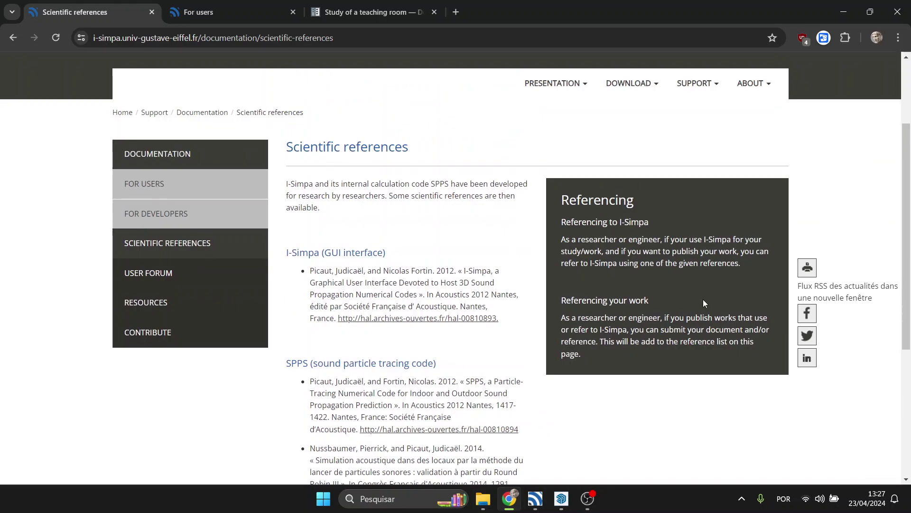
scroll(702, 299, "up", 3)
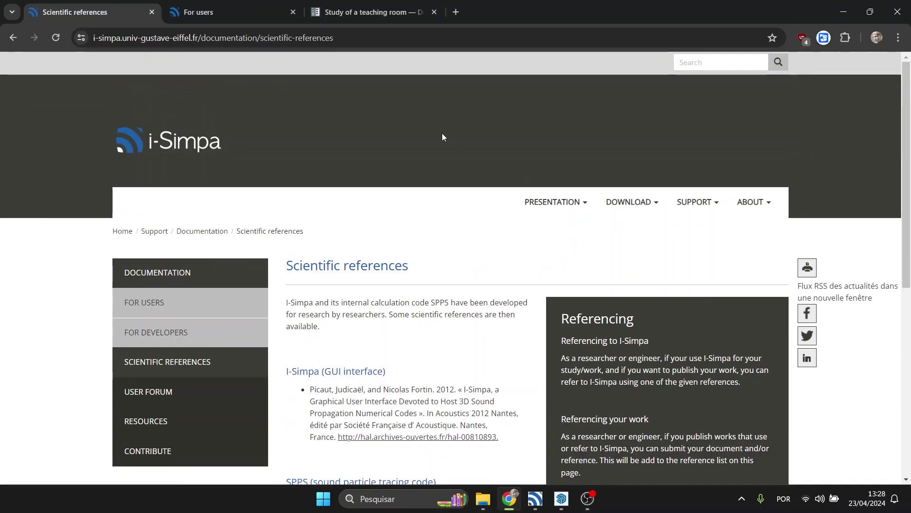
- Open the online latest English documentation from the For users page and close the separate teaching room tutorial tab
left_click(238, 18)
left_click_drag(312, 147, 375, 152)
left_click(376, 152)
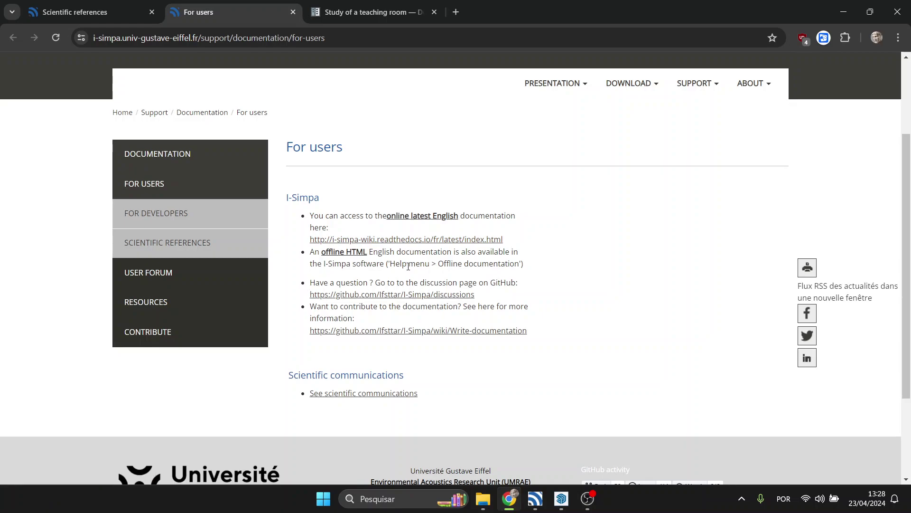
left_click(399, 239)
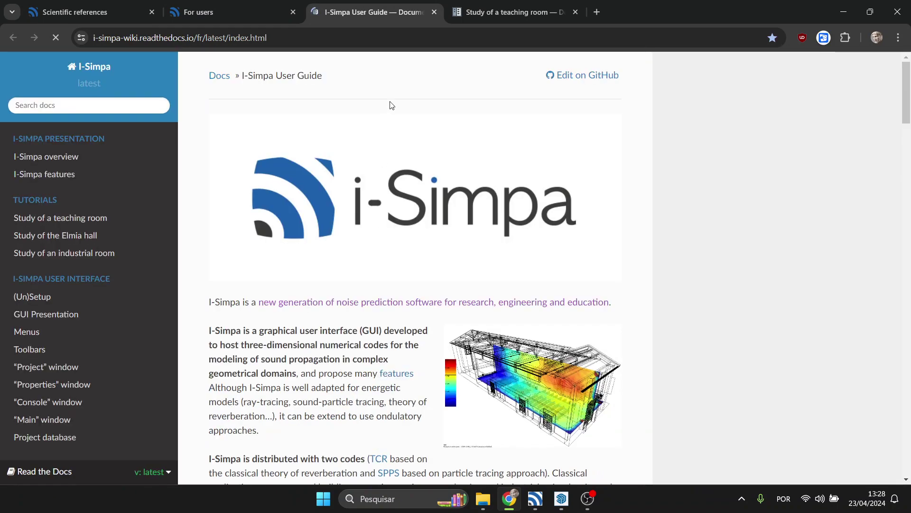
left_click(576, 13)
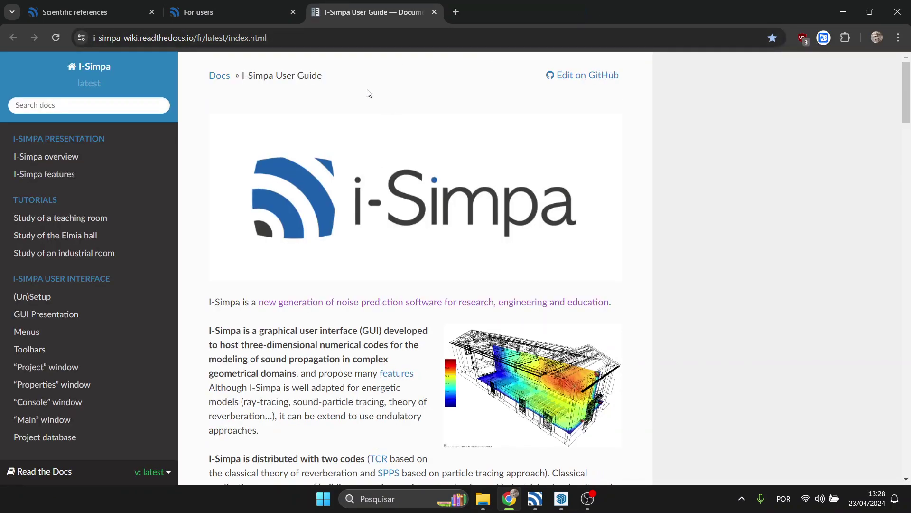
- Look through the I-Simpa User Guide's main page and its documentation search
scroll(908, 114, "down", 3)
left_click_drag(909, 114, 909, 193)
scroll(850, 175, "up", 15)
left_click(27, 105)
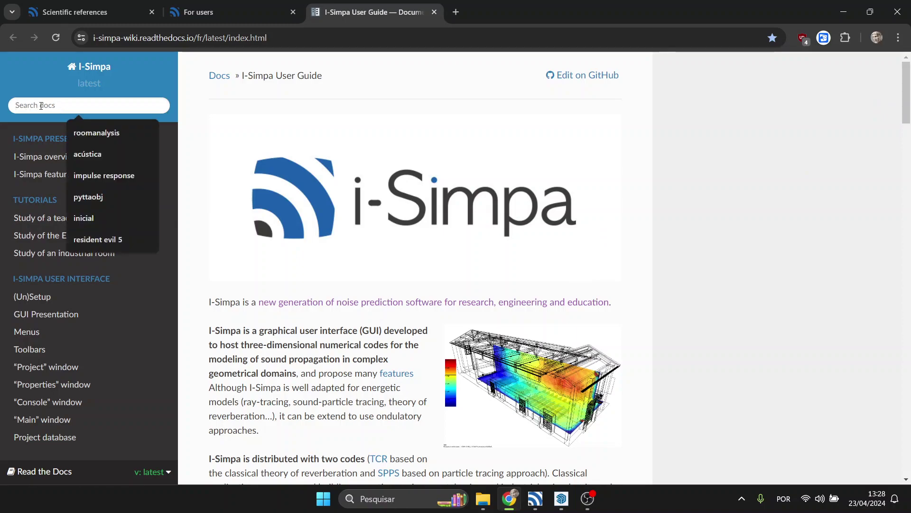
left_click(198, 119)
left_click(61, 105)
left_click(192, 125)
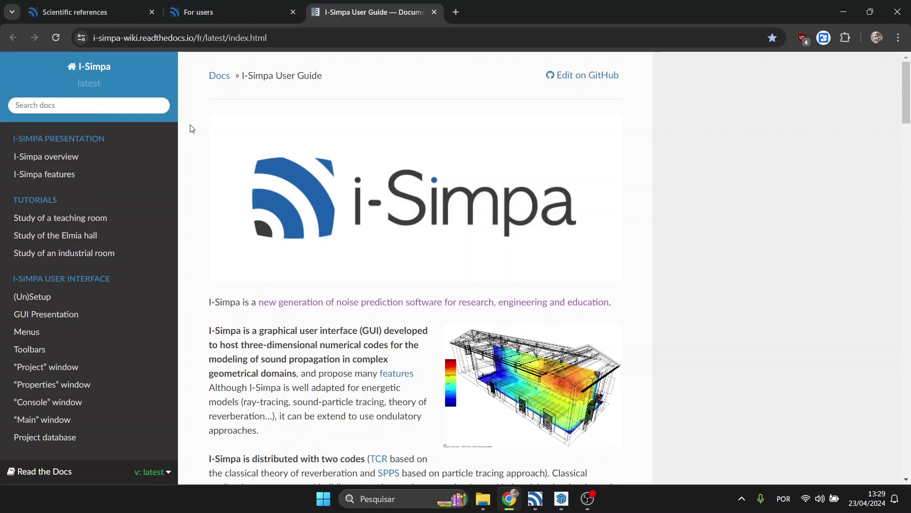
- Open the Study of a teaching room tutorial and look through its introduction
double_click(61, 200)
left_click(61, 200)
left_click(104, 218)
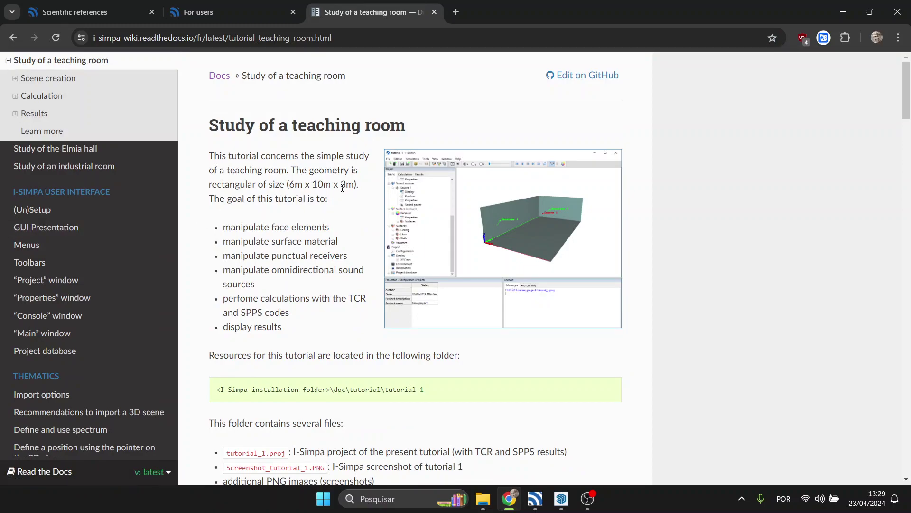
scroll(339, 229, "down", 5)
scroll(339, 229, "up", 5)
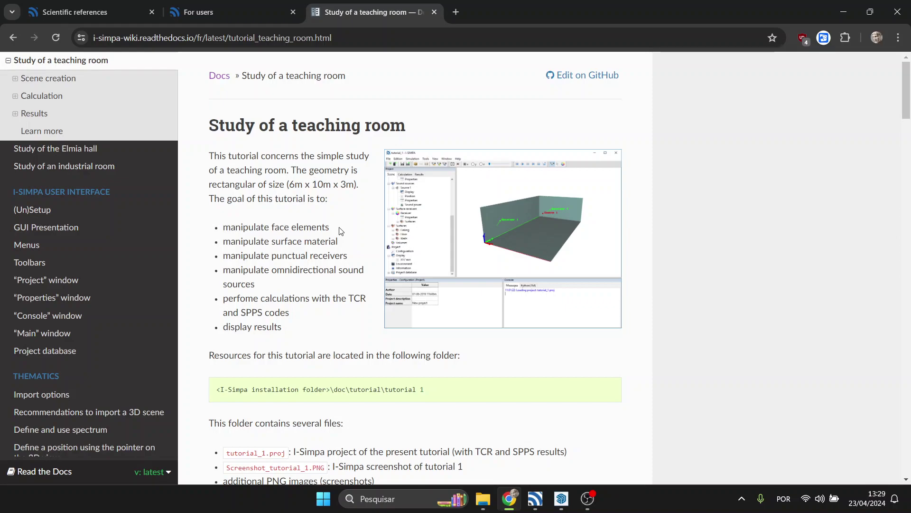
- Open the Study of the Elmia hall tutorial and examine its enlarged project screenshot and the final noise map
left_click(80, 156)
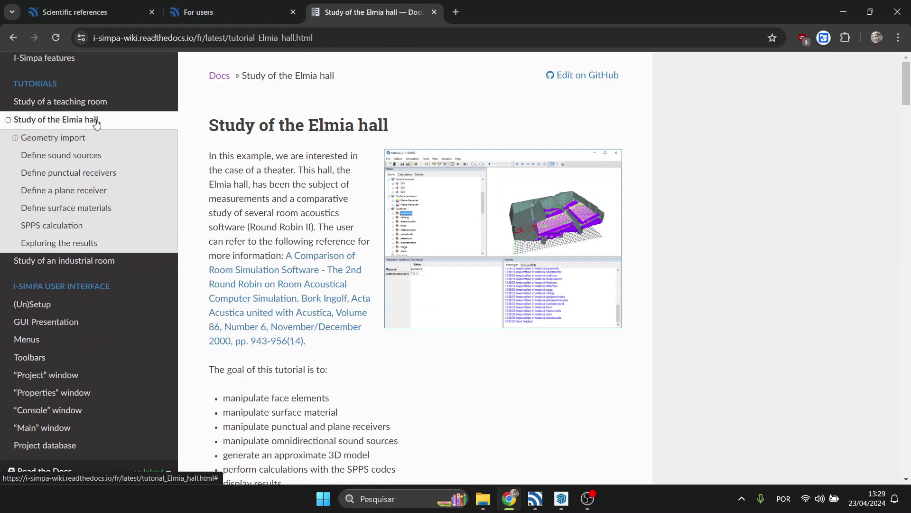
left_click_drag(319, 124, 366, 125)
left_click(365, 124)
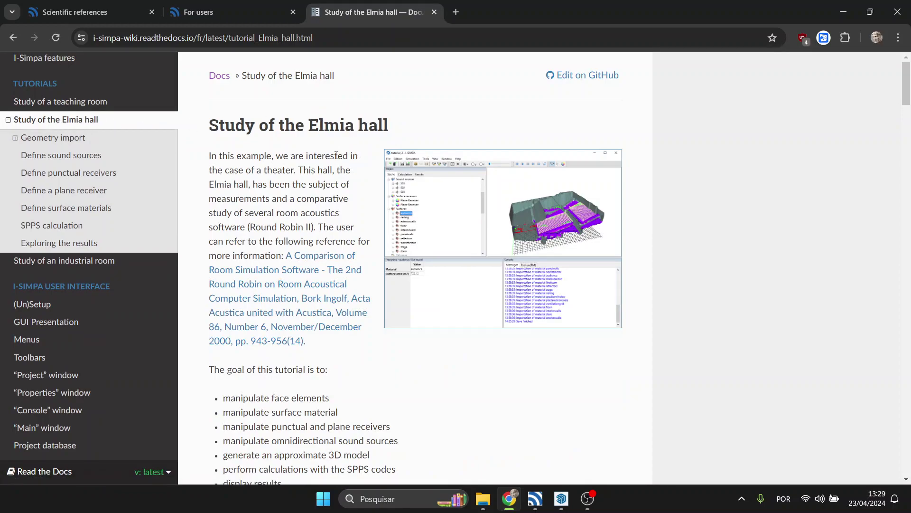
left_click(538, 204)
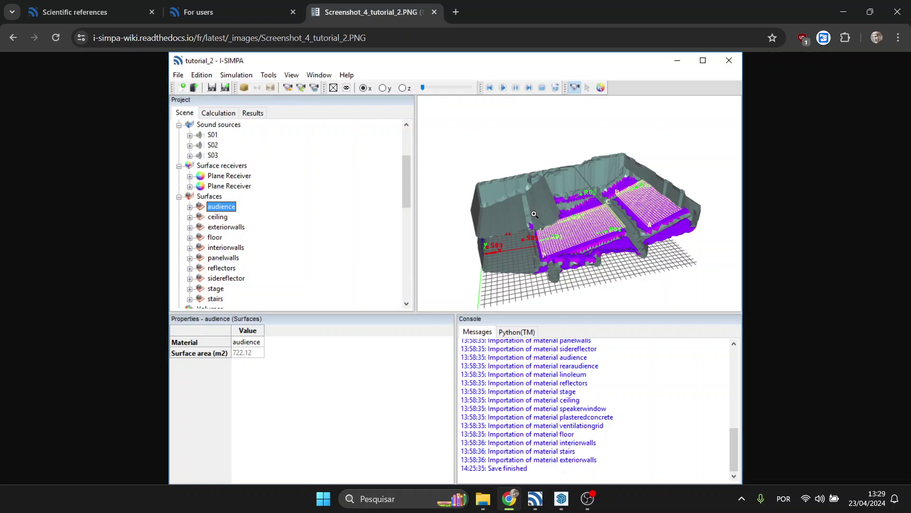
left_click(12, 37)
left_click_drag(907, 87, 907, 452)
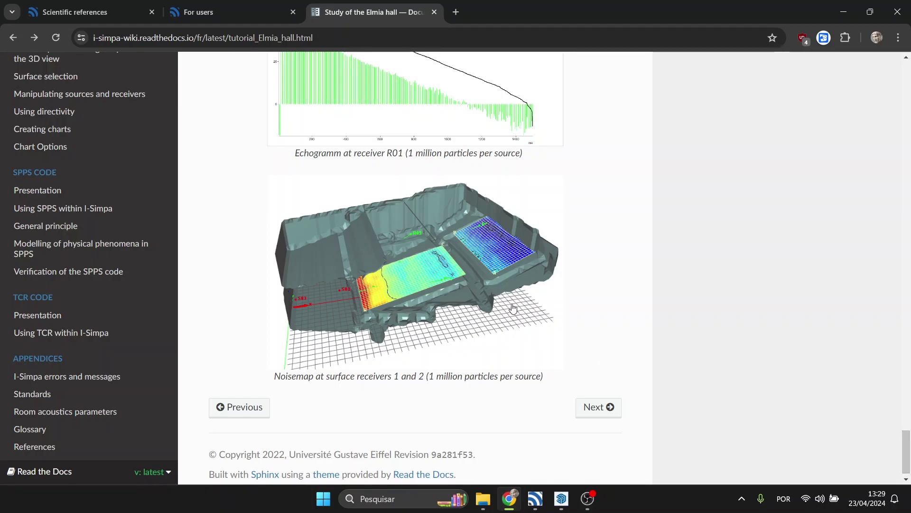
left_click_drag(907, 449, 907, 71)
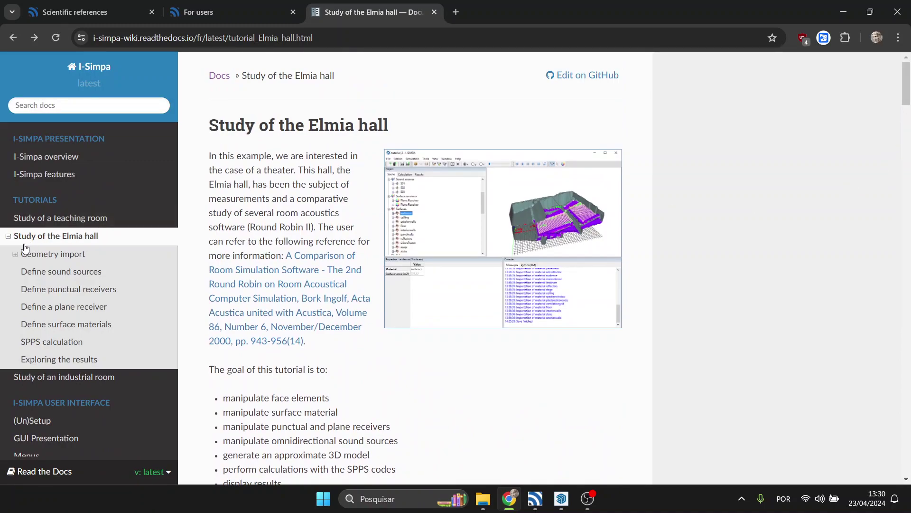
- Open the Study of an industrial room tutorial and read through to the section on duplicating the machine
left_click(8, 239)
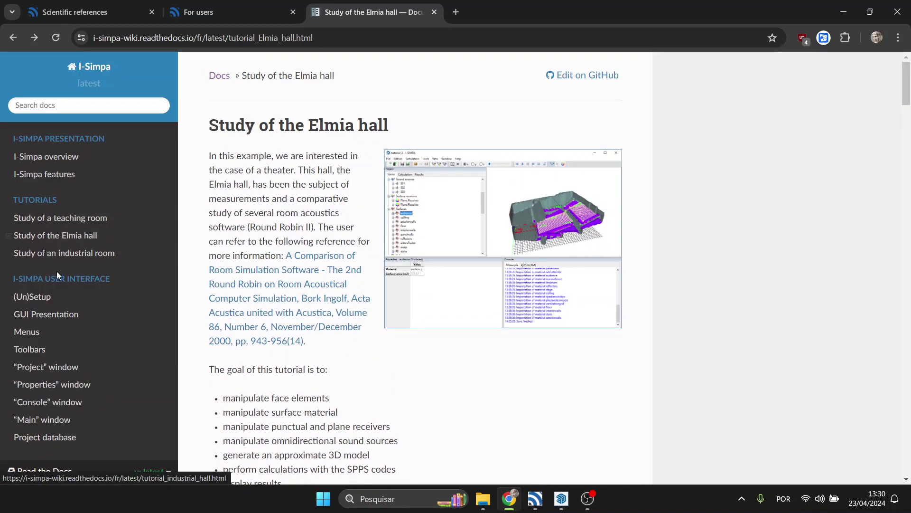
left_click(75, 258)
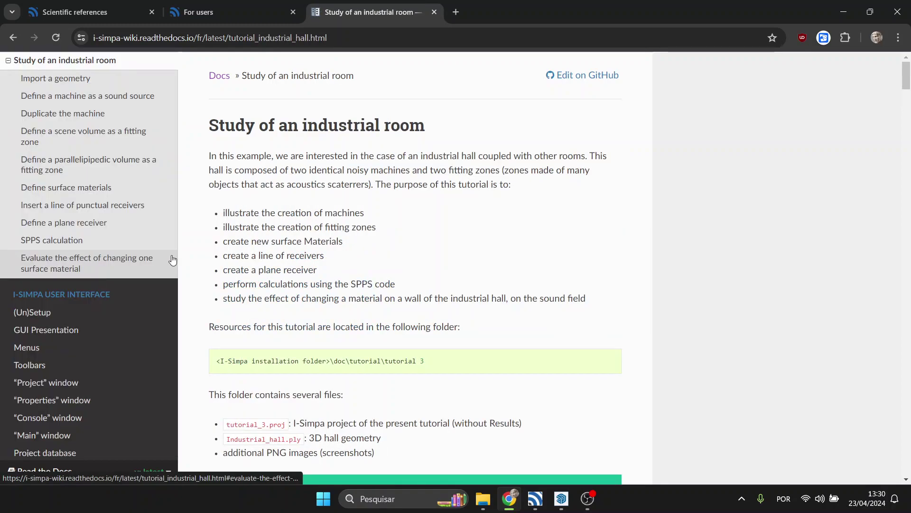
left_click_drag(317, 127, 414, 148)
left_click(546, 193)
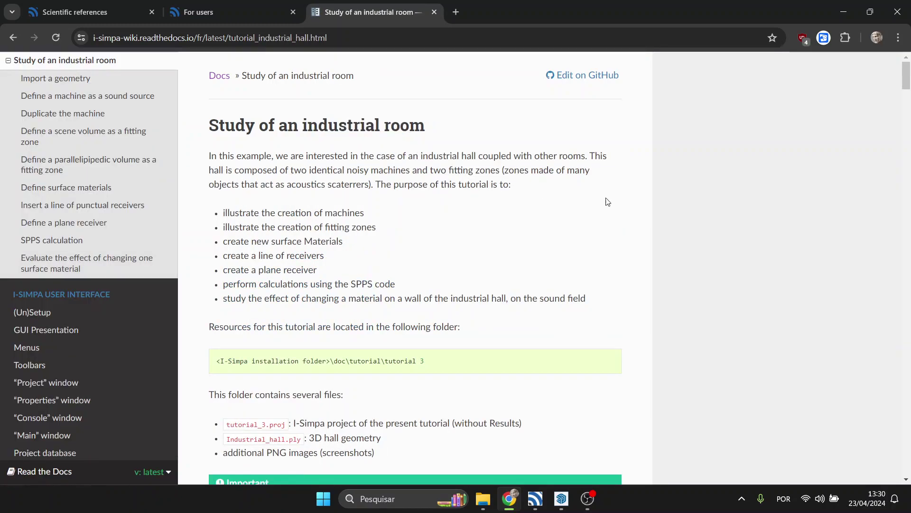
scroll(908, 90, "down", 3)
left_click_drag(908, 90, 905, 174)
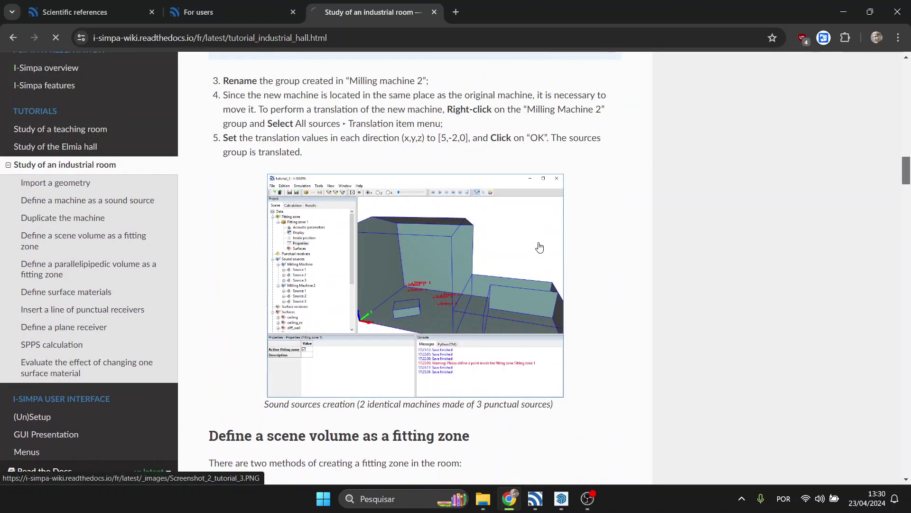
- View the enlarged sound source and fitting zone screenshots of the industrial room tutorial, returning to the page after each
left_click(540, 247)
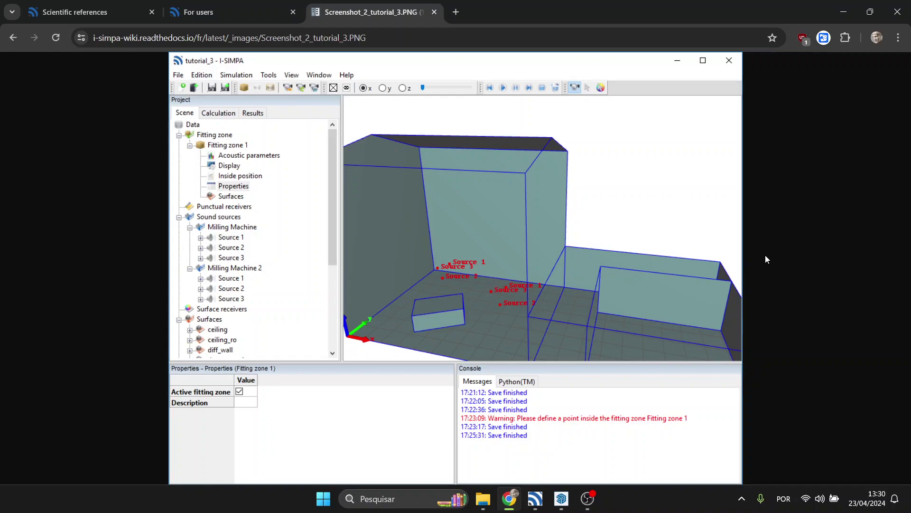
left_click(13, 37)
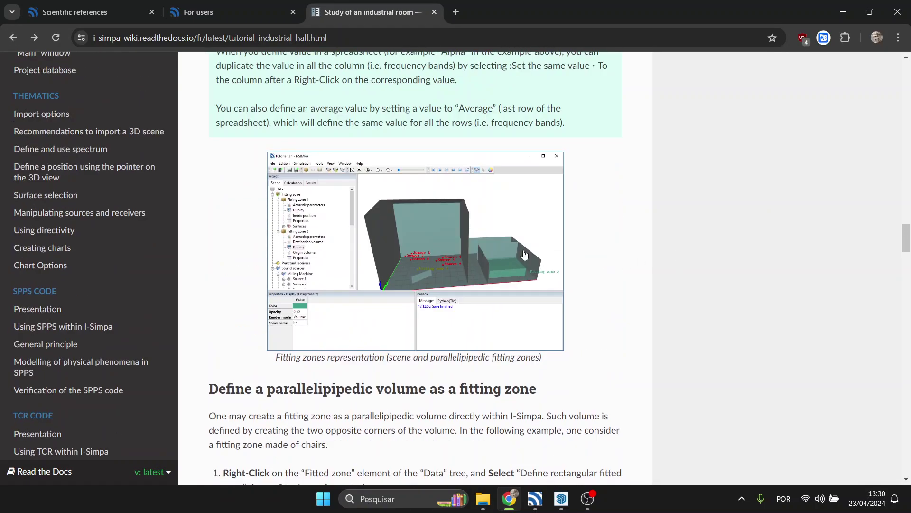
left_click(541, 257)
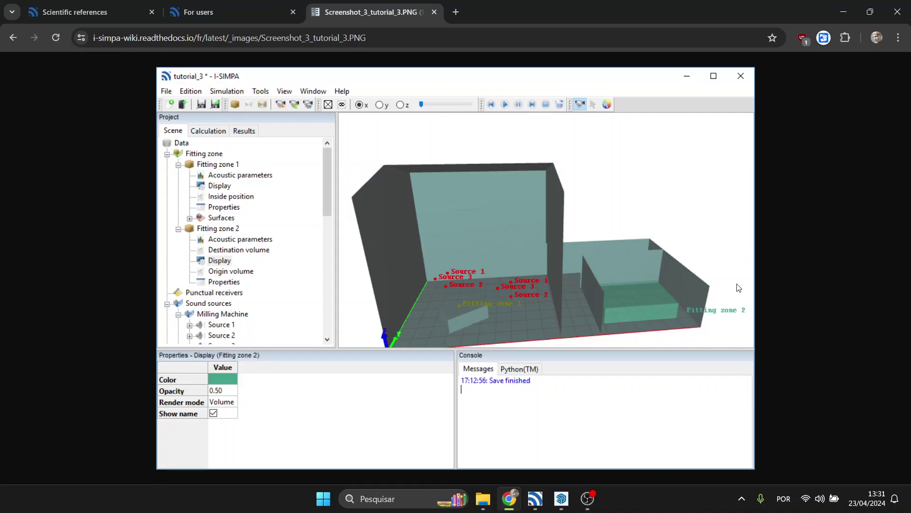
left_click(12, 37)
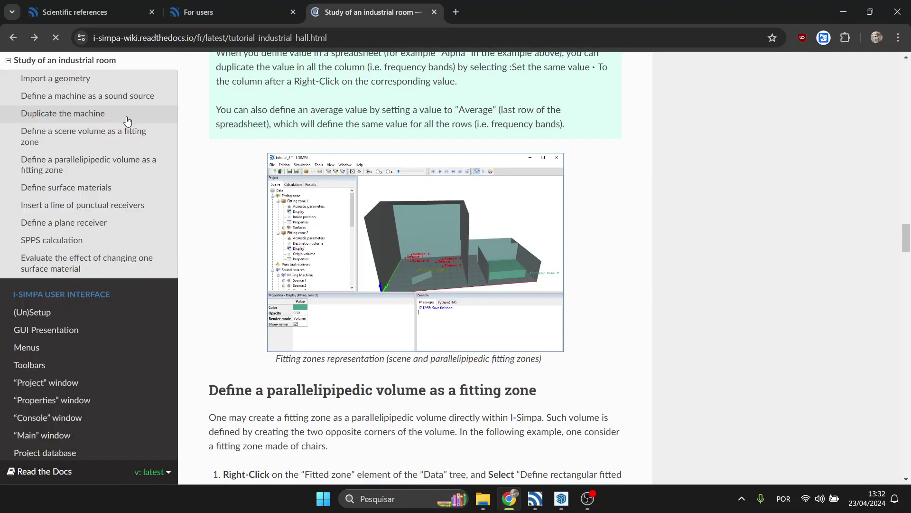
- View the enlarged Screenshot_4_tutorial_3.PNG, return to the tutorial and continue to the Define a plane receiver section
left_click_drag(907, 237, 908, 321)
left_click(508, 307)
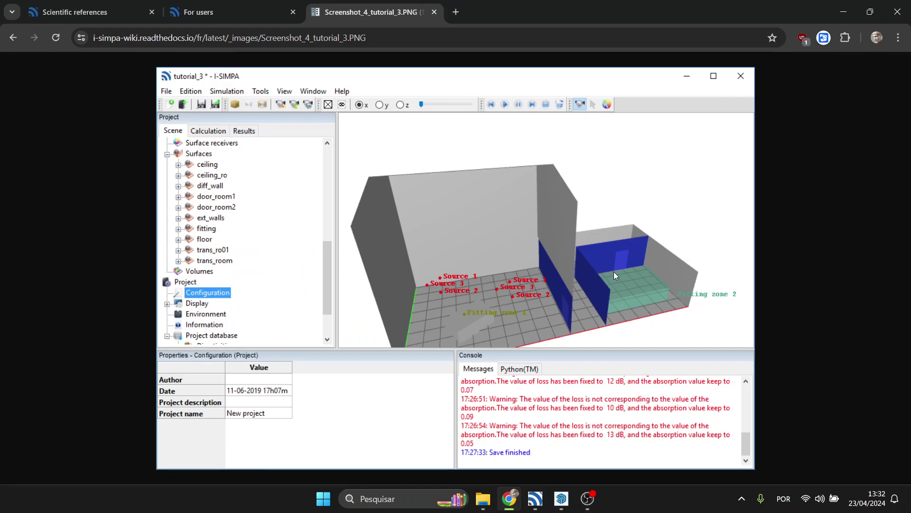
key("alt+Left")
scroll(906, 337, "down", 5)
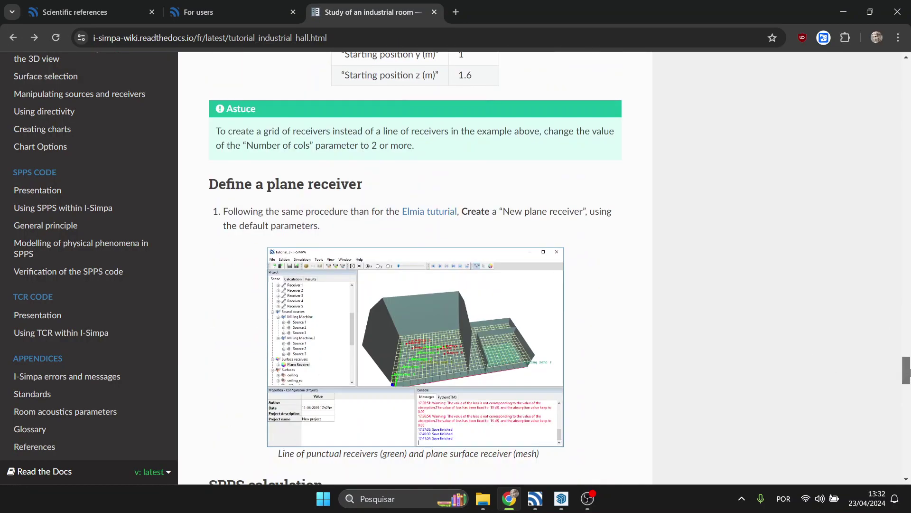
- Go to the Define a machine as a sound source section and collapse the industrial room tutorial's contents list
scroll(95, 285, "up", 15)
left_click(111, 290)
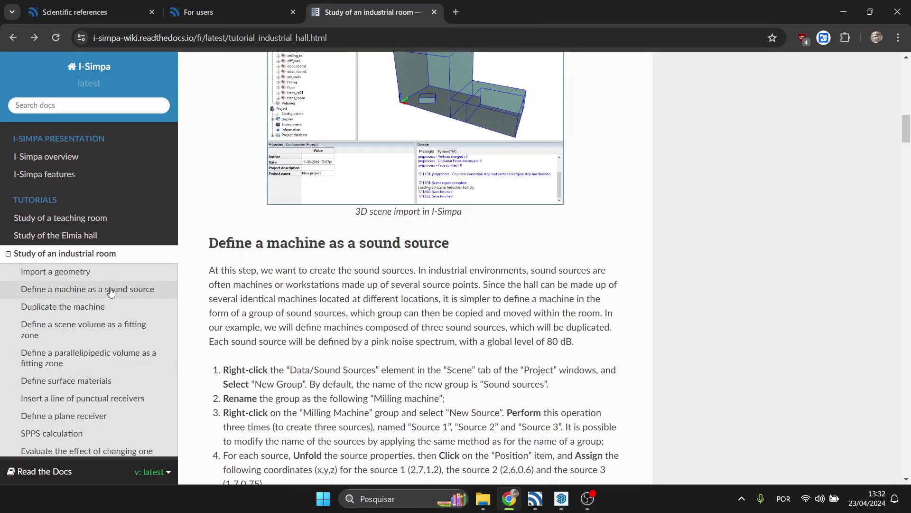
left_click(9, 254)
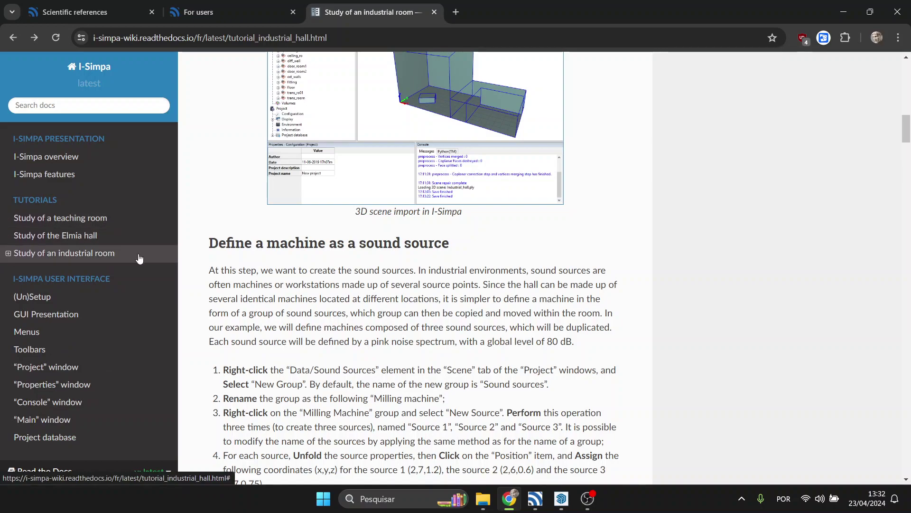
- Return to the introduction at the beginning of the industrial room tutorial
scroll(760, 247, "up", 15)
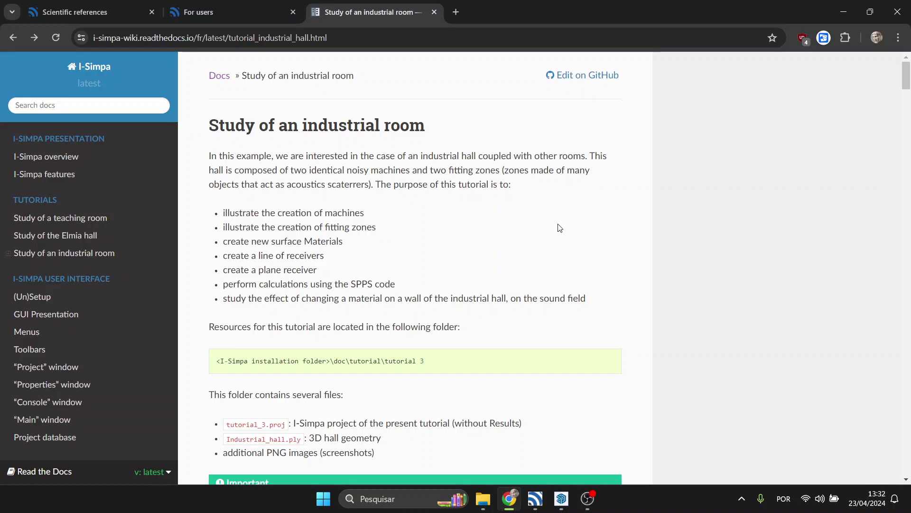
left_click(587, 498)
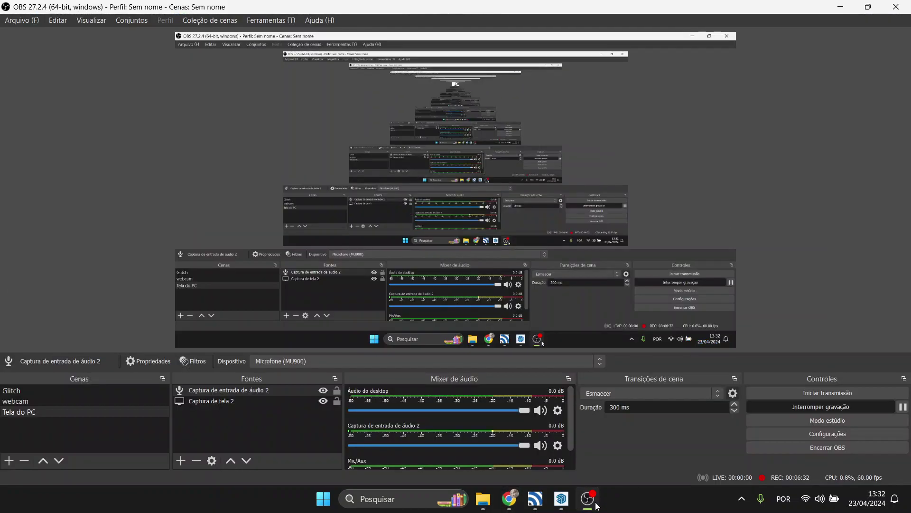
left_click(592, 506)
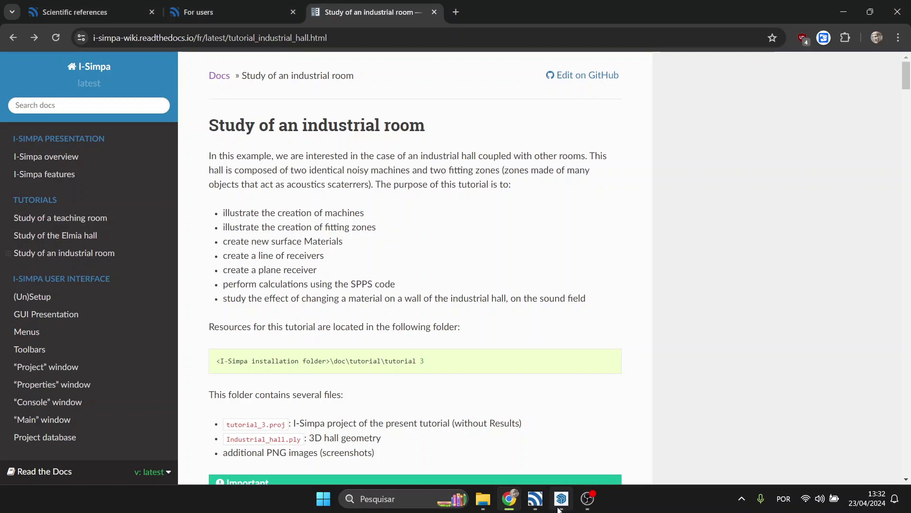
left_click(536, 499)
left_click(509, 498)
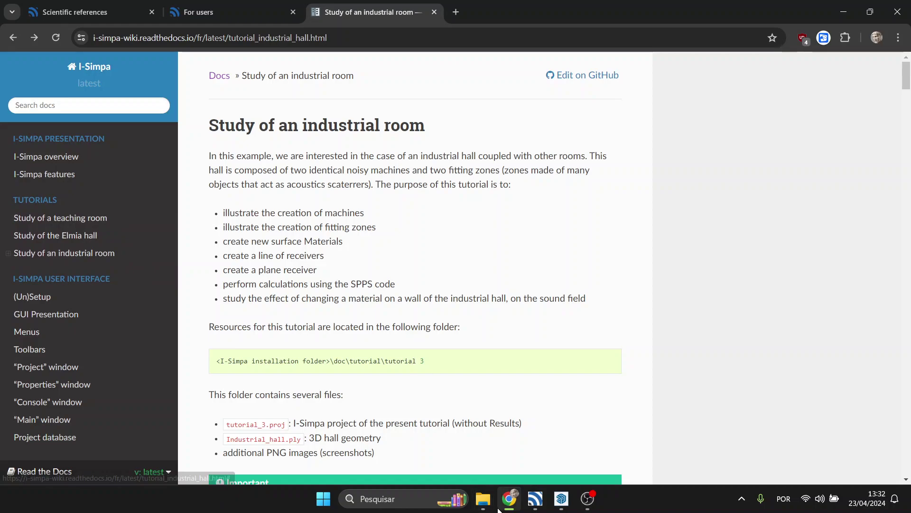
- Switch to File Explorer, open isimpa-1.3.4-win64 from the I-SIMPA folder and look through its contents
mouse_move(497, 508)
left_click(455, 448)
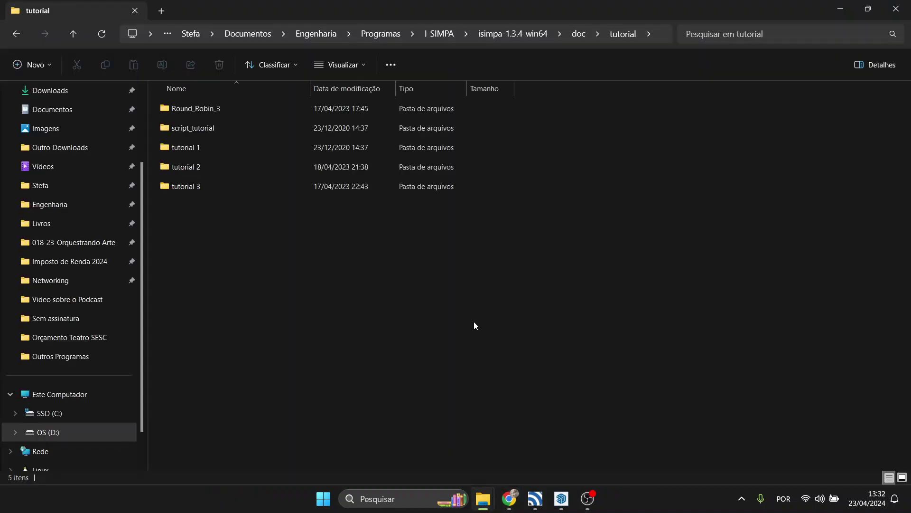
left_click(503, 38)
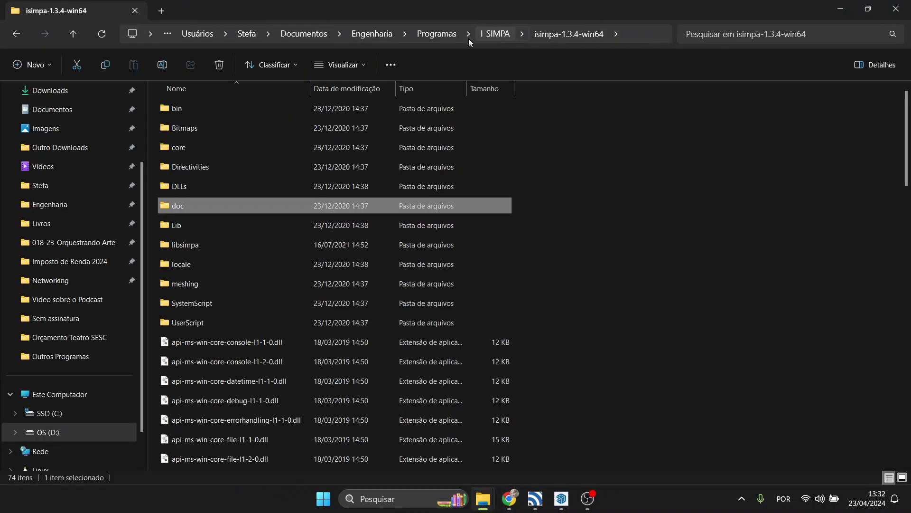
left_click(497, 36)
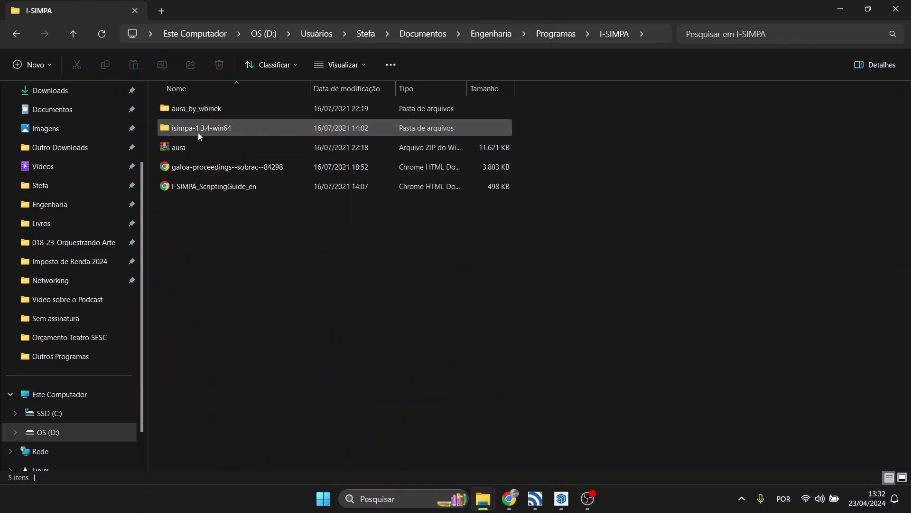
double_click(262, 129)
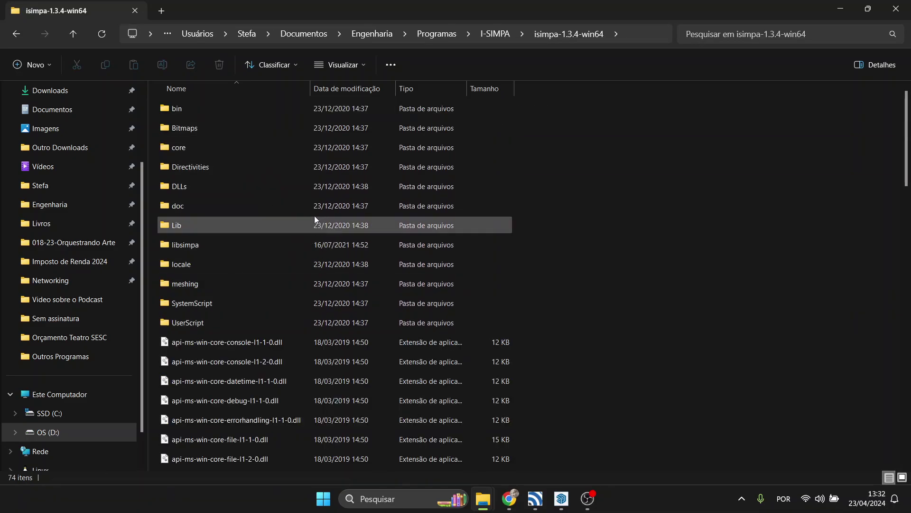
scroll(494, 264, "down", 6)
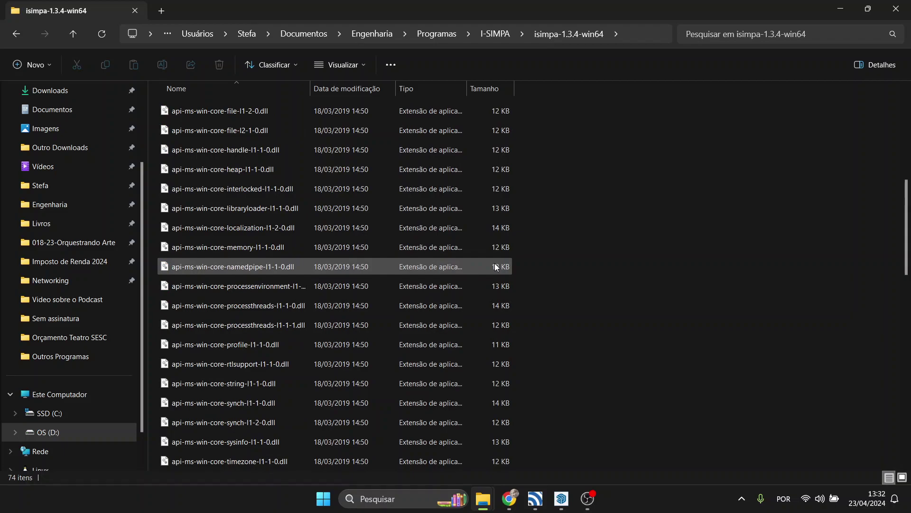
scroll(494, 264, "up", 6)
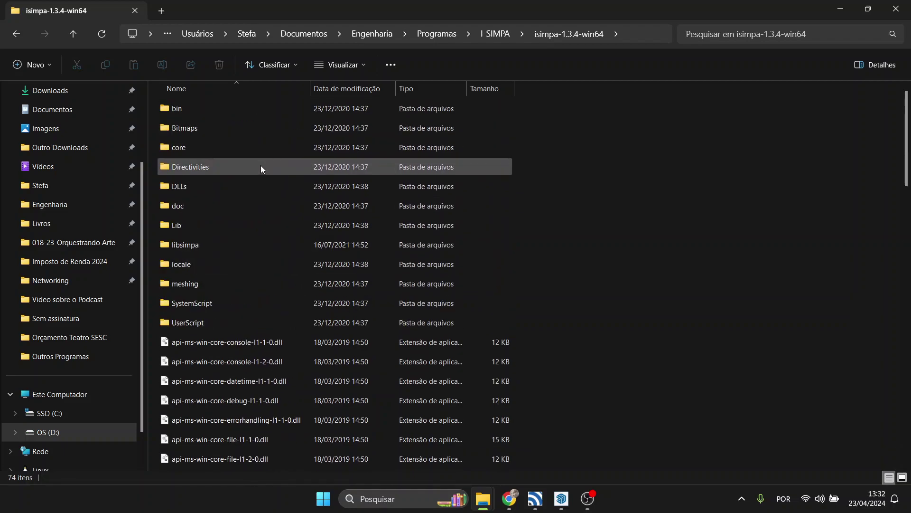
- Look through the core\spps and Directivities folders, returning to isimpa-1.3.4-win64 after each
double_click(253, 152)
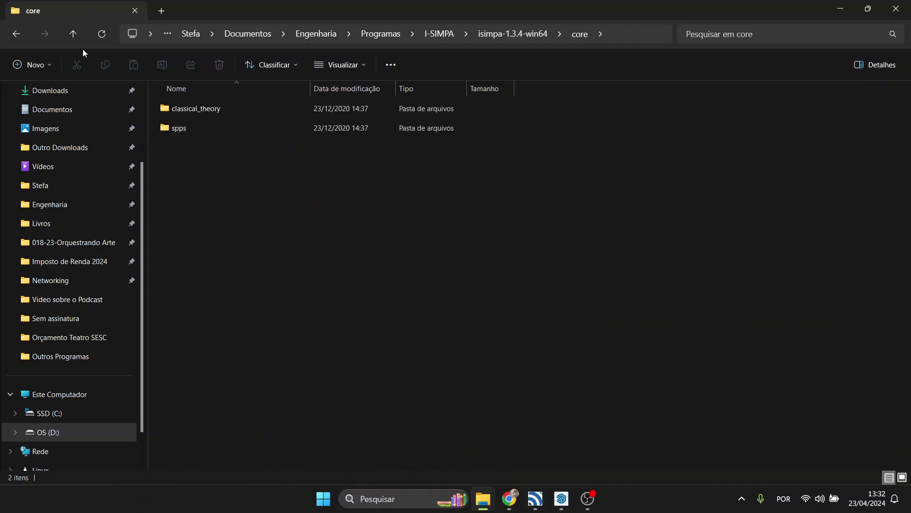
double_click(190, 129)
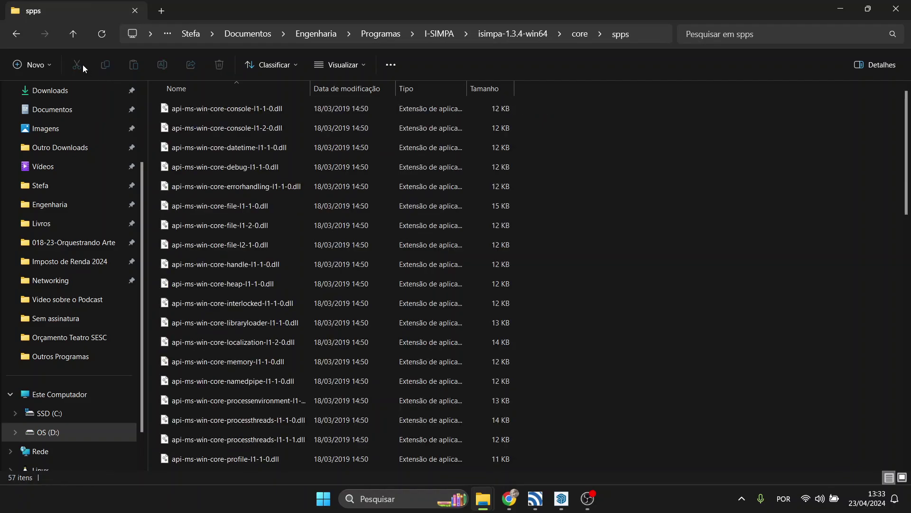
scroll(234, 192, "down", 7)
scroll(234, 192, "down", 5)
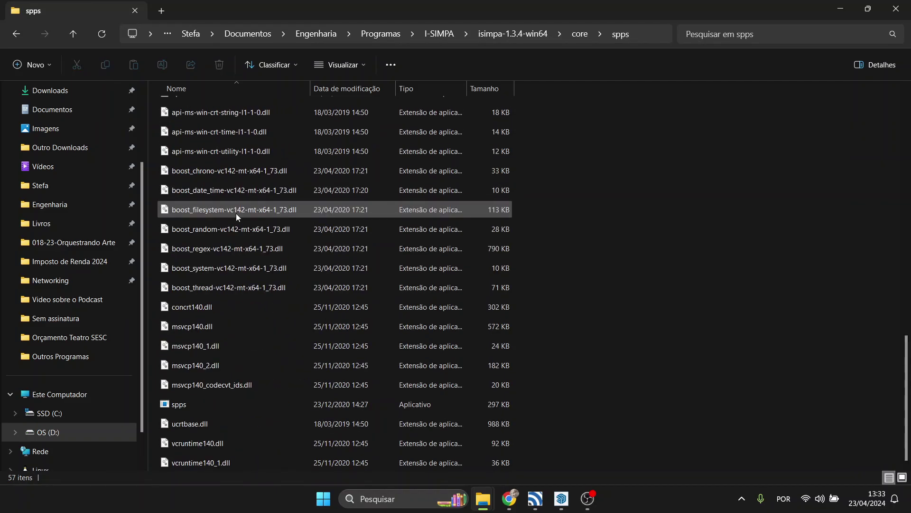
left_click(76, 36)
left_click(75, 35)
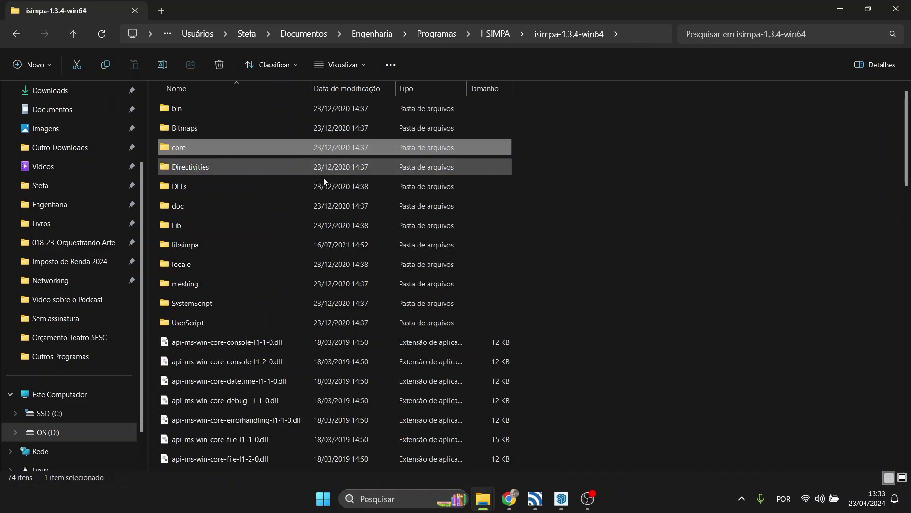
double_click(313, 169)
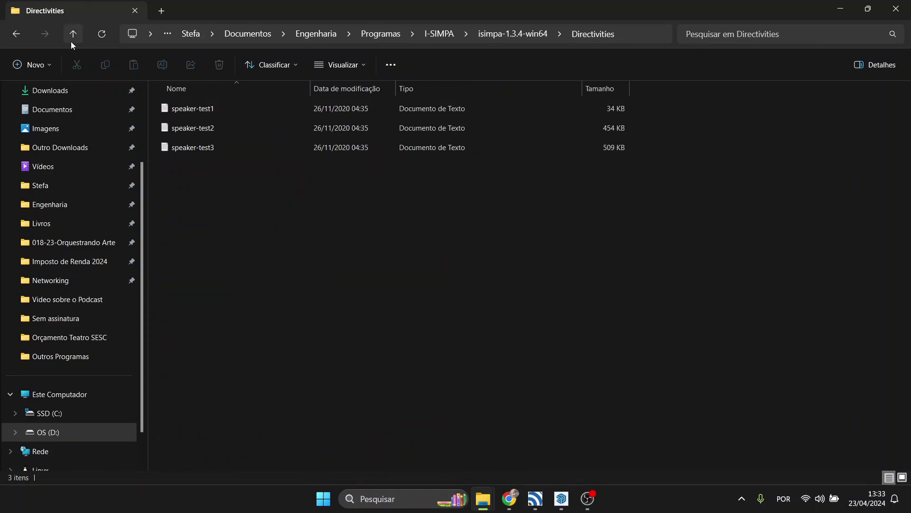
left_click(80, 31)
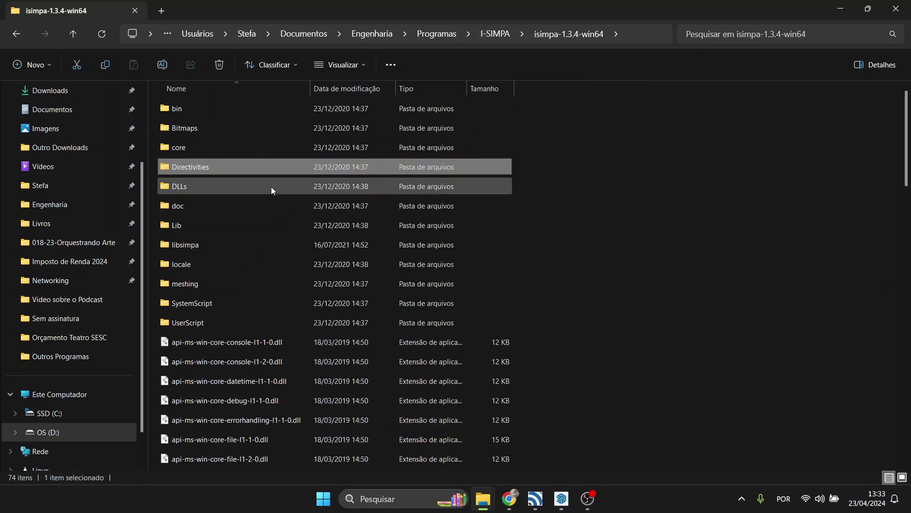
- Examine the Python files in the DLLs folder, including py, pyd and python_tools, and return to isimpa-1.3.4-win64
double_click(272, 191)
scroll(284, 224, "down", 6)
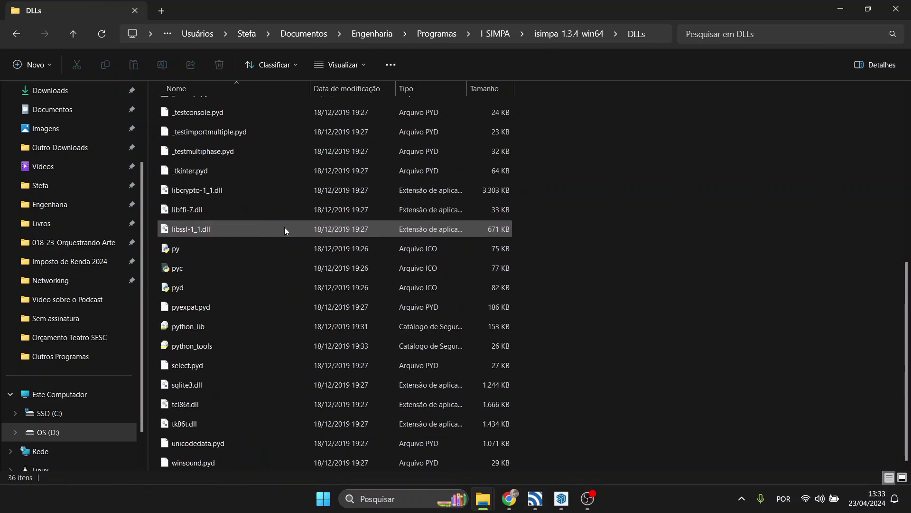
left_click(245, 274)
left_click(219, 251)
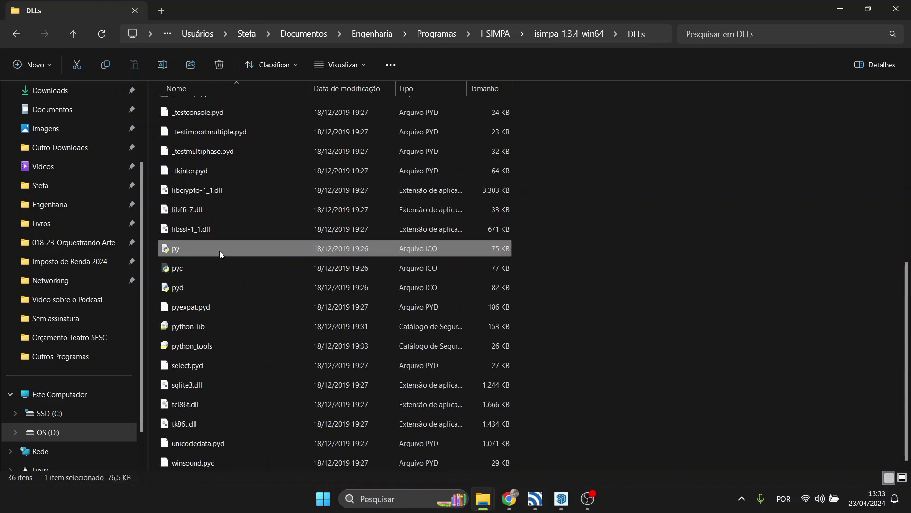
left_click(223, 291)
left_click(212, 348)
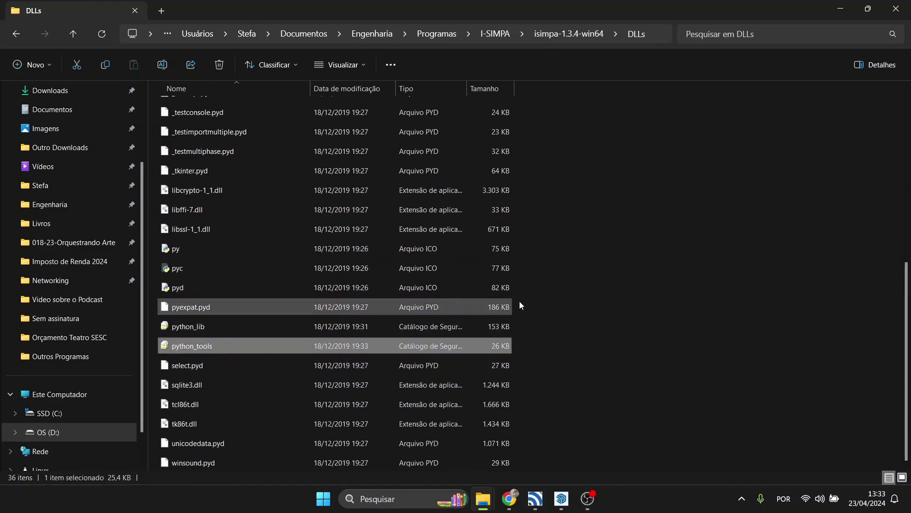
scroll(663, 302, "up", 6)
left_click(72, 33)
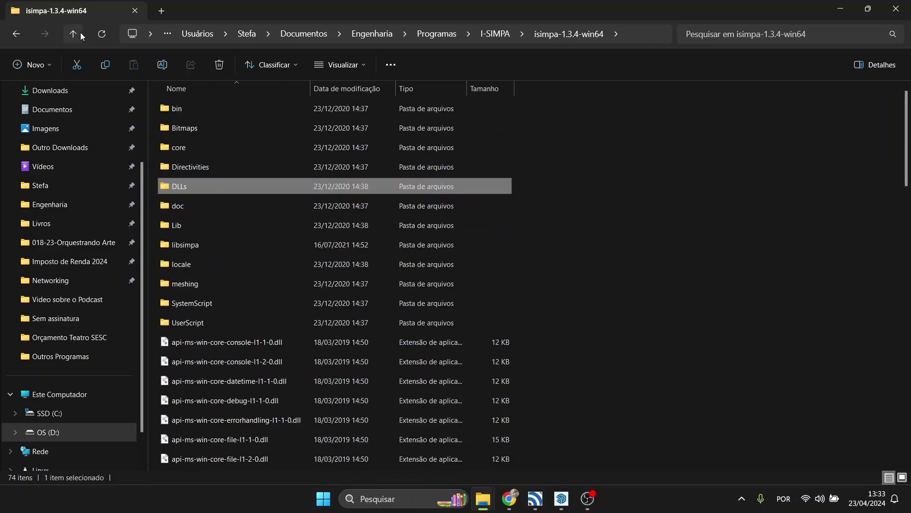
- Open the tutorial folder inside doc and point out the tutorial 3 folder
scroll(98, 166, "up", 2)
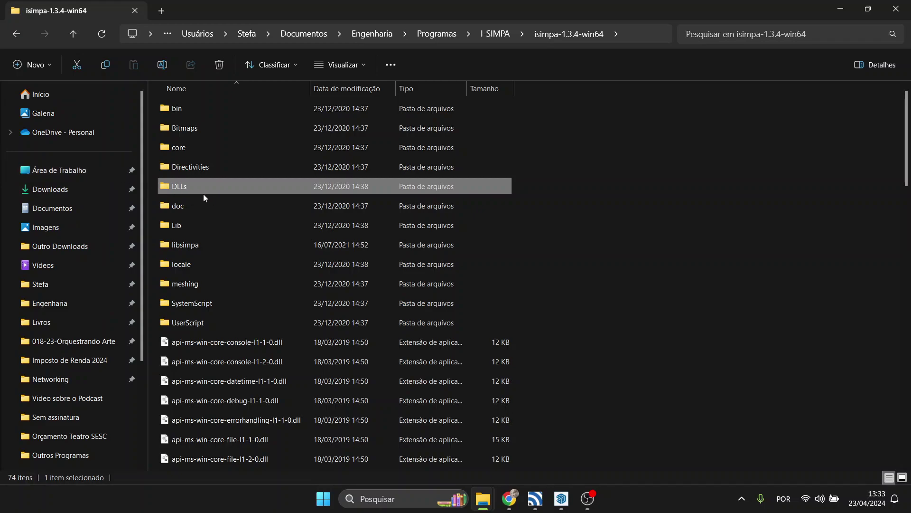
left_click(204, 208)
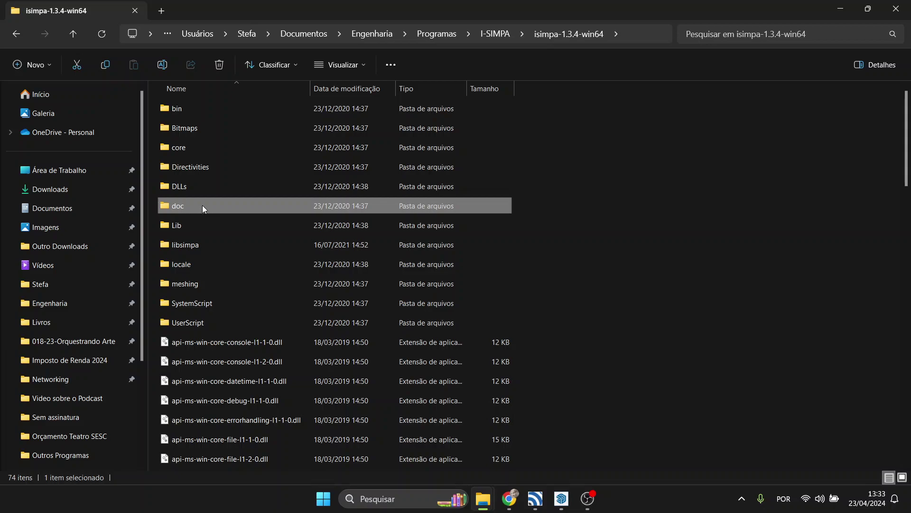
double_click(219, 204)
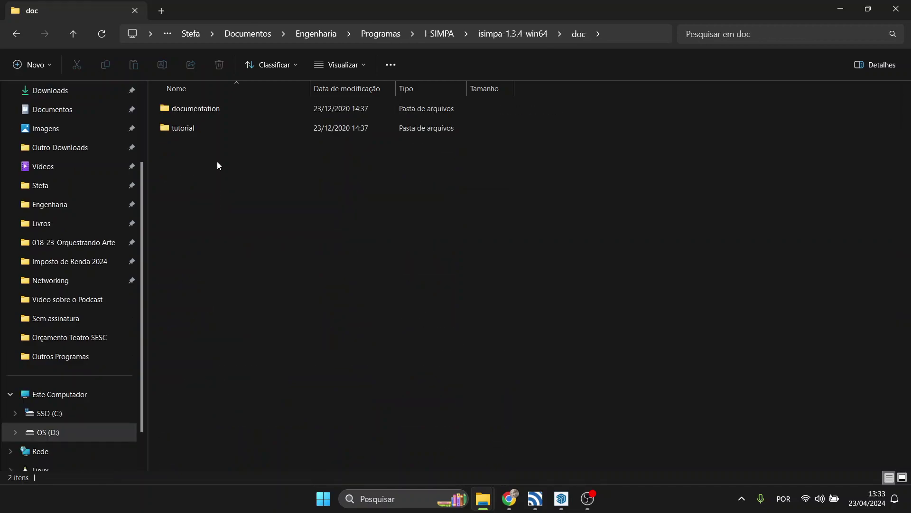
double_click(215, 128)
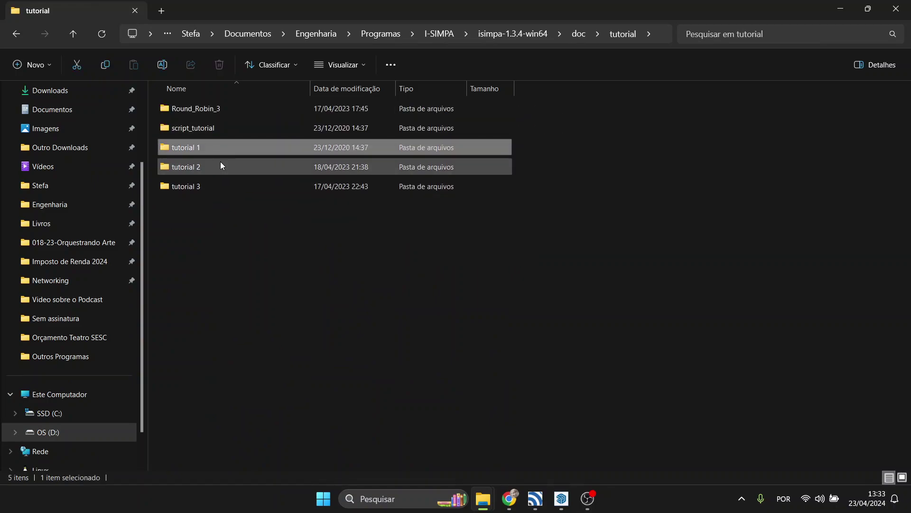
left_click(229, 185)
left_click(544, 251)
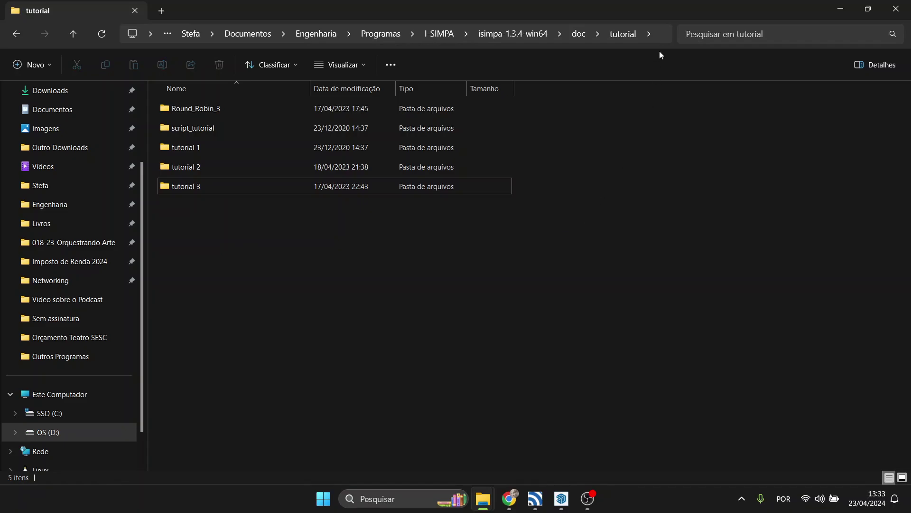
left_click(660, 36)
right_click(637, 34)
key("Escape")
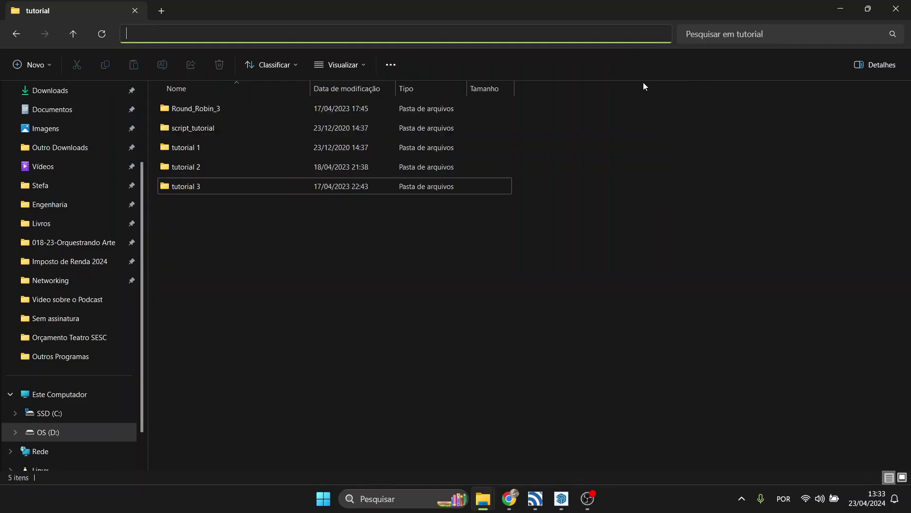
left_click(659, 34)
right_click(639, 36)
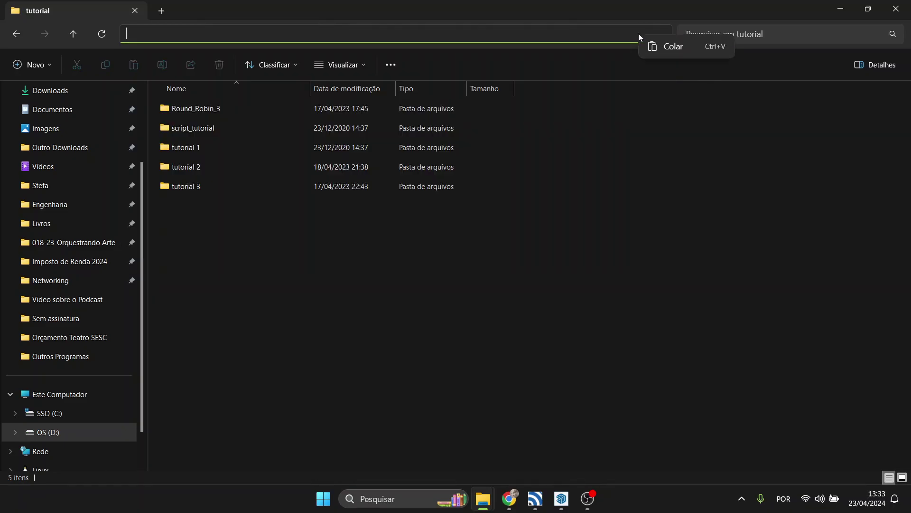
left_click(659, 34)
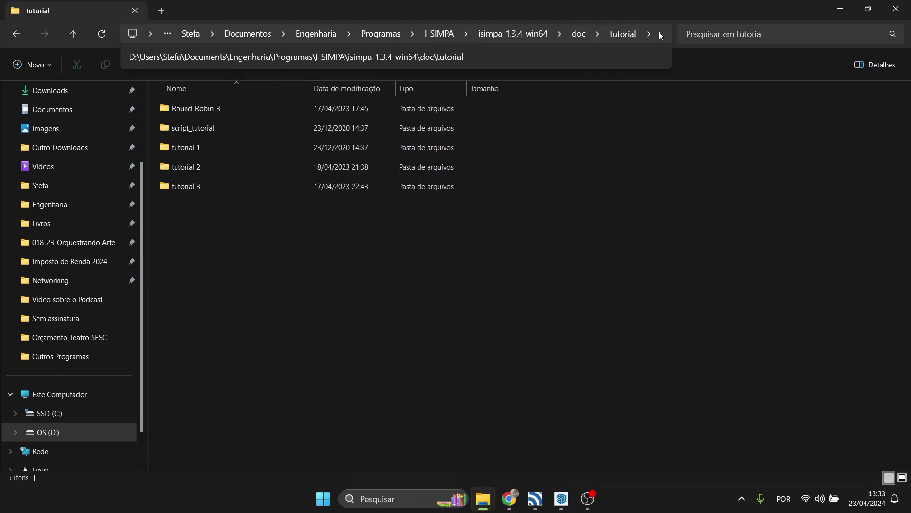
key("Escape")
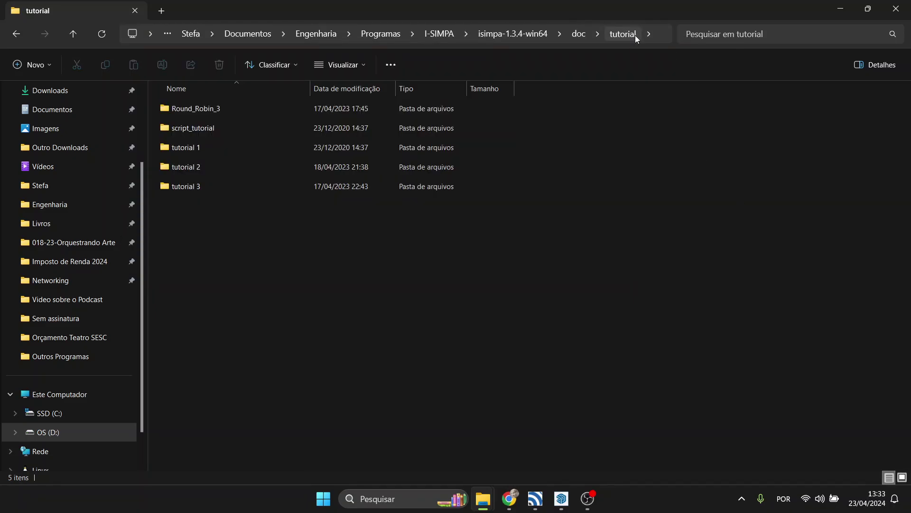
- Copy the full path of the doc\tutorial folder
left_click(635, 35)
right_click(615, 29)
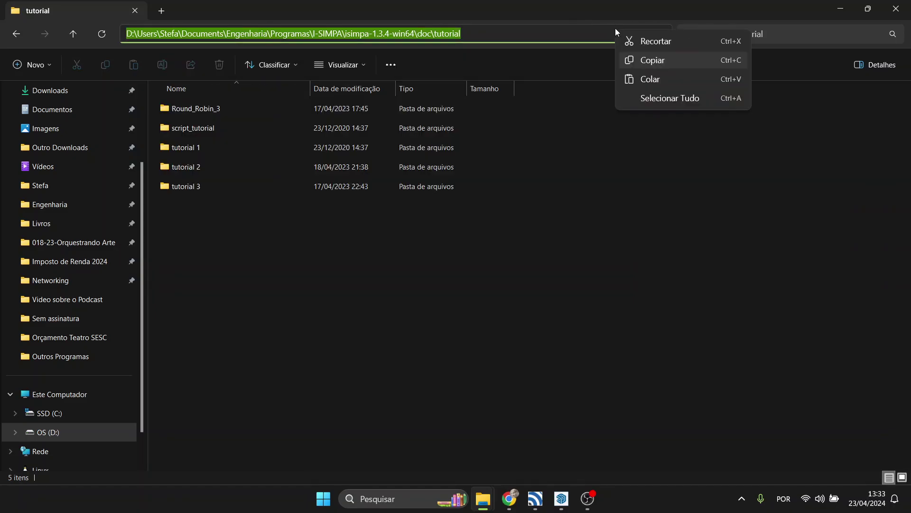
left_click(652, 59)
key("Escape")
- Switch to I-SIMPA and, for opening a project, browse to the copied doc\tutorial folder path
left_click(533, 500)
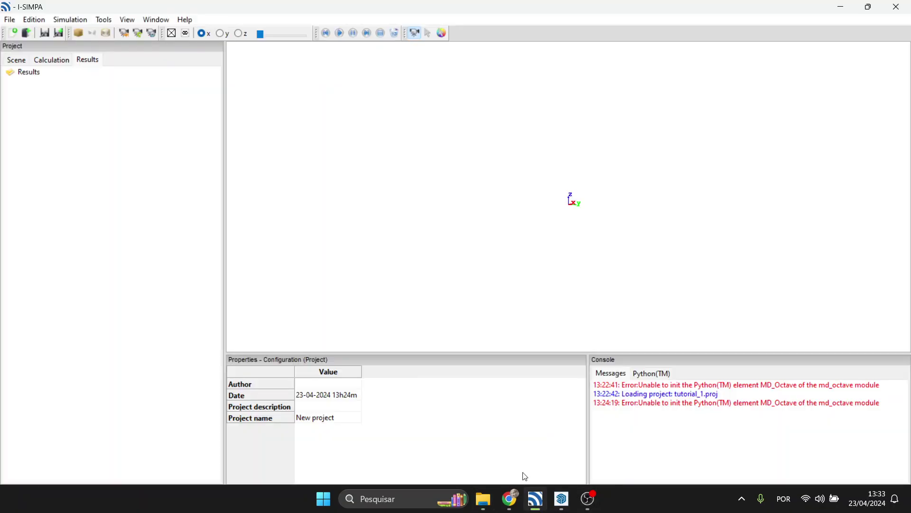
left_click(10, 20)
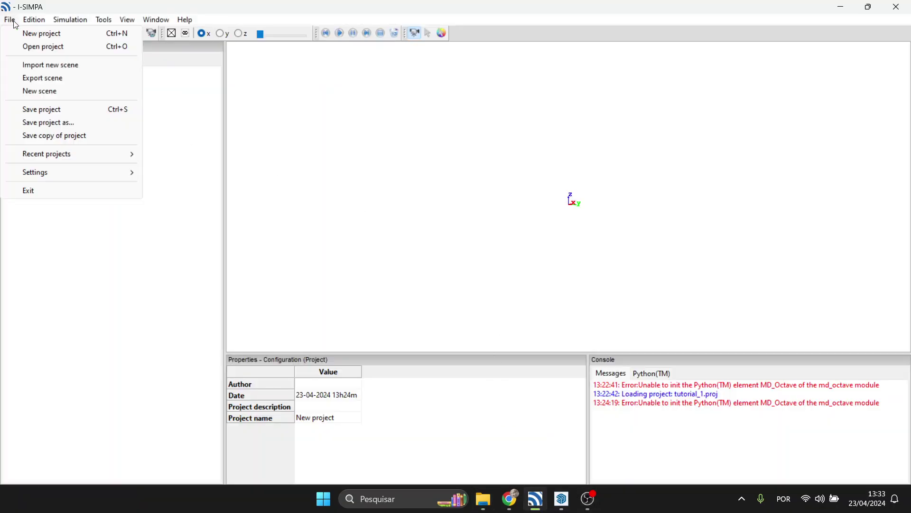
left_click(42, 48)
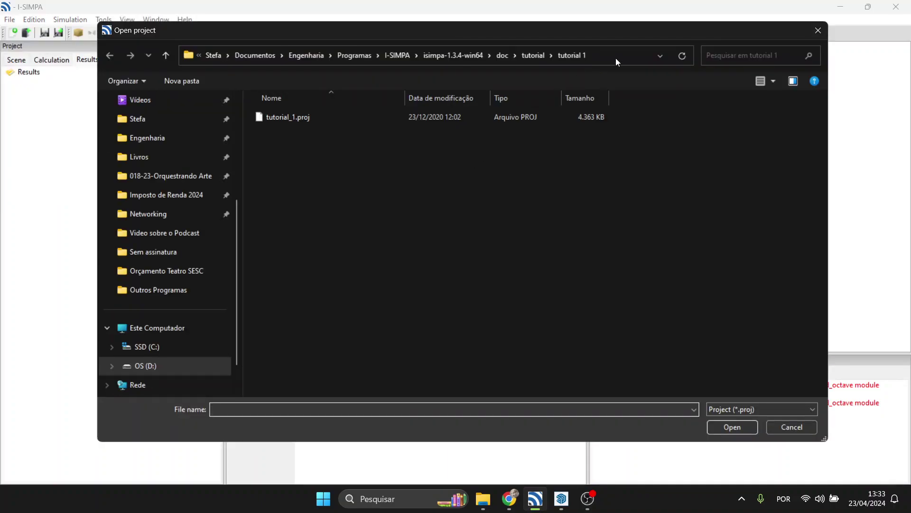
left_click(616, 61)
key("super+c")
right_click(606, 55)
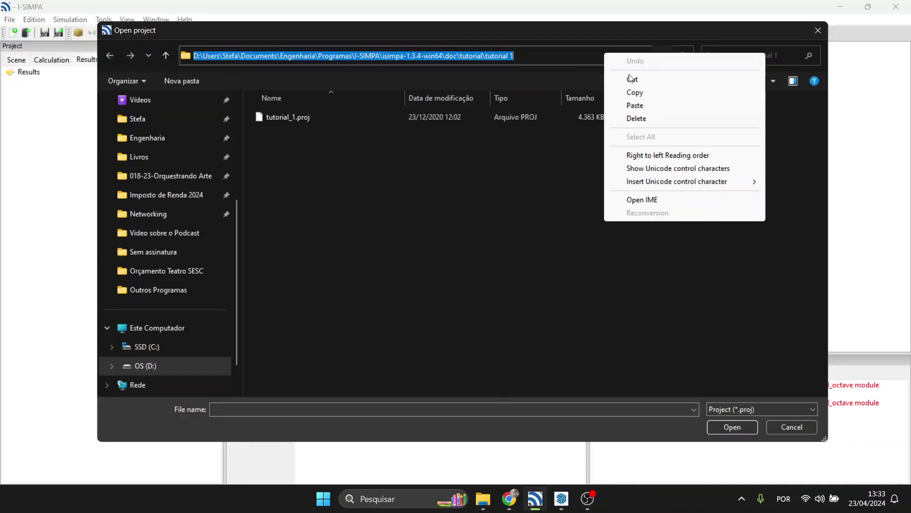
left_click(635, 105)
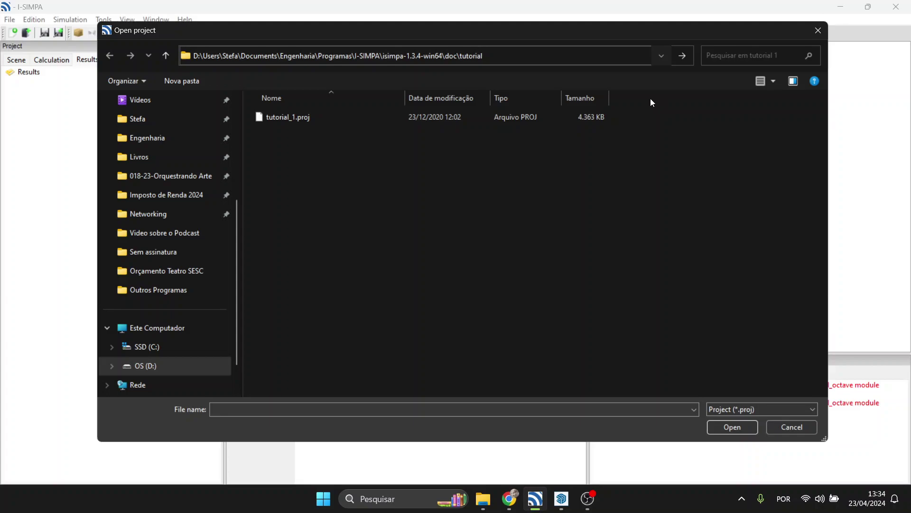
left_click(686, 54)
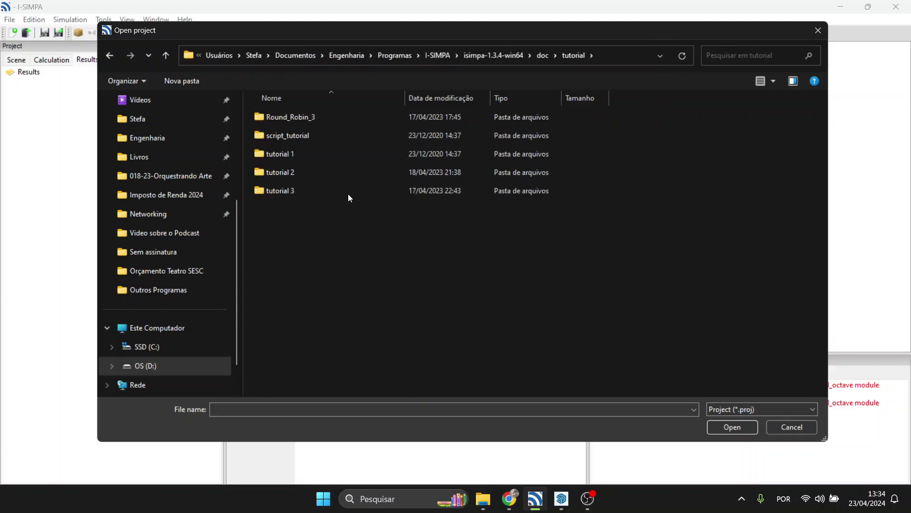
- Open tutorial_1.proj from the tutorial 1 folder and inspect the rectangular room in 3D
double_click(330, 158)
double_click(325, 122)
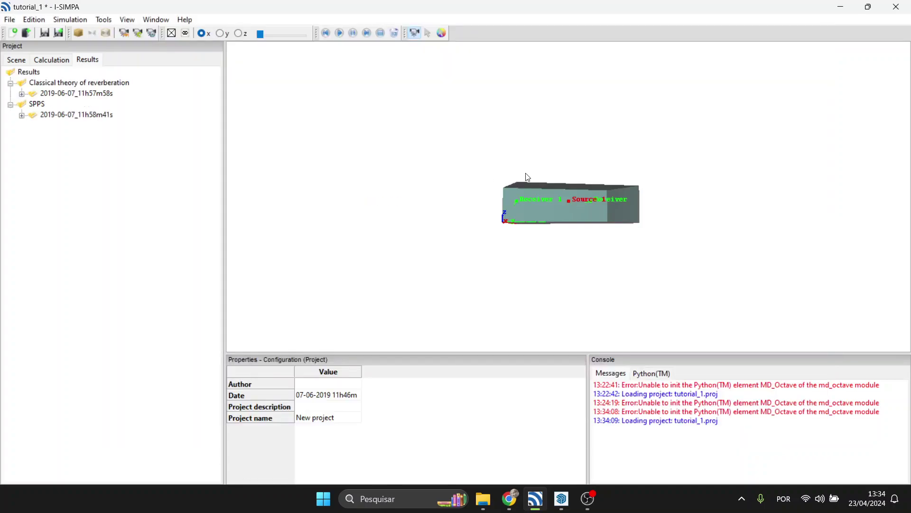
scroll(545, 228, "up", 5)
left_click_drag(548, 138, 785, 222)
left_click_drag(567, 266, 577, 215)
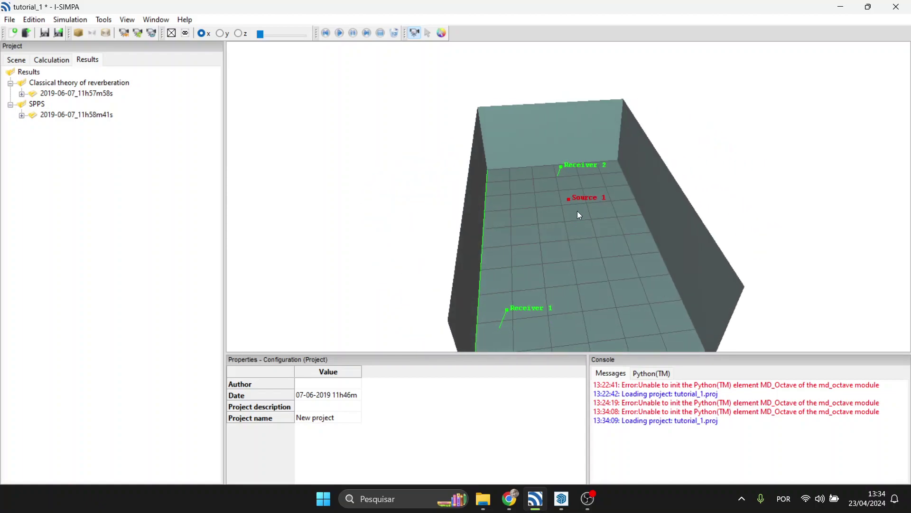
left_click_drag(581, 270, 479, 223)
left_click(9, 19)
left_click(33, 63)
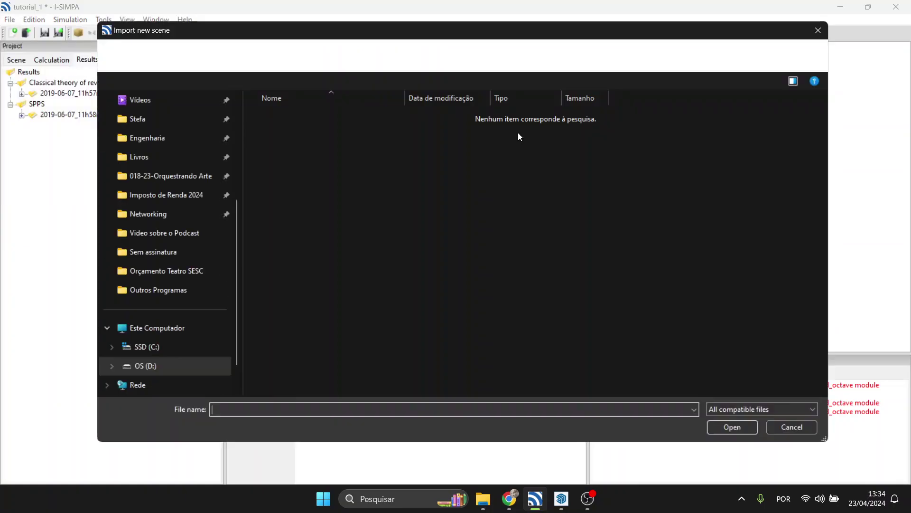
left_click(576, 60)
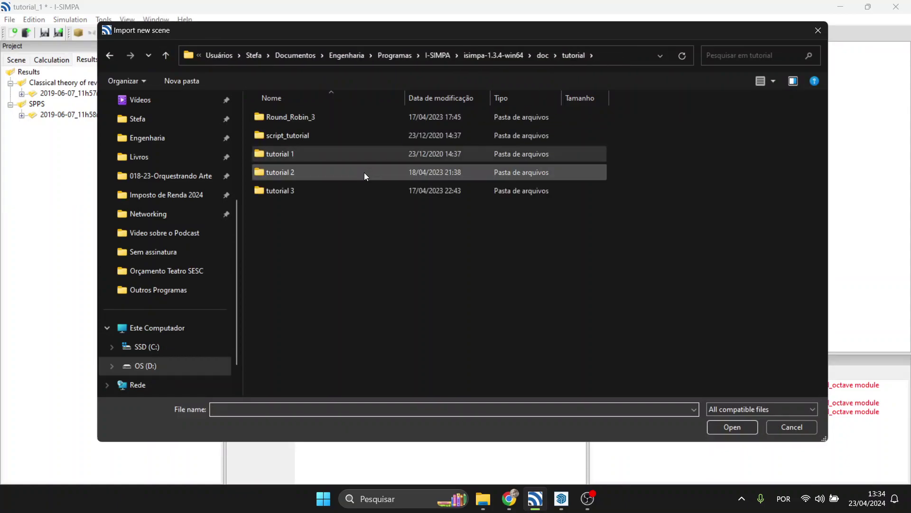
double_click(364, 173)
left_click(332, 120)
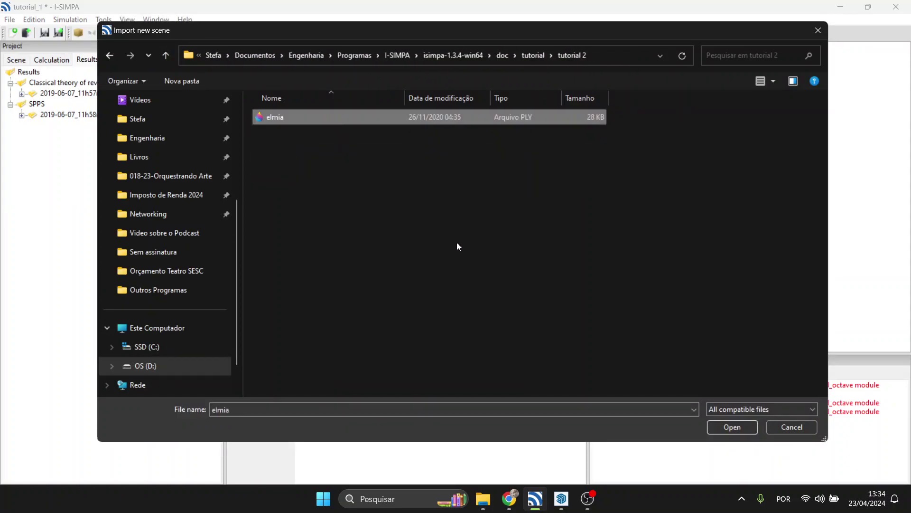
key("Return")
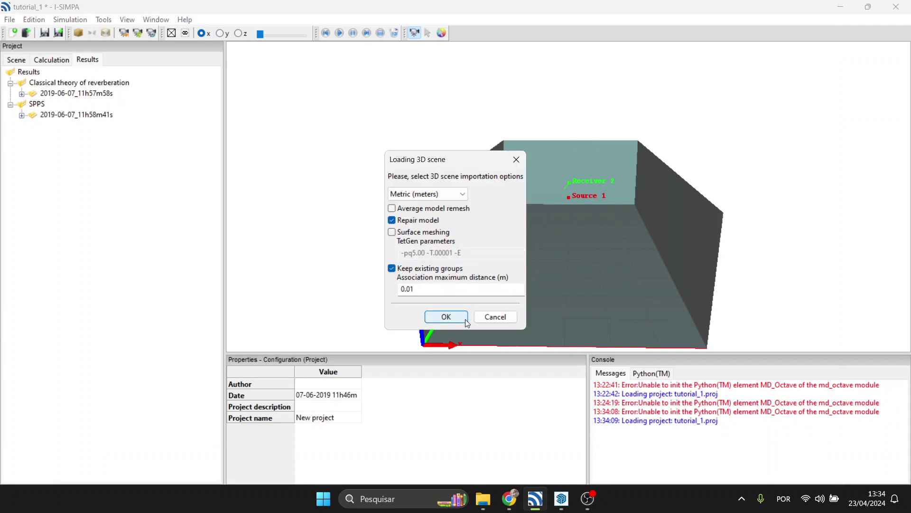
left_click(499, 317)
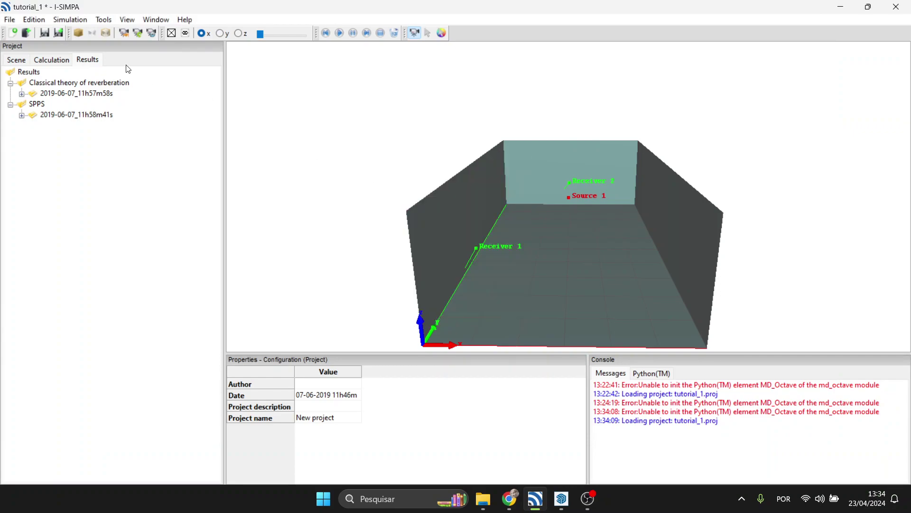
- Open tutorial_2.proj from the tutorial 2 folder, saving the modifications to the current project
left_click(21, 19)
mouse_move(10, 19)
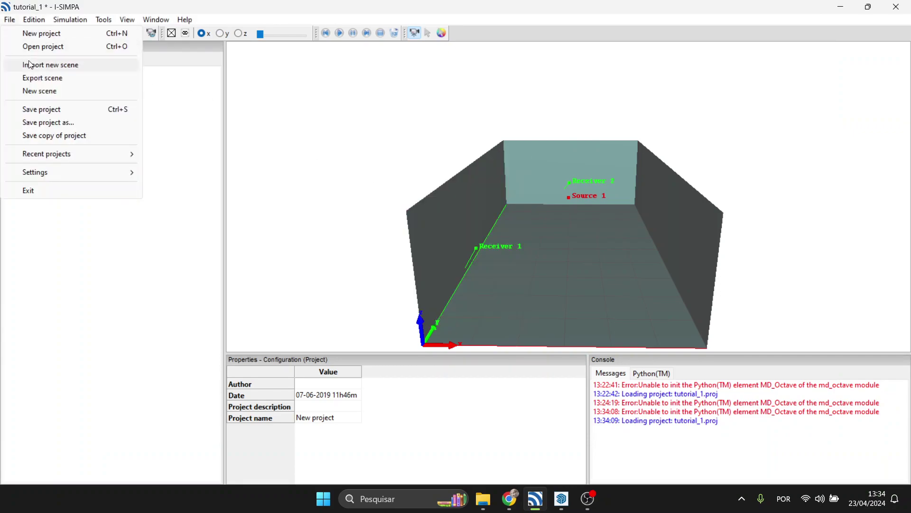
left_click(44, 52)
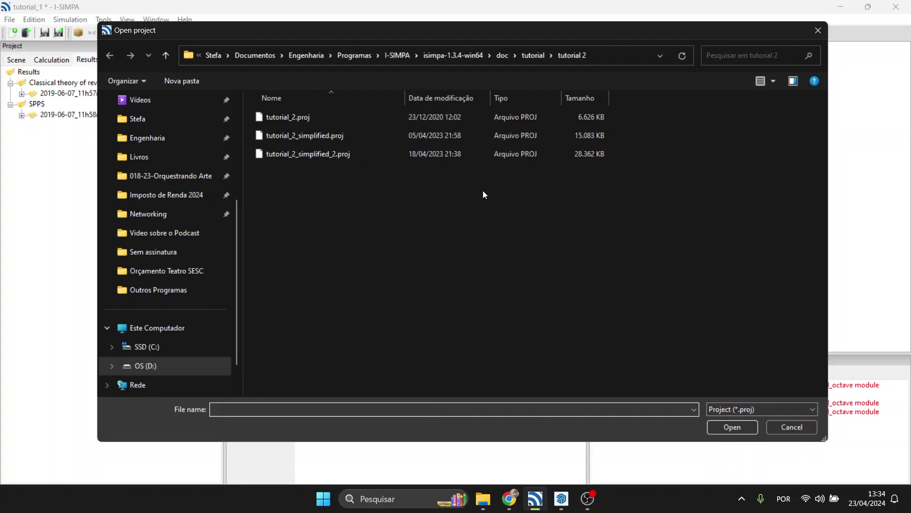
double_click(386, 120)
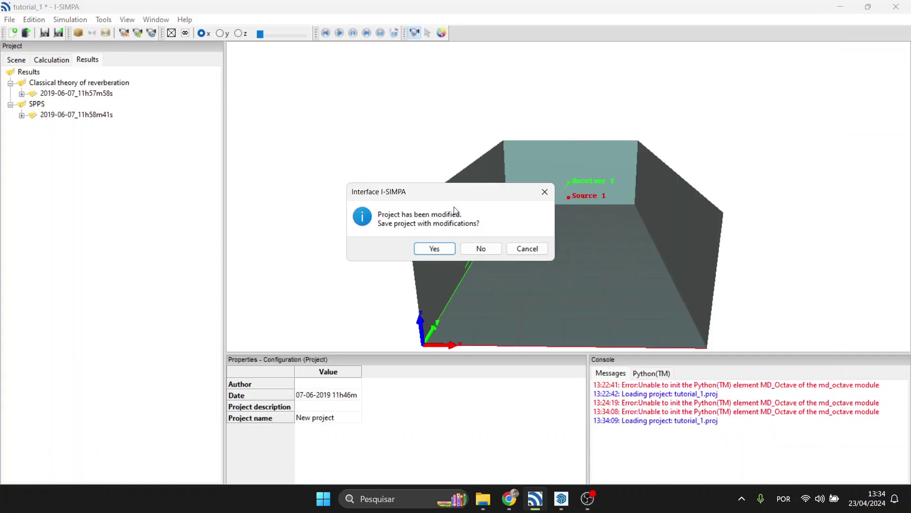
left_click(450, 245)
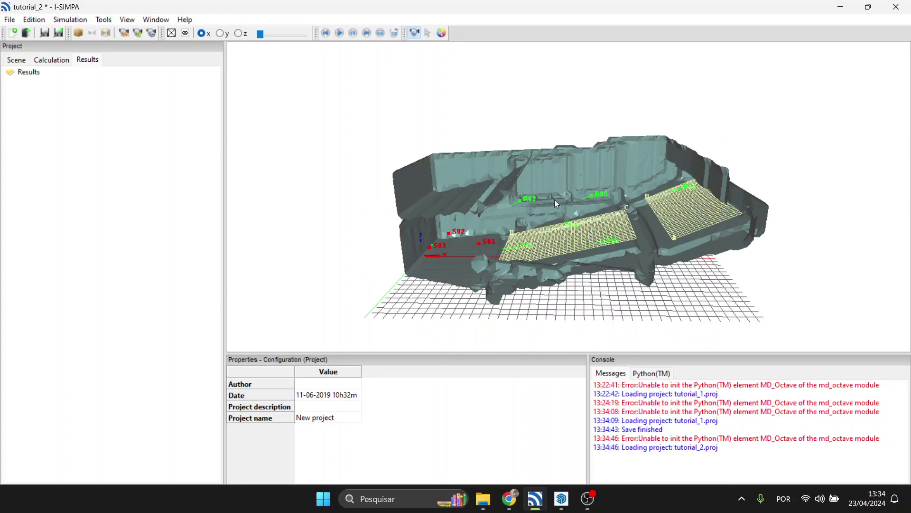
- Examine the hall model in 3D along with the project's Calculation, Results and Scene contents
left_click_drag(506, 211, 612, 211)
left_click(55, 61)
left_click(84, 61)
left_click(35, 61)
left_click(21, 61)
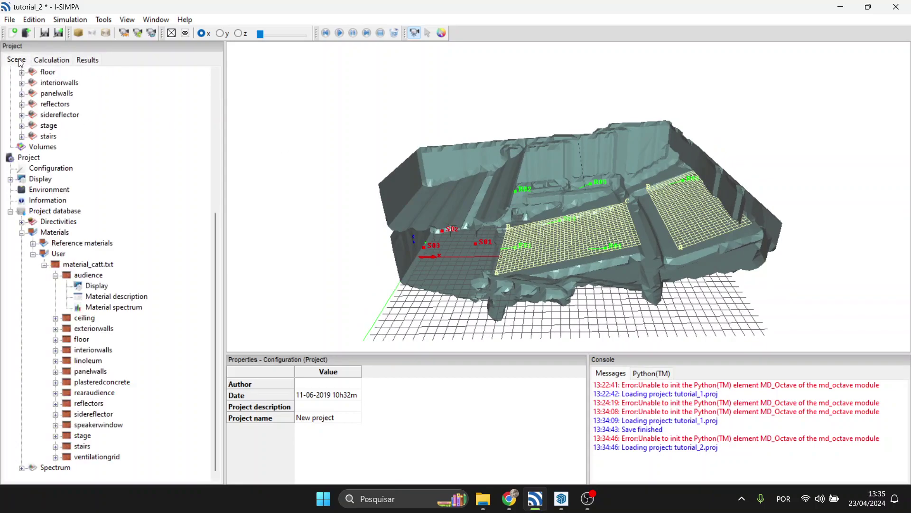
scroll(147, 140, "up", 7)
left_click(9, 19)
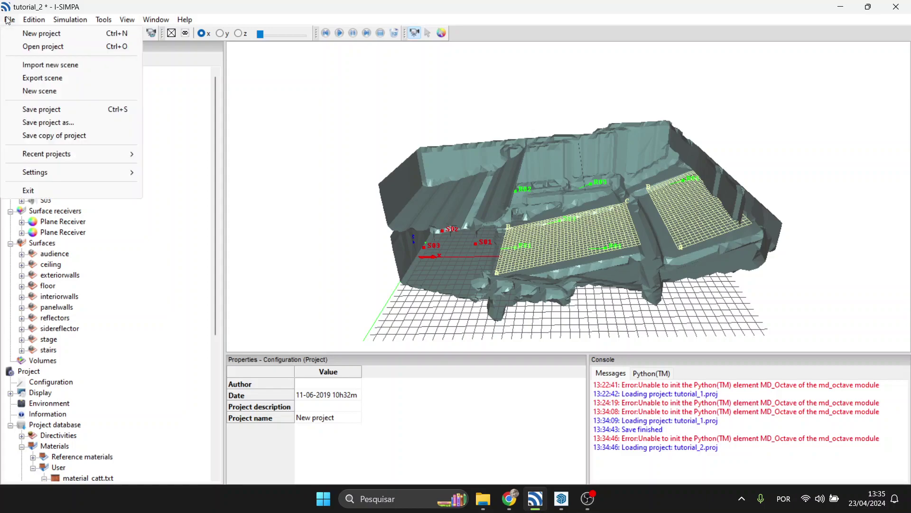
left_click(50, 64)
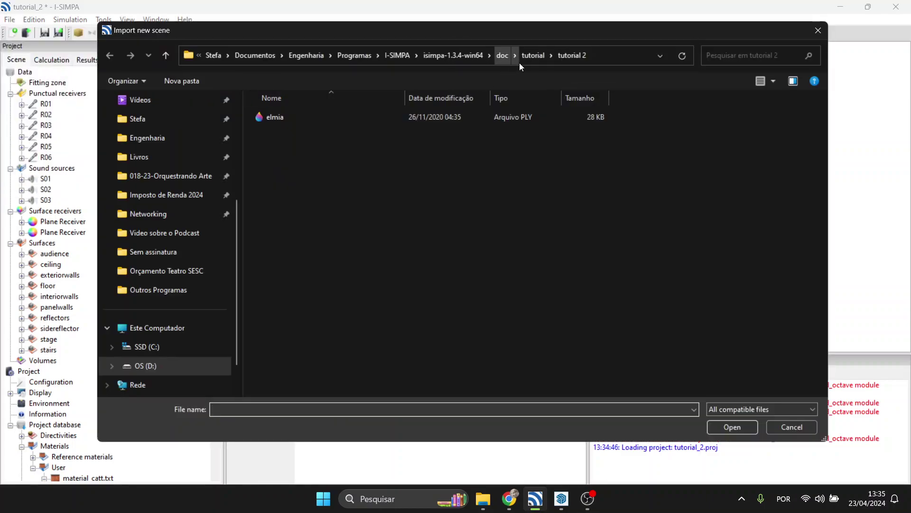
left_click(534, 55)
double_click(438, 189)
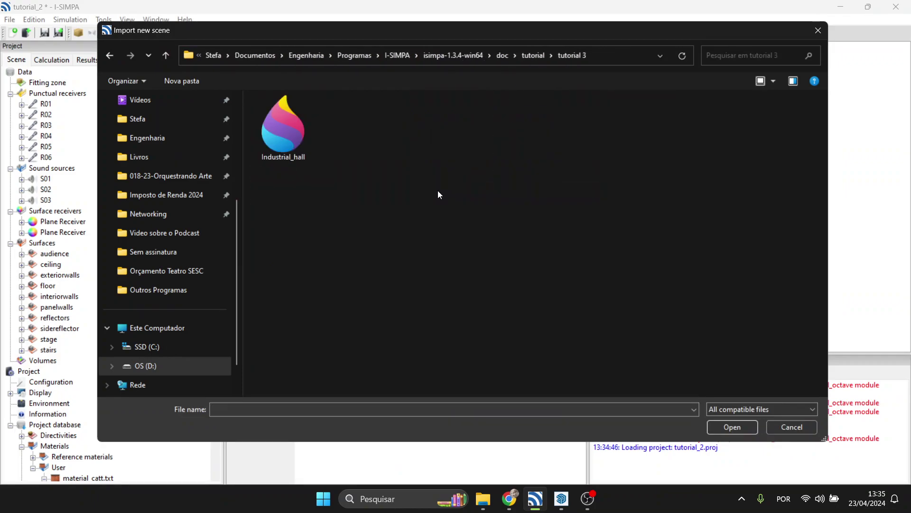
left_click(300, 137)
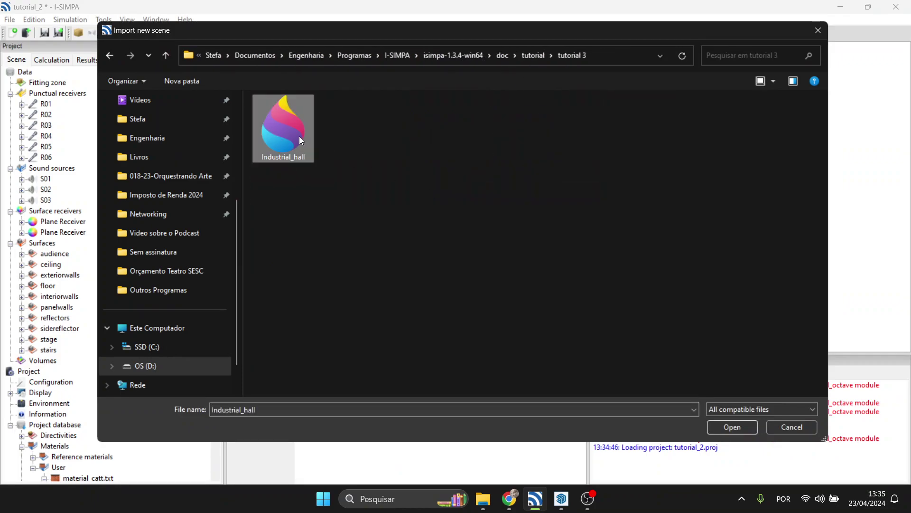
left_click(791, 427)
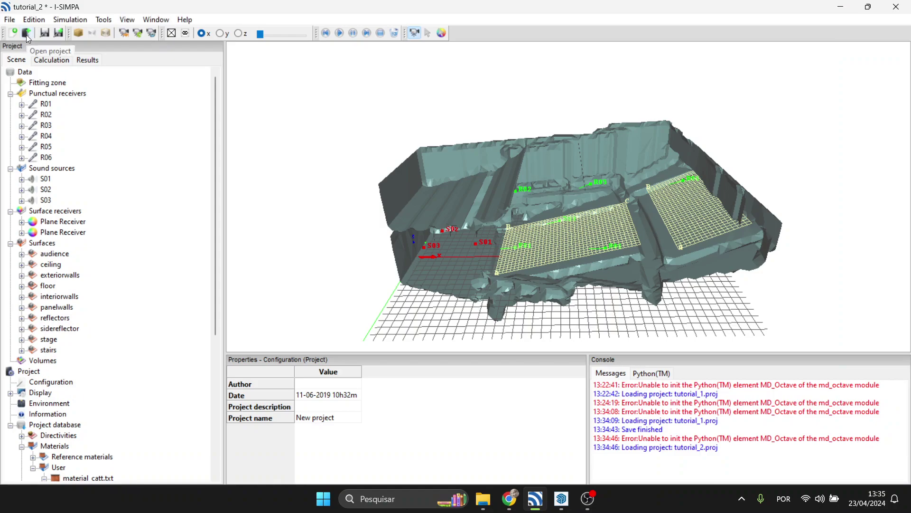
- Open tutorial_3.proj from the tutorial 3 folder and inspect the industrial hall model in 3D
left_click(11, 19)
left_click(47, 44)
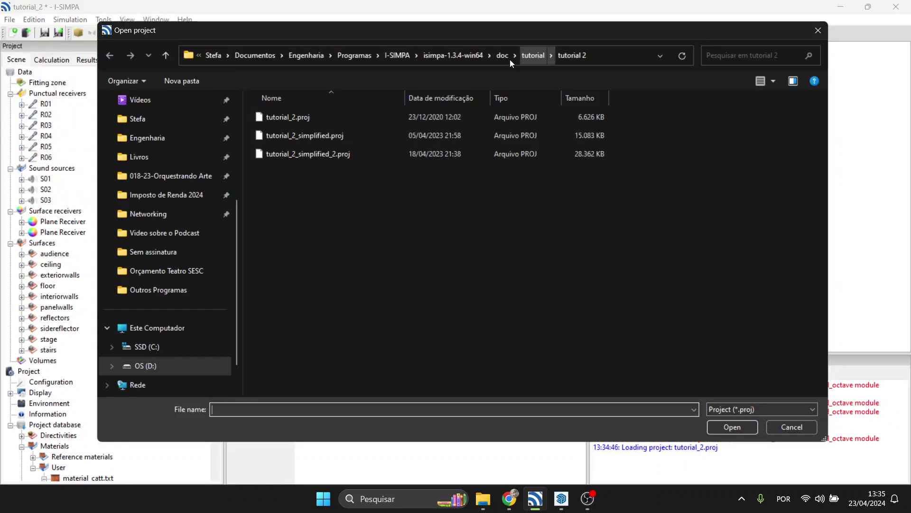
left_click(520, 55)
double_click(357, 194)
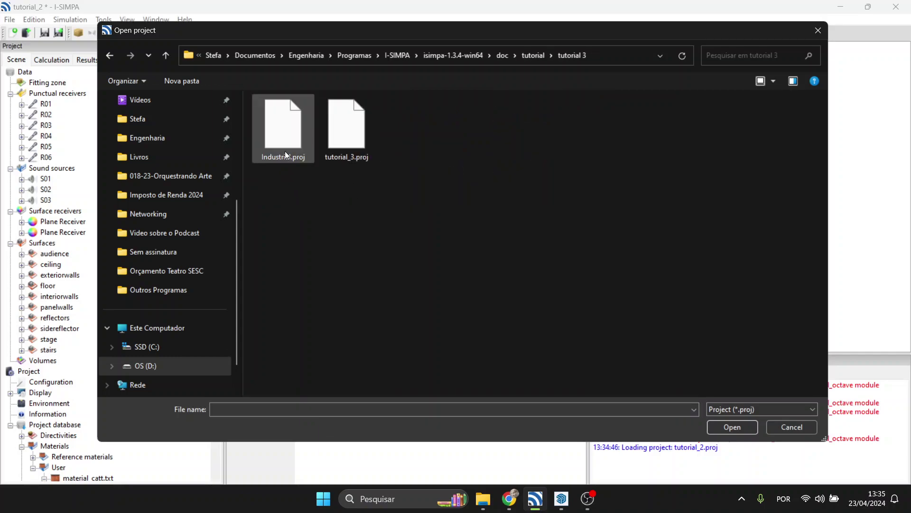
left_click(364, 137)
key("Return")
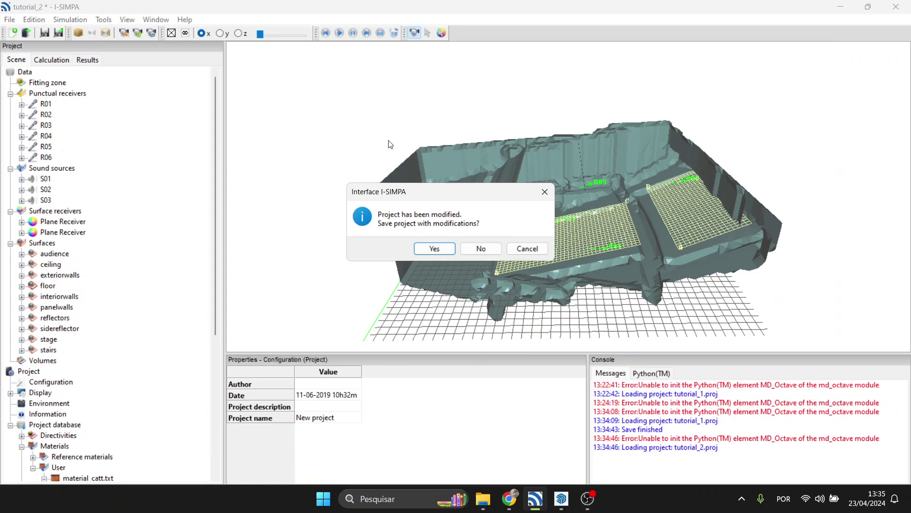
key("Return")
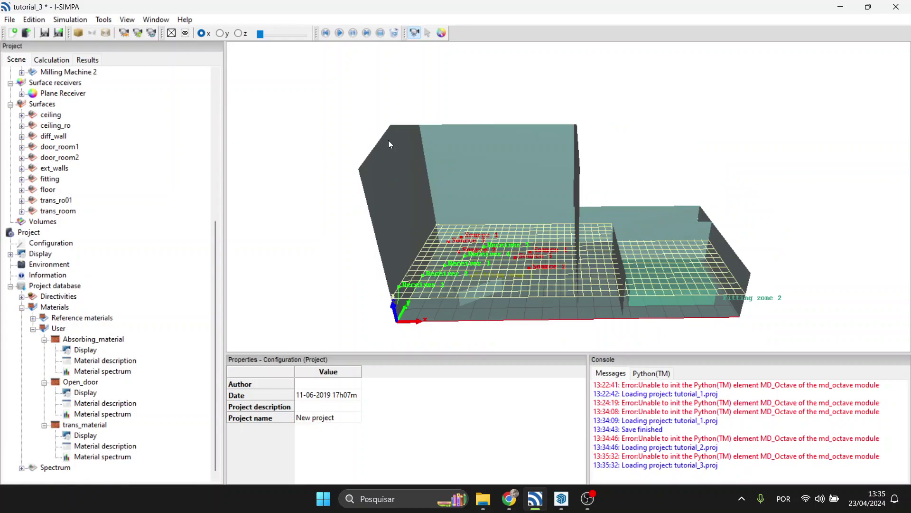
left_click_drag(388, 141, 402, 150)
scroll(475, 130, "up", 5)
left_click_drag(475, 130, 408, 203)
scroll(508, 218, "down", 5)
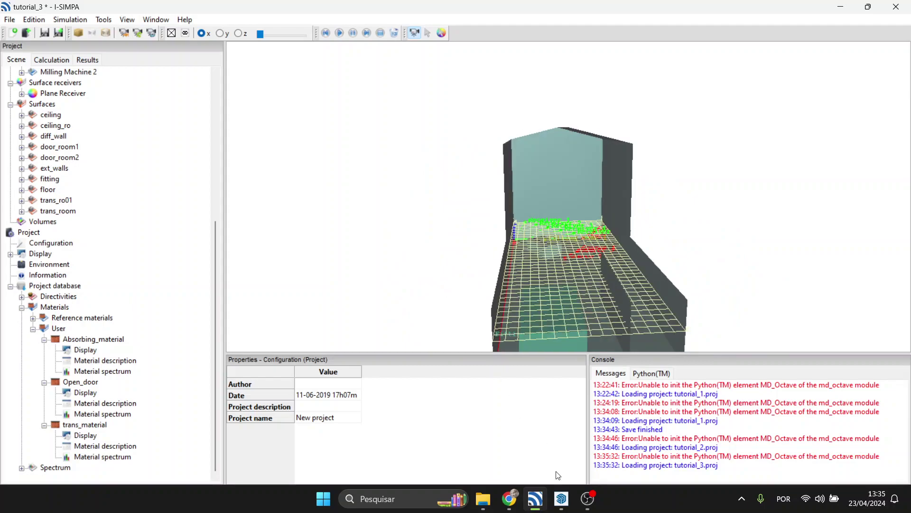
- Switch to Chrome, look over the industrial room tutorial's geometry import instructions, and open the Study of a teaching room page
left_click(516, 502)
scroll(423, 249, "down", 12)
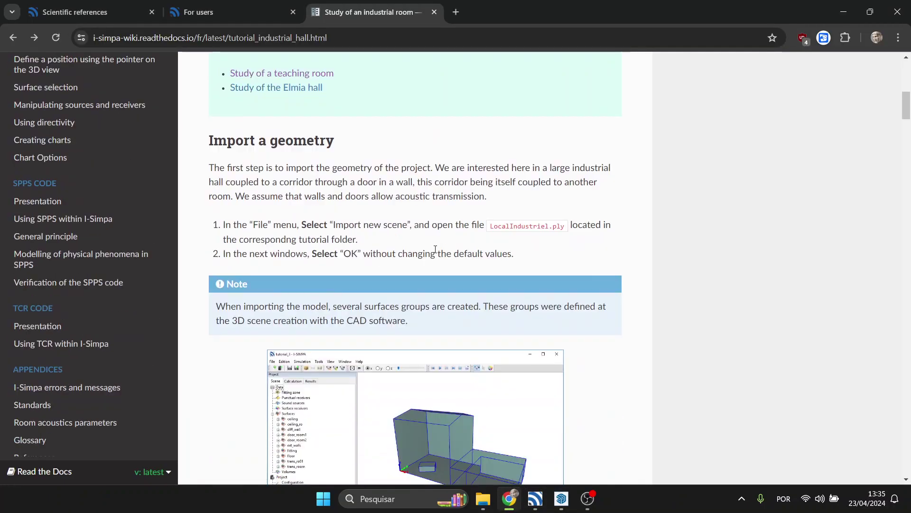
scroll(423, 249, "down", 3)
scroll(422, 245, "up", 15)
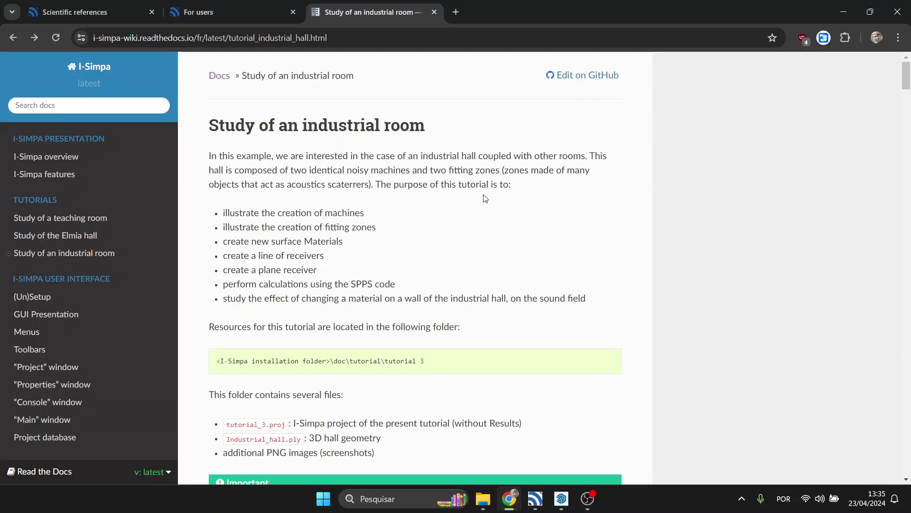
left_click(87, 224)
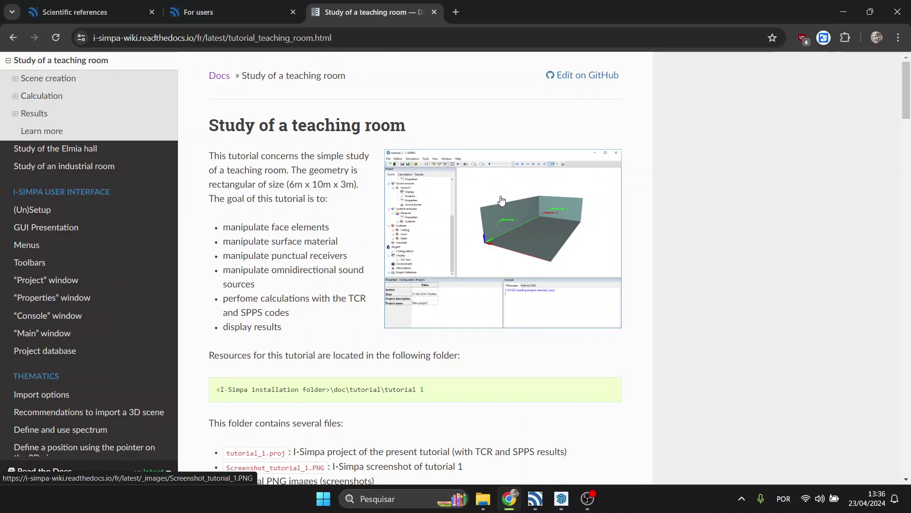
- Show the desktop, switch to SketchUp and orbit the empty model to see the ground plane from higher up
left_click(910, 511)
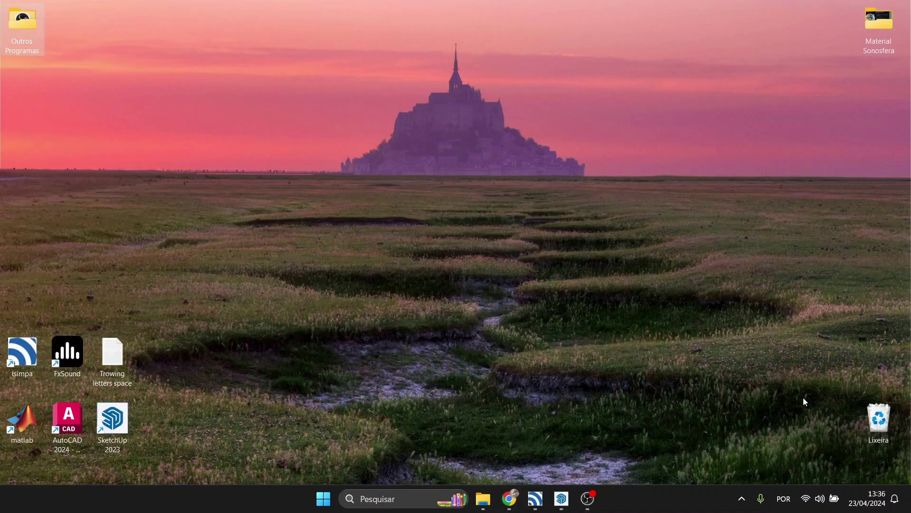
mouse_move(568, 499)
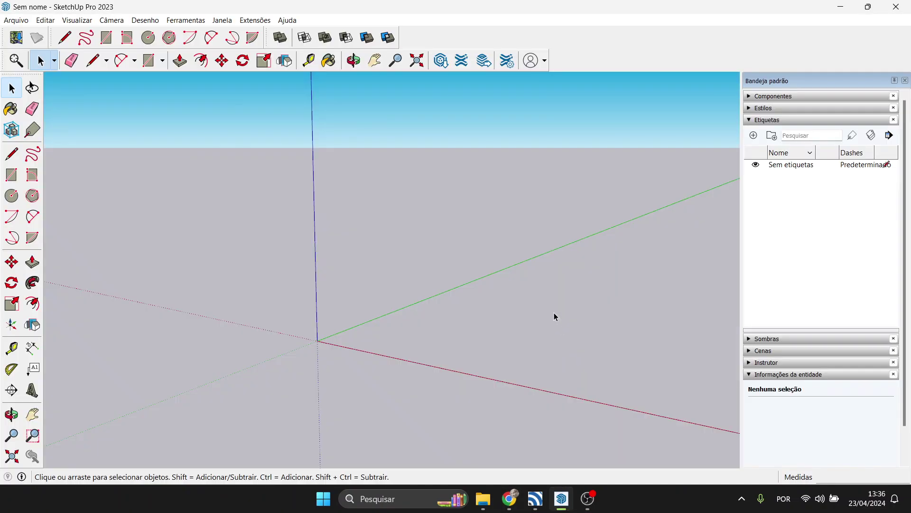
left_click(353, 61)
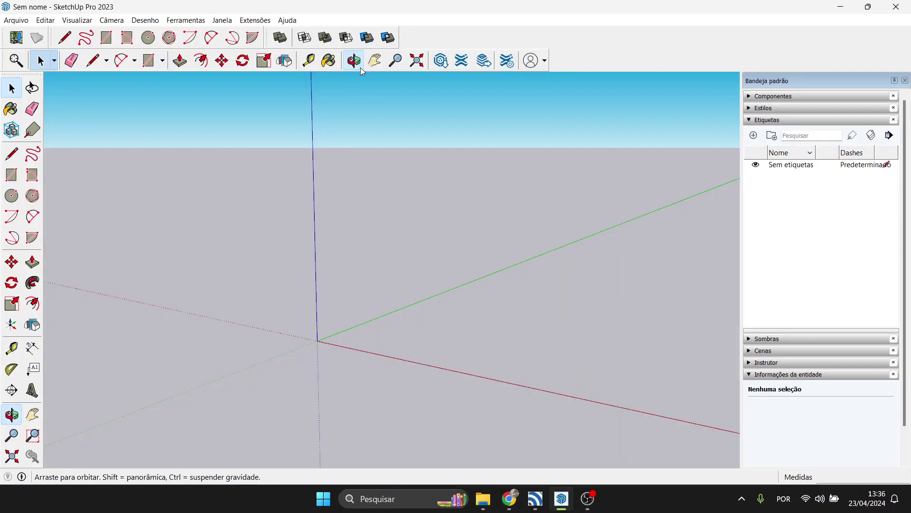
left_click_drag(423, 261, 492, 317)
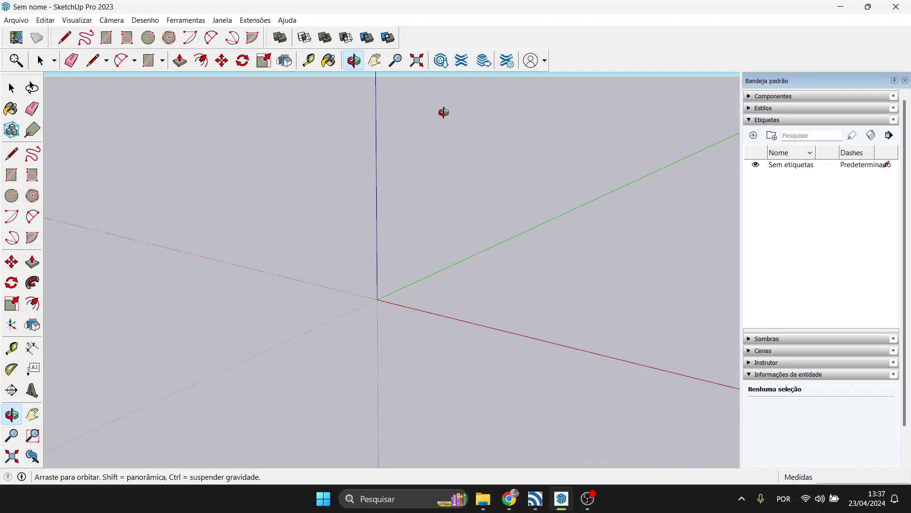
- Draw a ground rectangle about 8.40 m by 14.38 m from the origin, aligned with the red and green axes
left_click(375, 60)
left_click_drag(501, 229, 305, 226)
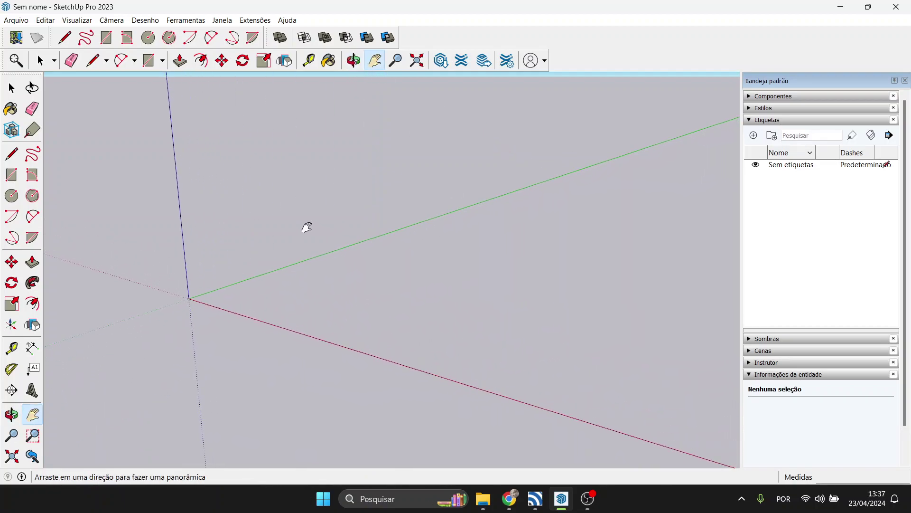
left_click(354, 60)
left_click_drag(367, 138, 382, 202)
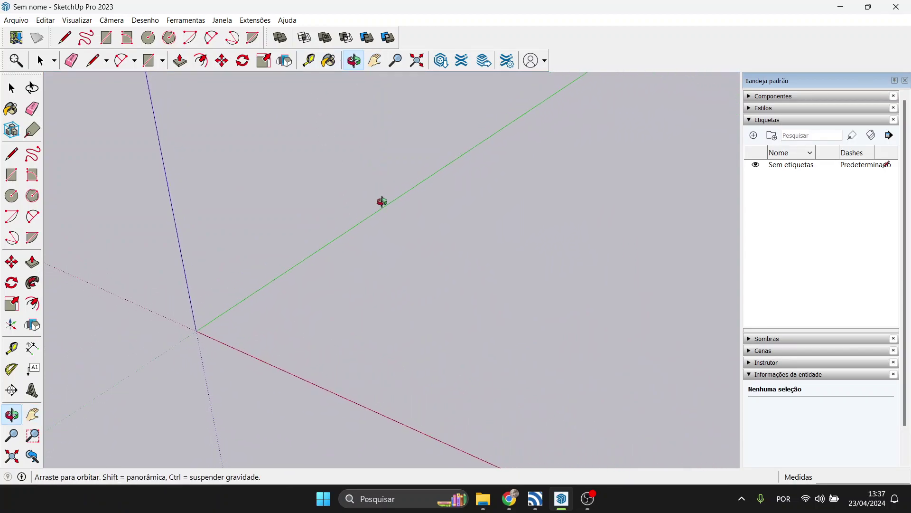
left_click(150, 60)
left_click(196, 329)
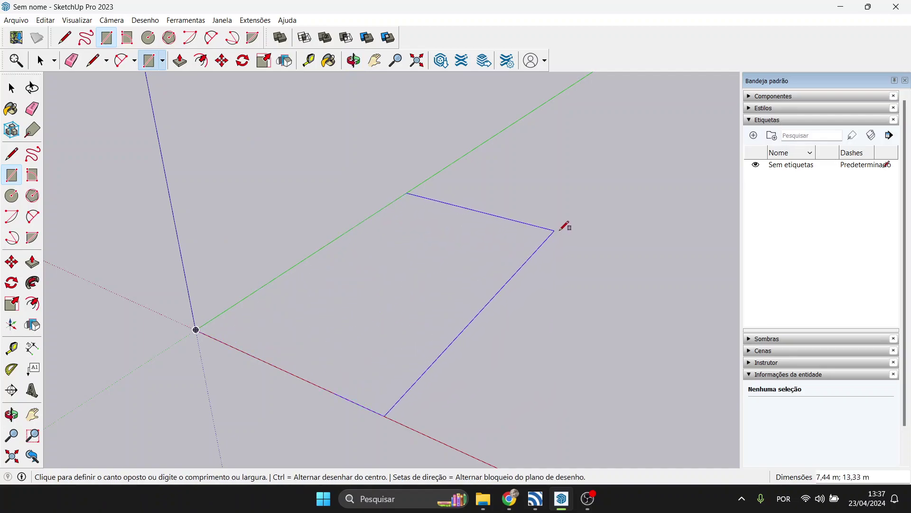
left_click(584, 226)
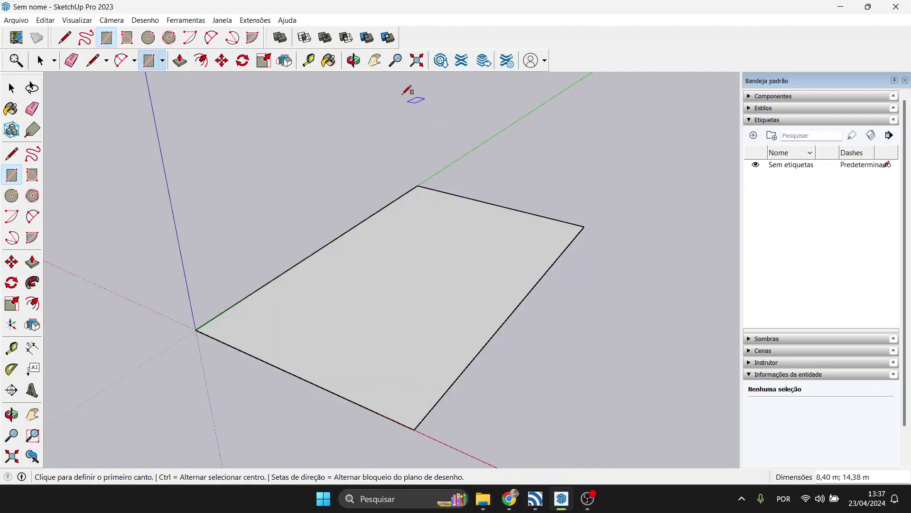
- Extrude the ground rectangle upward about 4.09 m with Push/Pull to form a closed box
left_click(375, 60)
left_click_drag(418, 193, 403, 157)
key("o")
left_click(376, 66)
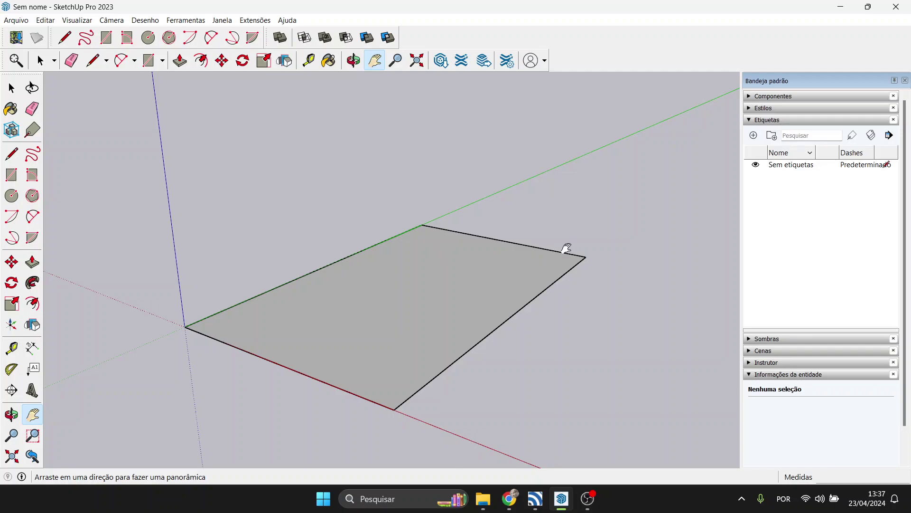
left_click(180, 60)
left_click(387, 301)
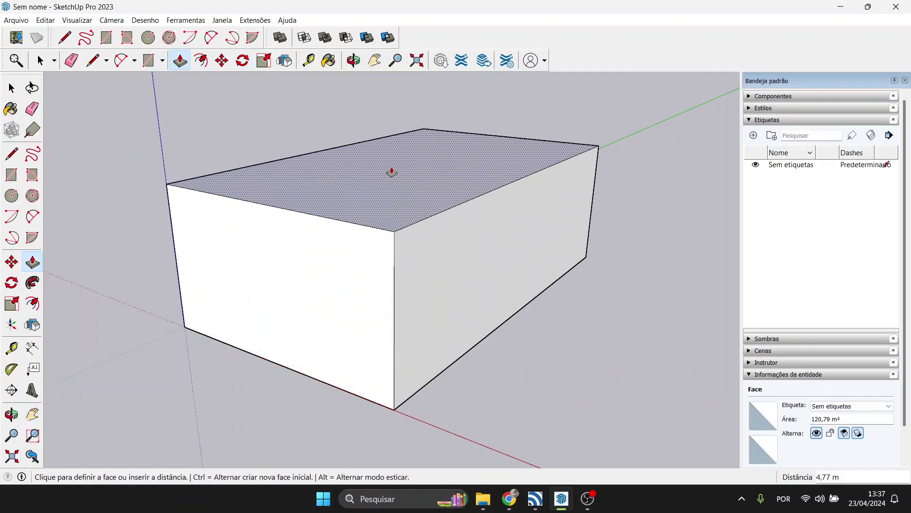
left_click(393, 194)
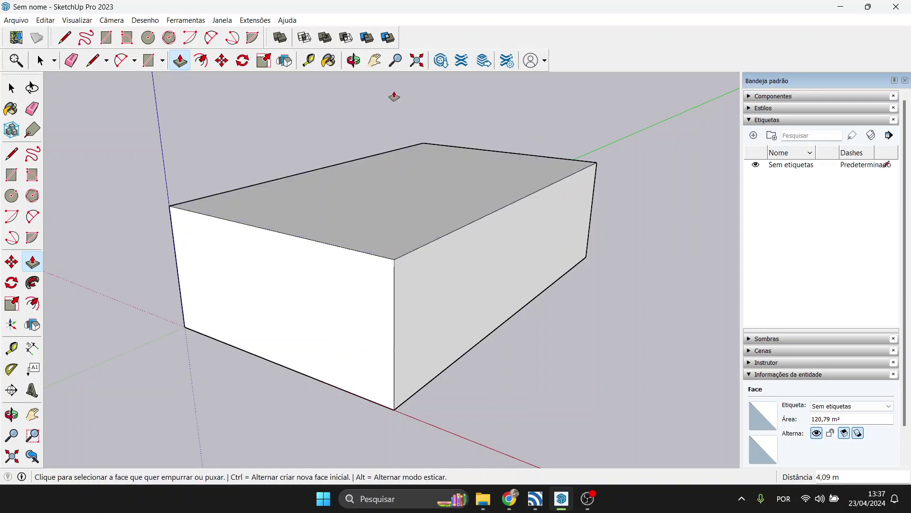
- Inspect the faces of the closed box from several angles
left_click(354, 60)
left_click_drag(456, 157, 515, 380)
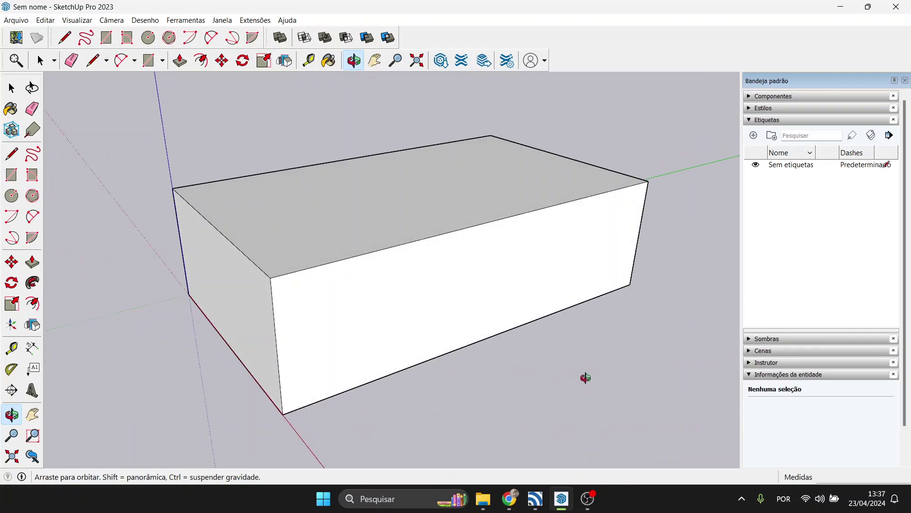
left_click_drag(379, 320, 304, 275)
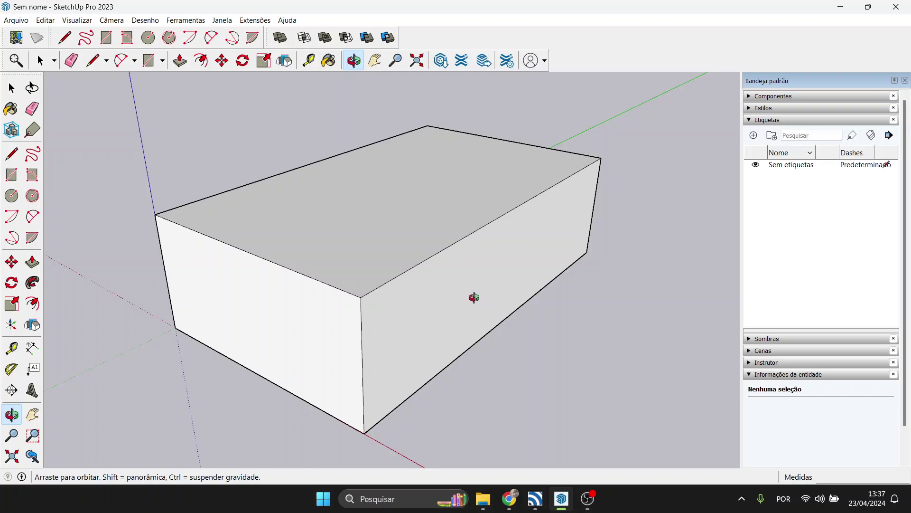
left_click_drag(436, 293, 266, 238)
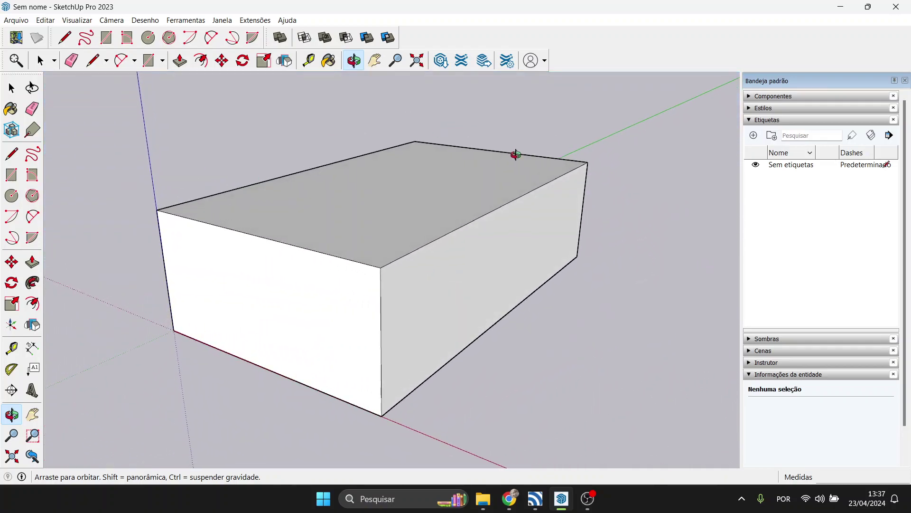
left_click_drag(524, 351, 492, 327)
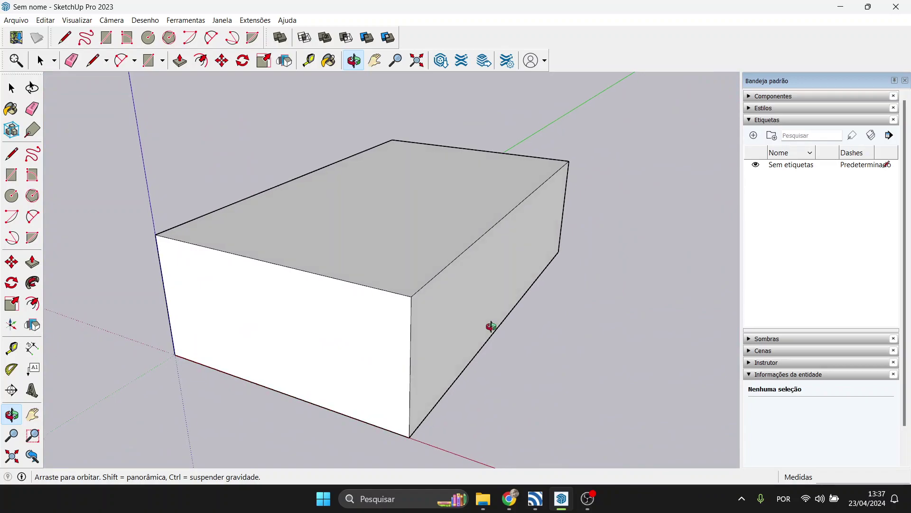
mouse_move(436, 264)
left_mouse_down()
mouse_move(437, 223)
mouse_move(394, 327)
mouse_move(386, 322)
mouse_move(392, 247)
left_mouse_up()
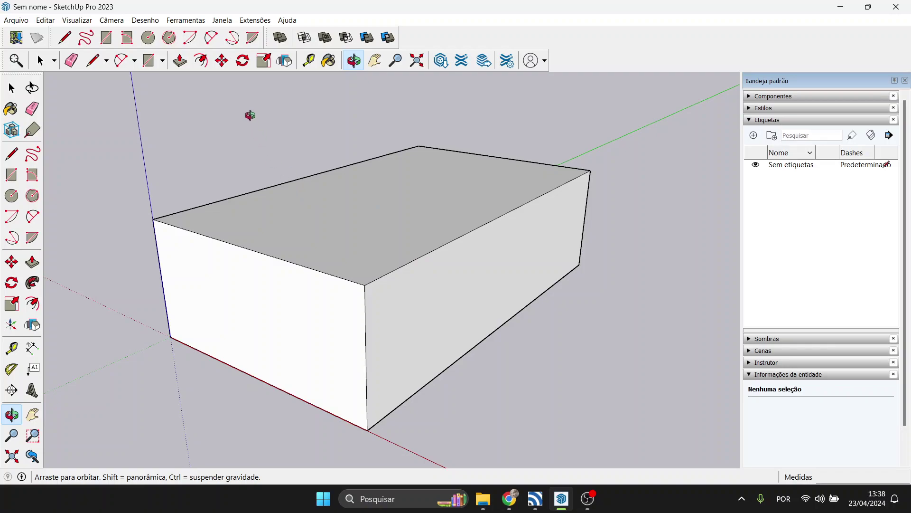
- Draw a vertical rectangle about 7.50 m by 4.09 m from the ground outside the box through its long side wall
left_click(149, 64)
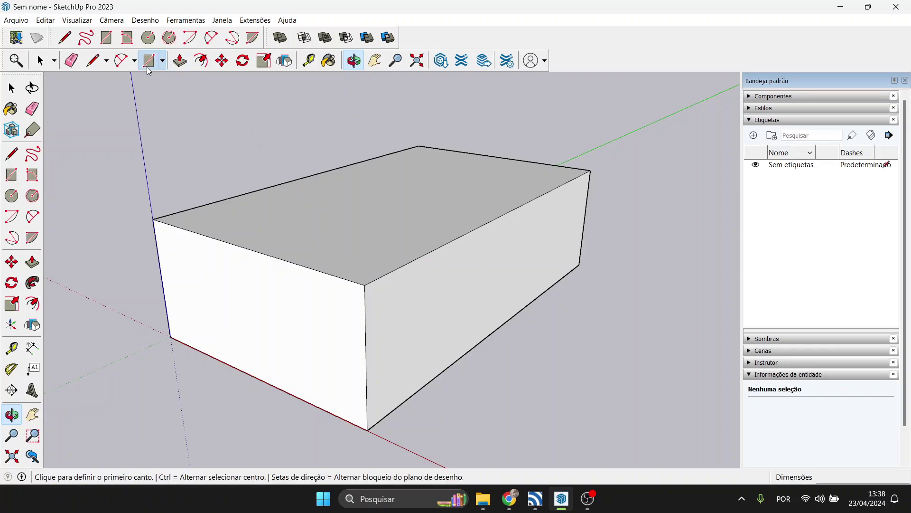
left_click(485, 337)
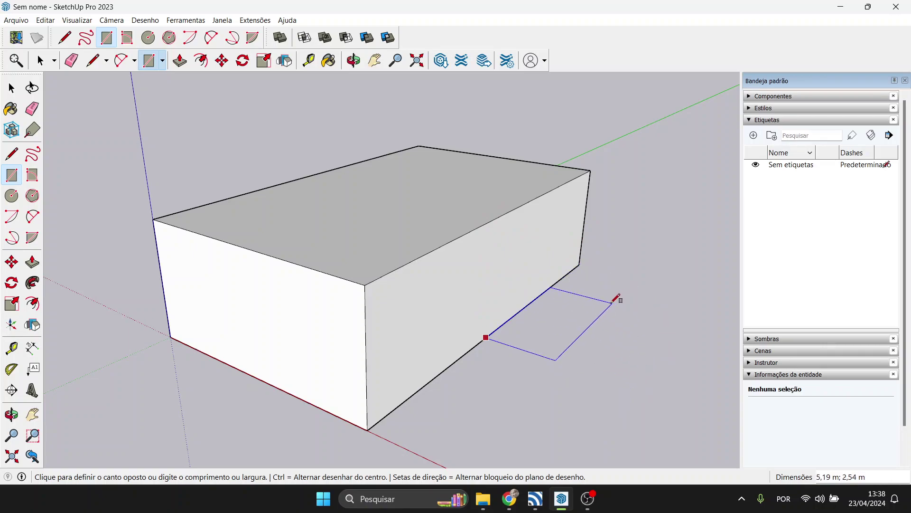
key("Escape")
left_click(640, 381)
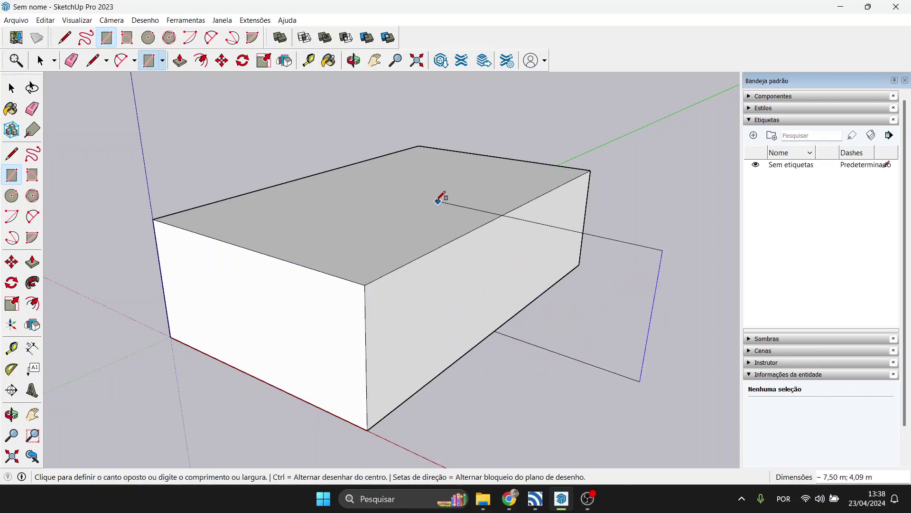
left_click(433, 198)
- Examine from several angles and distances how the vertical rectangle crosses the box's side wall and top face
left_click(354, 60)
left_click_drag(413, 204, 466, 244)
scroll(562, 287, "up", 3)
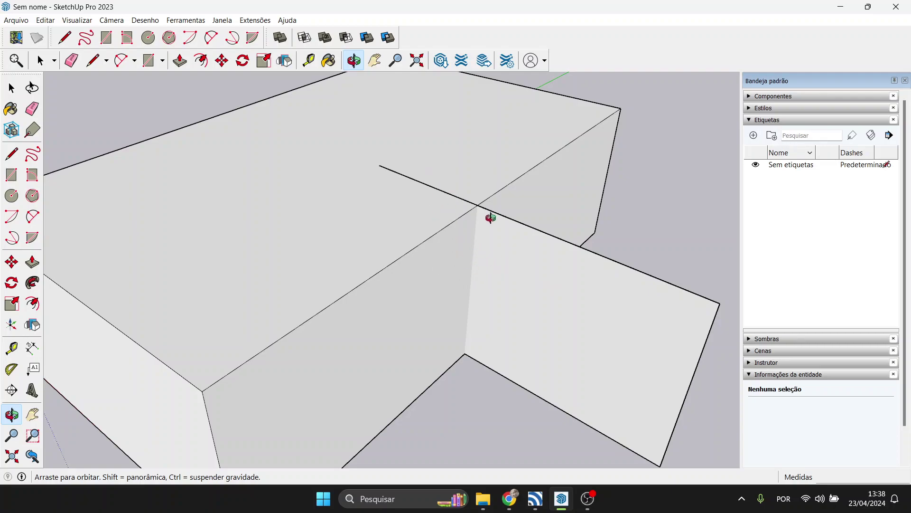
scroll(525, 245, "down", 5)
left_click_drag(517, 314, 505, 299)
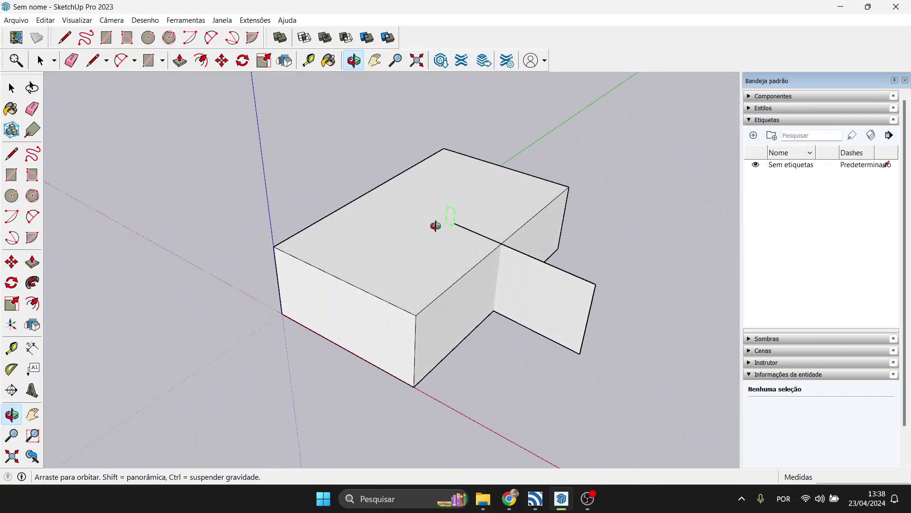
left_click_drag(433, 219, 539, 206)
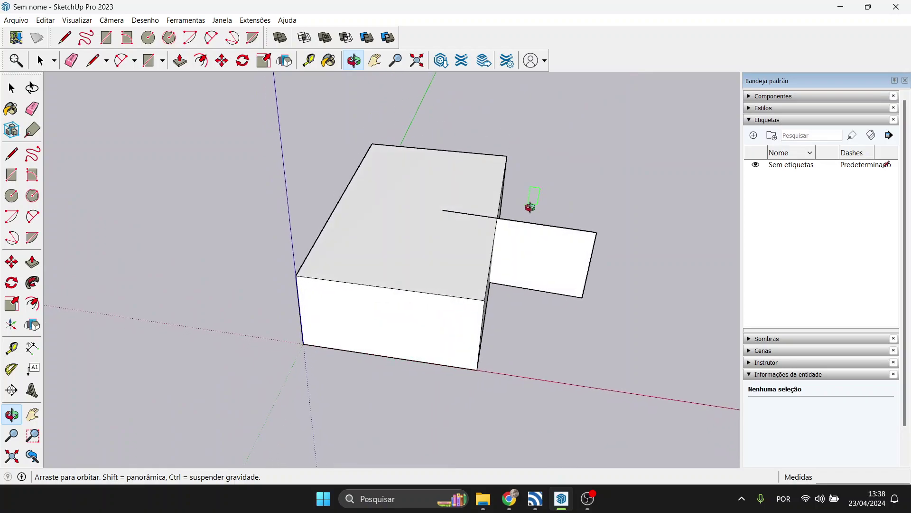
left_click_drag(474, 252, 453, 236)
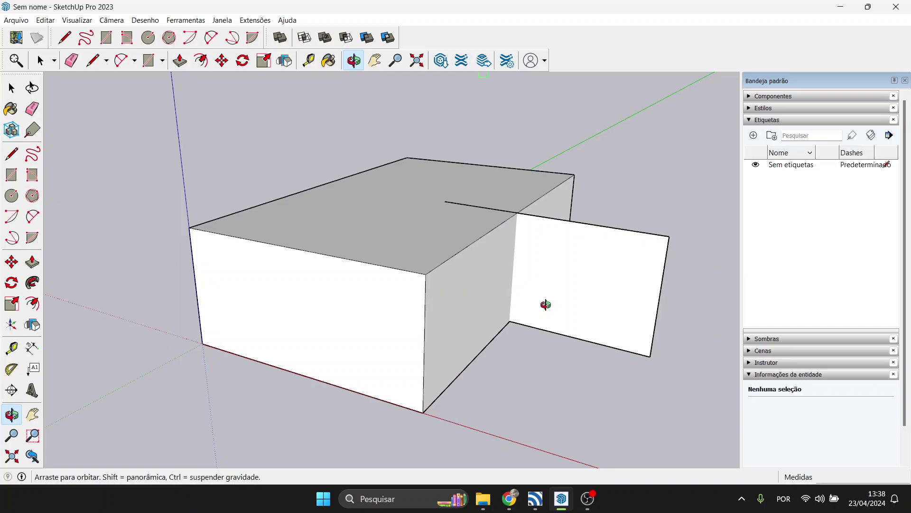
left_click_drag(546, 304, 584, 317)
scroll(583, 312, "up", 2)
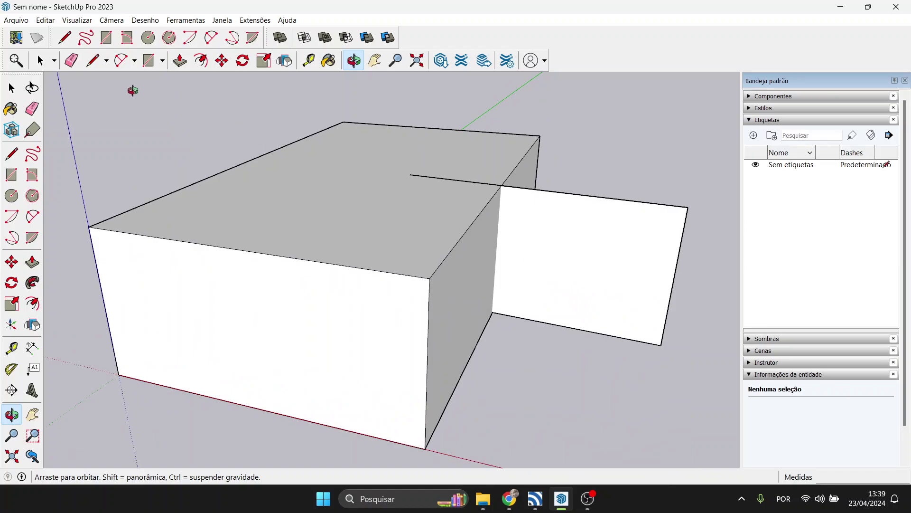
- Delete the part of the vertical rectangle that sticks out of the box
left_click(40, 62)
left_click_drag(683, 384, 613, 178)
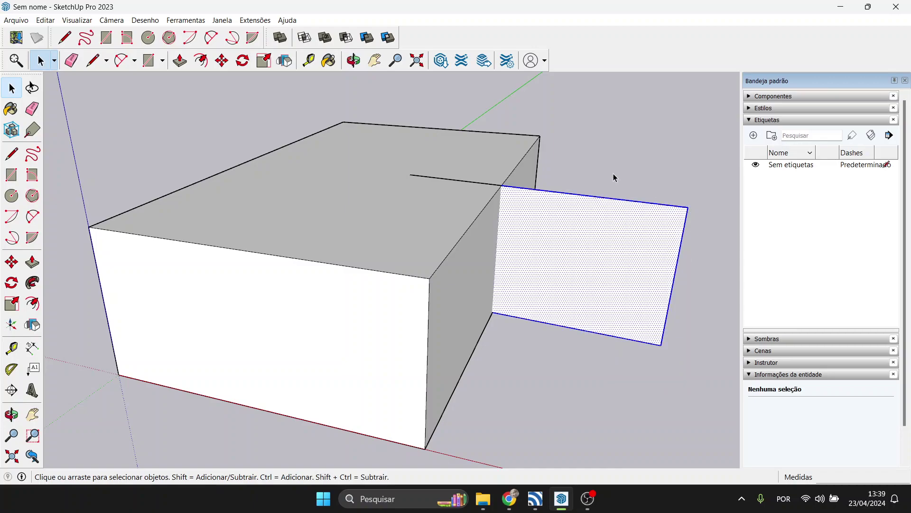
key("Delete")
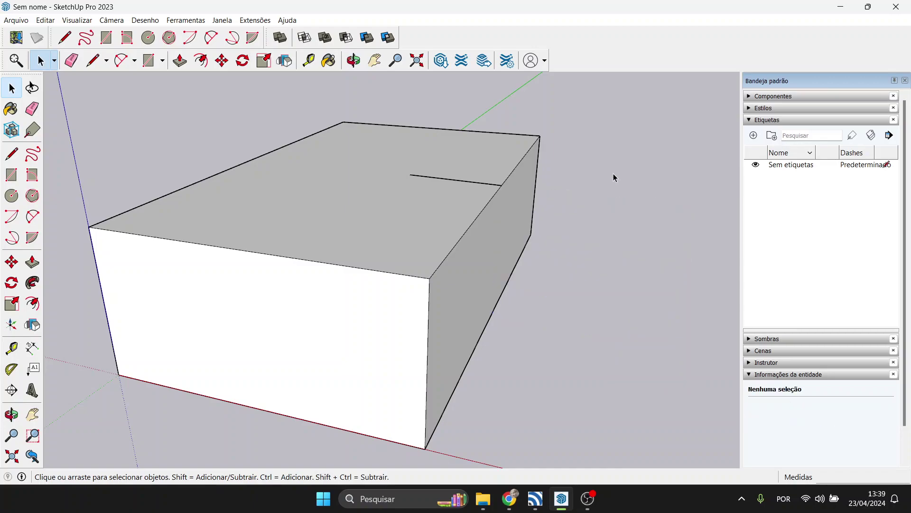
- Undo both the deletion and the drawing of the vertical rectangle
key("ctrl+z")
key("ctrl+z")
left_click(354, 61)
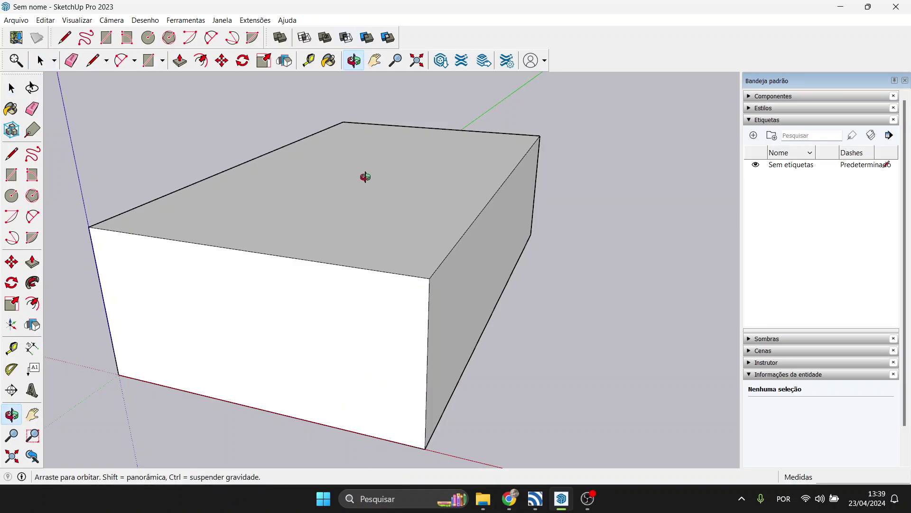
left_click(374, 61)
left_click_drag(393, 142, 458, 155)
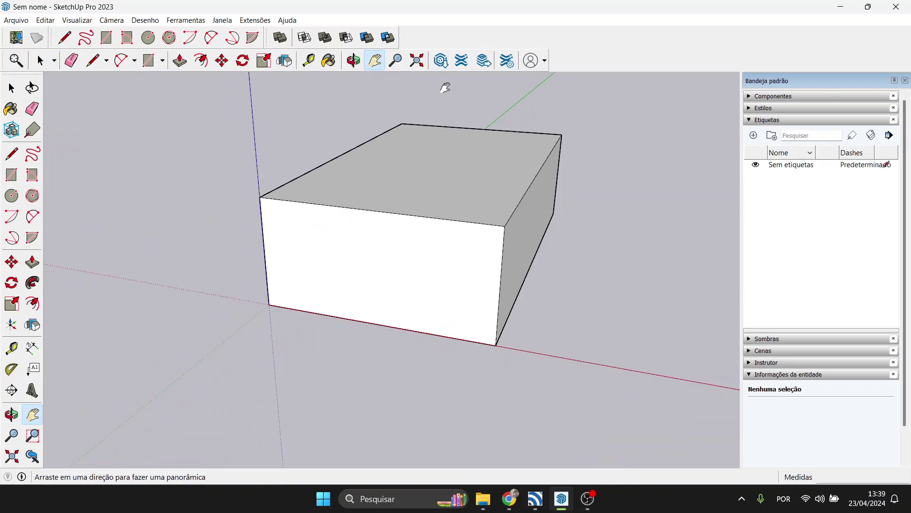
left_click(354, 60)
left_click_drag(560, 214, 438, 228)
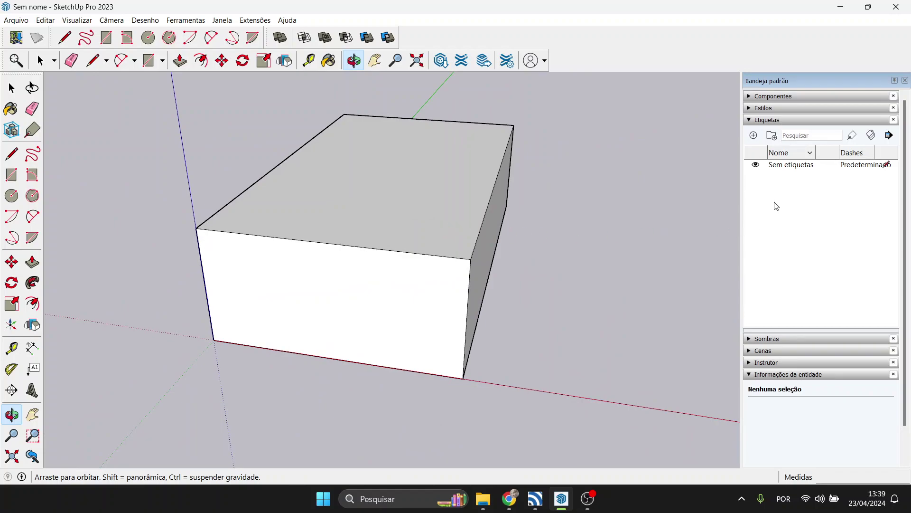
- Add two tags to the model, named Alvenaria and Janeça
left_click(753, 135)
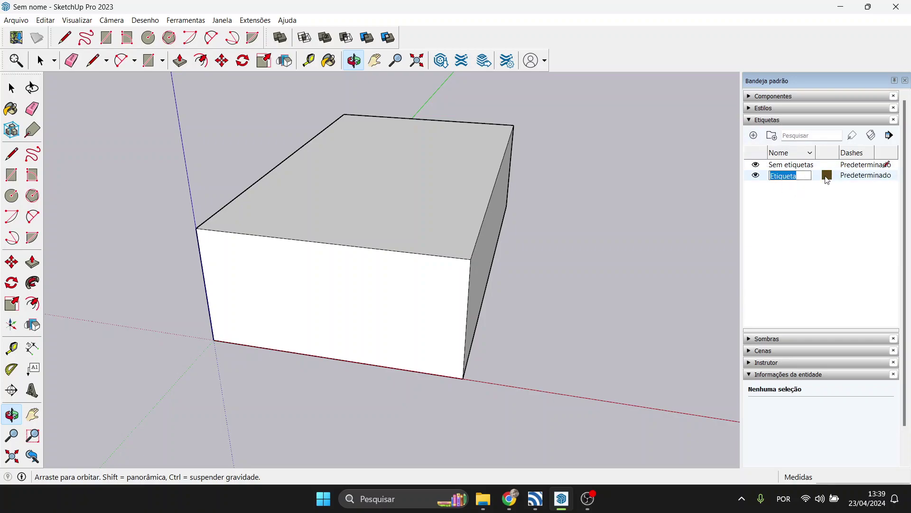
type("Alvenaria")
key("Return")
left_click(753, 136)
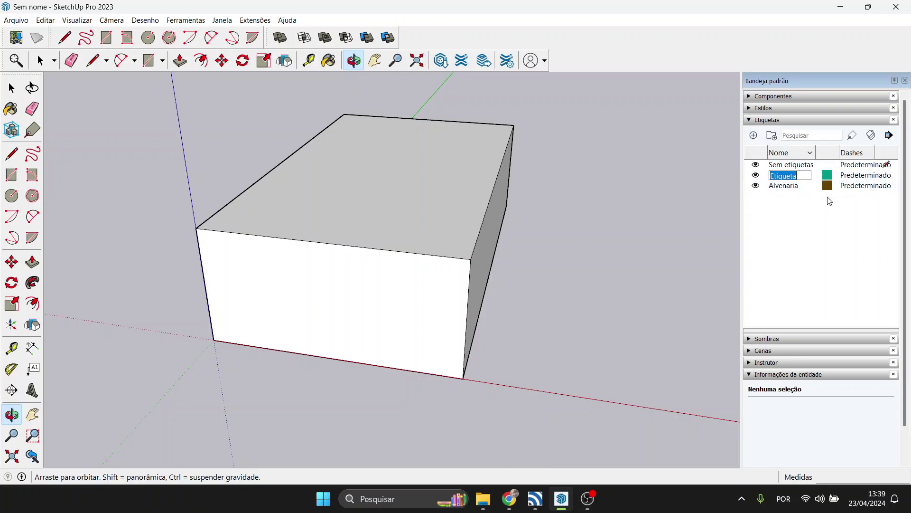
type("Janeça")
key("Return")
- Rename the Janeça tag as Janela
left_click(804, 176)
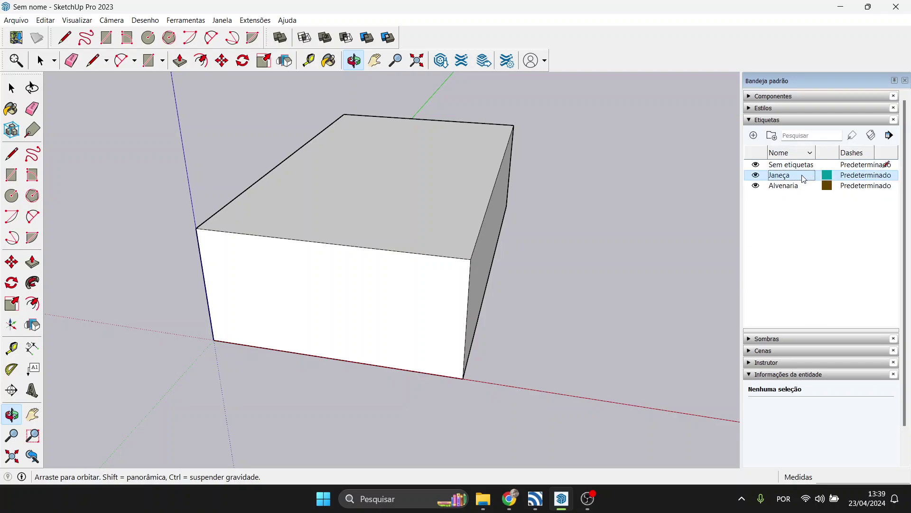
right_click(803, 179)
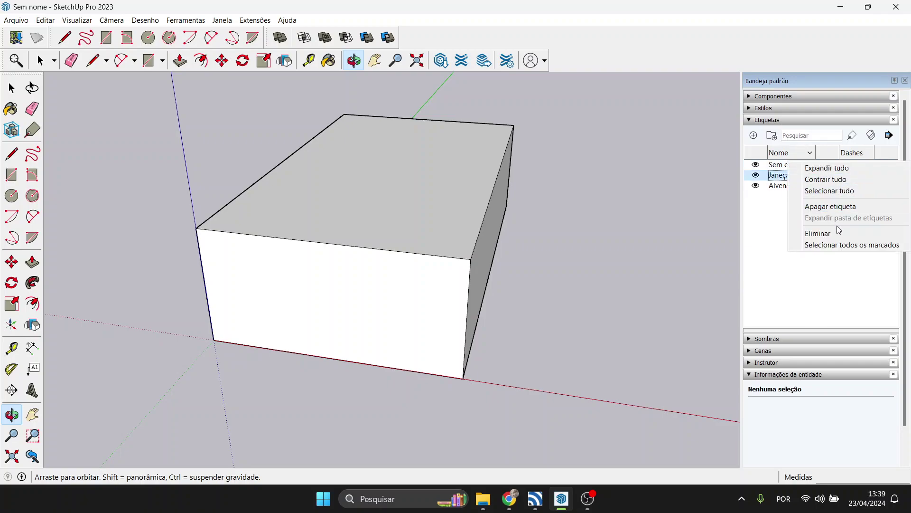
left_click(799, 175)
double_click(799, 176)
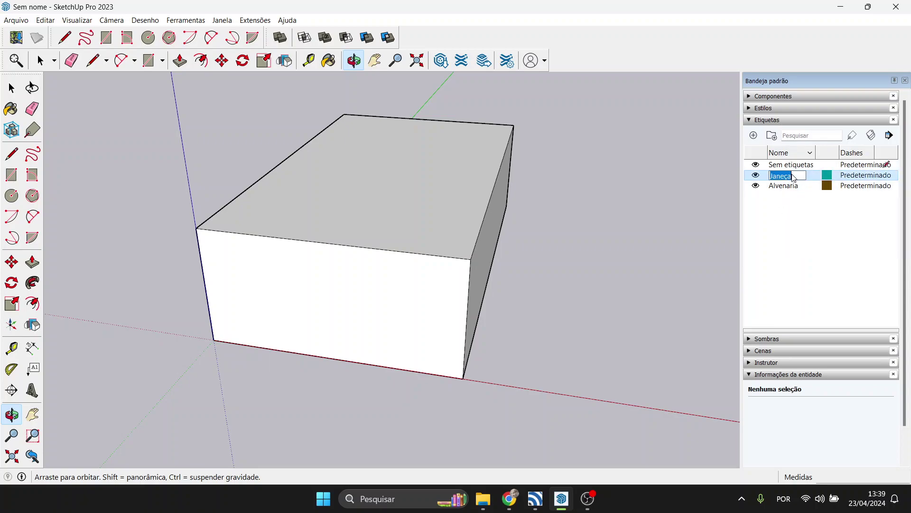
type("la")
key("Return")
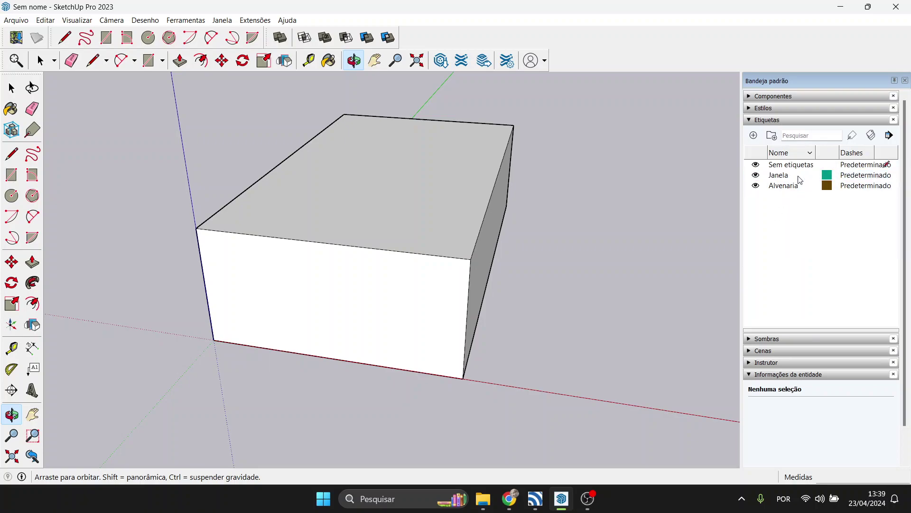
- Add another tag named Espuma to the model
left_click(754, 136)
type("Espuma")
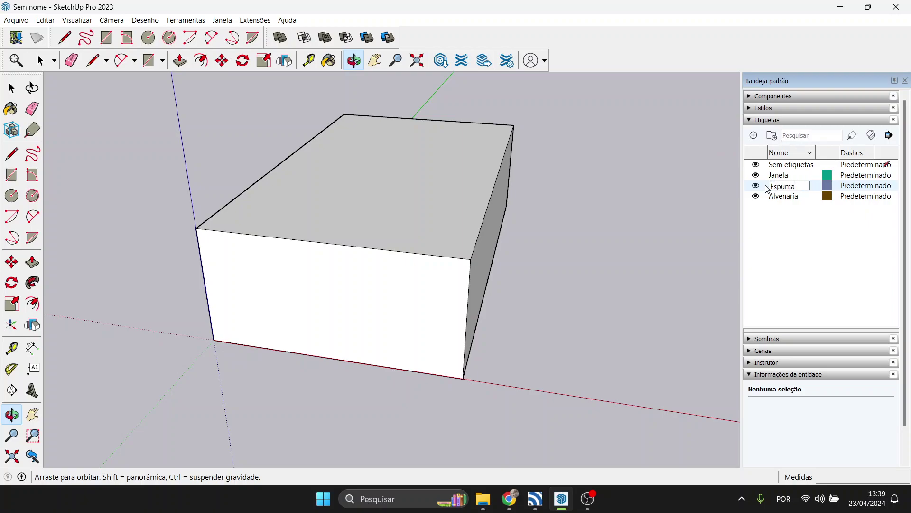
key("Return")
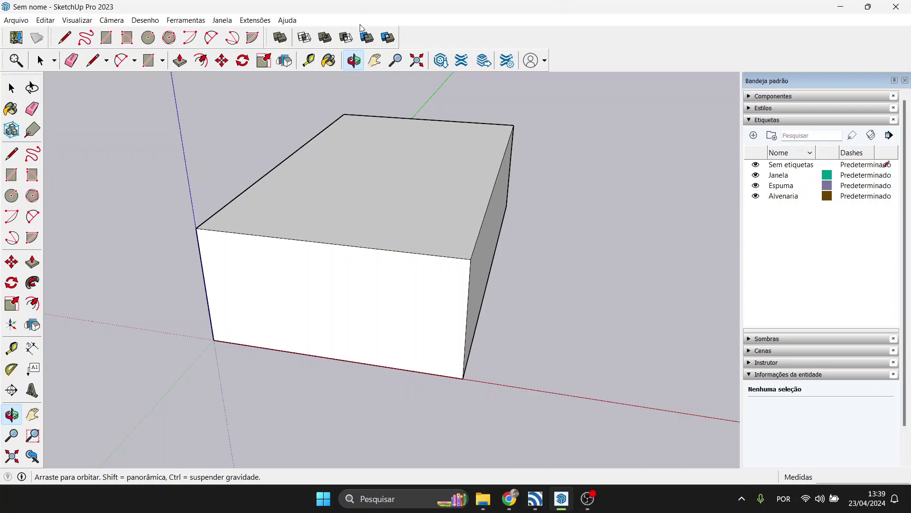
left_click(375, 60)
left_click(354, 60)
left_click_drag(452, 209, 390, 192)
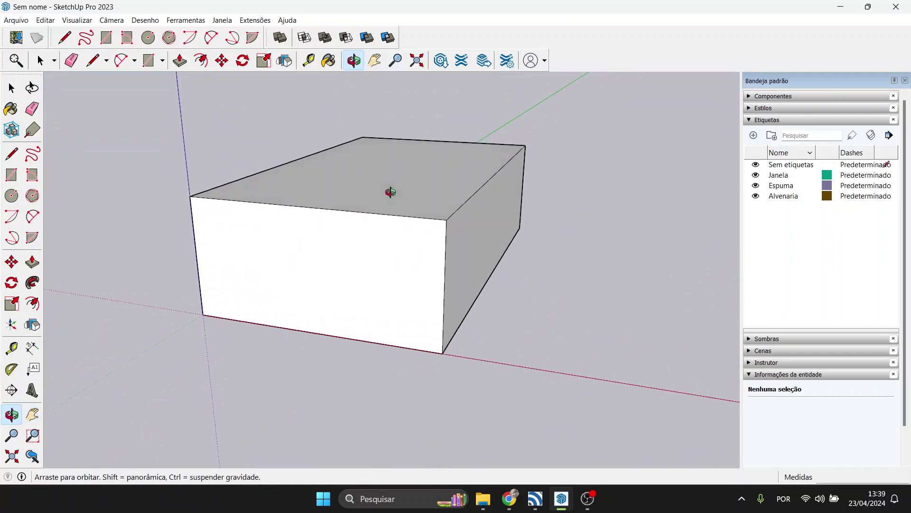
scroll(311, 242, "up", 3)
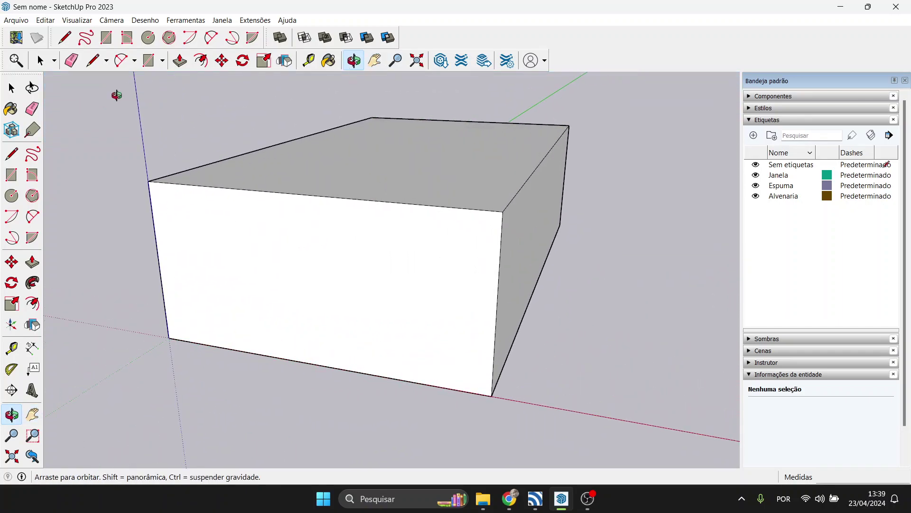
- Draw a rectangle about 5.35 m by 1.39 m on the room's short front wall
left_click(148, 63)
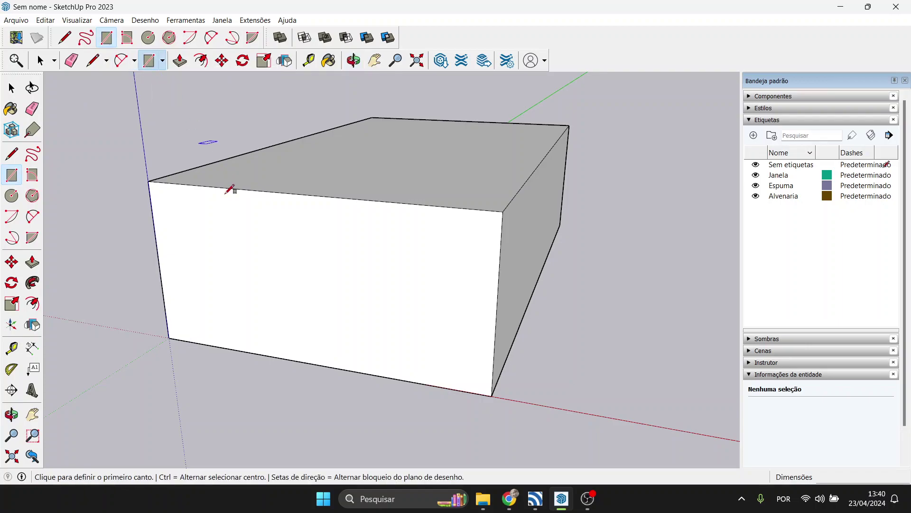
left_click(207, 220)
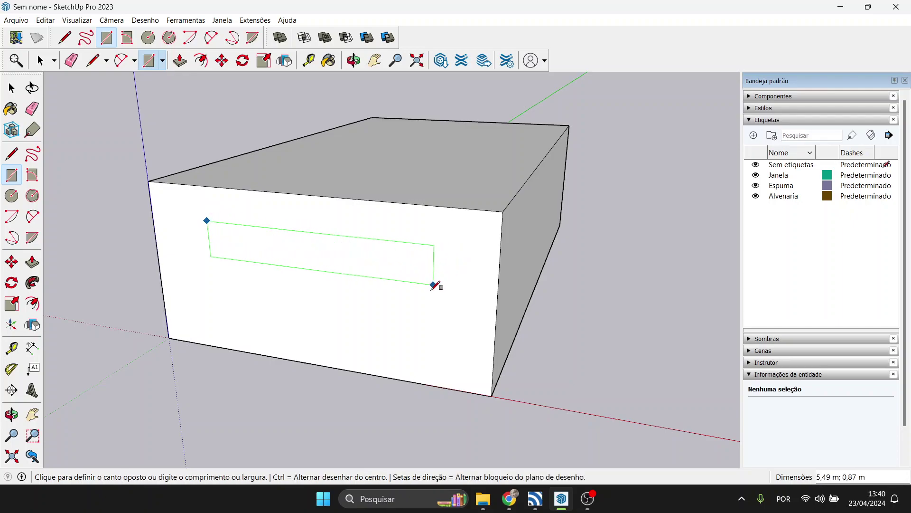
left_click(426, 306)
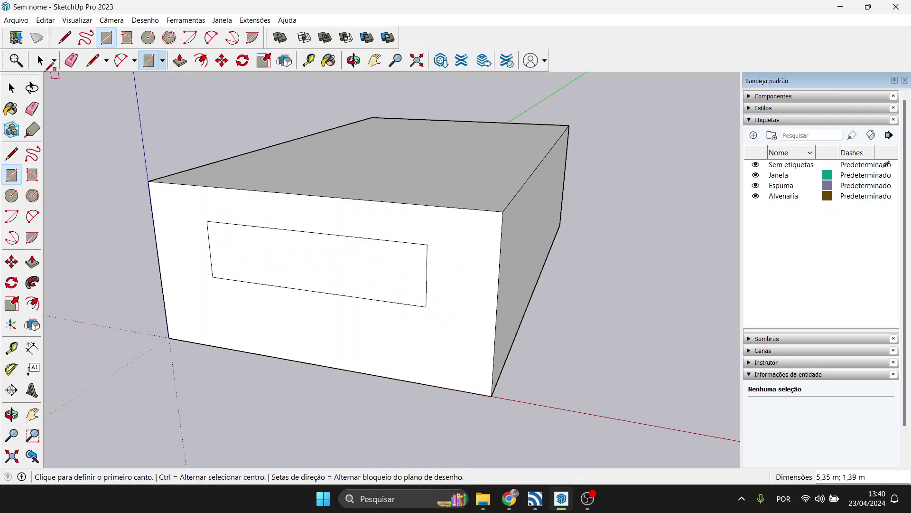
- Assign the Janela tag to the face of the rectangle on the short front wall
left_click(40, 66)
left_click(255, 272)
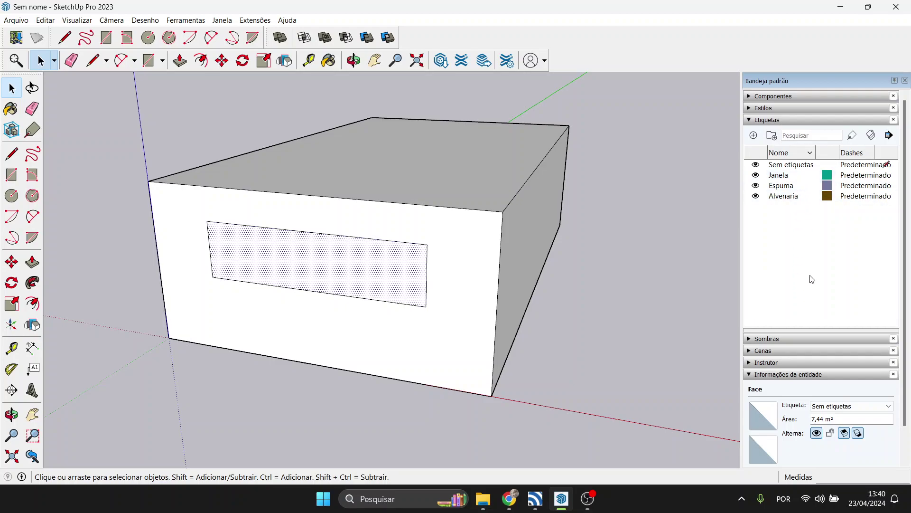
scroll(810, 266, "down", 1)
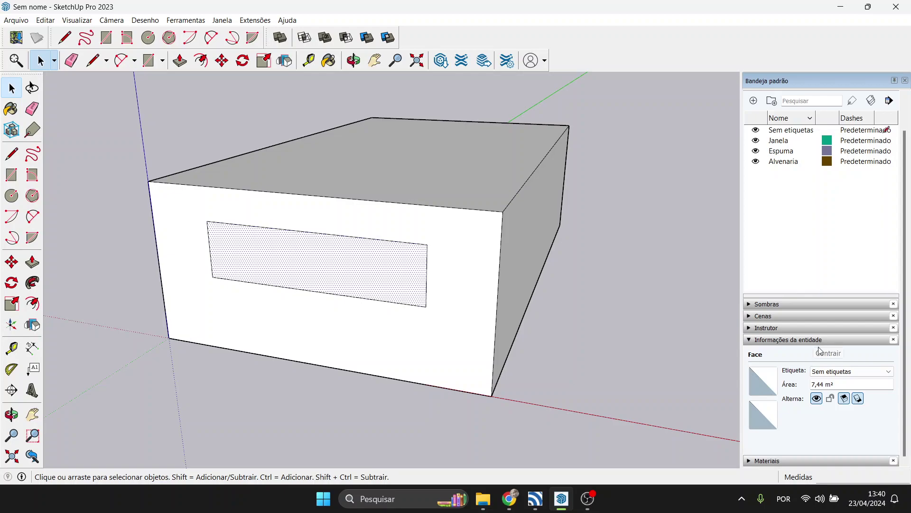
left_click(871, 371)
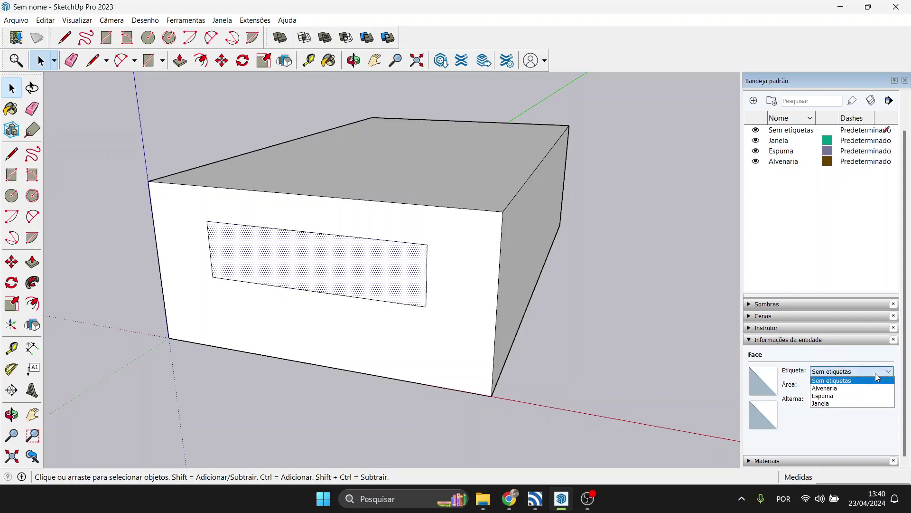
left_click(857, 404)
left_click(646, 302)
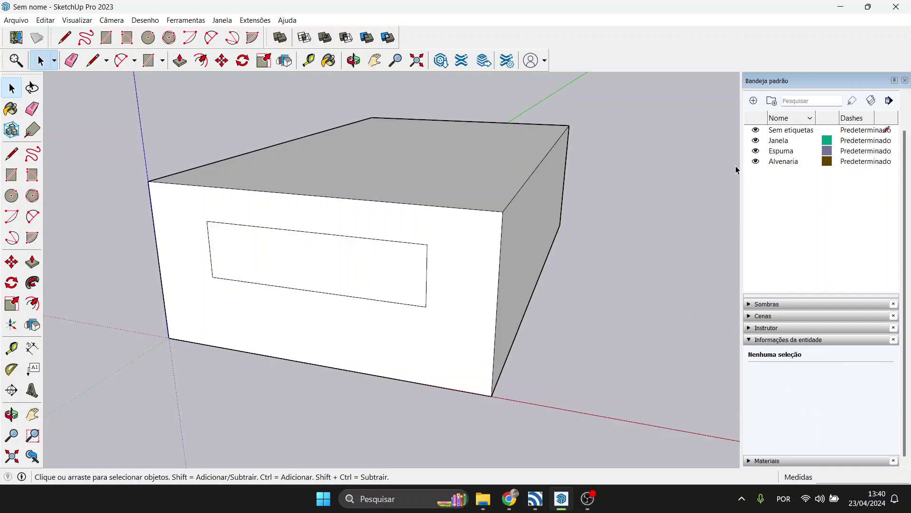
- Toggle the Janela tag's visibility to check the tagged window face, and leave the tag hidden
left_click(756, 141)
key("o")
left_click_drag(458, 214, 593, 174)
left_click(755, 141)
left_click(756, 141)
left_click(756, 141)
left_click(755, 141)
left_click(756, 141)
left_click(756, 141)
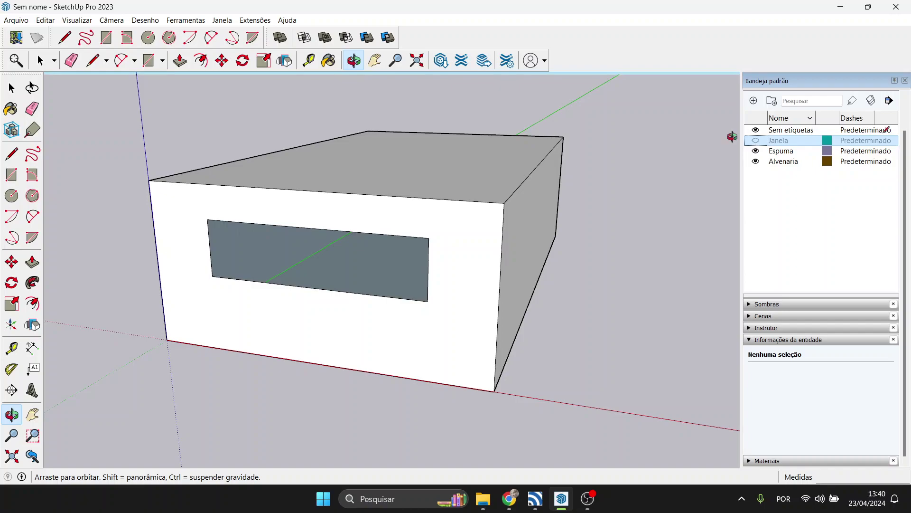
- Draw two rectangles on the long side wall, about 3.41 m by 1.59 m and 3.39 m by 1.46 m
left_click_drag(543, 167, 321, 167)
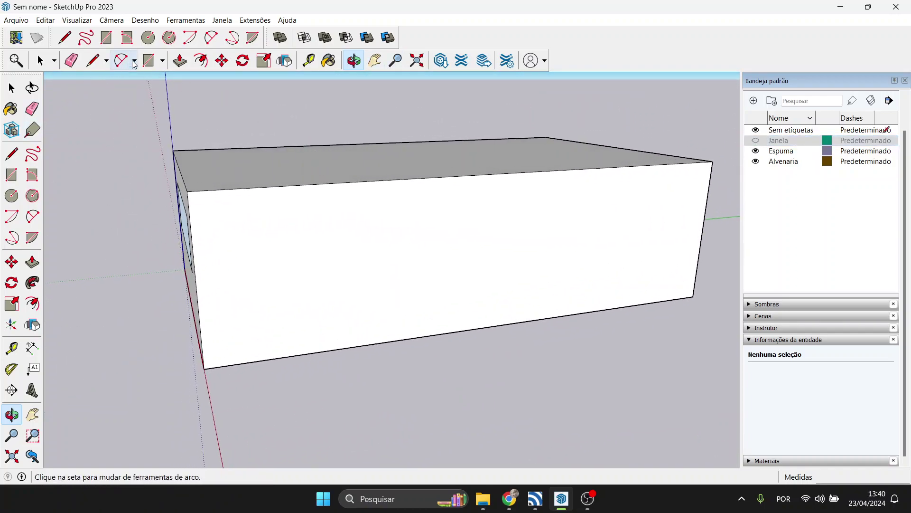
left_click(149, 60)
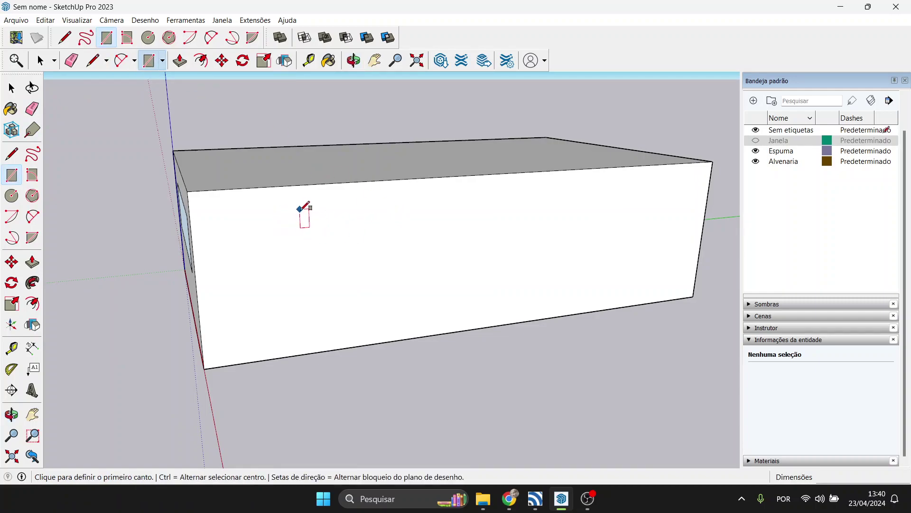
left_click(301, 210)
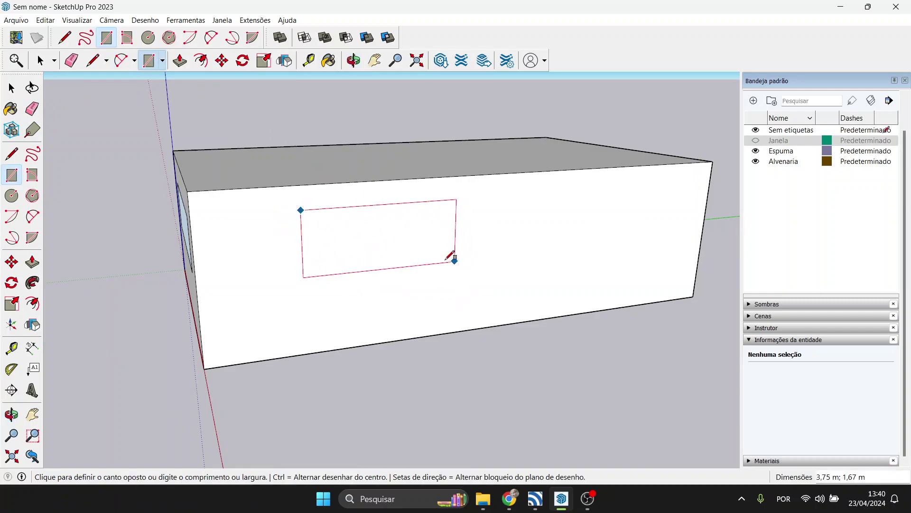
left_click(437, 264)
left_click(554, 197)
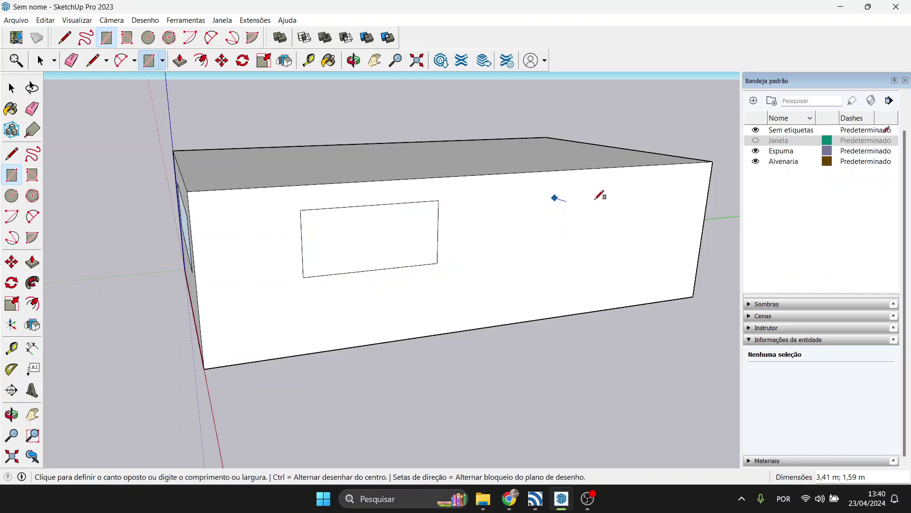
left_click(652, 241)
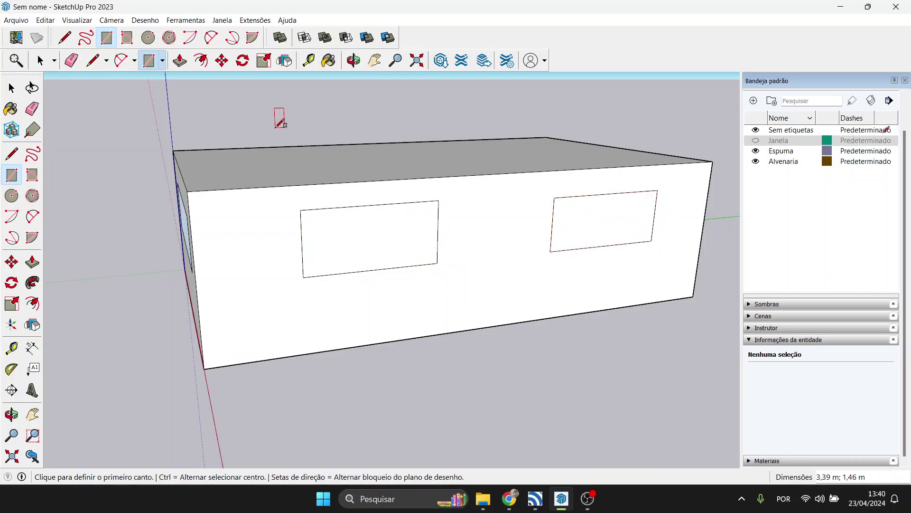
- Assign the Espuma tag to both rectangle faces on the long side wall
key("space")
left_click(385, 257)
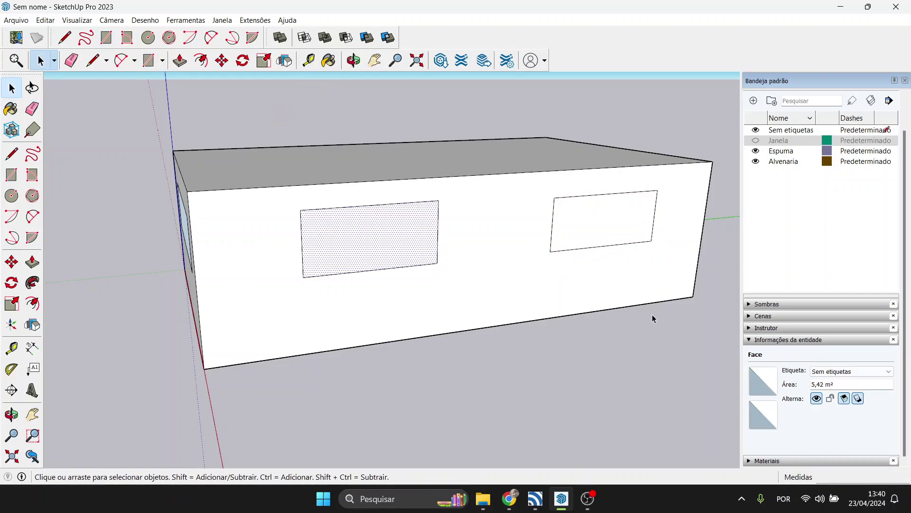
left_click(625, 230, "shift")
left_click(423, 256)
left_click(617, 228, "shift")
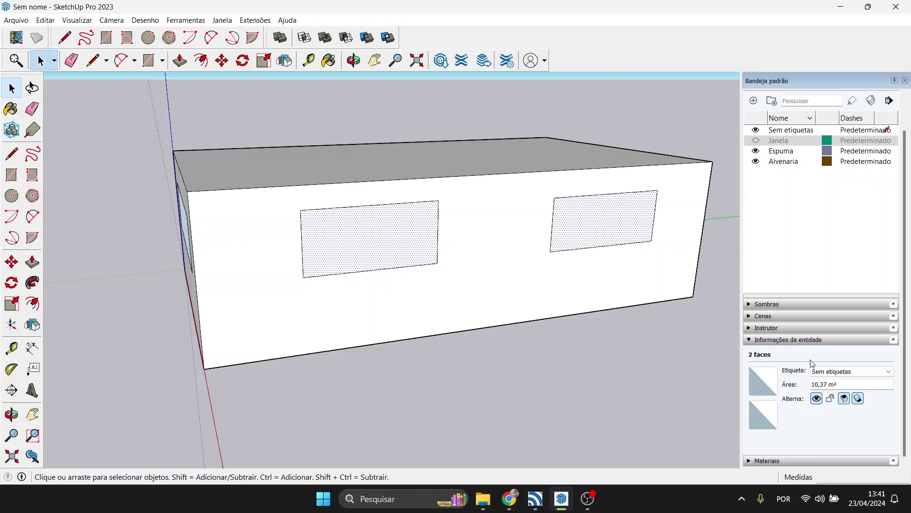
left_click(845, 372)
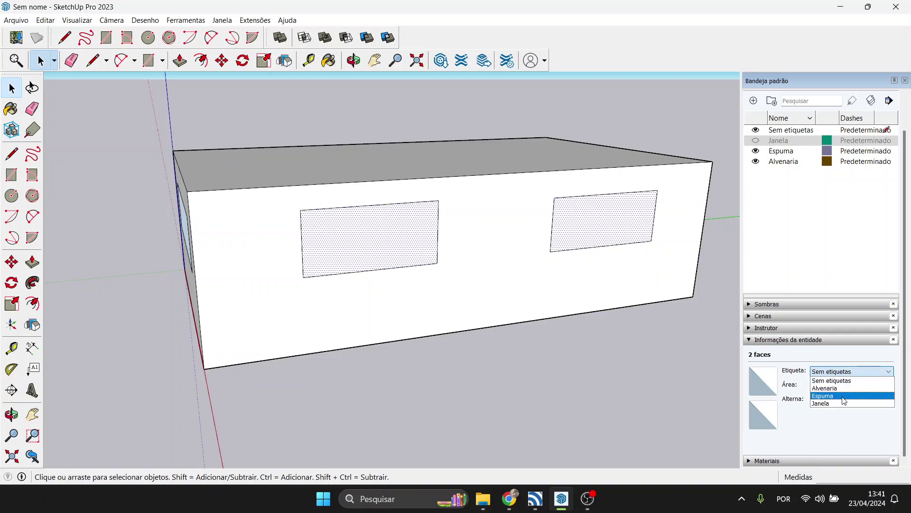
left_click(844, 395)
left_click(724, 266)
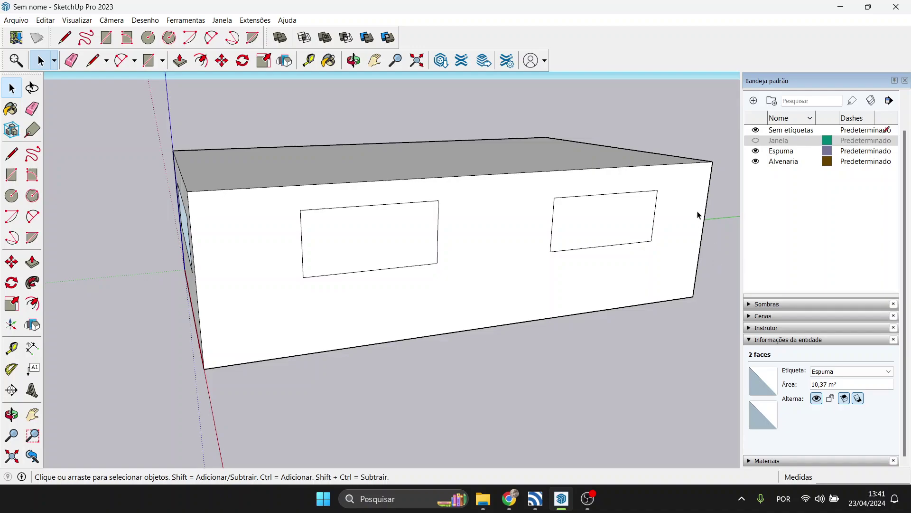
- Hide the Espuma tag and assign all the geometry still visible to the Alvenaria tag
left_click(755, 151)
left_click(354, 60)
left_click_drag(522, 143, 269, 228)
mouse_move(394, 286)
left_mouse_down()
mouse_move(398, 185)
mouse_move(389, 299)
mouse_move(382, 277)
left_mouse_up()
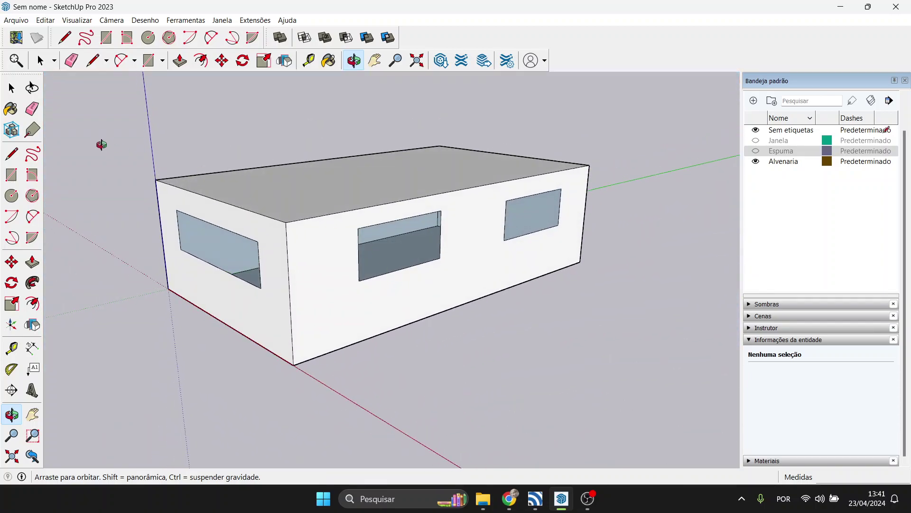
left_click(41, 60)
left_click_drag(104, 106, 669, 400)
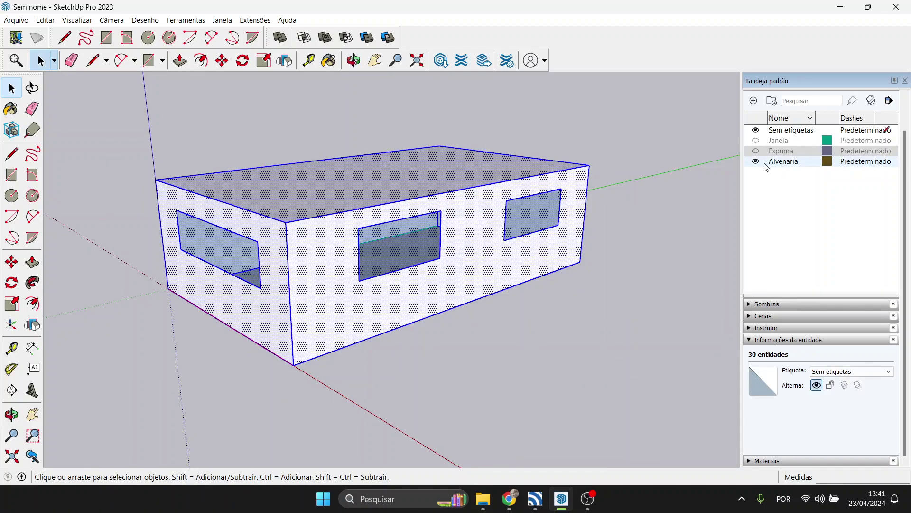
left_click(867, 371)
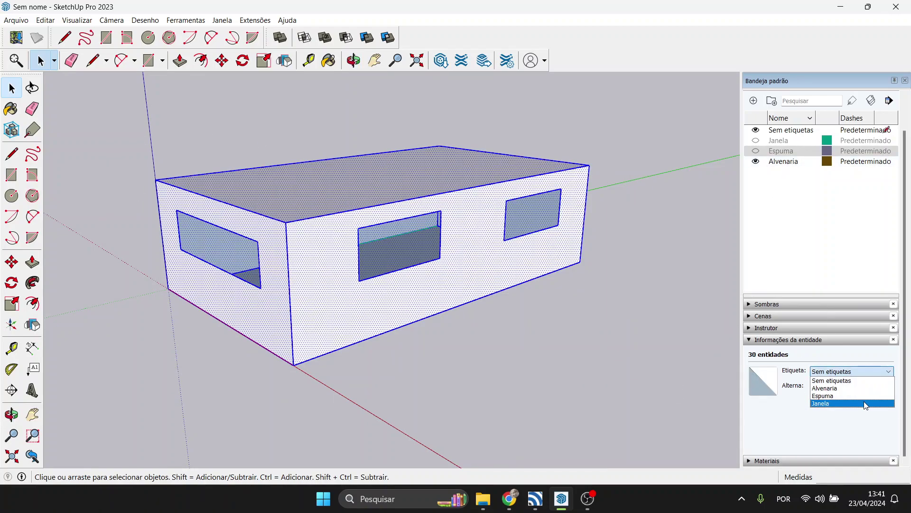
left_click(857, 388)
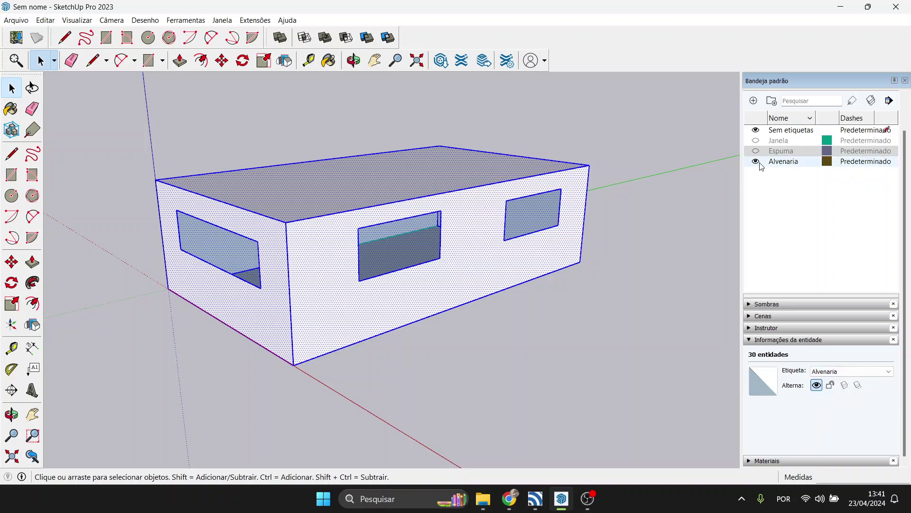
- Check the Alvenaria tag by hiding and showing it, and make the Espuma and Janela tags visible again
left_click(756, 162)
left_click(756, 161)
left_click(756, 151)
left_click(756, 140)
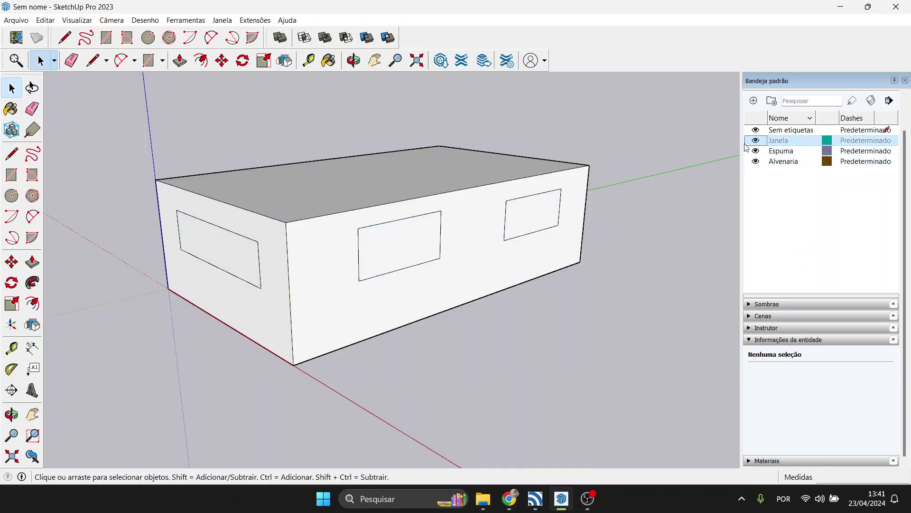
left_click(354, 61)
left_click_drag(460, 205, 265, 233)
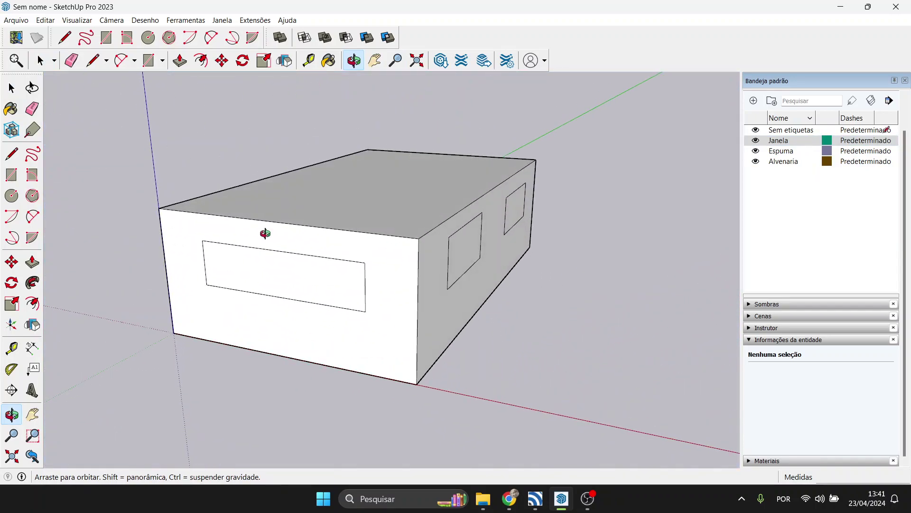
- Export the 3D model as a 3DS file named Estúdio Sonosfera to the desktop, and move its icon lower there
left_click(16, 20)
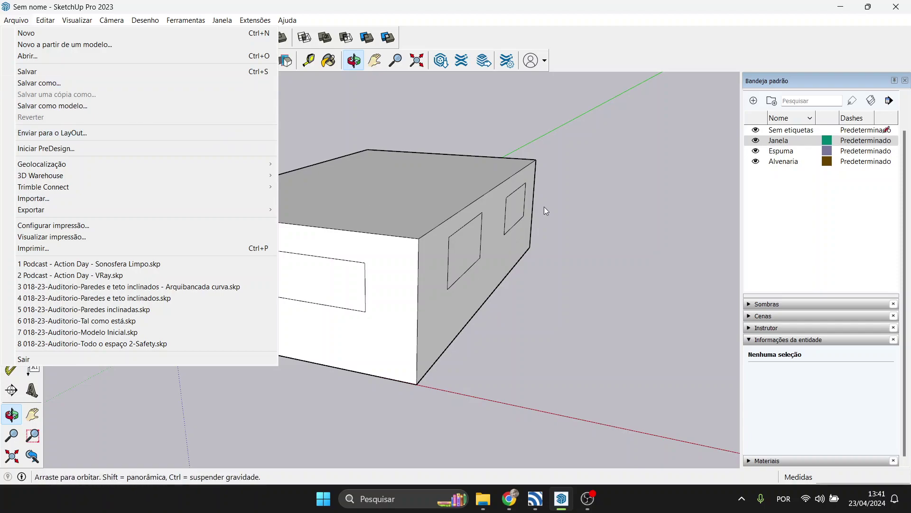
mouse_move(167, 210)
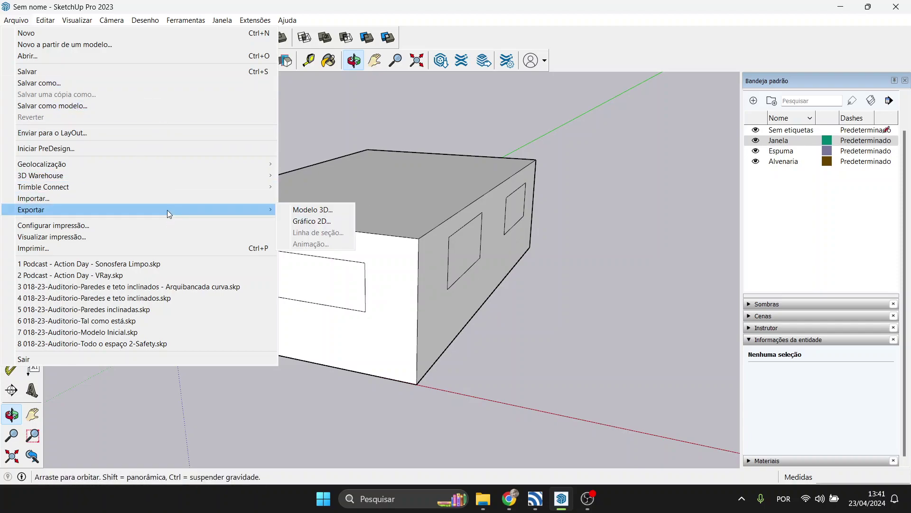
left_click(340, 210)
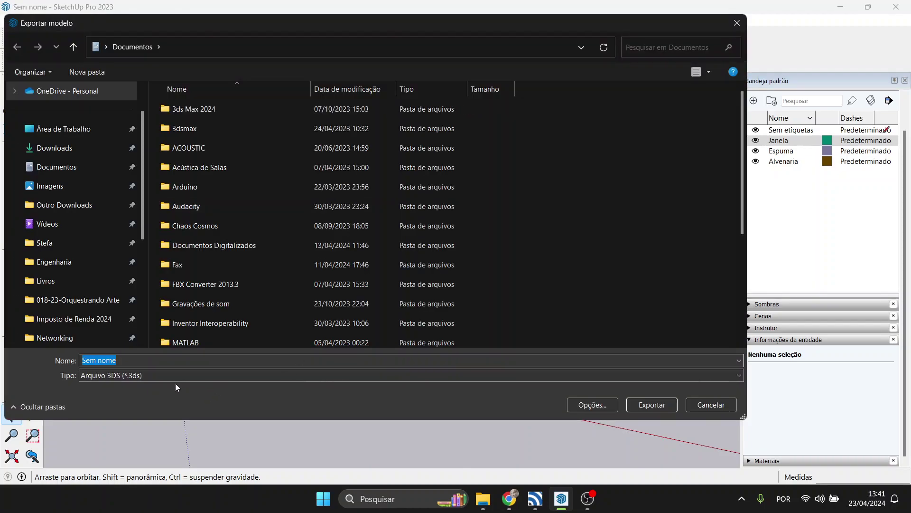
left_click(170, 376)
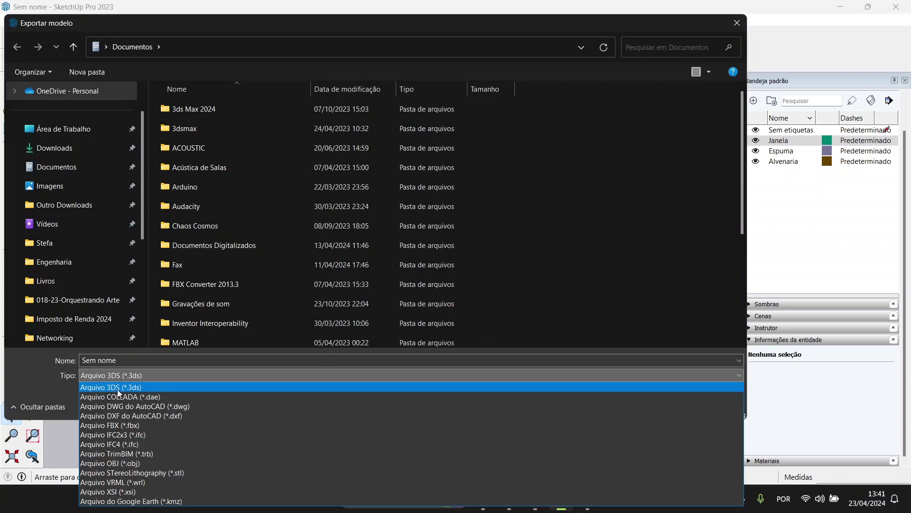
left_click(154, 373)
scroll(81, 204, "up", 1)
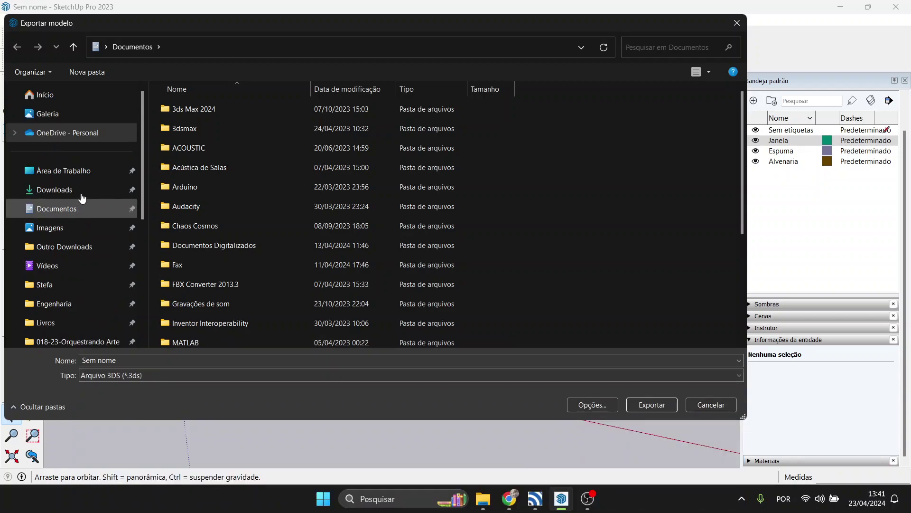
left_click(212, 356)
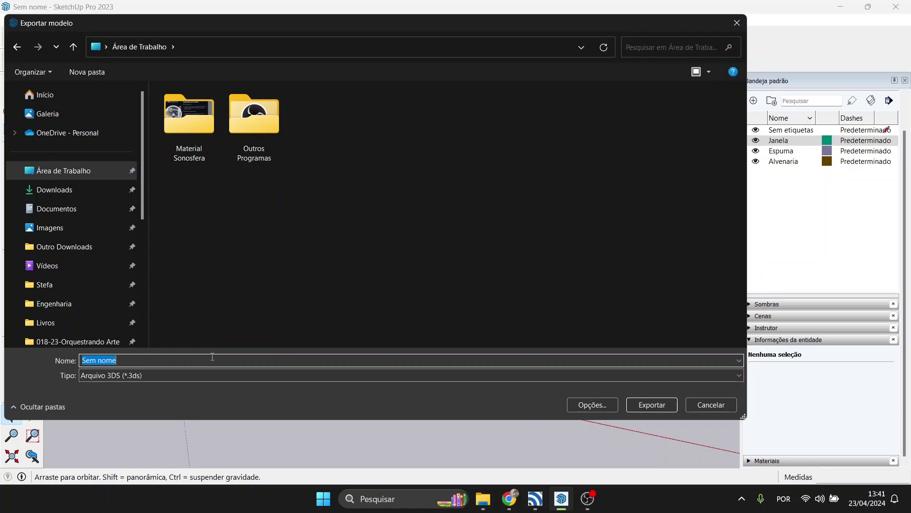
type("Es")
key("Return")
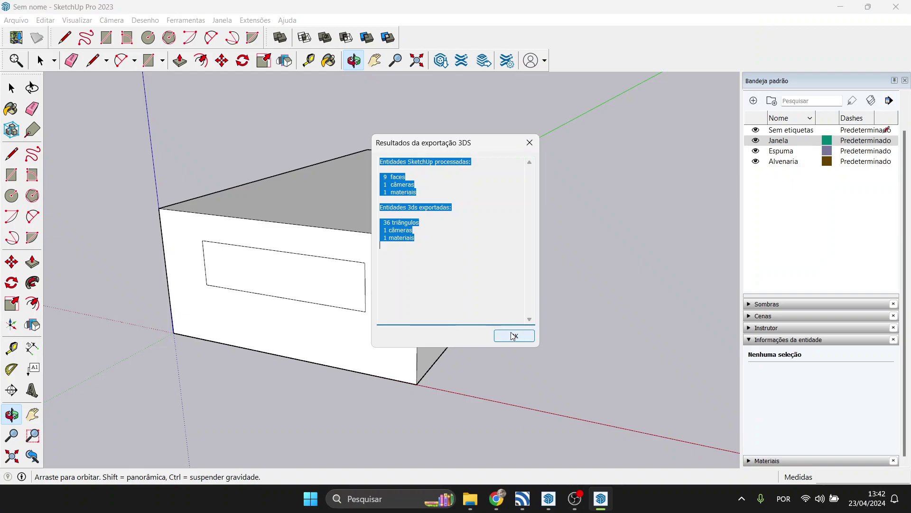
left_click(513, 336)
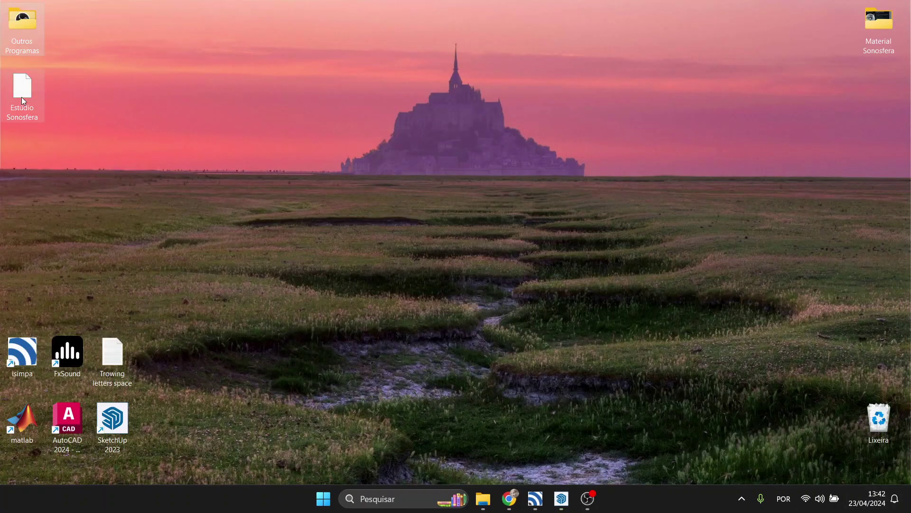
left_click_drag(21, 97, 26, 142)
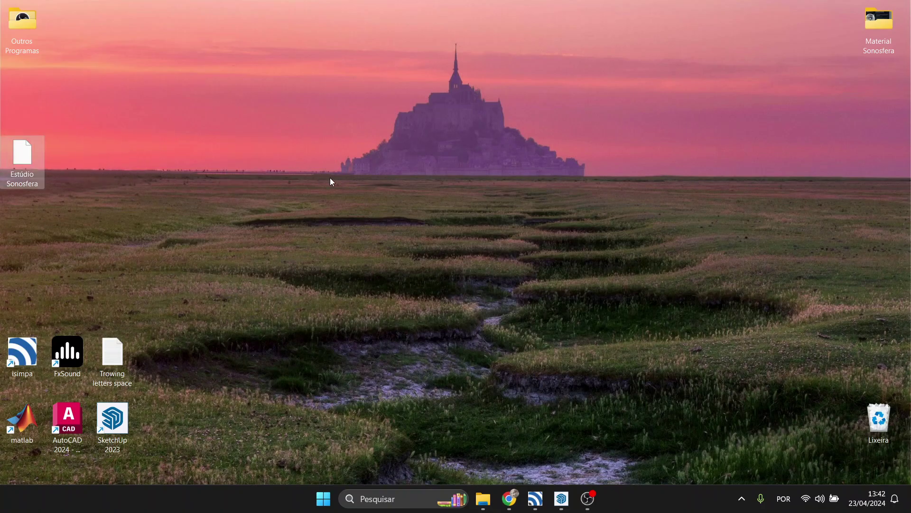
- Switch to I-Simpa and start a new empty project, saving the open tutorial_3 project
left_click(541, 500)
left_click_drag(525, 293, 389, 185)
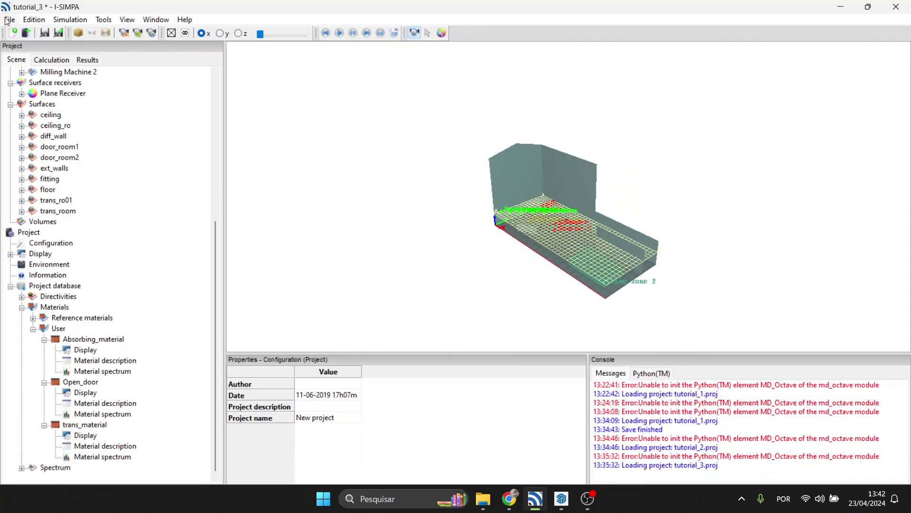
left_click(10, 19)
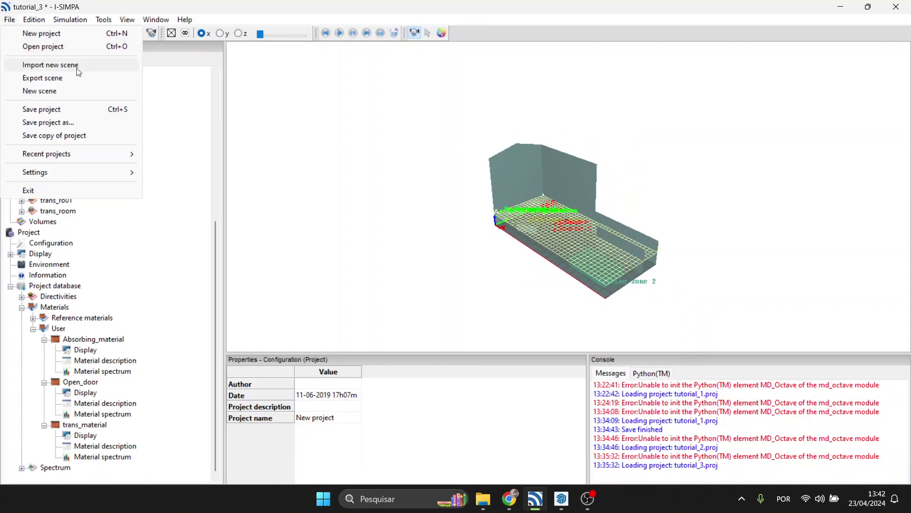
left_click(72, 46)
left_click(446, 254)
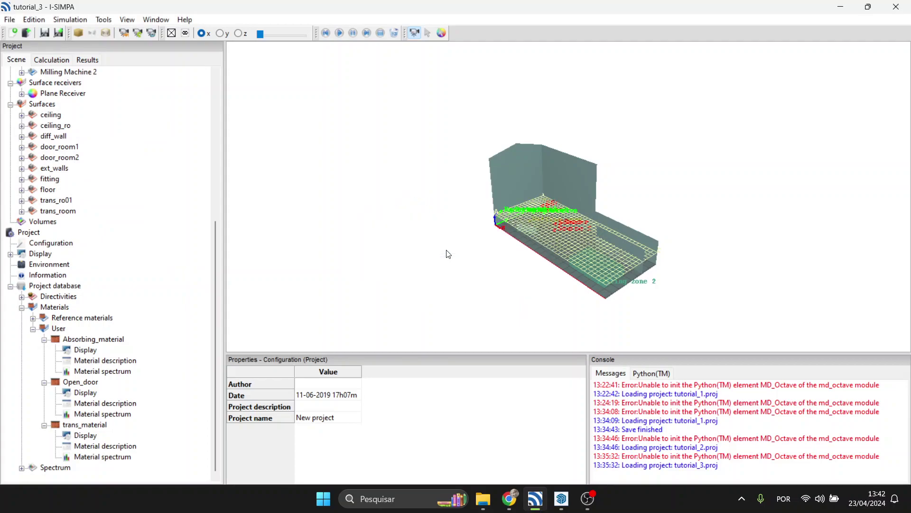
- Import a new scene from the Estúdio Sonosfera file on the desktop
left_click(9, 19)
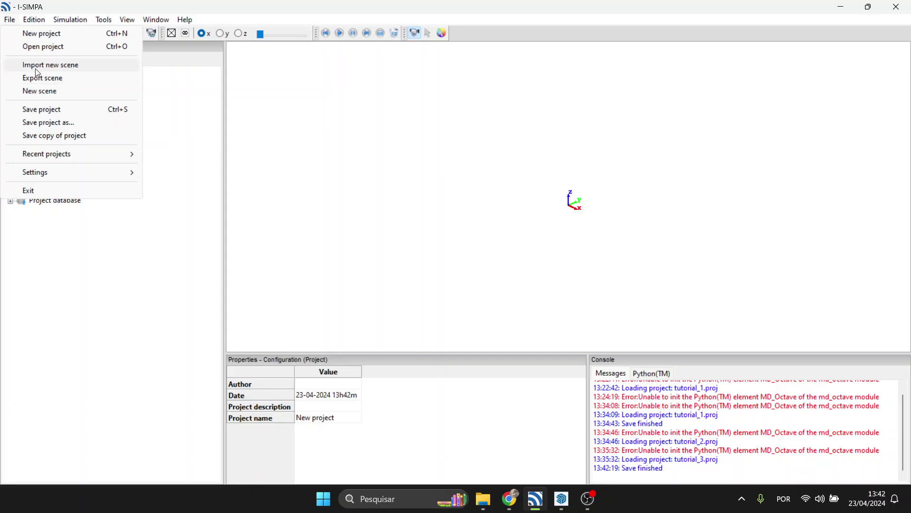
left_click(83, 71)
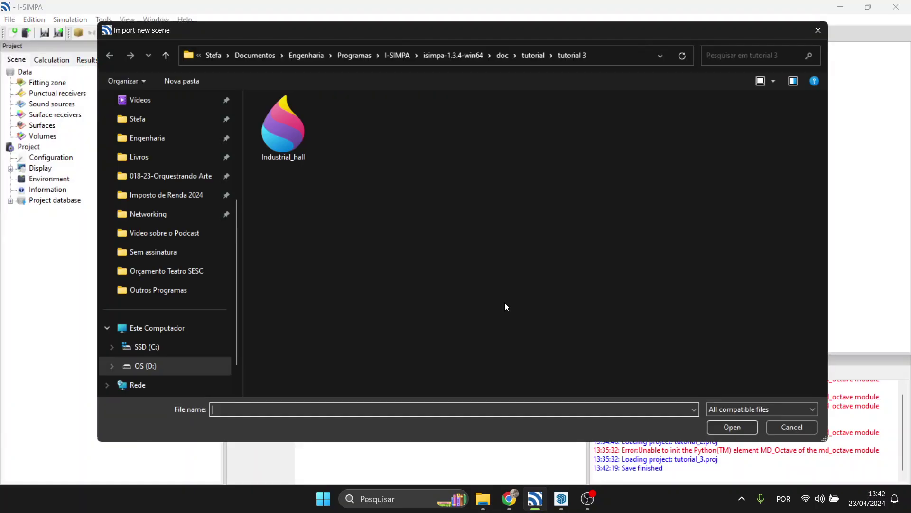
scroll(204, 247, "up", 3)
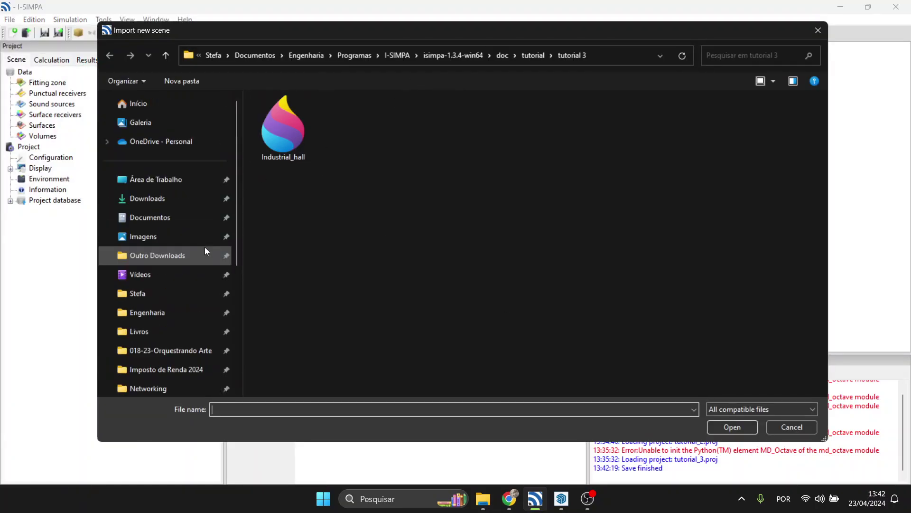
left_click(175, 176)
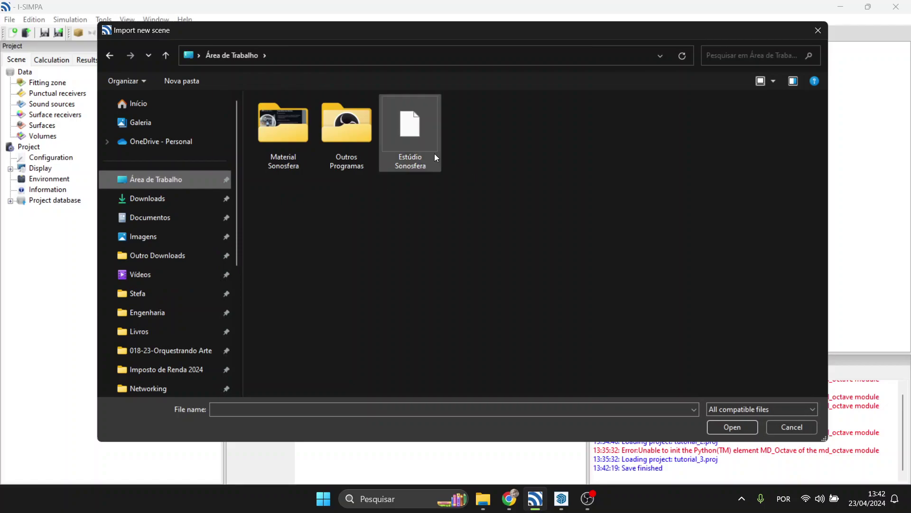
double_click(433, 153)
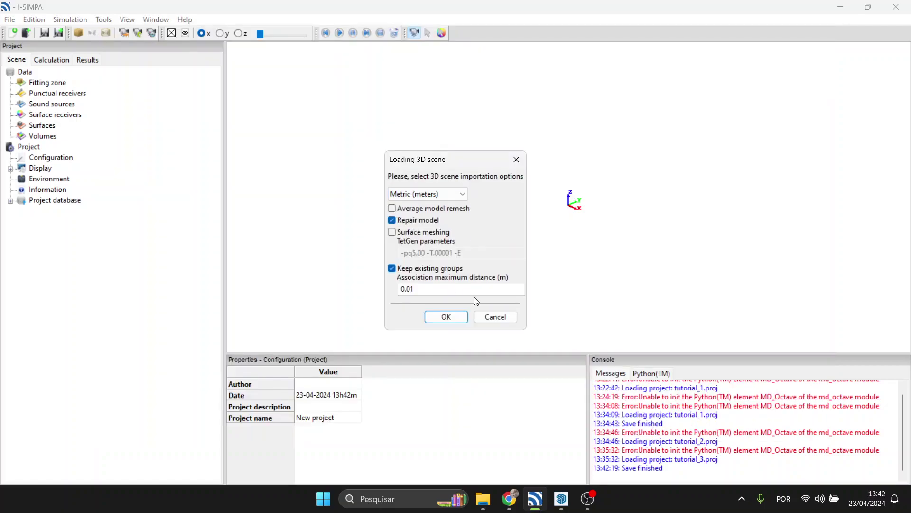
- Load the scene in Metric (meters) with Repair model and Keep existing groups enabled and Surface meshing off
left_click(467, 198)
left_click(468, 197)
left_click(468, 197)
left_click(468, 198)
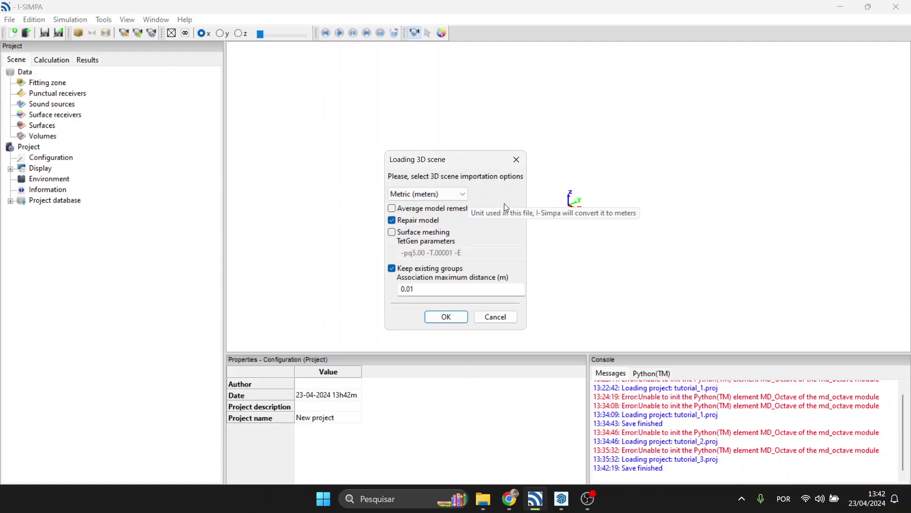
left_click(464, 199)
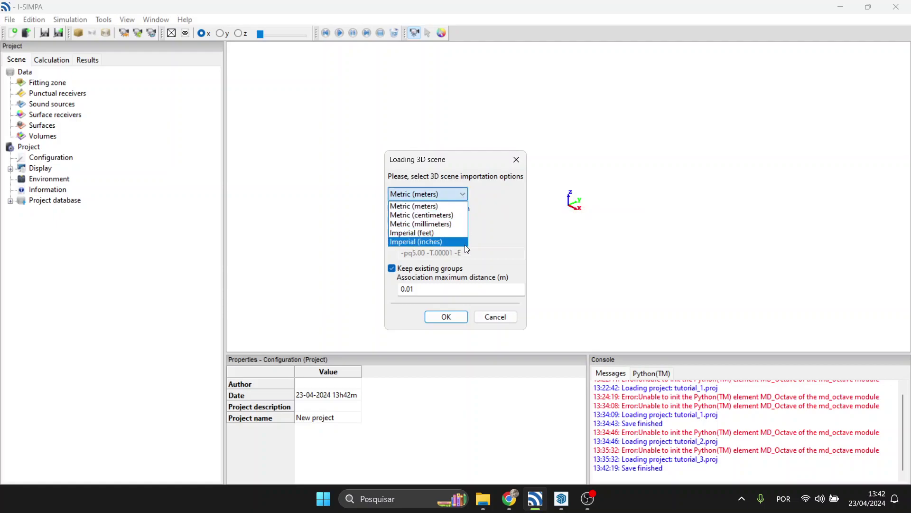
left_click(490, 206)
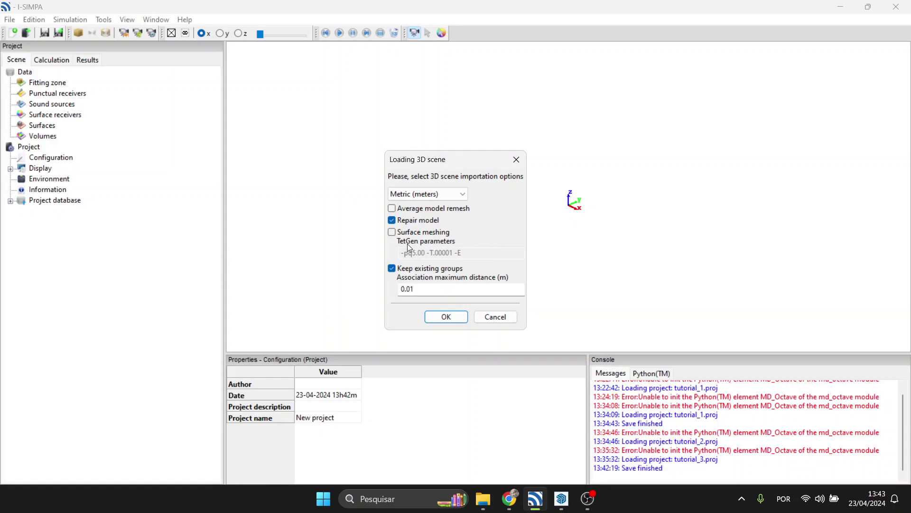
left_click(391, 232)
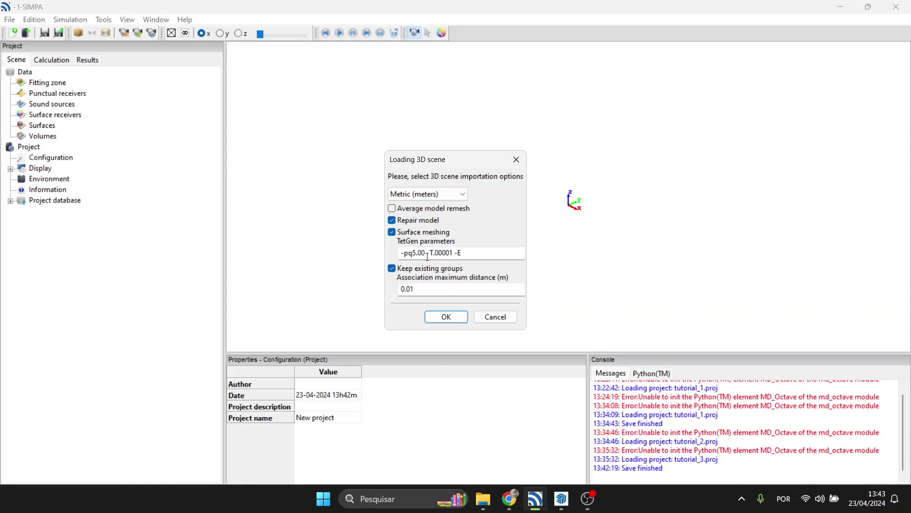
left_click(392, 232)
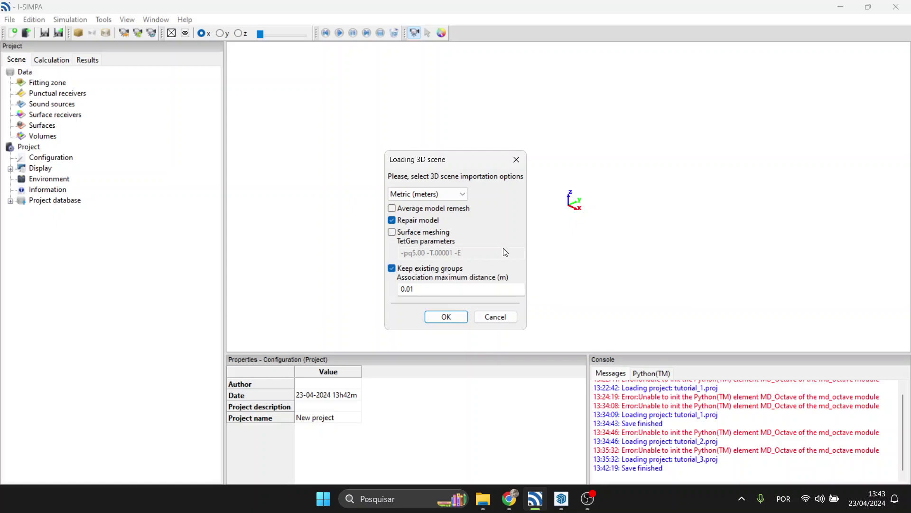
left_click(444, 316)
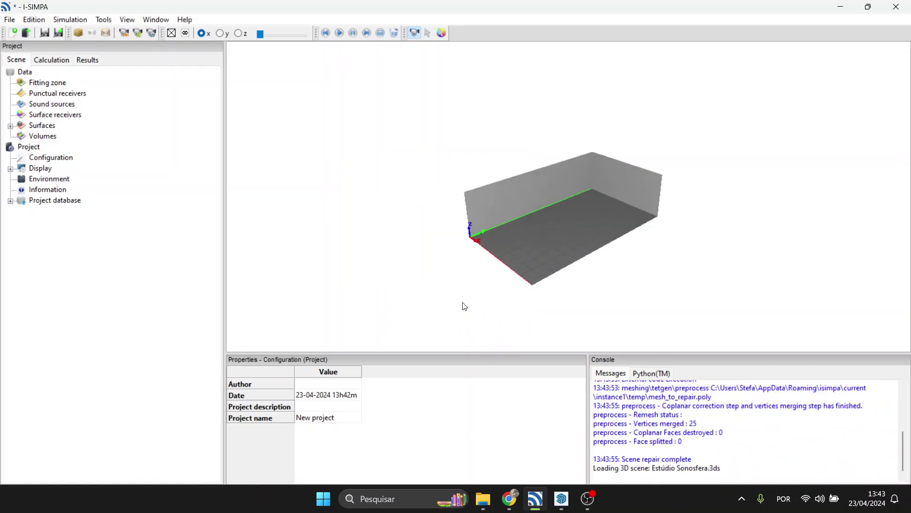
- Expand the scene's surface groups and highlight Alvenaria and Janela in turn, examining them in the 3D view
left_click_drag(559, 213, 571, 140)
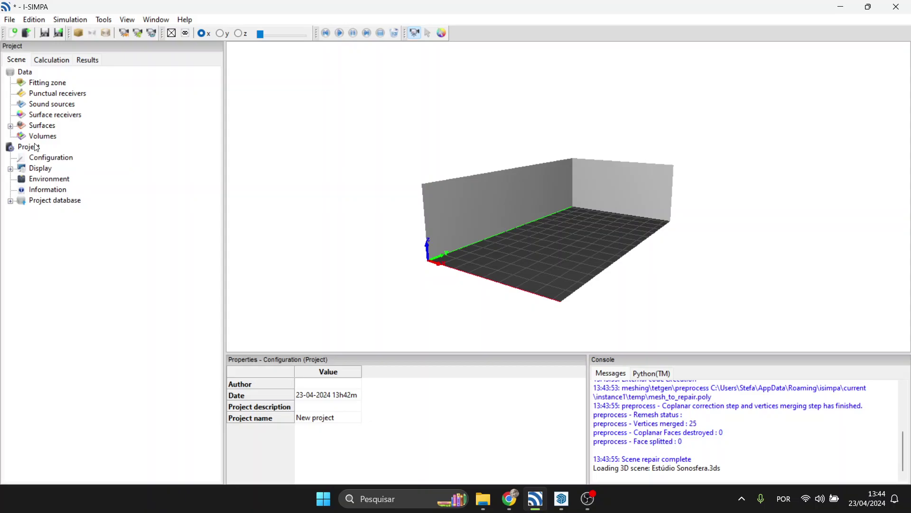
left_click(39, 127)
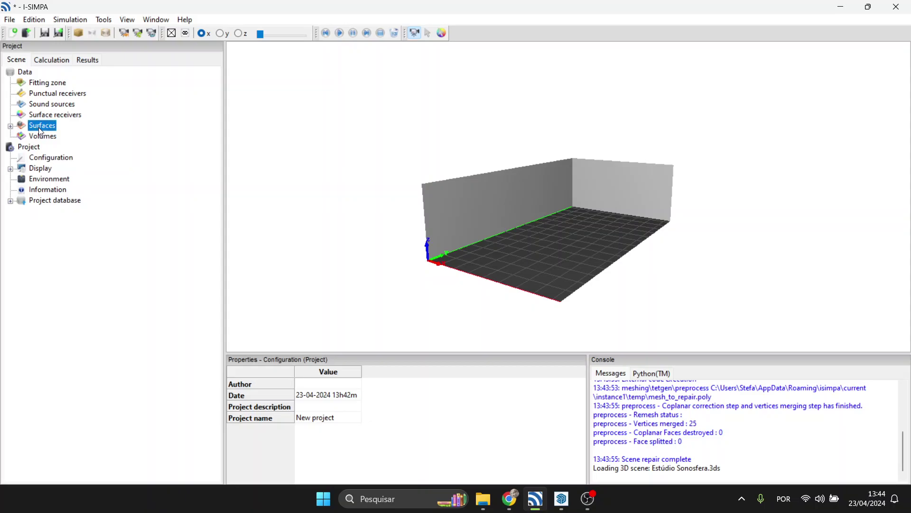
left_click(10, 127)
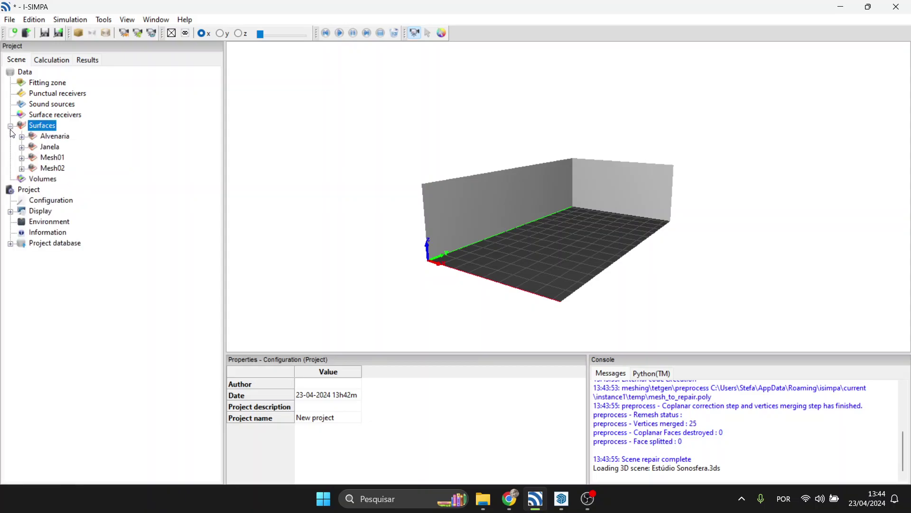
left_click(56, 137)
left_click_drag(381, 166, 331, 176)
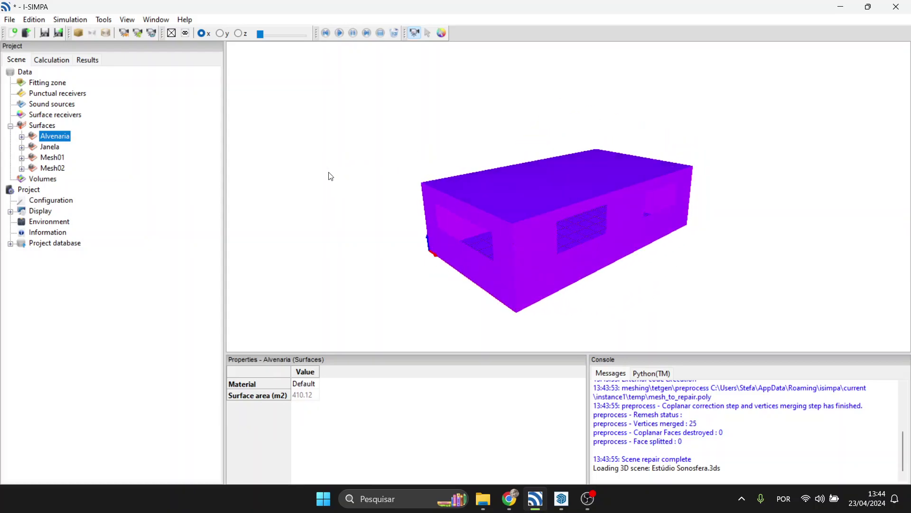
left_click(50, 146)
left_click_drag(392, 184, 283, 181)
- Highlight the Mesh01 and Mesh02 surface groups to identify their faces, and return to the parent Surfaces group
left_click(54, 157)
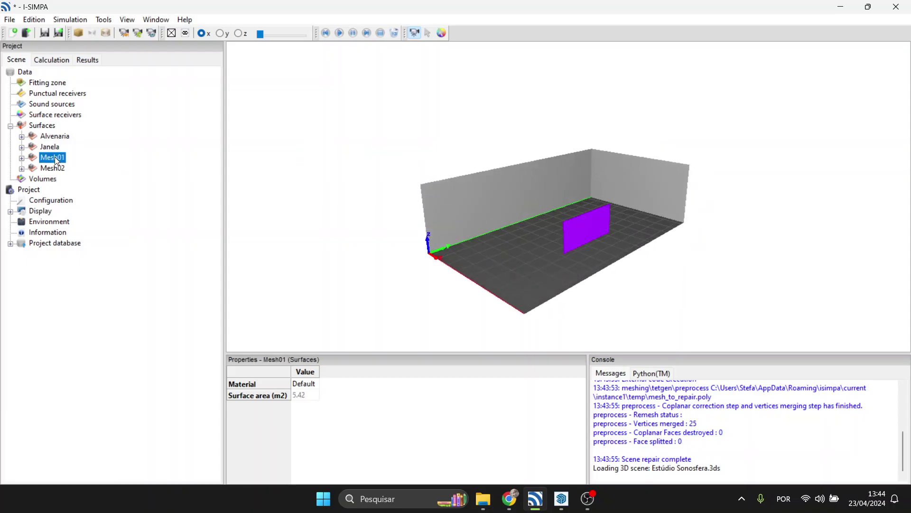
key("Down")
key("Up")
key("Down")
key("Down")
left_click(52, 168)
left_click_drag(456, 209, 504, 191)
left_click(42, 125)
left_click_drag(312, 176, 535, 182)
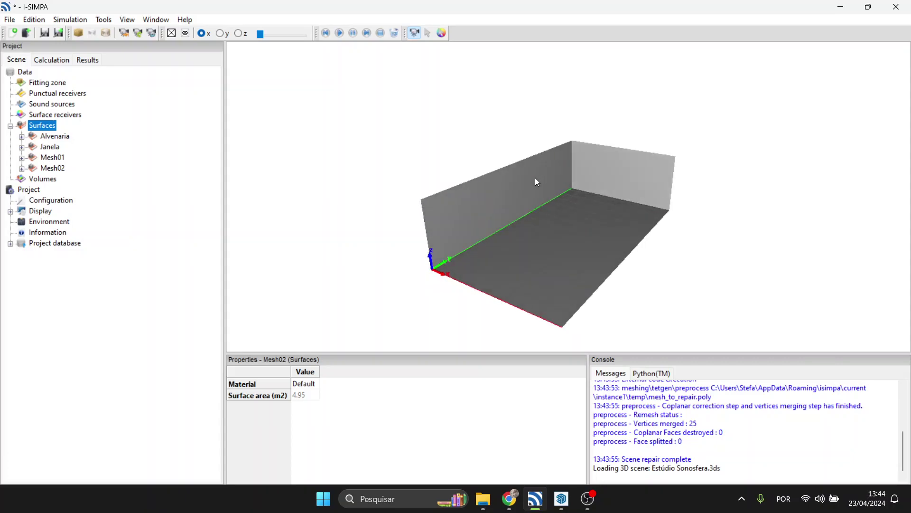
- Generate the room's mesh using the SPPS calculation code
left_click(84, 23)
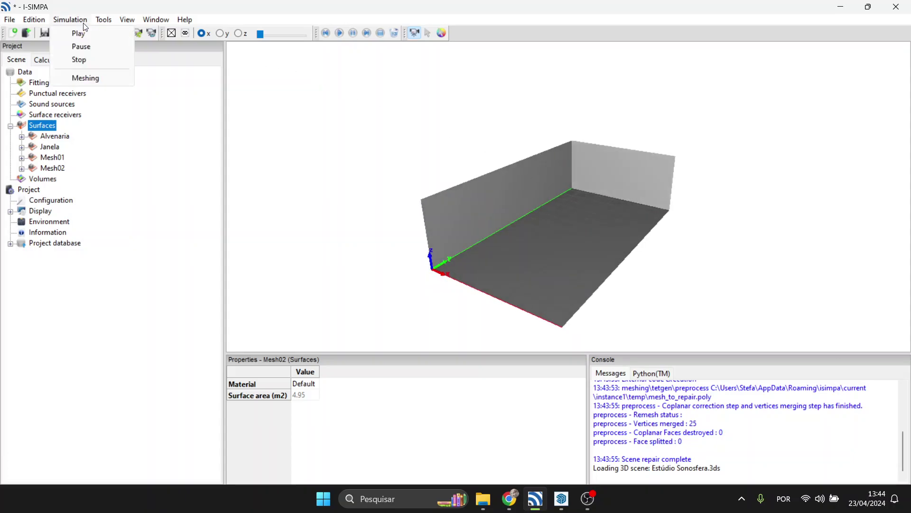
left_click(97, 77)
left_click_drag(414, 195, 235, 159)
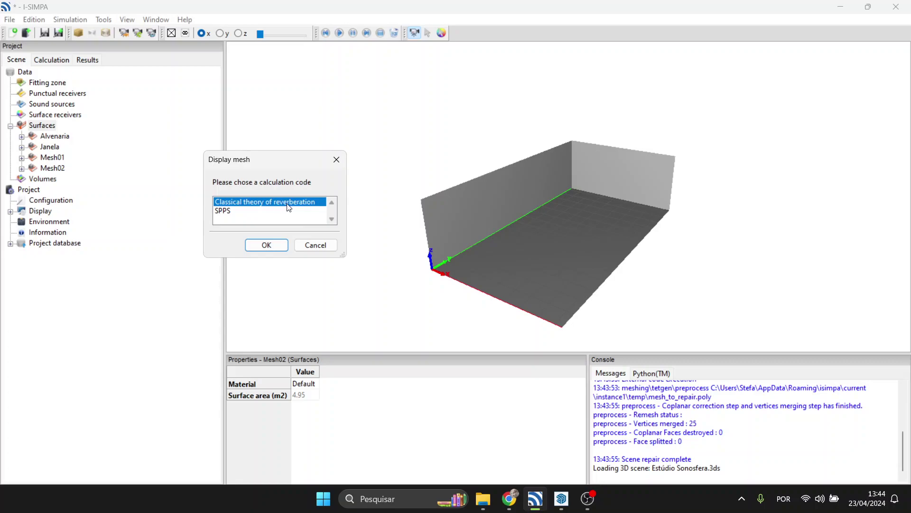
left_click(261, 211)
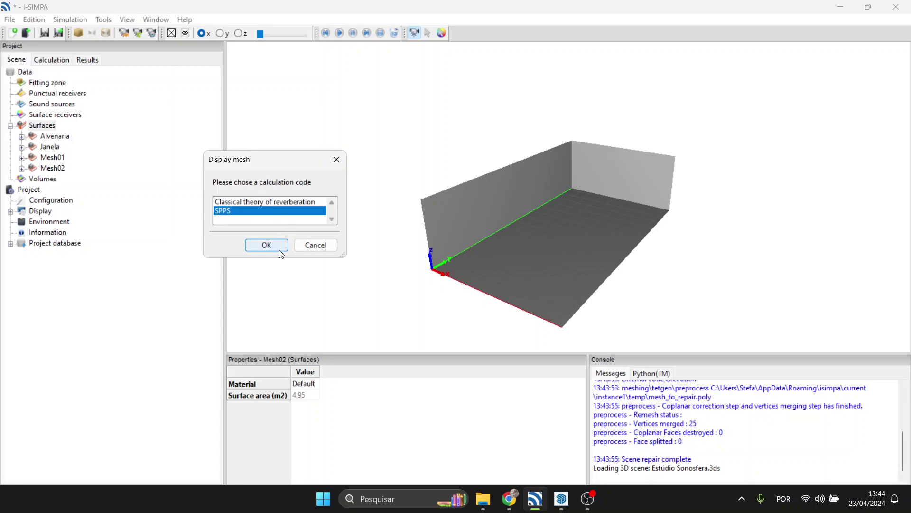
left_click(266, 245)
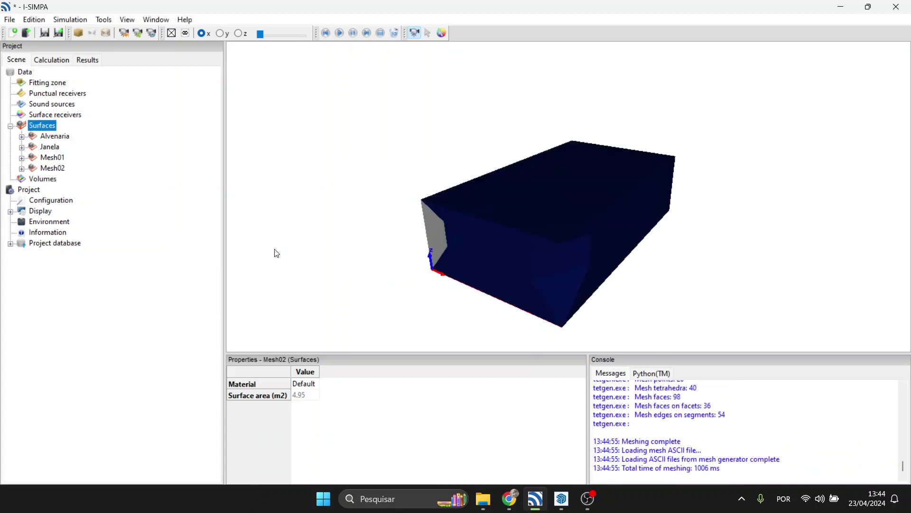
- Inspect the mesh interior by moving the cutting plane along the x axis, switching to y and z, and slicing along z
left_click_drag(406, 211, 378, 200)
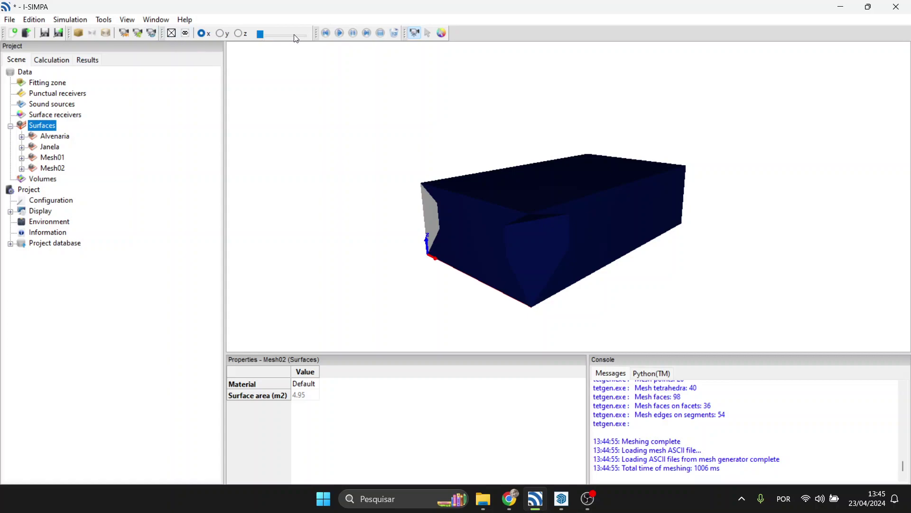
left_click_drag(260, 37, 292, 37)
left_click(227, 36)
left_click(239, 37)
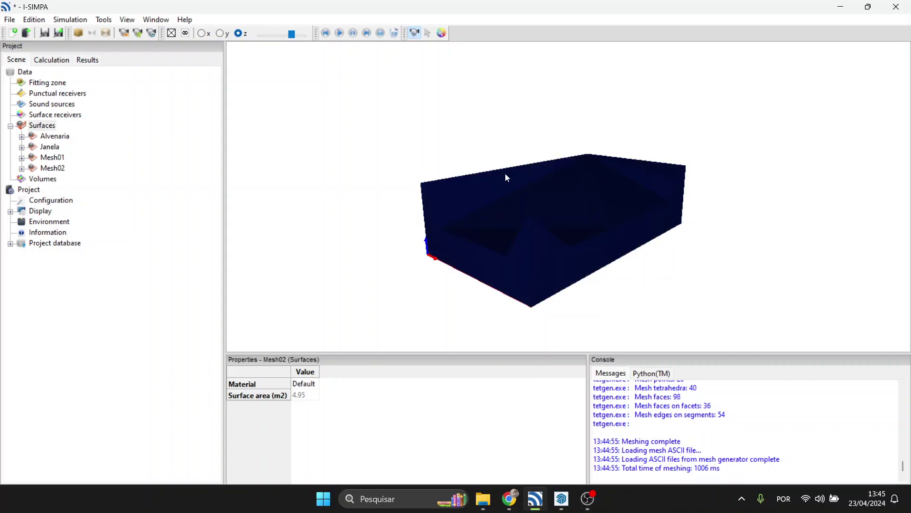
scroll(530, 210, "up", 2)
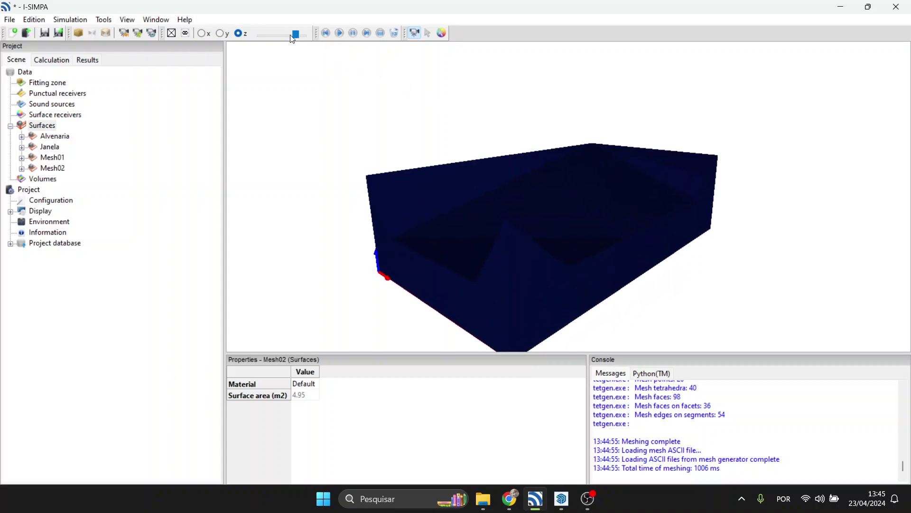
left_click_drag(290, 39, 271, 39)
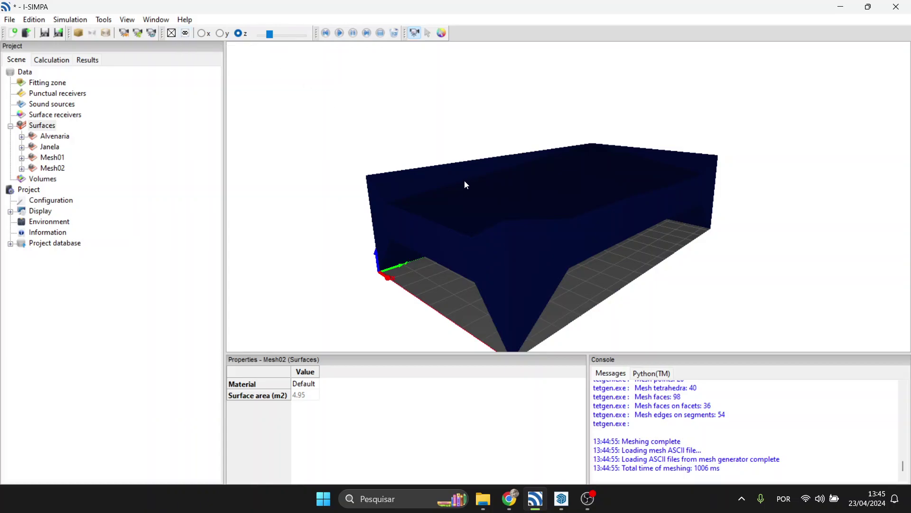
- Toggle the mesh display and leave it hidden, dismissing the calculation code choice for meshing without generating a new mesh
left_click(184, 36)
left_click(183, 36)
left_click(186, 34)
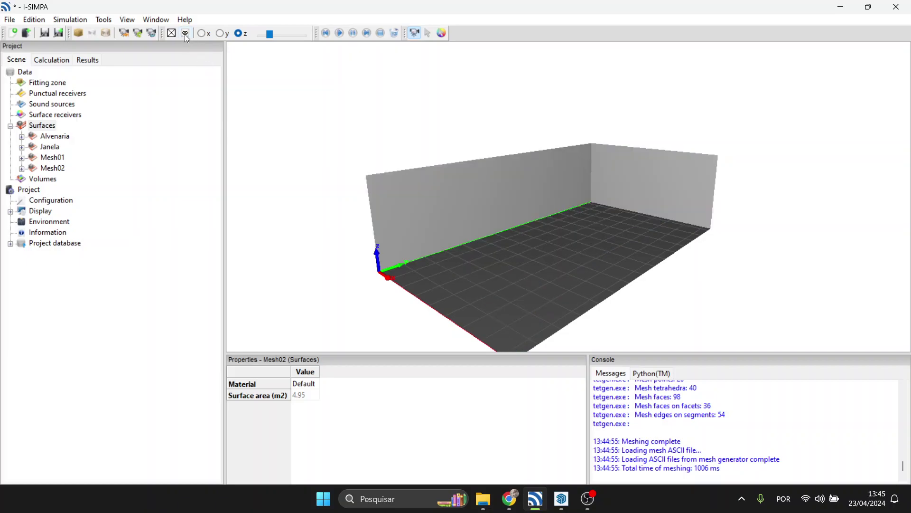
left_click(170, 34)
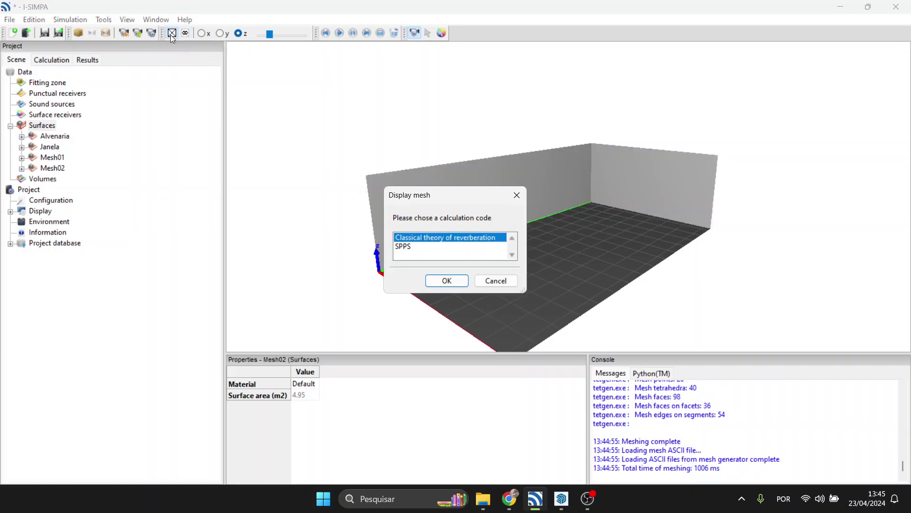
left_click(498, 283)
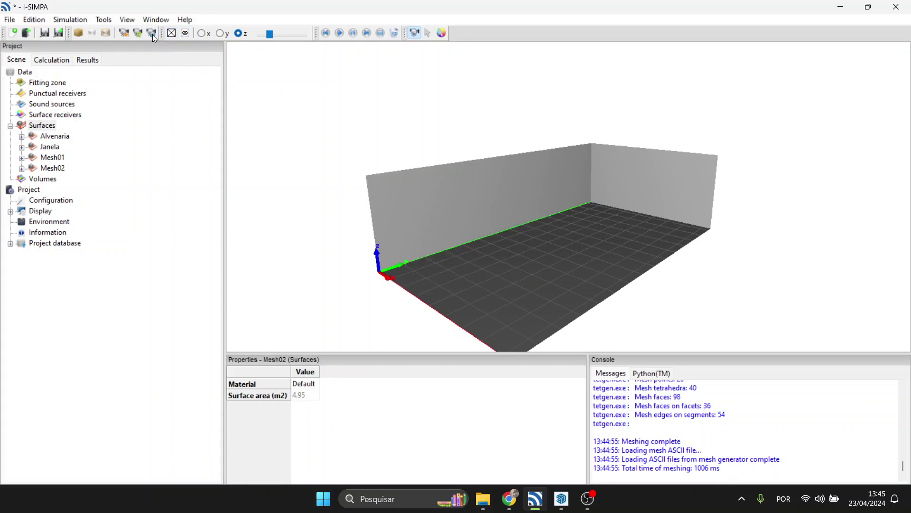
- Reinitialize the camera and examine the room from the default front view
mouse_move(550, 178)
left_mouse_down()
mouse_move(556, 204)
mouse_move(706, 224)
mouse_move(564, 189)
left_mouse_up()
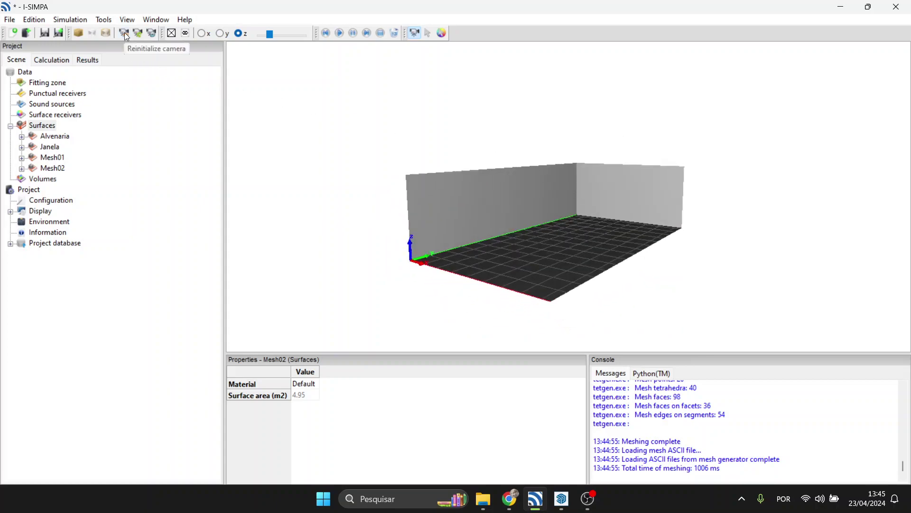
left_click(125, 33)
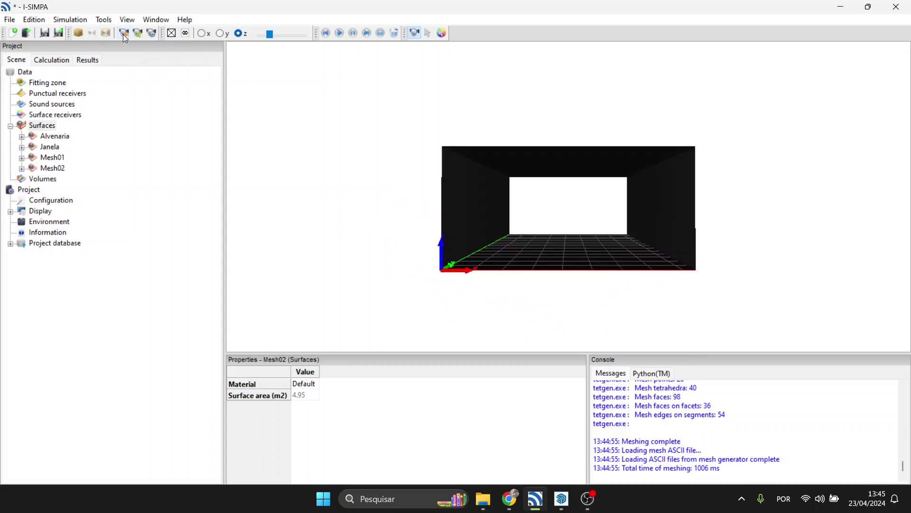
scroll(516, 216, "down", 4)
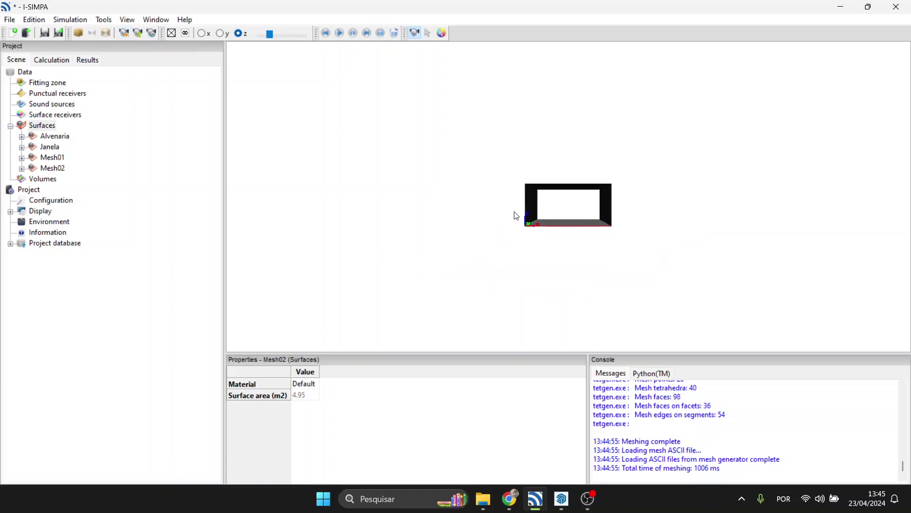
scroll(583, 196, "up", 2)
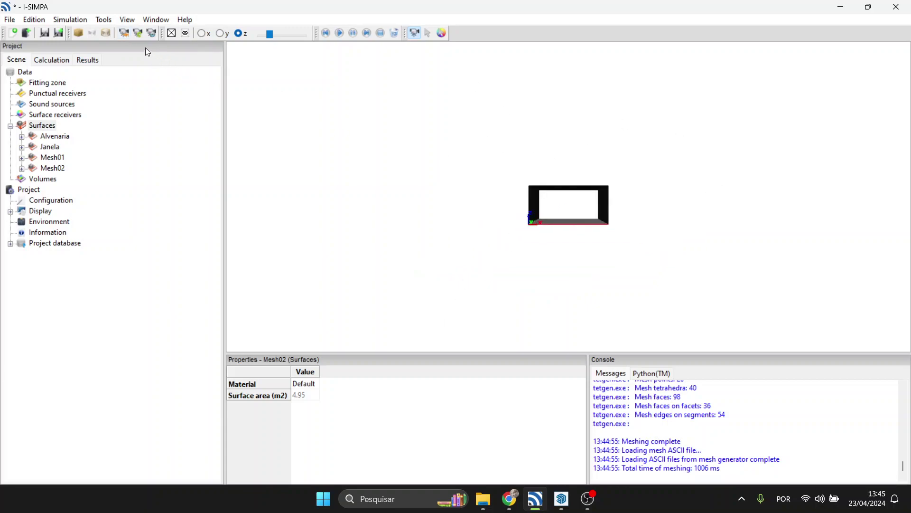
- Examine the room using the Orbit camera and the alternative camera mode, reinitializing the camera and ending on an oblique view
left_click(126, 35)
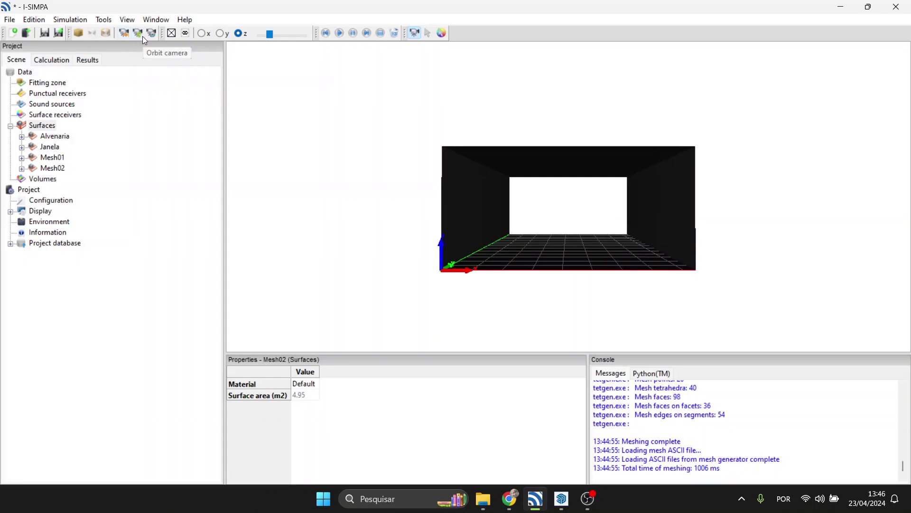
left_click(142, 37)
left_click_drag(584, 163, 608, 165)
left_click_drag(655, 157, 503, 147)
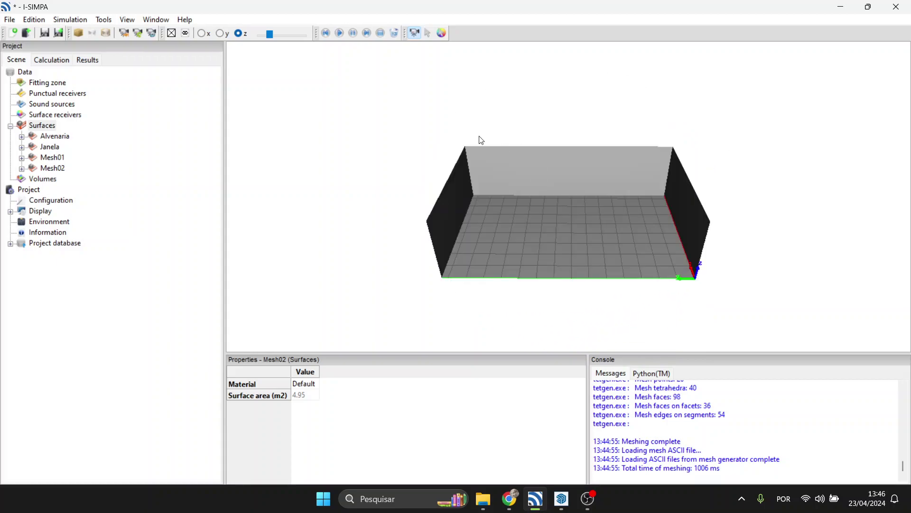
left_click(152, 35)
left_click_drag(589, 212, 743, 238)
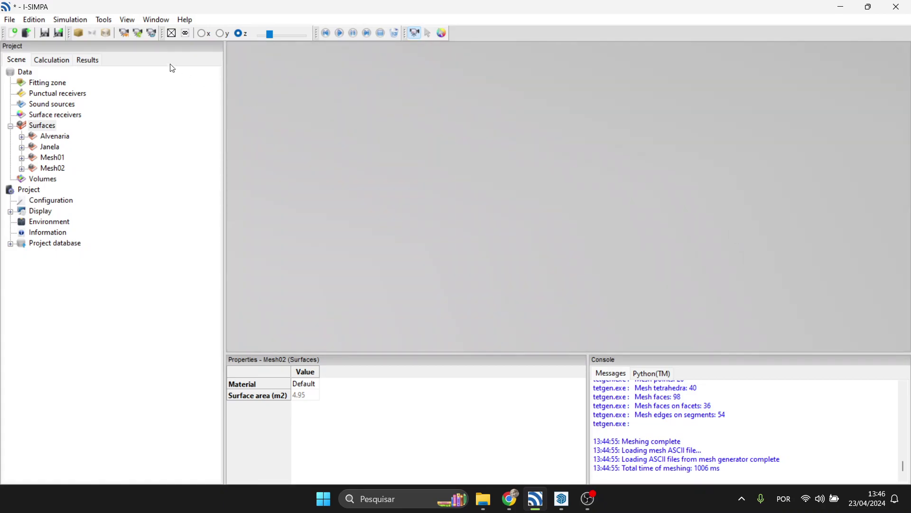
left_click(125, 33)
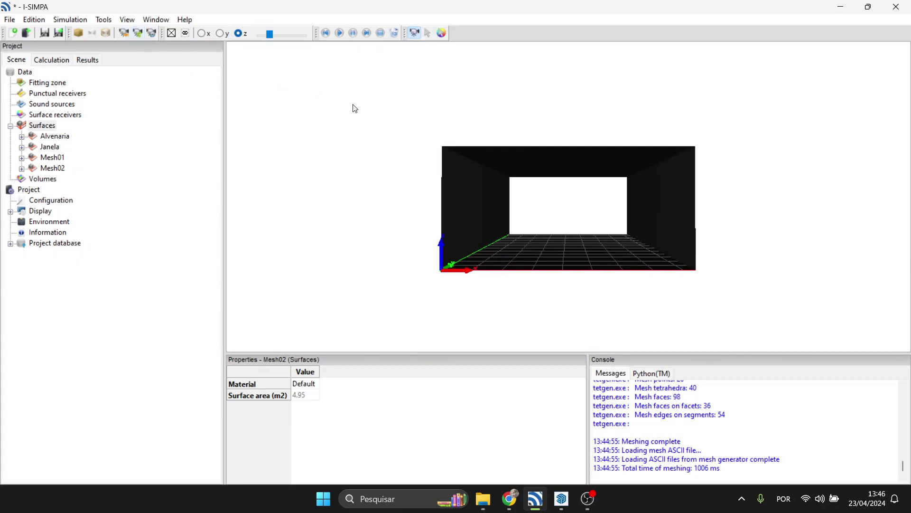
scroll(490, 192, "down", 1)
left_click_drag(490, 193, 439, 216)
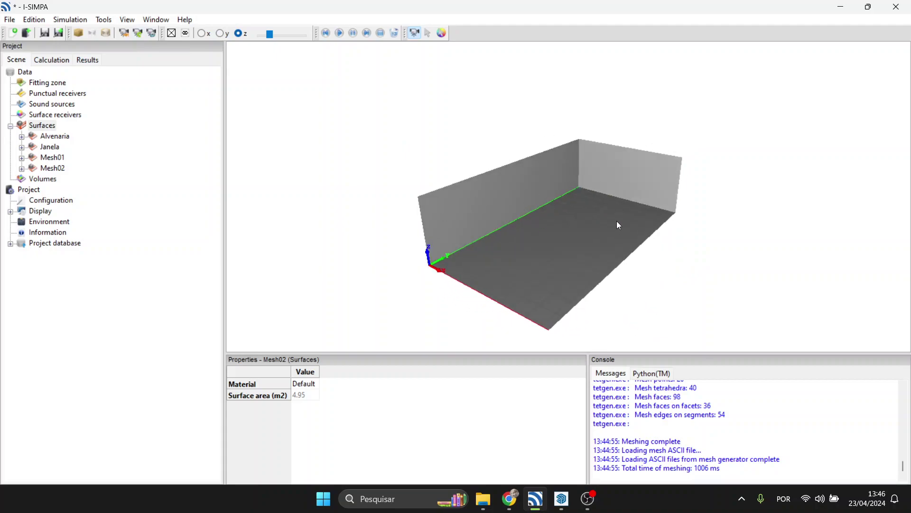
- Auto-detect the room's volume and expand the Volumes group in the scene tree with the Surfaces group collapsed
left_click(41, 180)
right_click(42, 181)
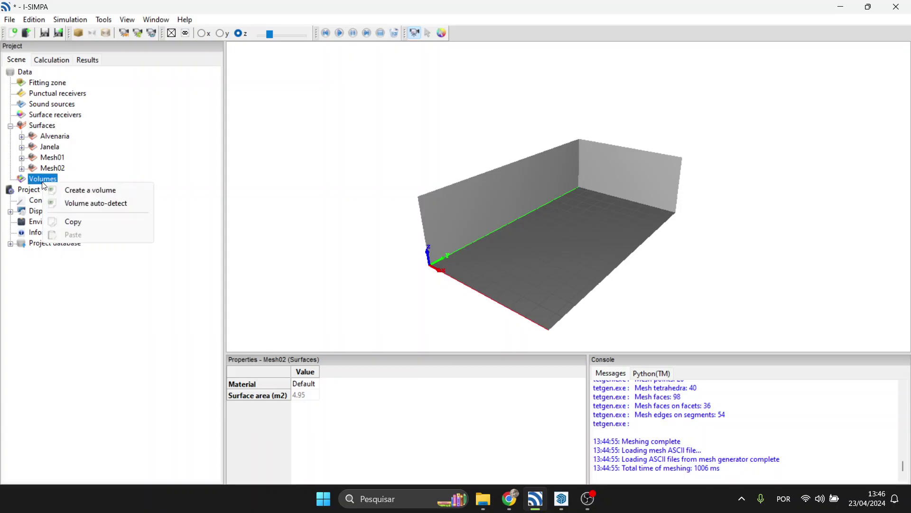
left_click(120, 203)
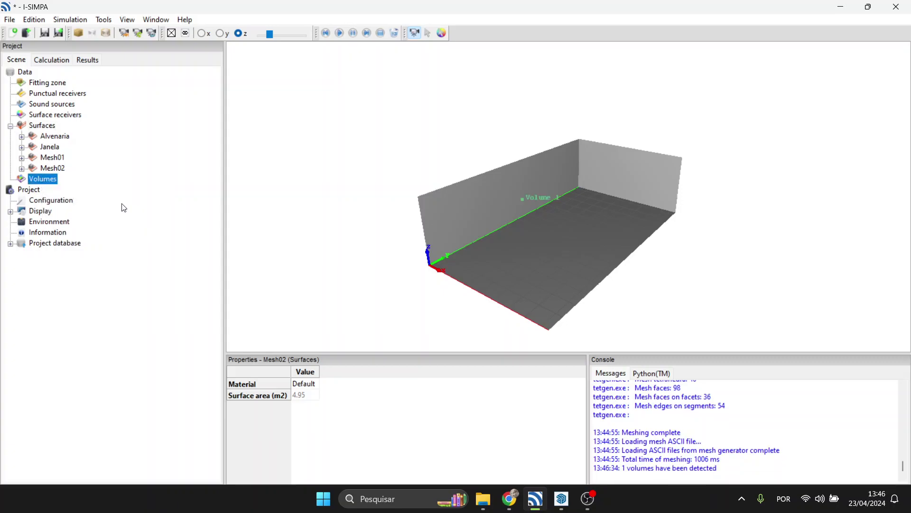
right_click(48, 181)
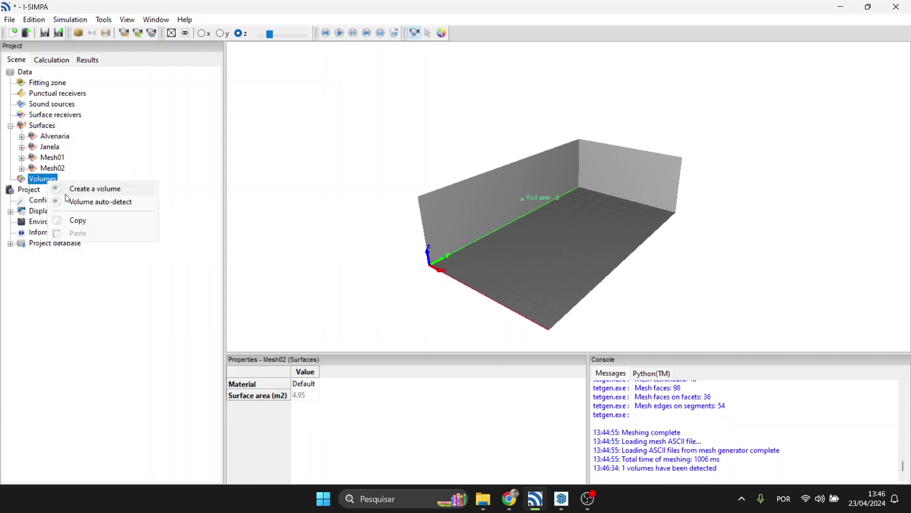
left_click(138, 285)
left_click_drag(604, 246, 588, 206)
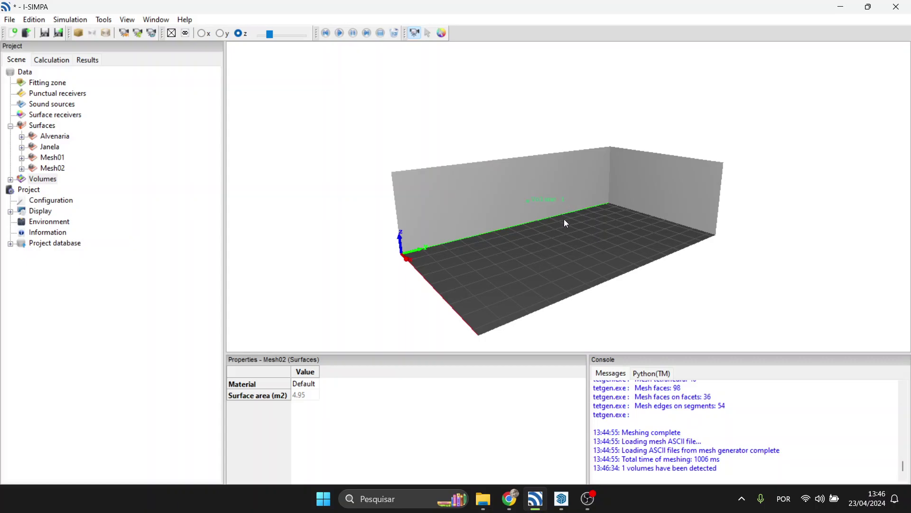
left_click_drag(600, 208, 572, 216)
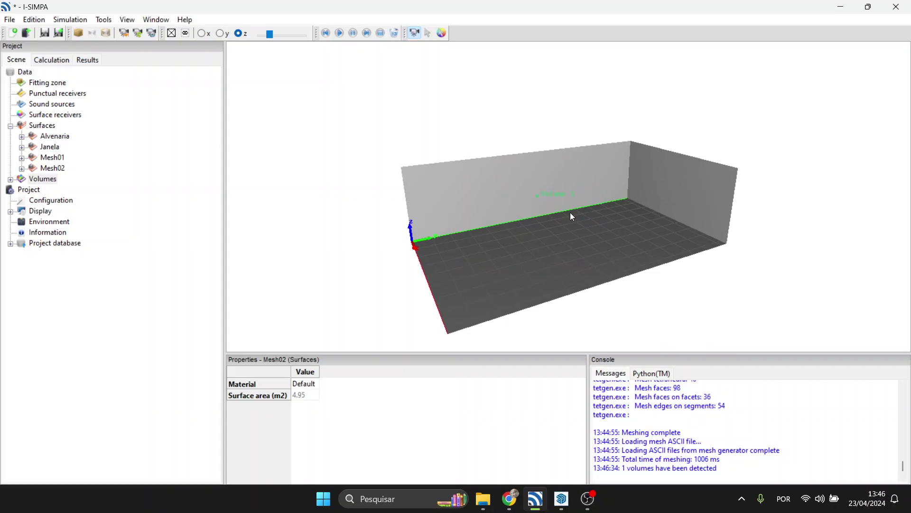
left_click(10, 126)
left_click_drag(363, 183, 419, 210)
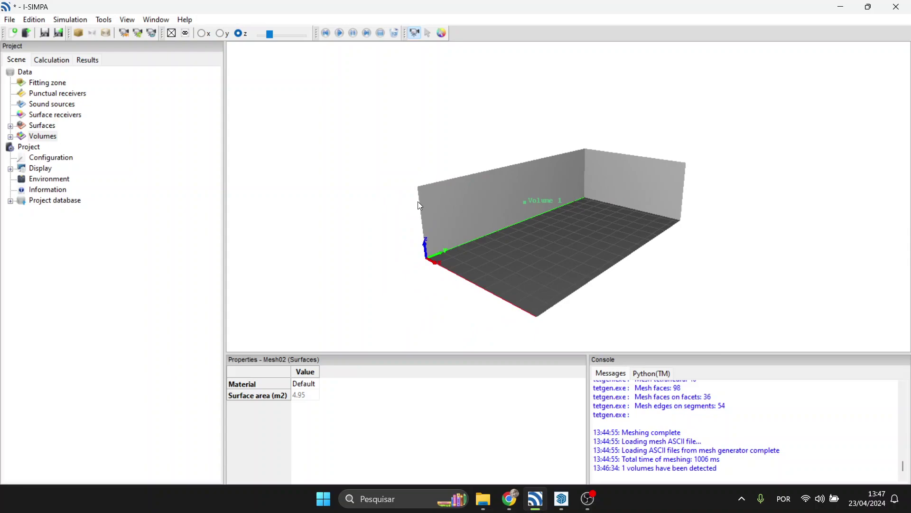
double_click(21, 137)
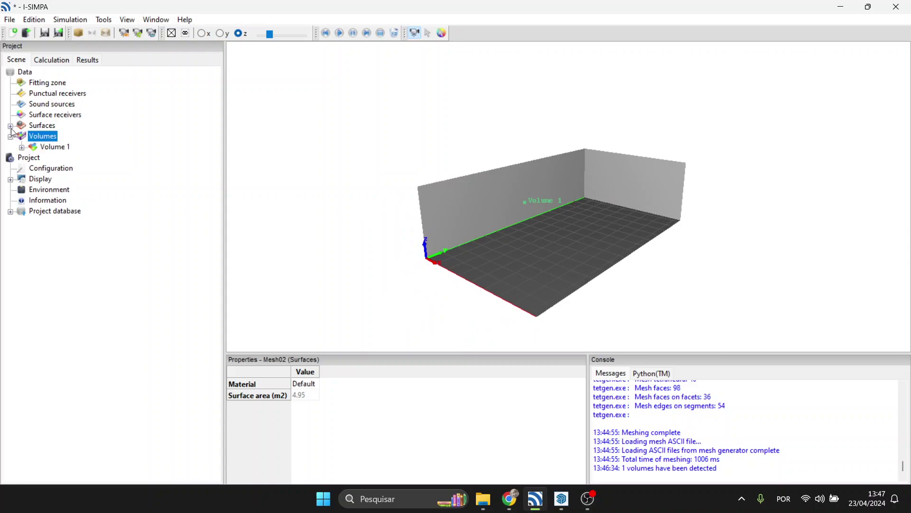
- Select the Alvenaria surface group, narrow the project tree and enlarge the properties area, keeping the group's name
left_click(10, 126)
left_click(53, 137)
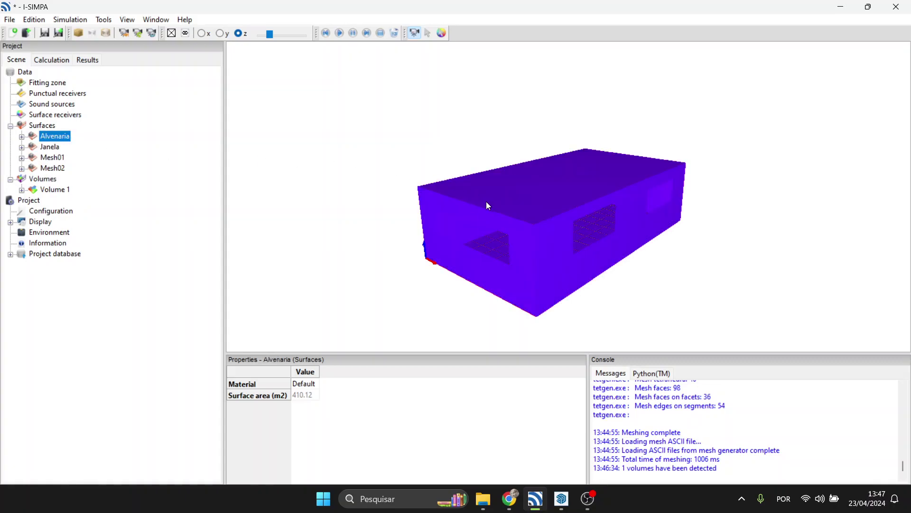
left_click_drag(705, 261, 541, 165)
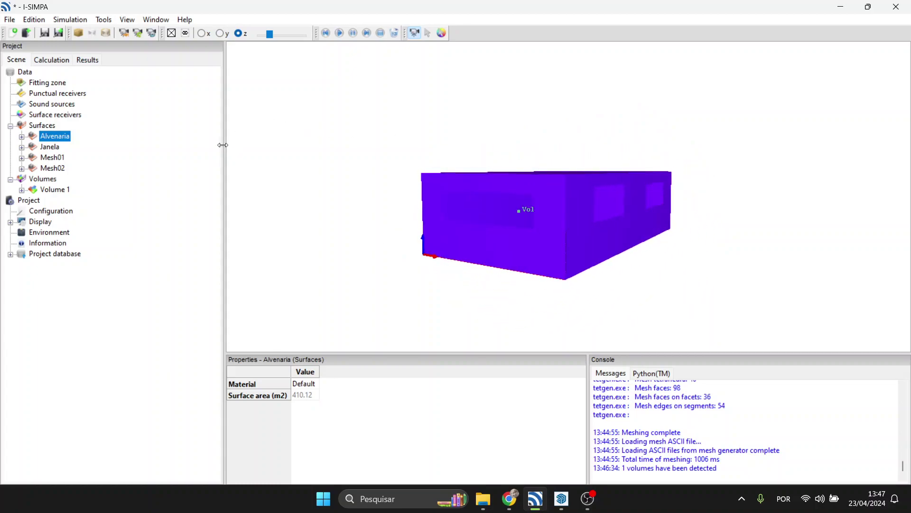
left_click_drag(224, 144, 159, 144)
left_click_drag(317, 351, 304, 303)
left_click(56, 136)
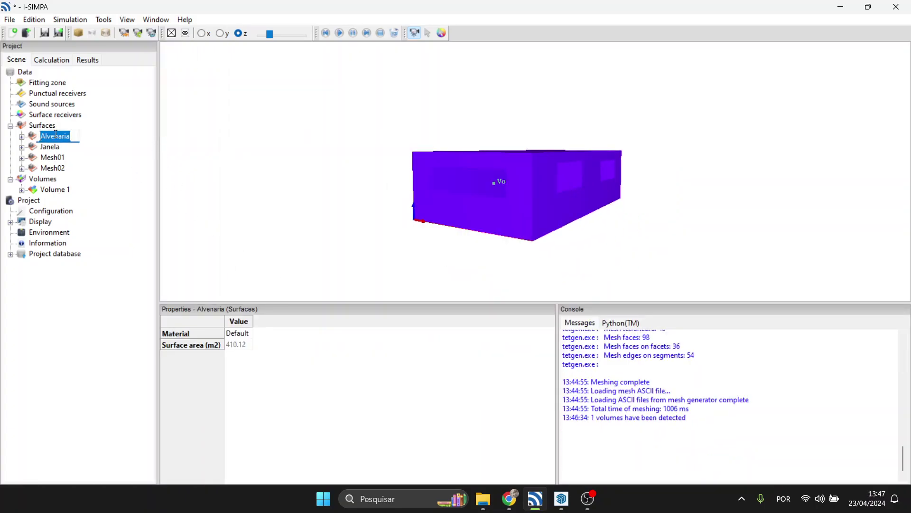
key("Return")
- Assign the 10% absorbing reference material to the Alvenaria surface group
left_click(232, 334)
left_click(247, 334)
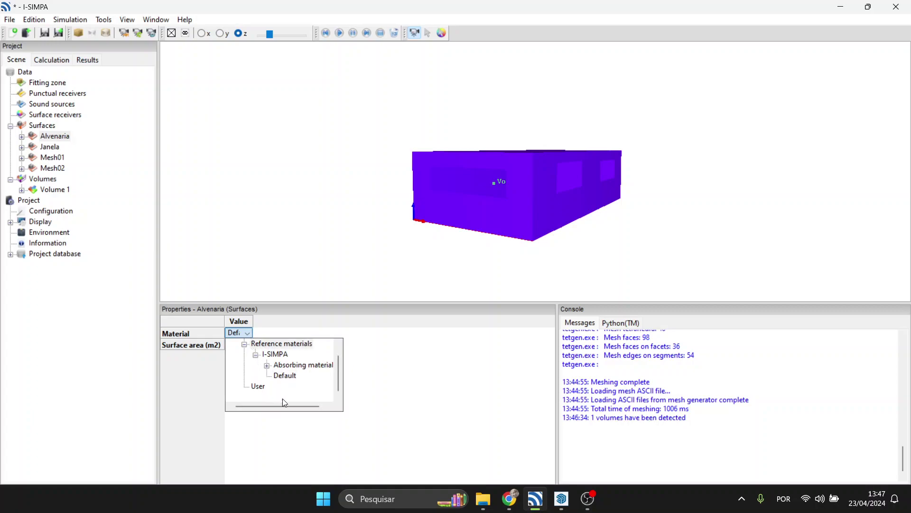
left_click(267, 365)
scroll(285, 404, "down", 3)
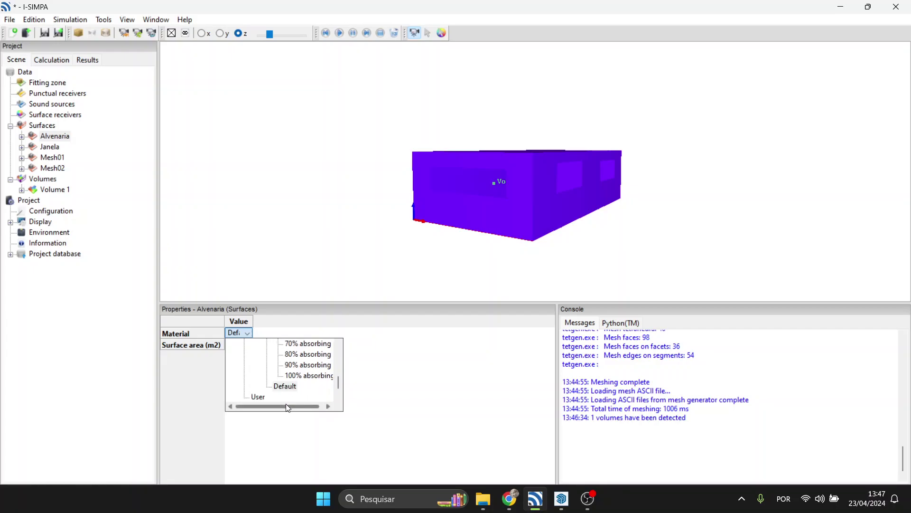
left_click_drag(340, 387, 335, 364)
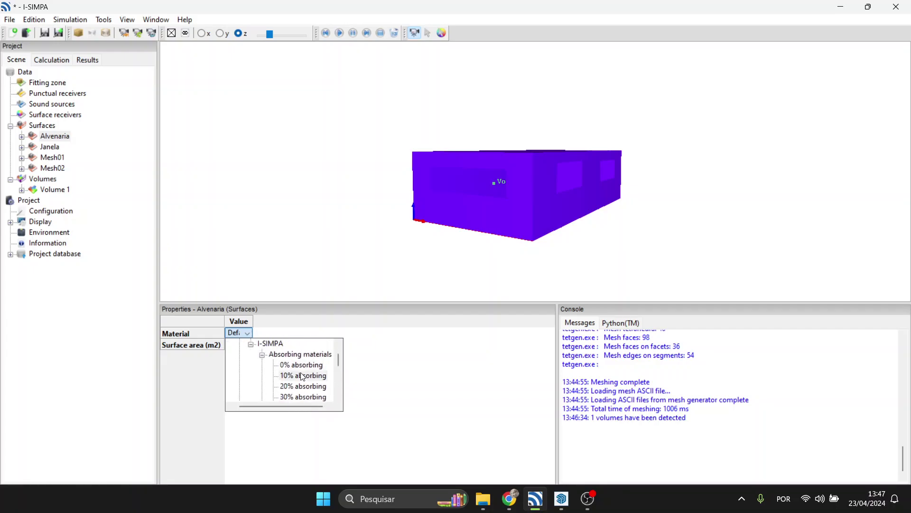
scroll(338, 373, "down", 3)
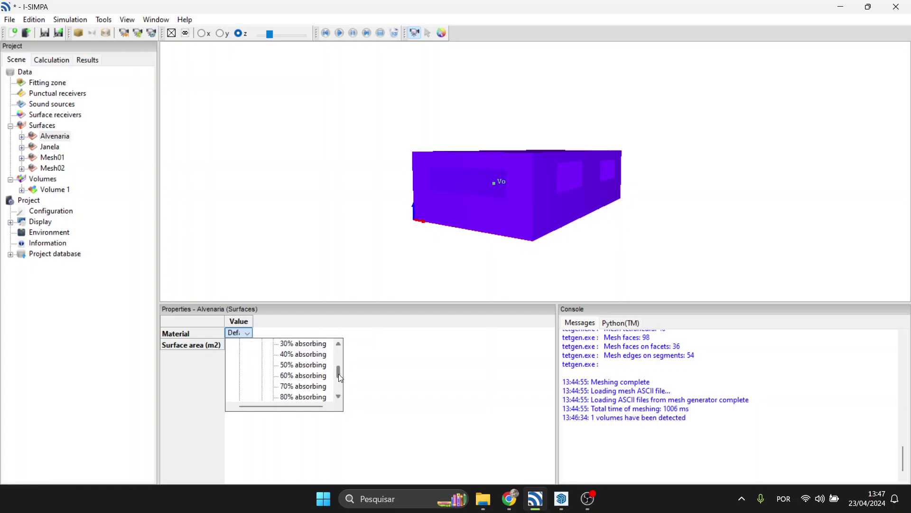
left_click_drag(334, 380, 335, 370)
scroll(312, 355, "up", 1)
left_click(313, 366)
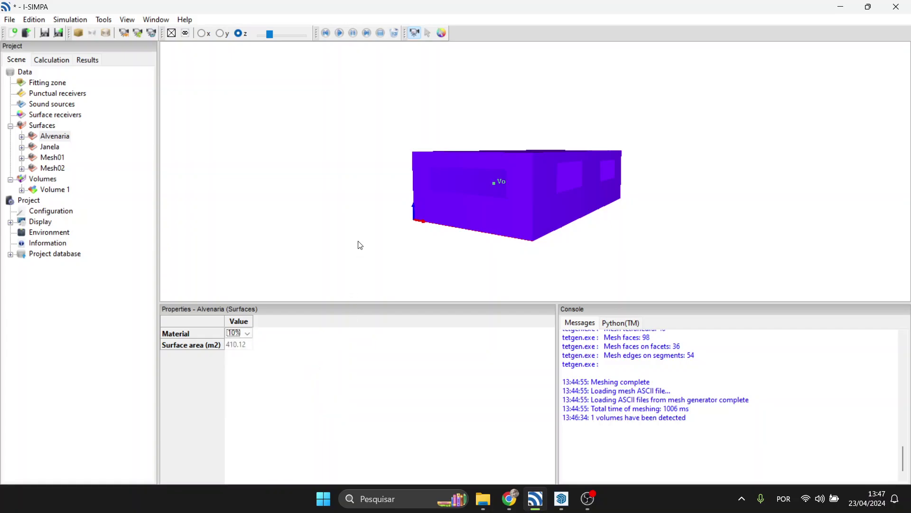
- Assign the 30% absorbing reference material to the Janela surface group
left_click(55, 148)
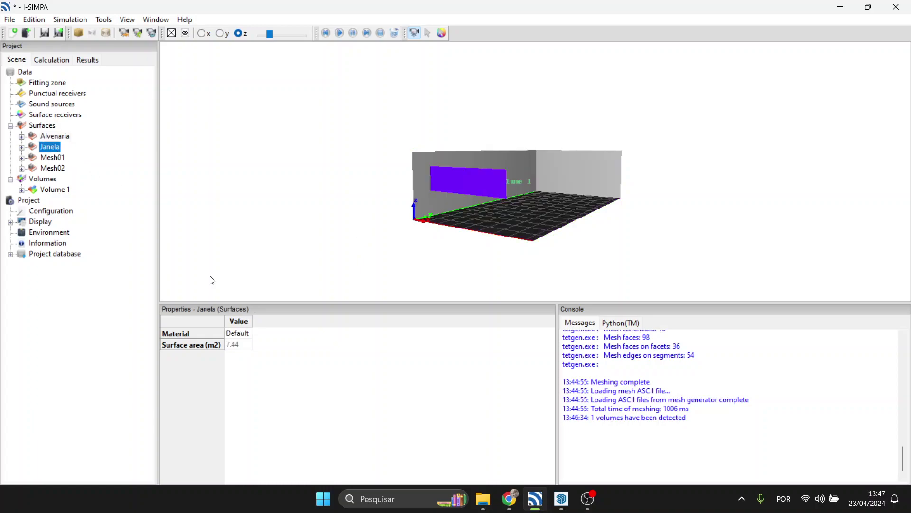
left_click(248, 335)
left_click(247, 334)
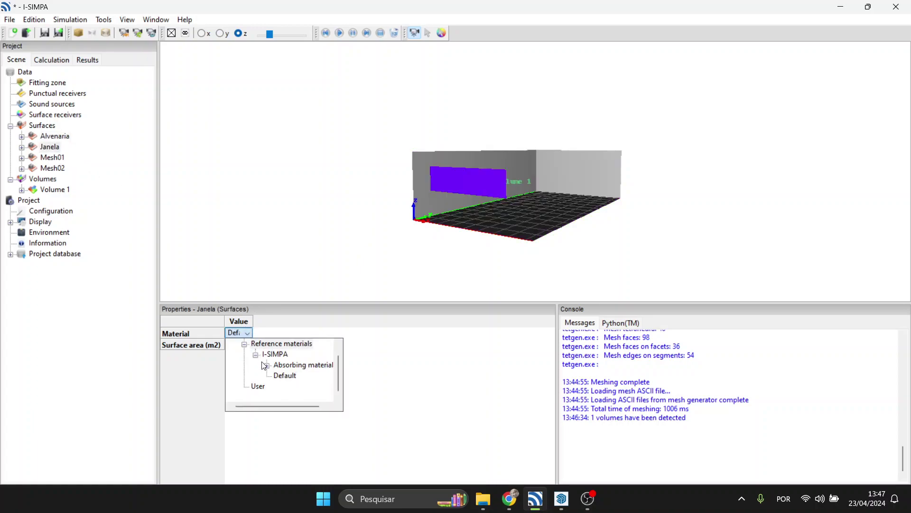
left_click(268, 374)
left_click(308, 386)
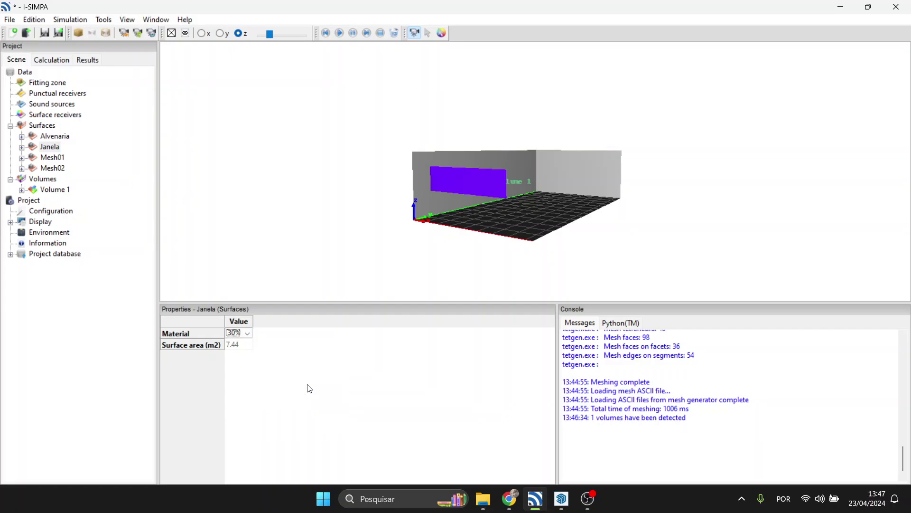
- Assign the 90% absorbing reference material to the Mesh01 surface group
left_click(54, 158)
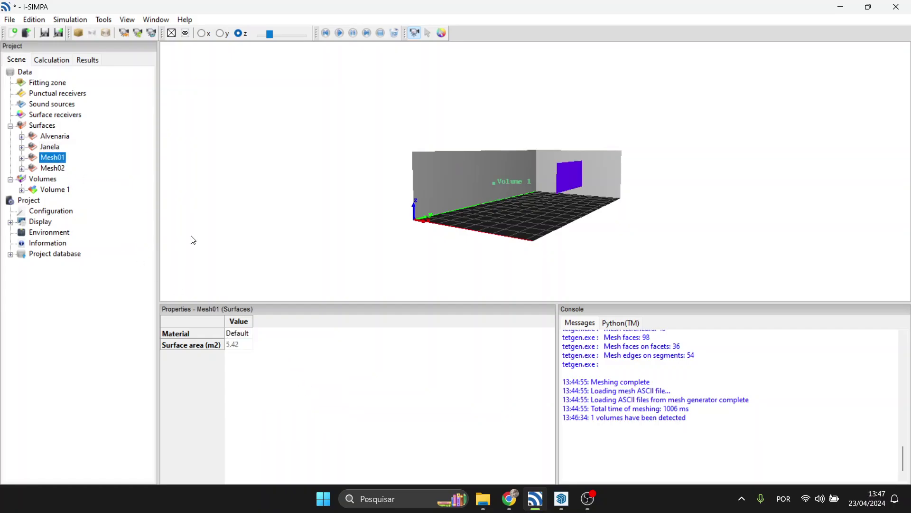
left_click(249, 334)
left_click(249, 334)
left_click(267, 365)
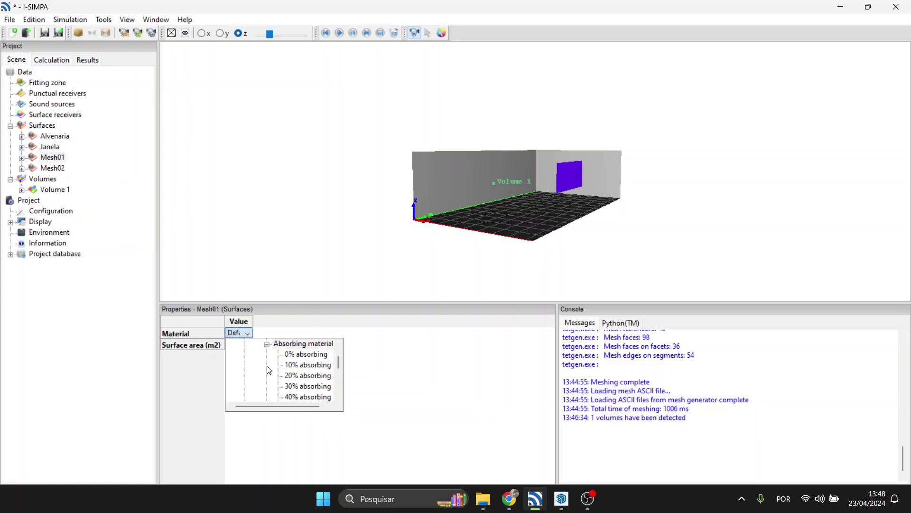
scroll(303, 376, "down", 2)
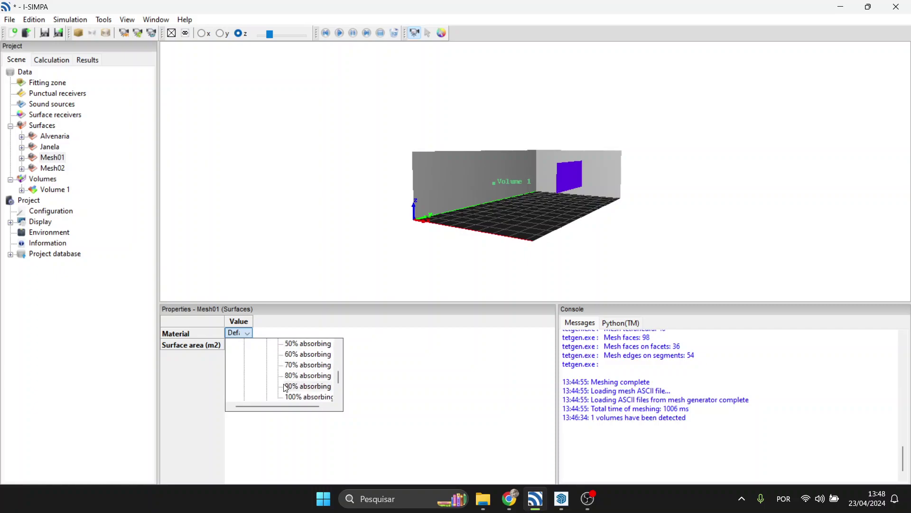
left_click(298, 386)
- Assign the 100% absorbing reference material to the Mesh02 surface group
left_click(58, 169)
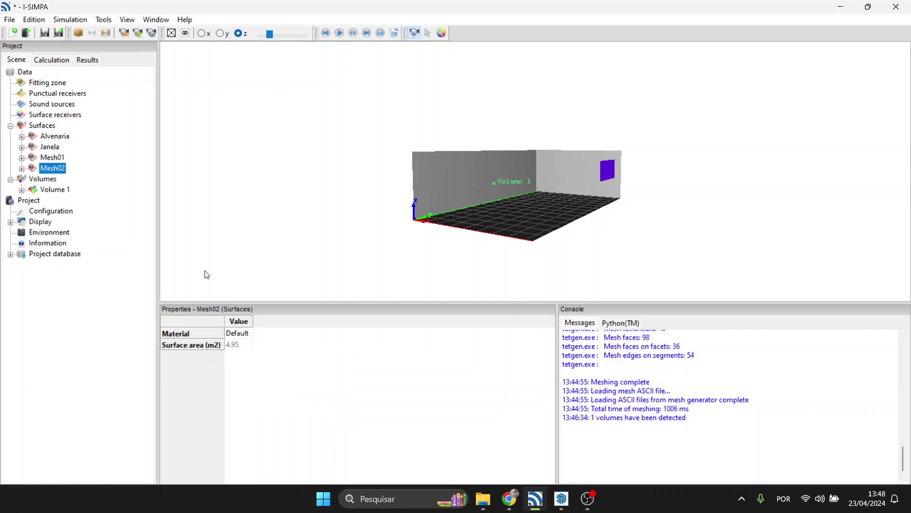
left_click(248, 338)
left_click(248, 333)
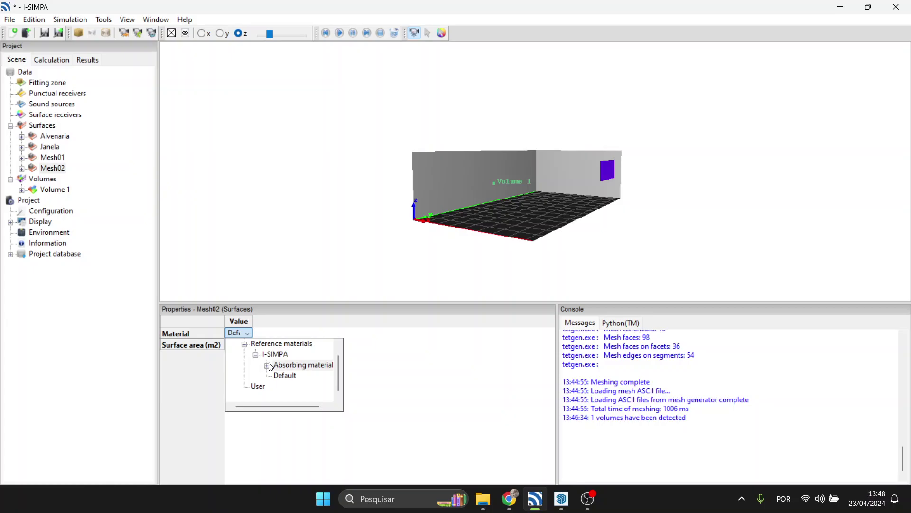
left_click(268, 367)
scroll(279, 374, "down", 2)
left_click(309, 364)
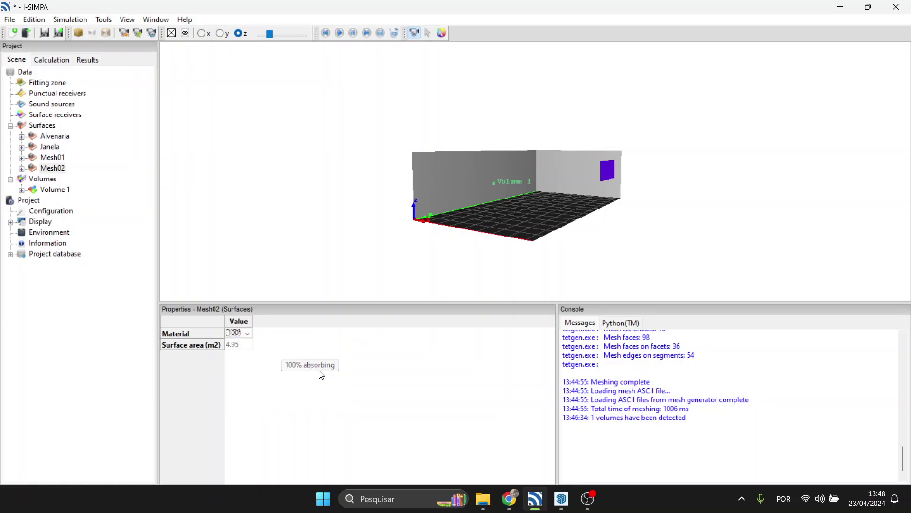
- Review the materials assigned to the Alvenaria, Janela, Mesh01 and Mesh02 surface groups
left_click(57, 153)
left_click(49, 147)
left_click(54, 136)
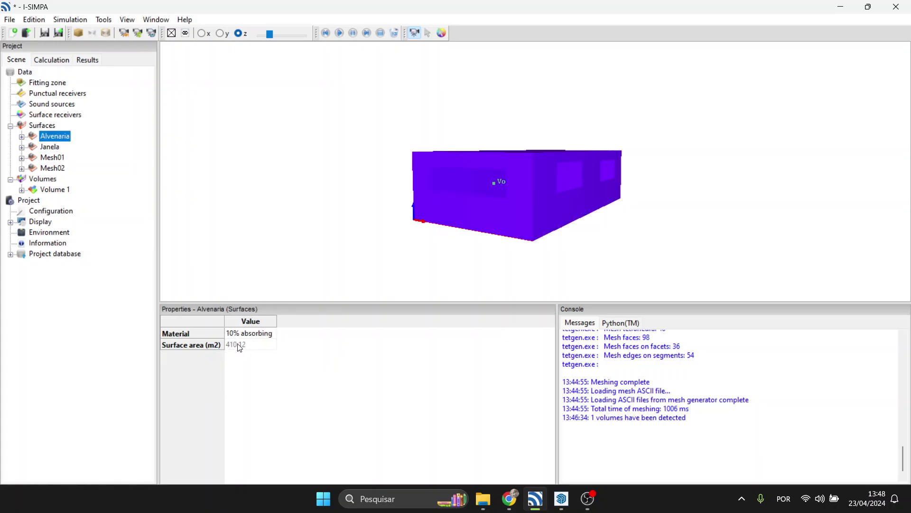
left_click(47, 147)
left_click(50, 157)
left_click(56, 168)
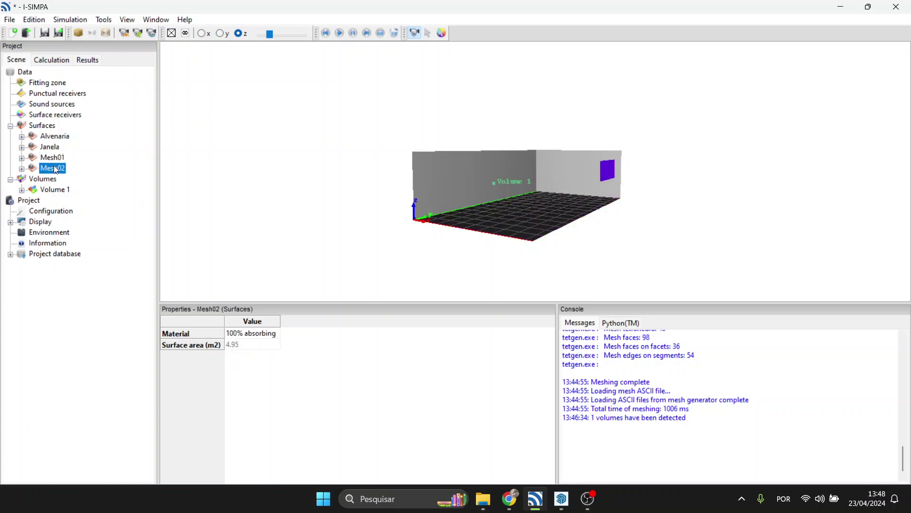
- Expand the project database and its Materials branch in the scene tree
left_click(35, 125)
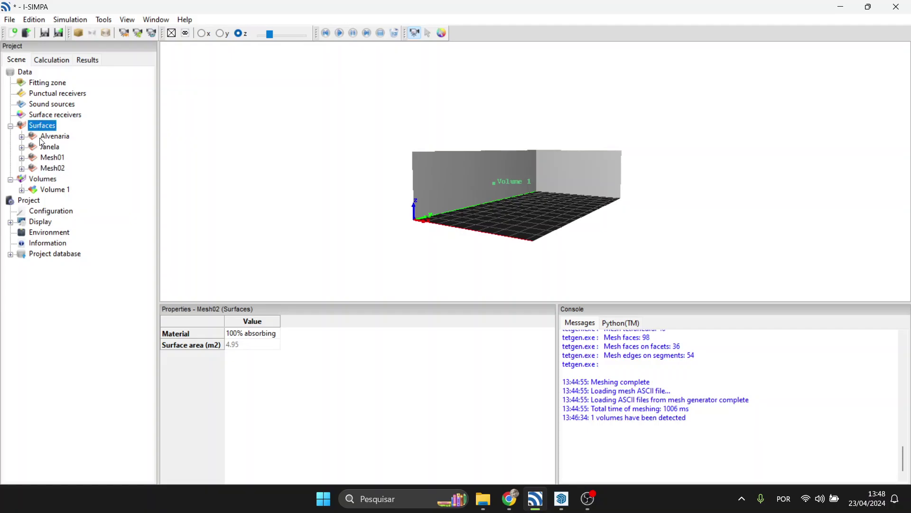
left_click_drag(573, 200, 519, 164)
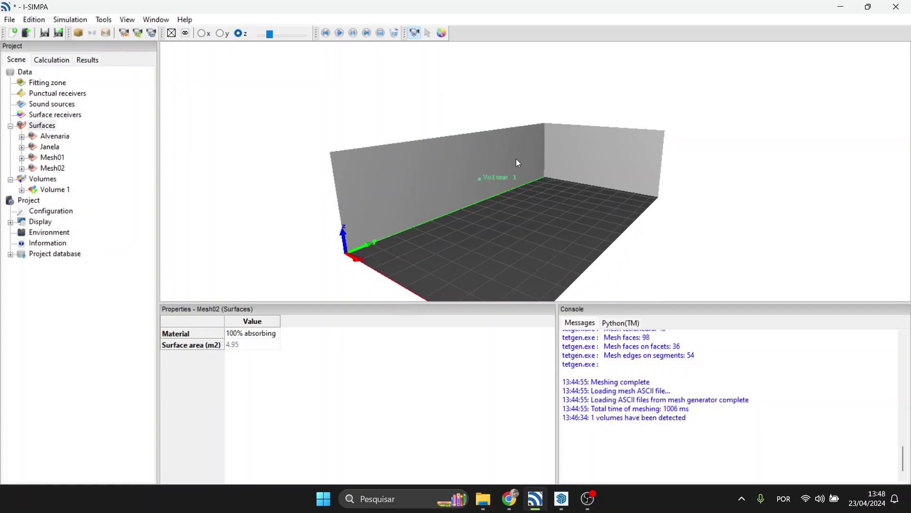
left_click(10, 254)
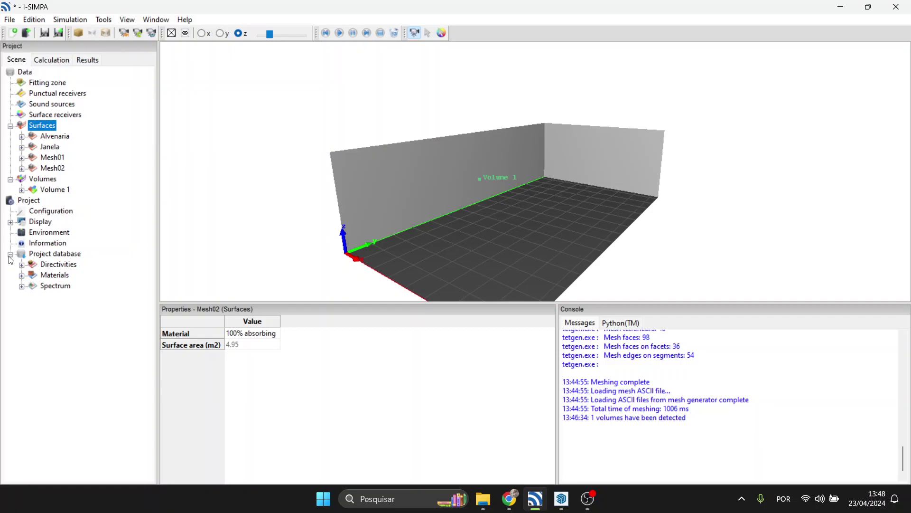
left_click(10, 254)
left_click(10, 255)
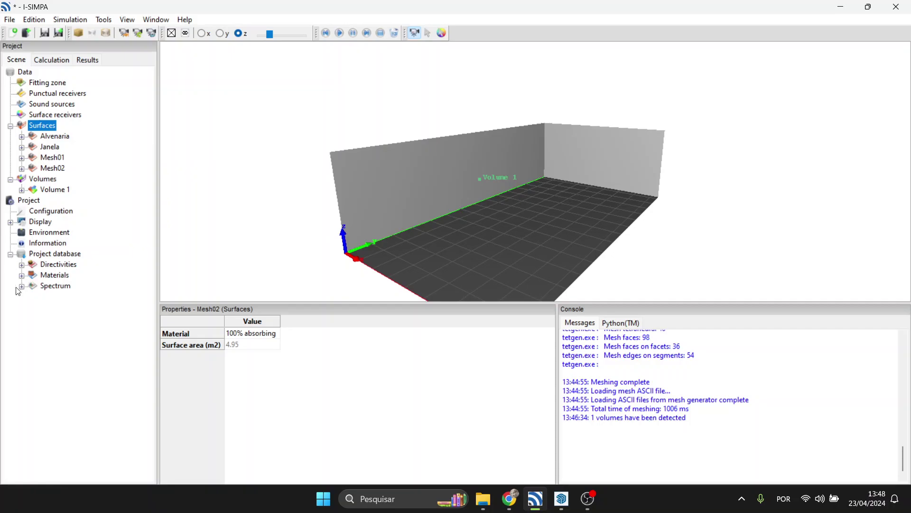
left_click(58, 278)
right_click(67, 276)
left_click(53, 266)
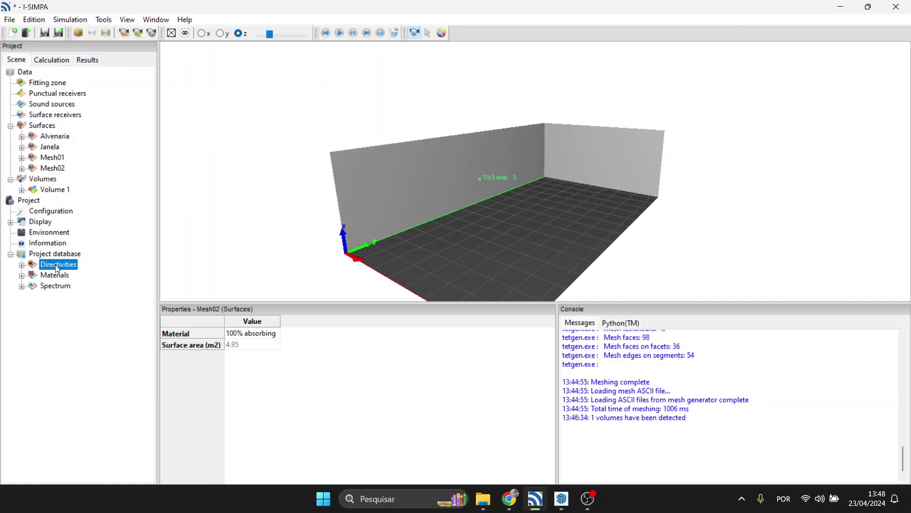
left_click(56, 276)
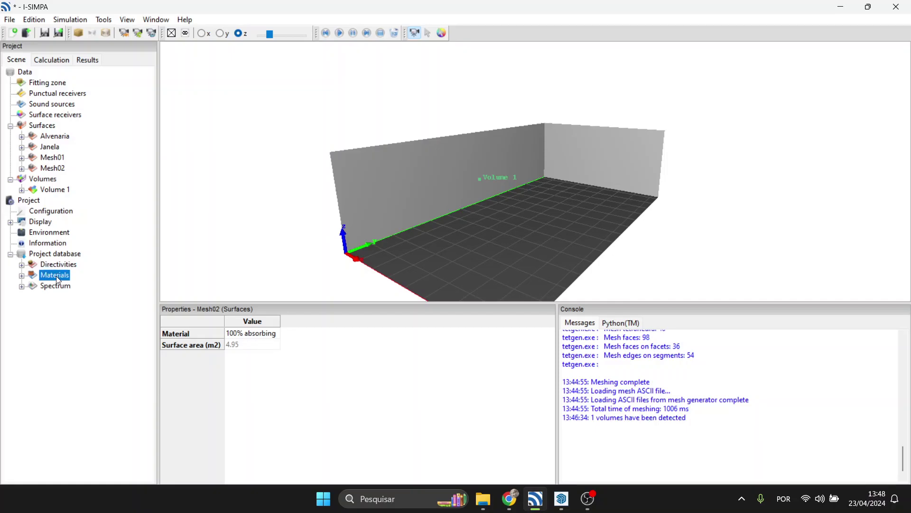
left_click(22, 277)
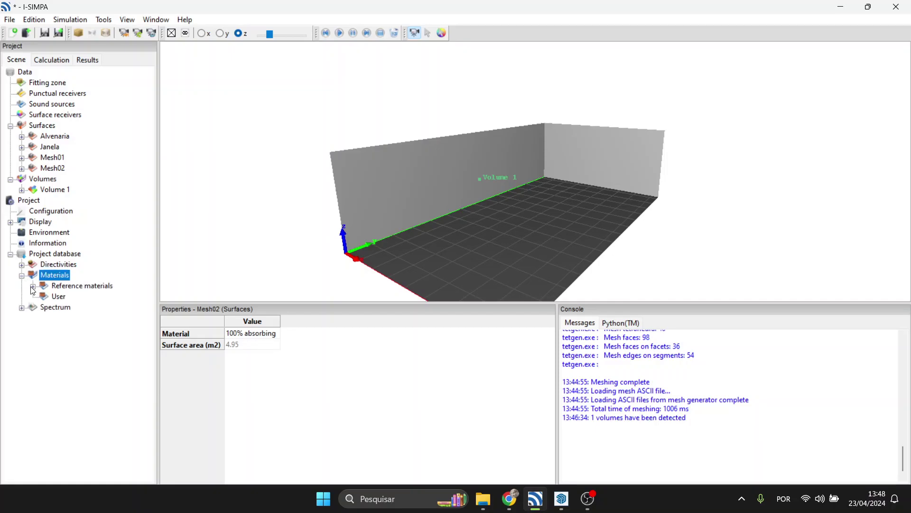
- Examine the Reference materials, I-SIMPA and User material groups and the actions each one offers
right_click(58, 277)
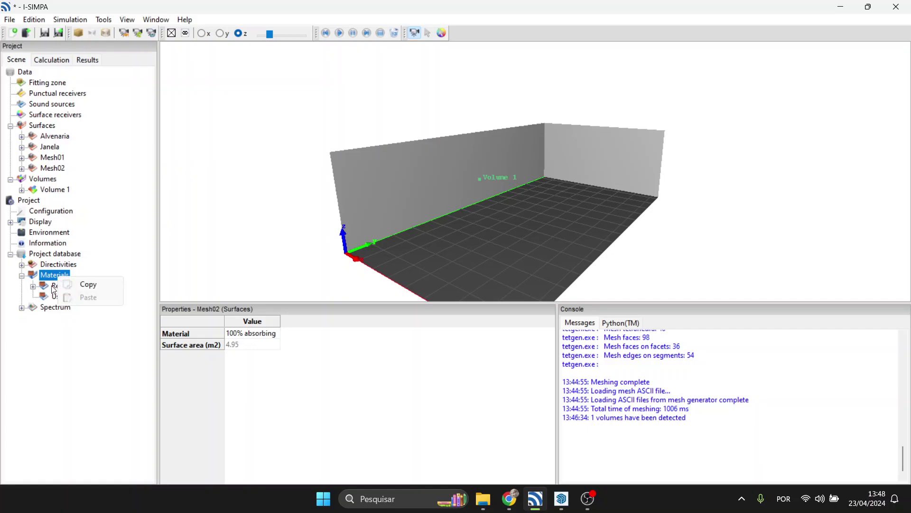
left_click(54, 290)
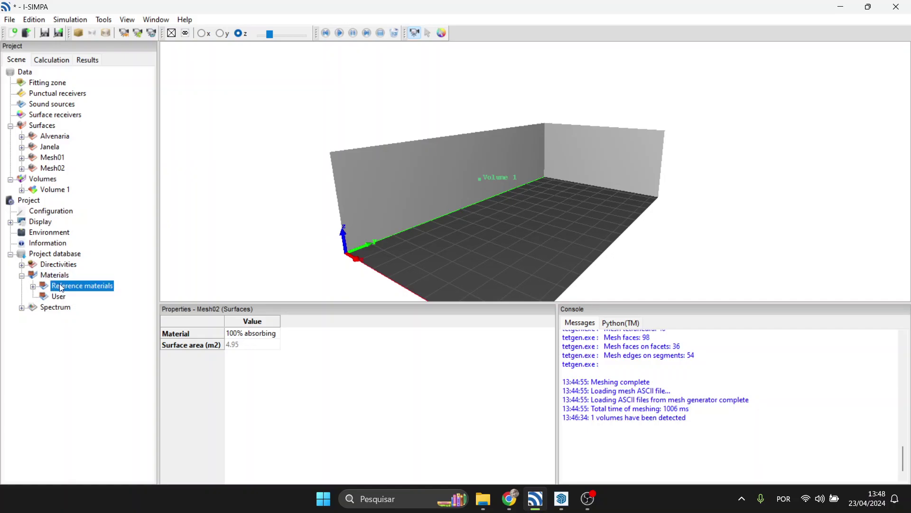
right_click(82, 285)
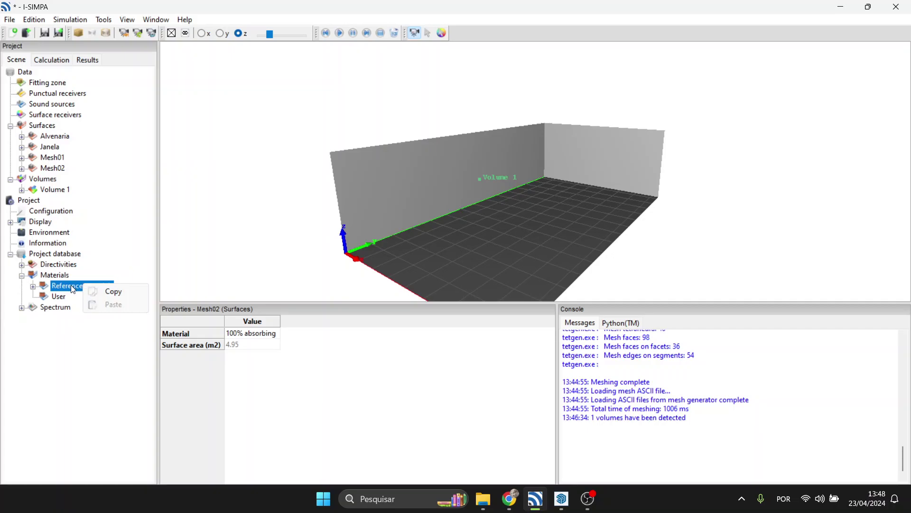
left_click(32, 286)
right_click(81, 288)
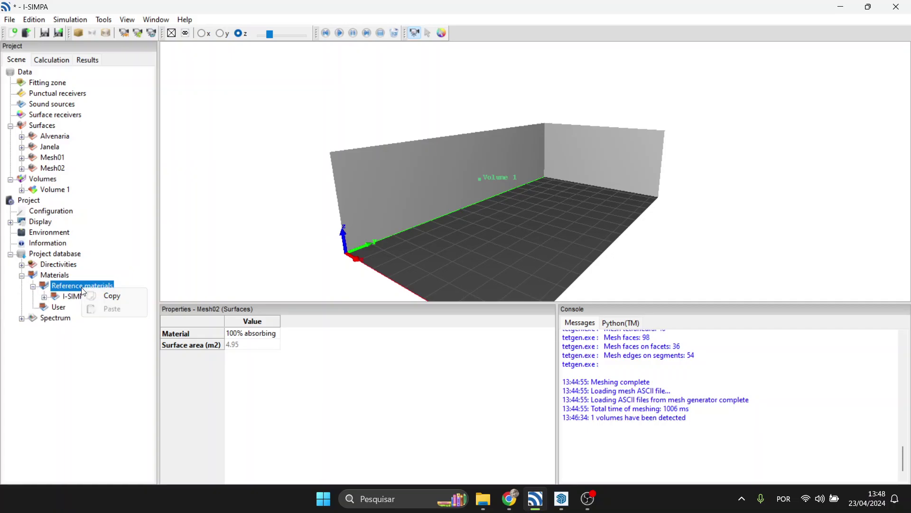
left_click(84, 368)
right_click(82, 298)
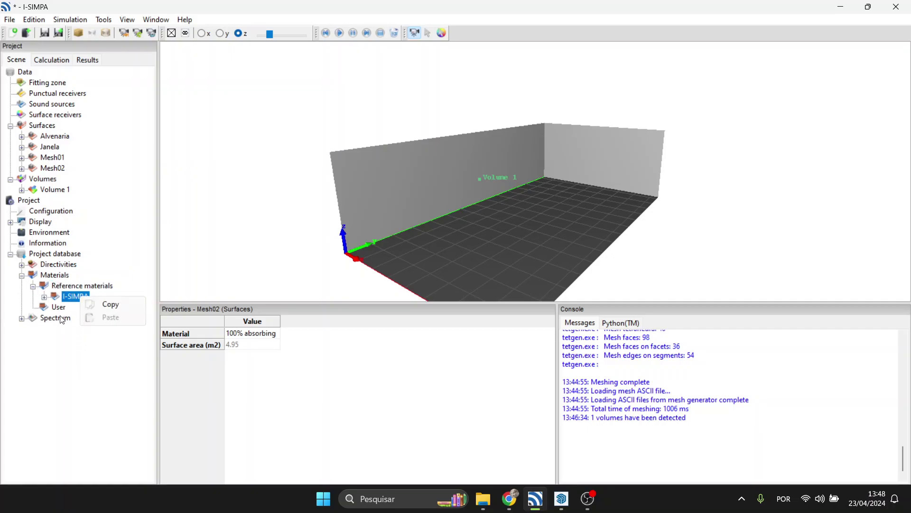
left_click(61, 320)
left_click(54, 275)
right_click(53, 275)
left_click(88, 370)
left_click(58, 307)
right_click(59, 307)
left_click(61, 308)
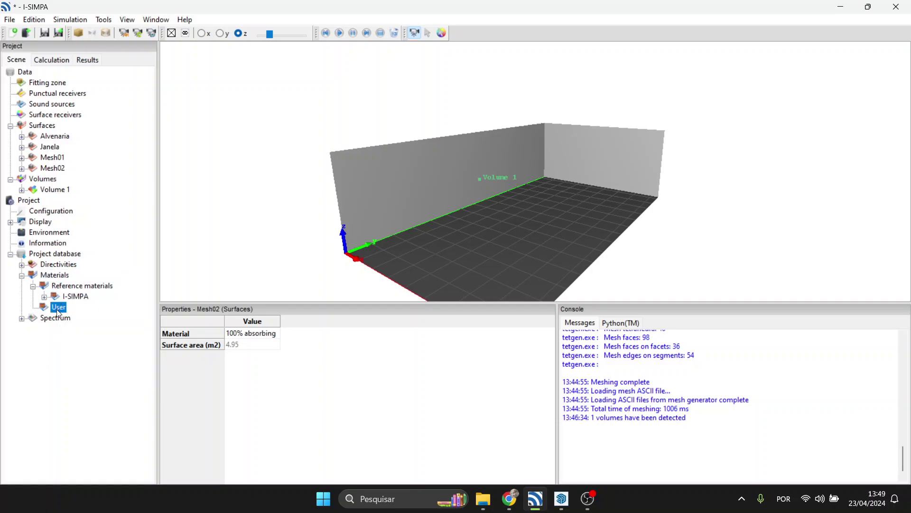
left_click(44, 297)
left_click(42, 297)
left_click(32, 286)
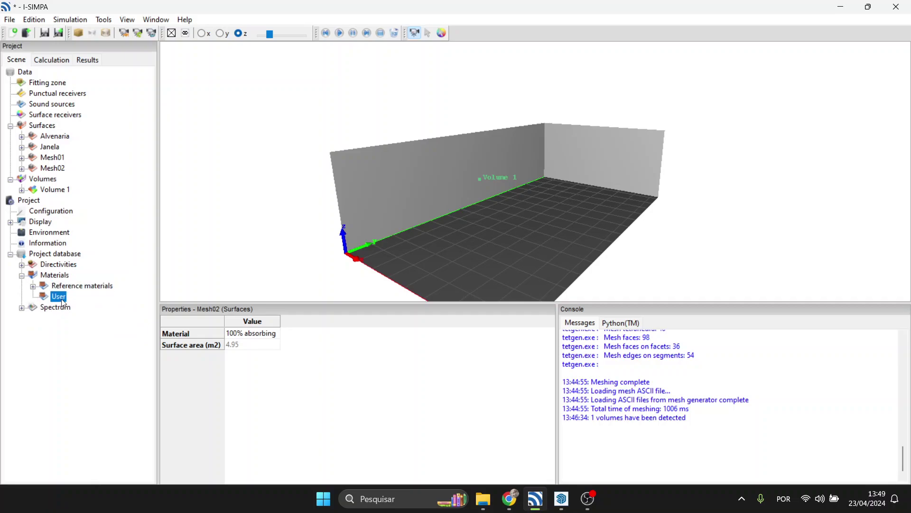
- Create a new material named "lã de rocha" in the User materials group
right_click(65, 304)
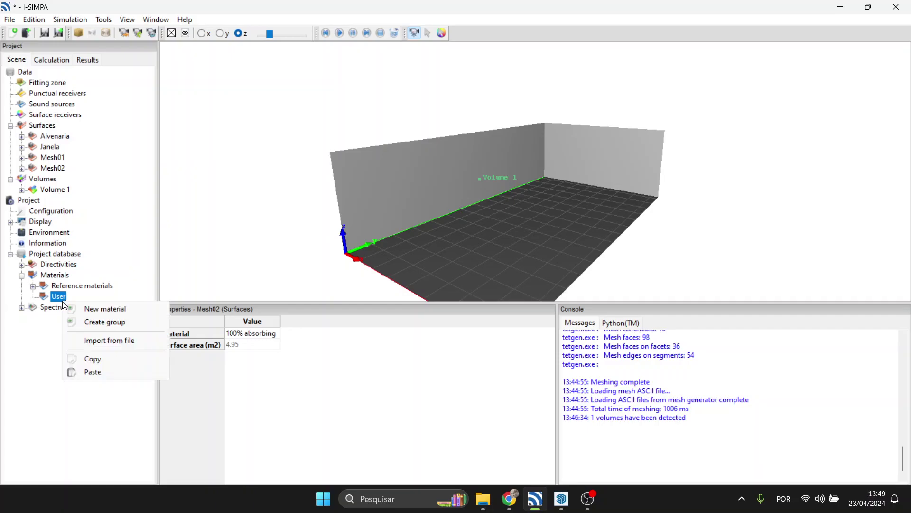
left_click(99, 309)
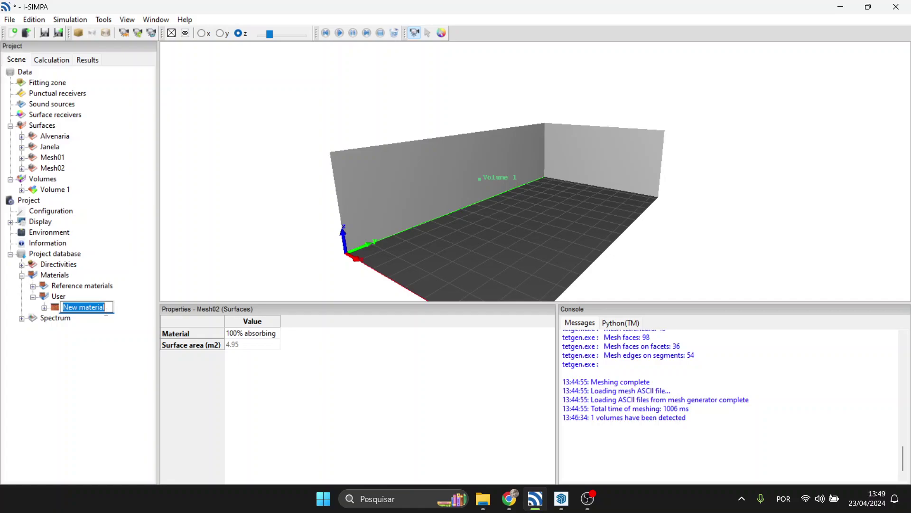
type("lã de rocha")
key("Return")
left_click(259, 338)
left_click(260, 337)
left_click(81, 307)
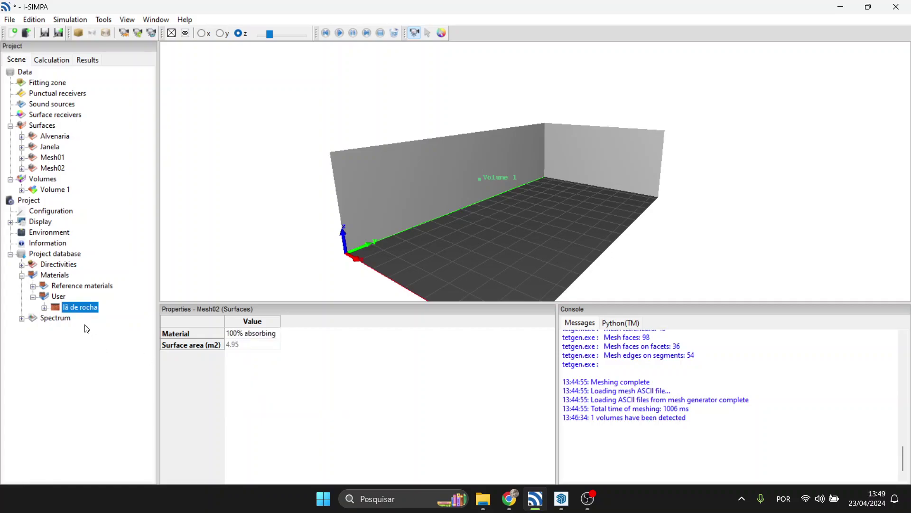
- Examine the lã de rocha material's description and the absorption and diffusion values in its spectrum
left_click(44, 307)
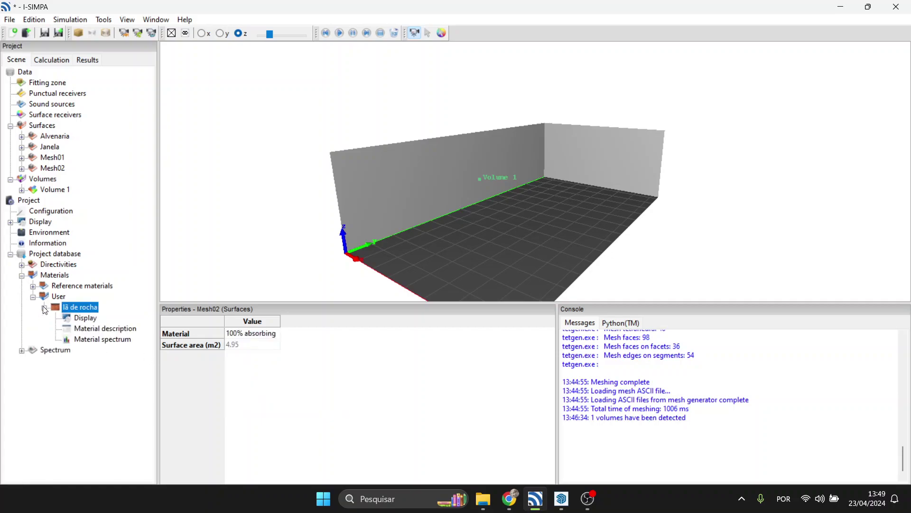
left_click(105, 332)
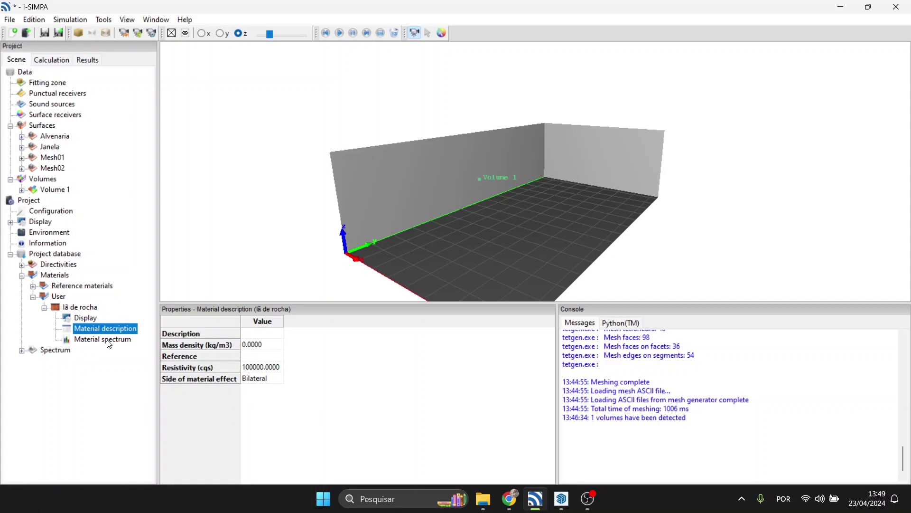
left_click(109, 339)
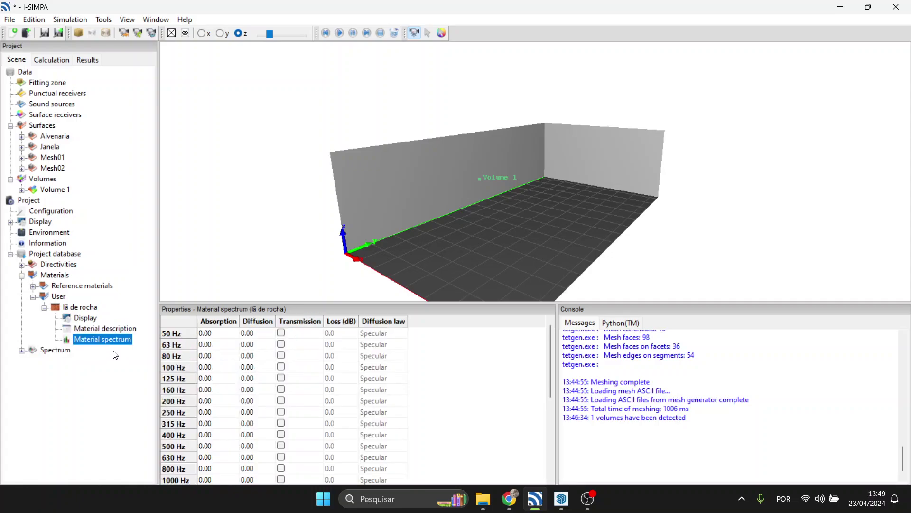
mouse_move(551, 363)
left_mouse_down()
mouse_move(554, 406)
mouse_move(550, 361)
left_mouse_up()
left_click(209, 334)
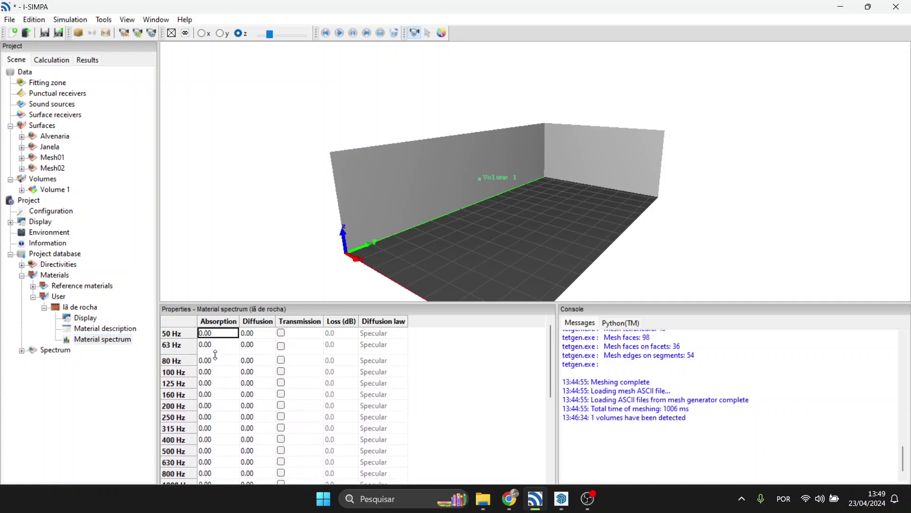
left_click(221, 380)
left_click(219, 414)
left_click(254, 334)
left_click(249, 376)
- Try to enable transmission at 80 Hz in the lã de rocha material's spectrum
left_click(282, 359)
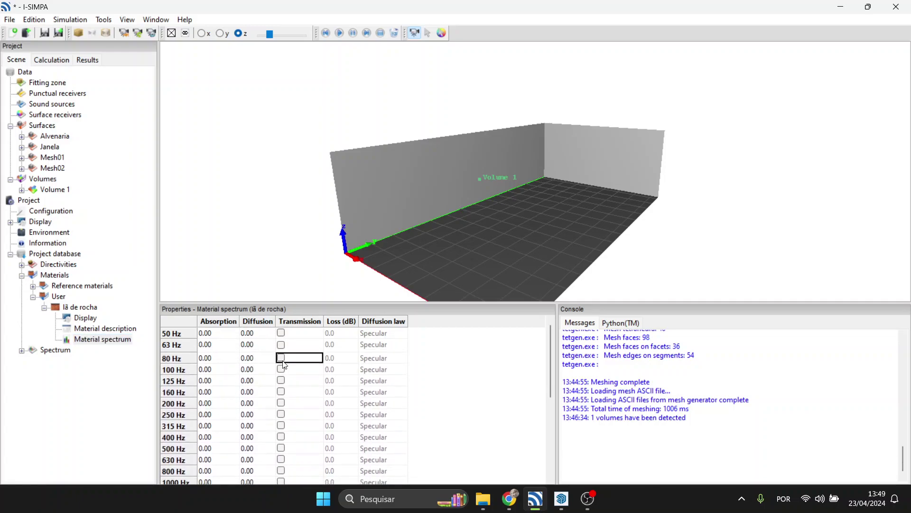
left_click(282, 359)
left_click(283, 361)
scroll(375, 373, "down", 5)
scroll(377, 374, "up", 5)
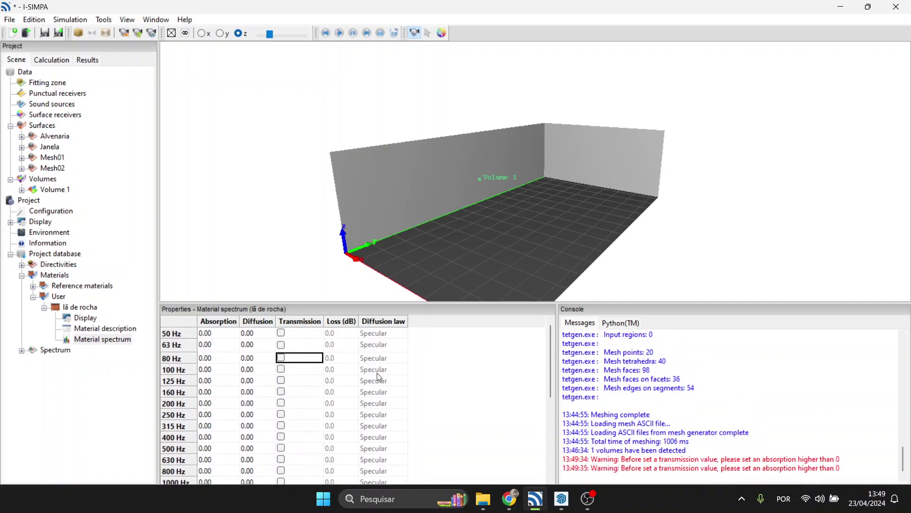
- Collapse the lã de rocha material and start importing materials from a CATT-Acoustic file into the User group
left_click(44, 308)
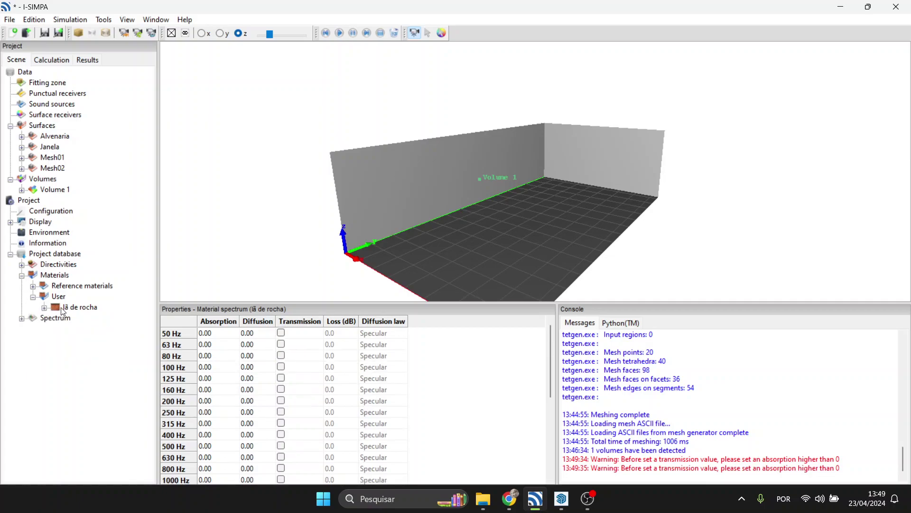
left_click(65, 308)
left_click(58, 297)
right_click(58, 299)
left_click(56, 297)
right_click(59, 299)
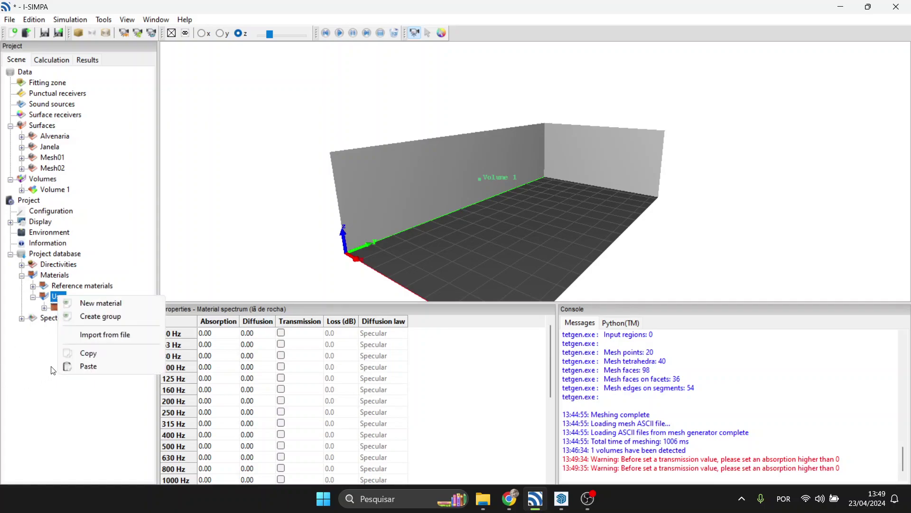
left_click(57, 296)
right_click(56, 293)
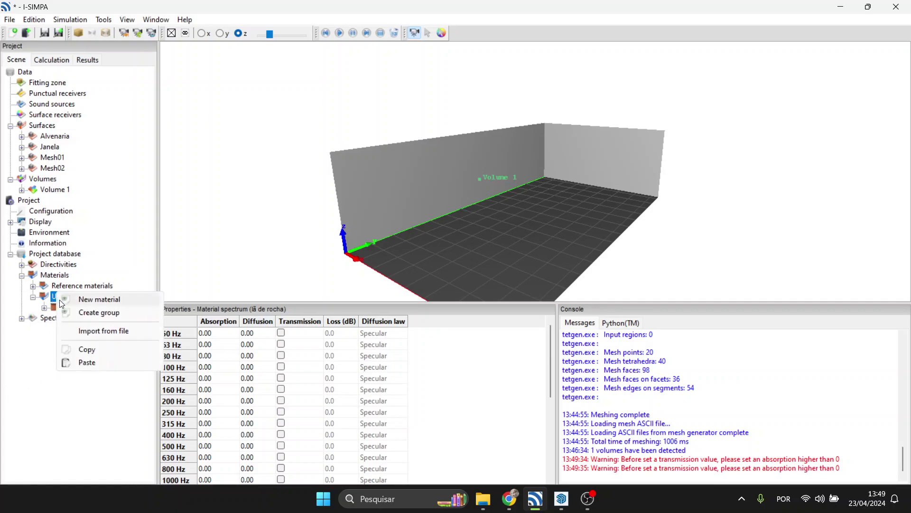
left_click(114, 338)
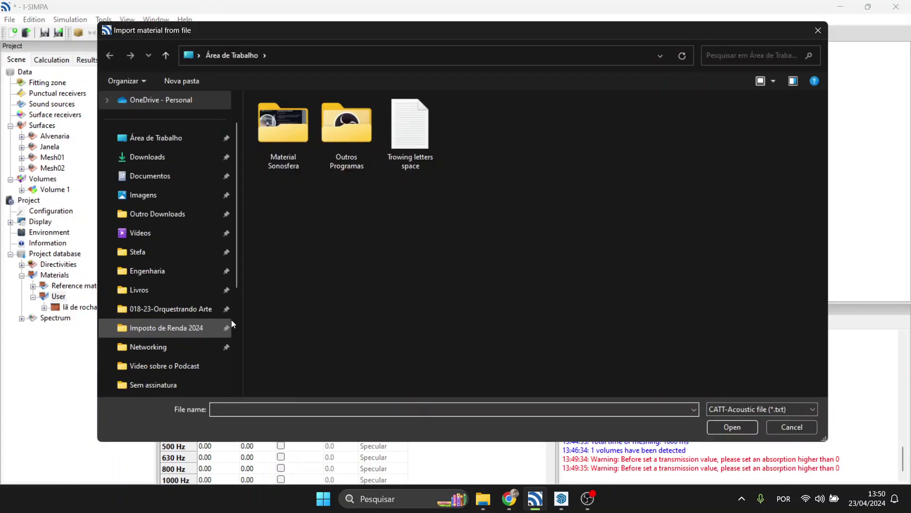
left_click_drag(391, 35, 331, 31)
- Switch to File Explorer and open the Sonosfera folder inside Engenharia
left_click(490, 507)
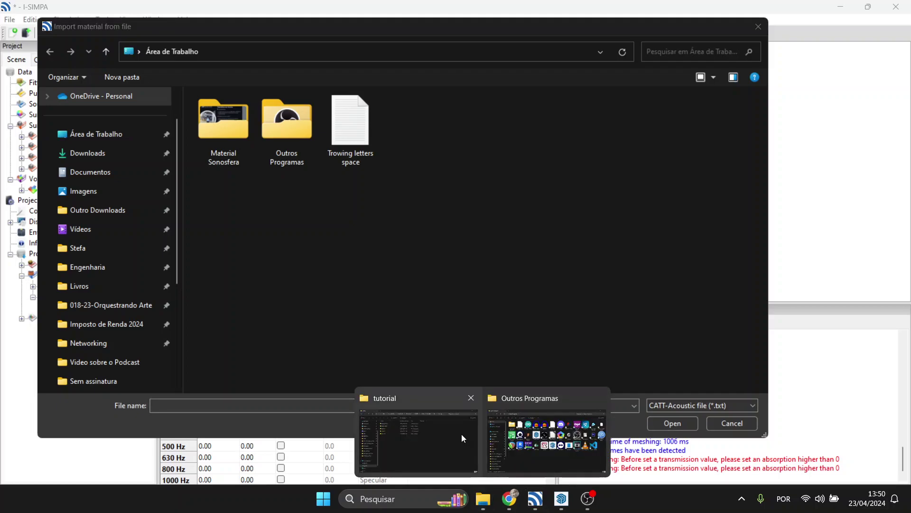
left_click(461, 434)
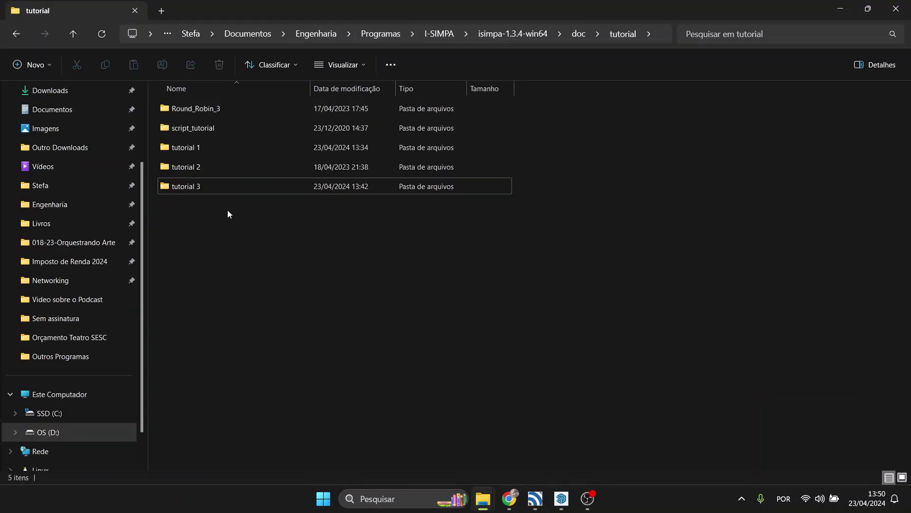
left_click(104, 321)
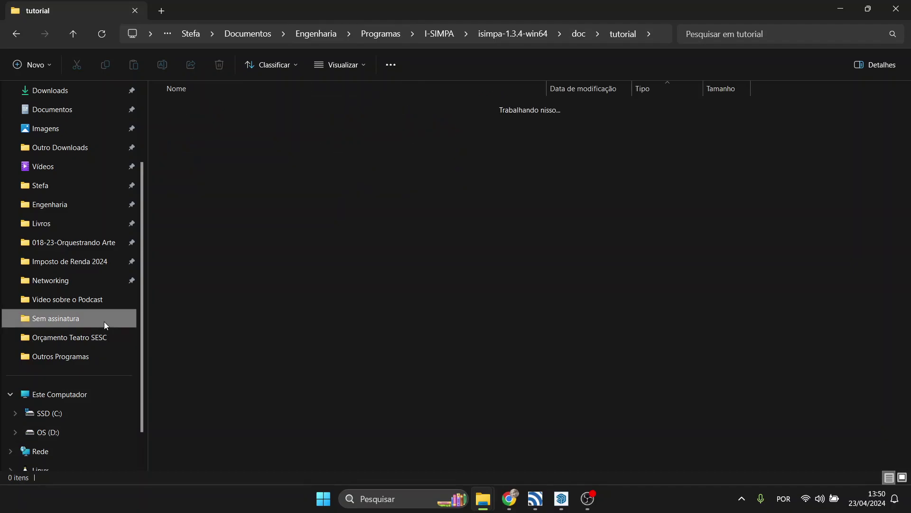
left_click(99, 351)
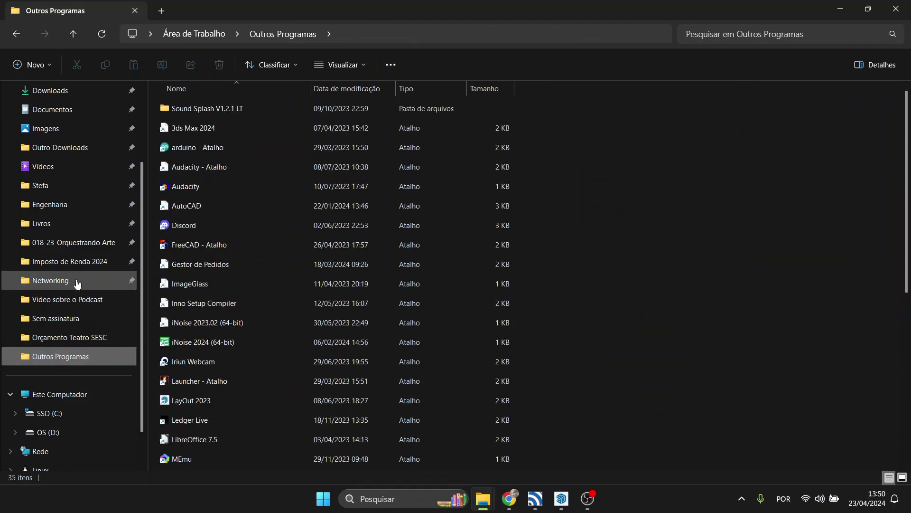
left_click(47, 205)
double_click(241, 418)
scroll(306, 299, "down", 2)
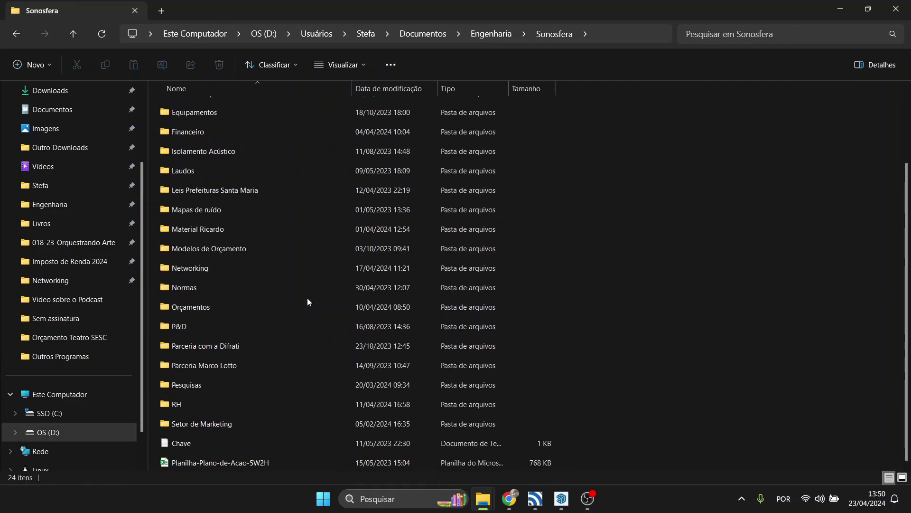
scroll(304, 285, "up", 2)
- Open the Materiais I-Simpa folder inside Condicionamento Acústico and widen the file list's name and type columns
double_click(273, 147)
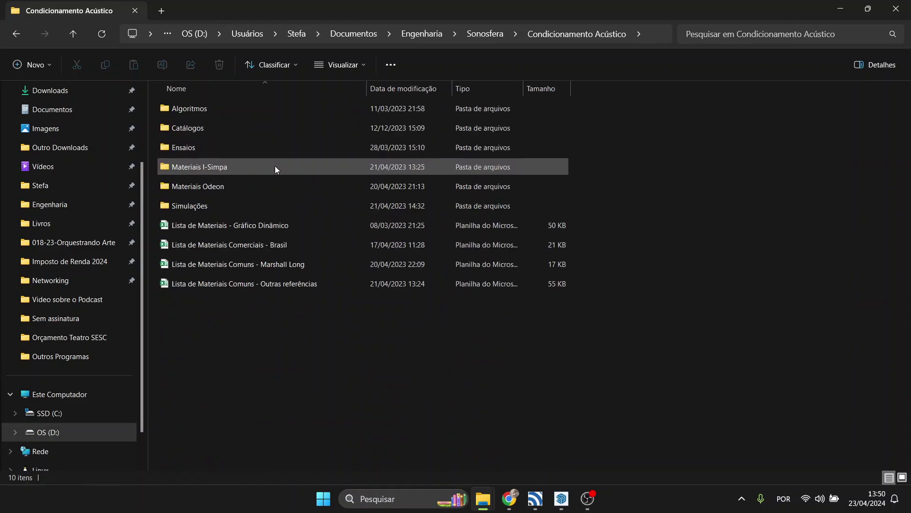
left_click(185, 171)
double_click(221, 167)
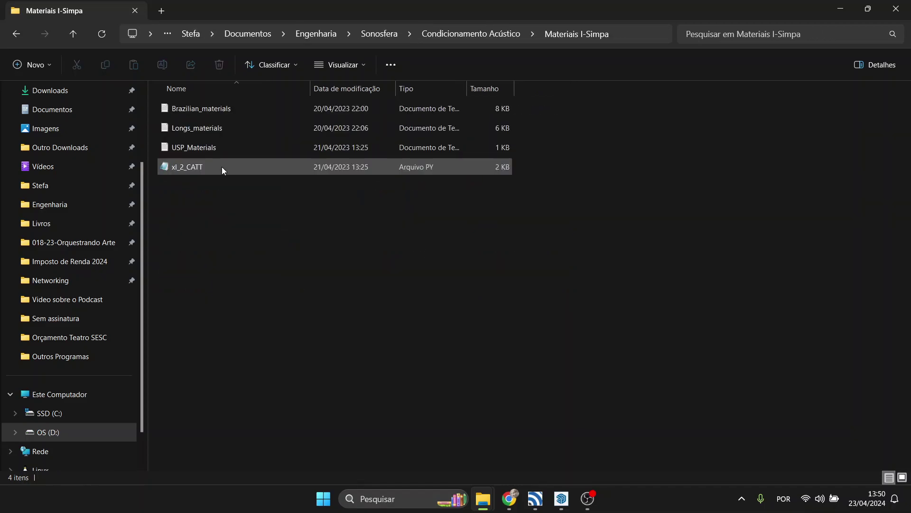
left_click_drag(310, 89, 337, 89)
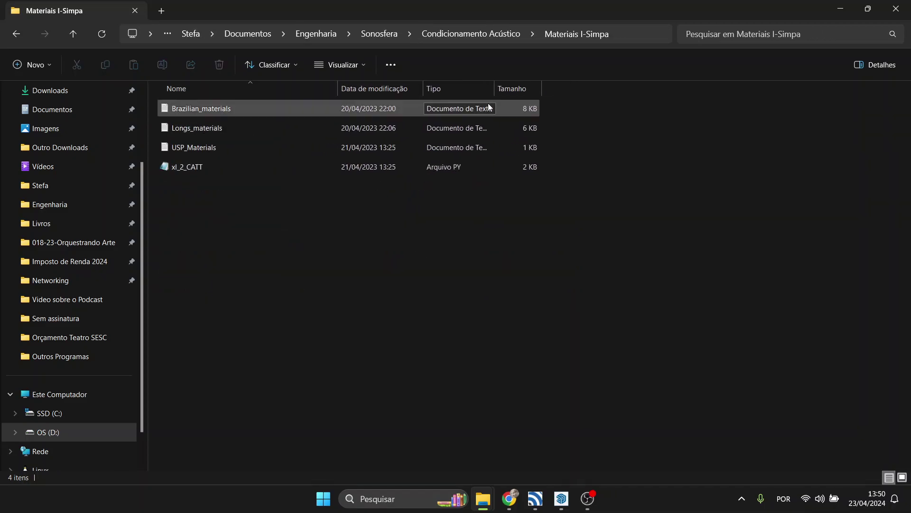
left_click_drag(490, 86, 562, 87)
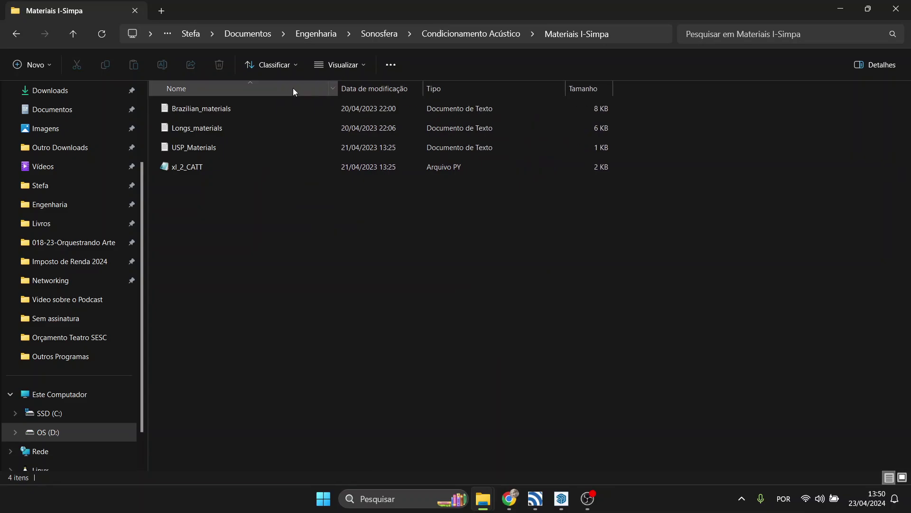
- Open the Brazilian_materials text file and look over its list of materials
left_click(284, 115)
double_click(284, 116)
scroll(440, 180, "down", 2)
scroll(441, 184, "up", 1)
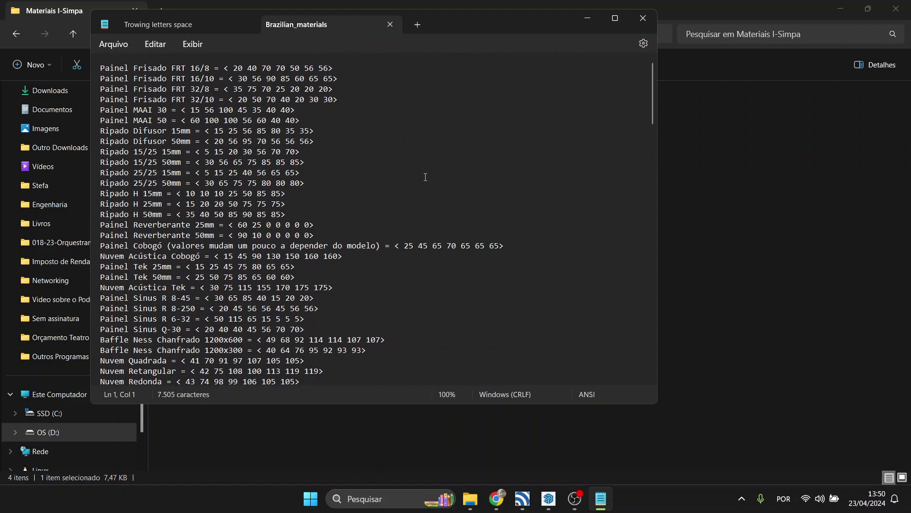
left_click_drag(100, 68, 363, 265)
left_click(363, 266)
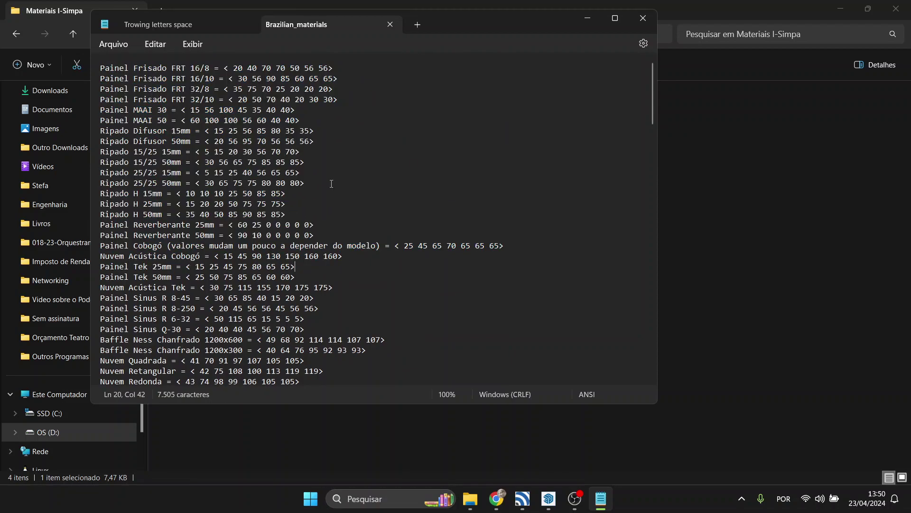
- Examine how the Painel Frisado FRT 16/8 entry is written, from the material name to the coefficients inside the angle brackets
left_click(99, 69)
left_click(125, 66)
left_click(99, 67)
left_click(110, 67)
left_click(99, 67)
left_click(115, 68)
left_click_drag(209, 70, 110, 73)
left_click(216, 71)
left_click_drag(232, 70, 331, 70)
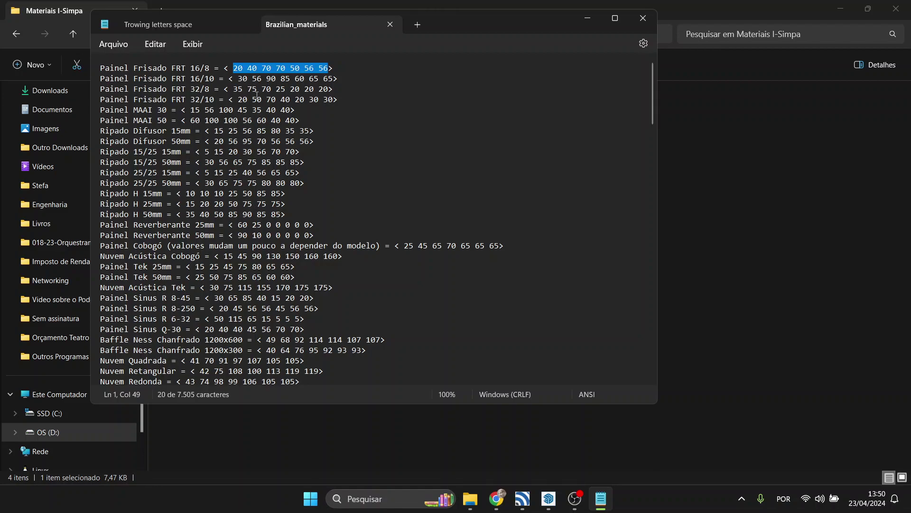
left_click(247, 69)
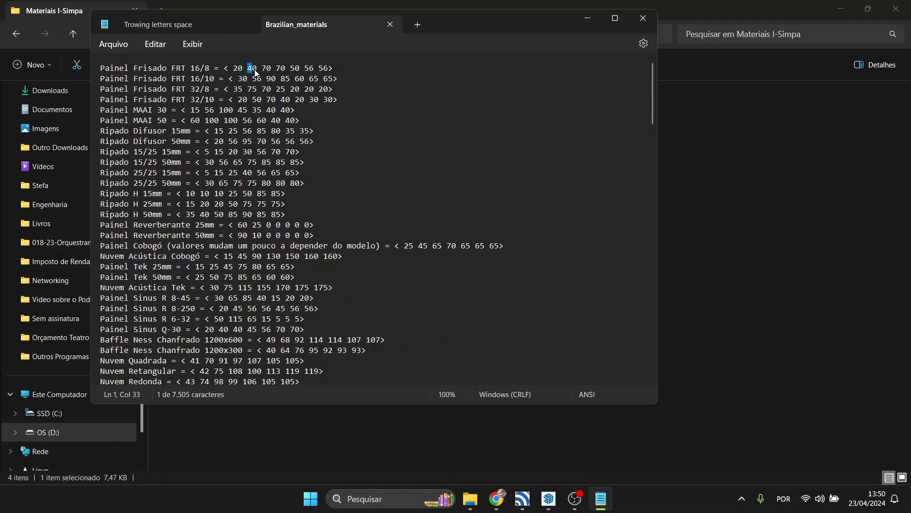
left_click_drag(262, 69, 302, 71)
left_click(327, 153)
- Browse the rest of the Brazilian materials, checking the last coefficient of Nuvem illtec (espaçamento 200mm)
scroll(327, 157, "down", 7)
scroll(327, 157, "down", 6)
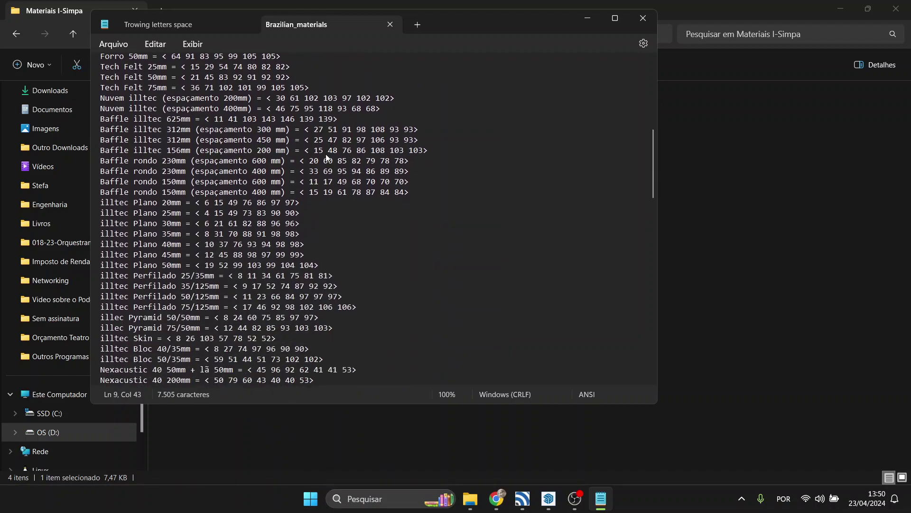
scroll(326, 157, "up", 3)
scroll(326, 154, "up", 1)
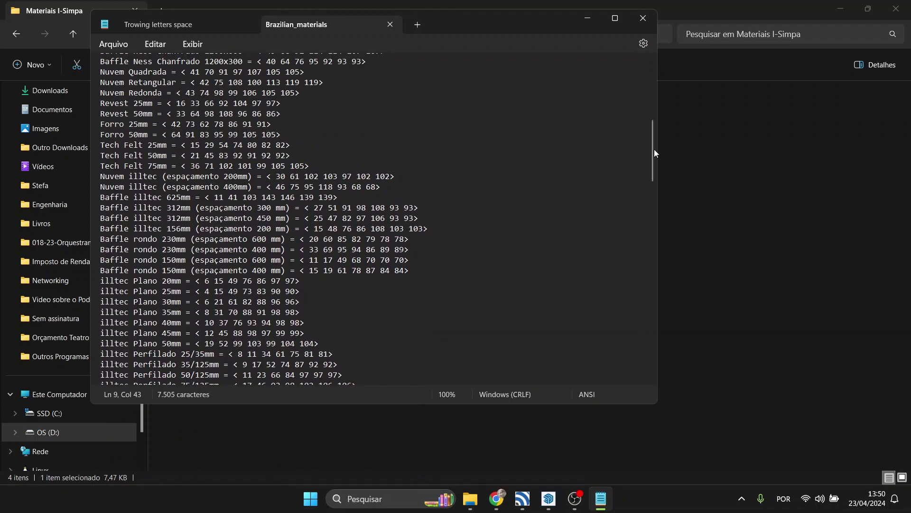
scroll(633, 144, "down", 2)
double_click(382, 111)
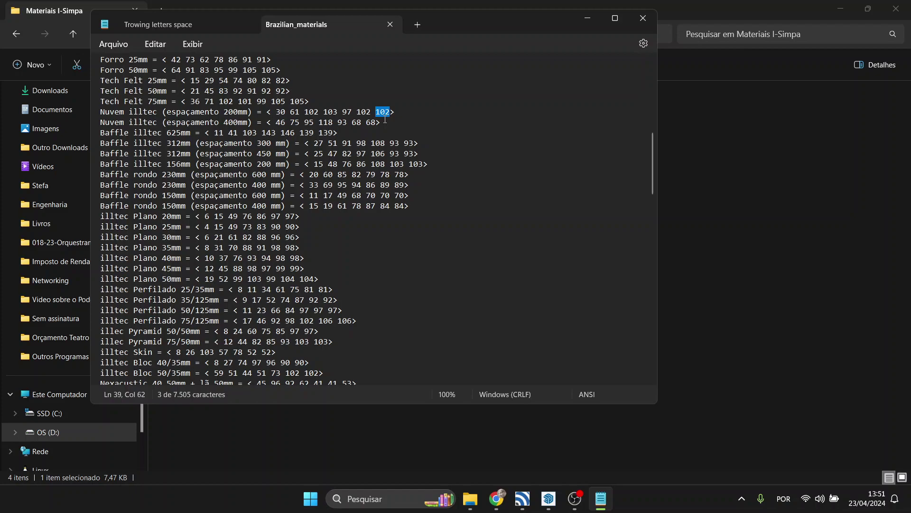
left_click_drag(652, 162, 576, 57)
left_click_drag(119, 141, 276, 183)
scroll(393, 270, "down", 20)
left_click(361, 370)
key("Return")
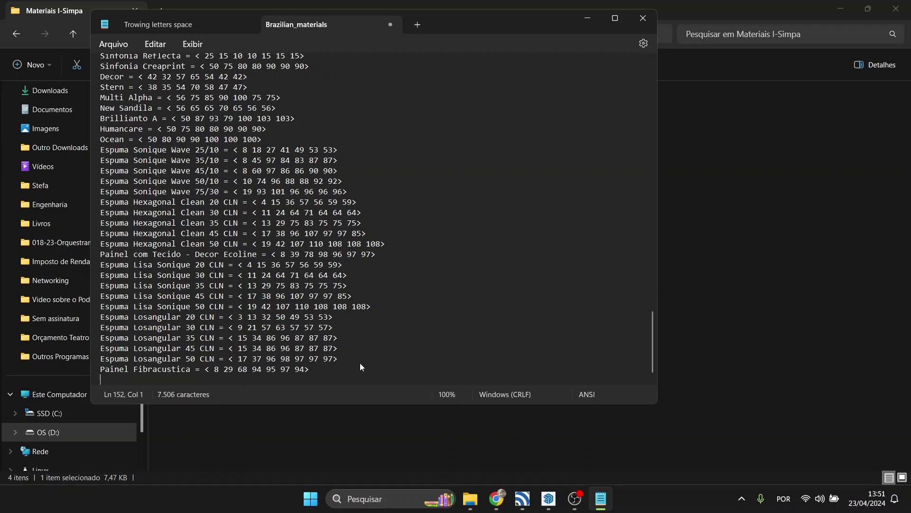
type("MAterial novo")
left_click_drag(311, 369, 205, 371)
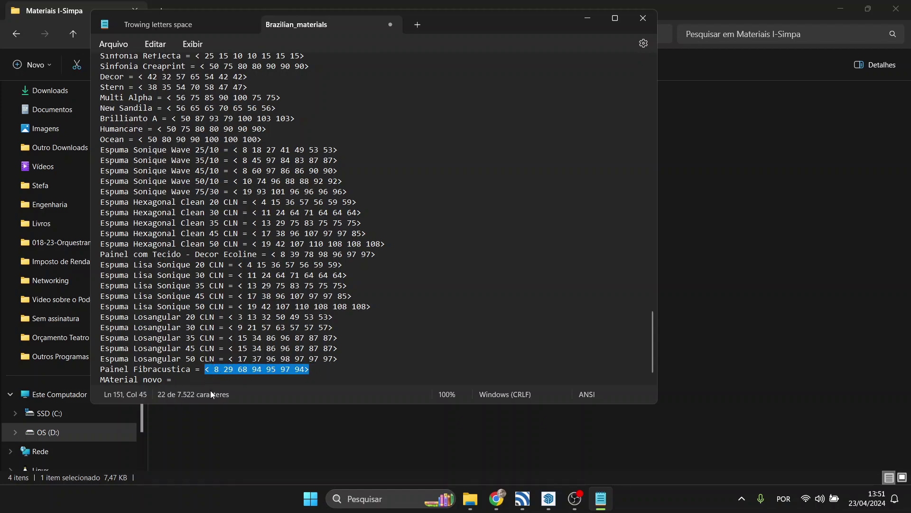
key("ctrl+c")
left_click(207, 383)
key("ctrl+v")
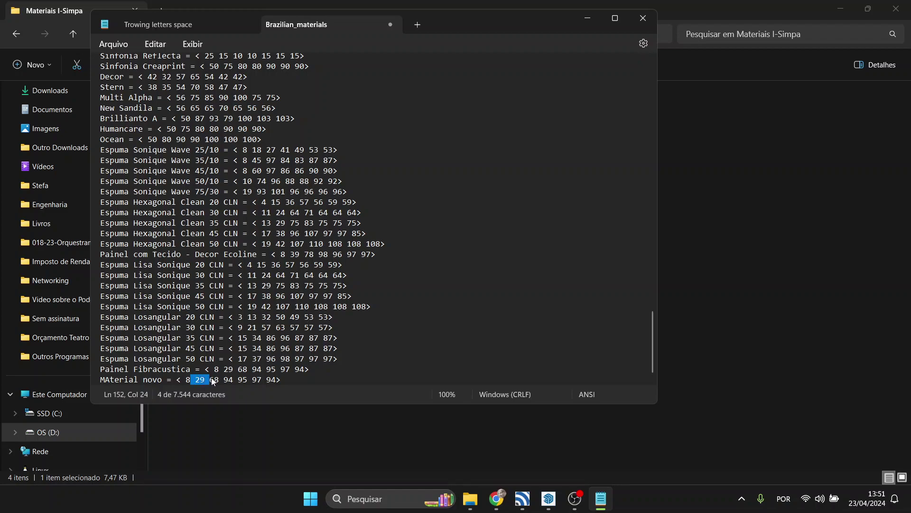
- Remove the MAterial novo entry from the end of the list
triple_click(315, 379)
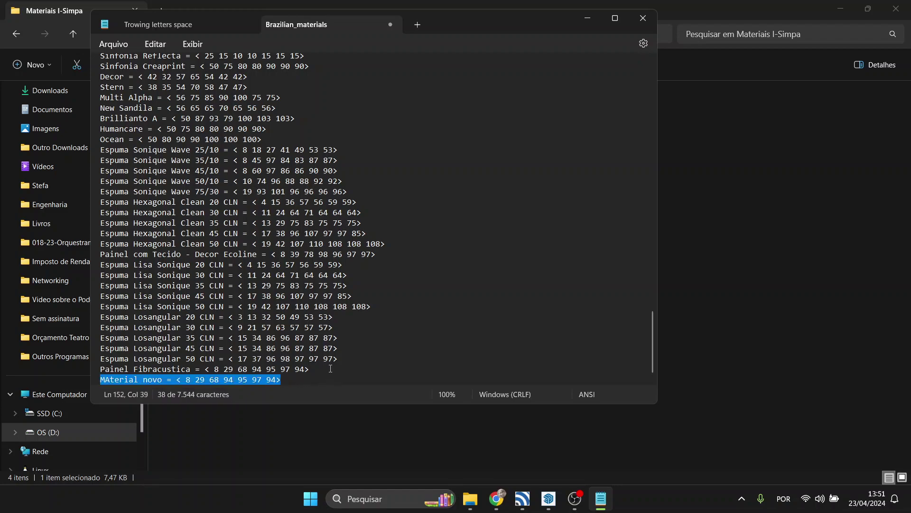
key("Return")
key("Return")
key("BackSpace")
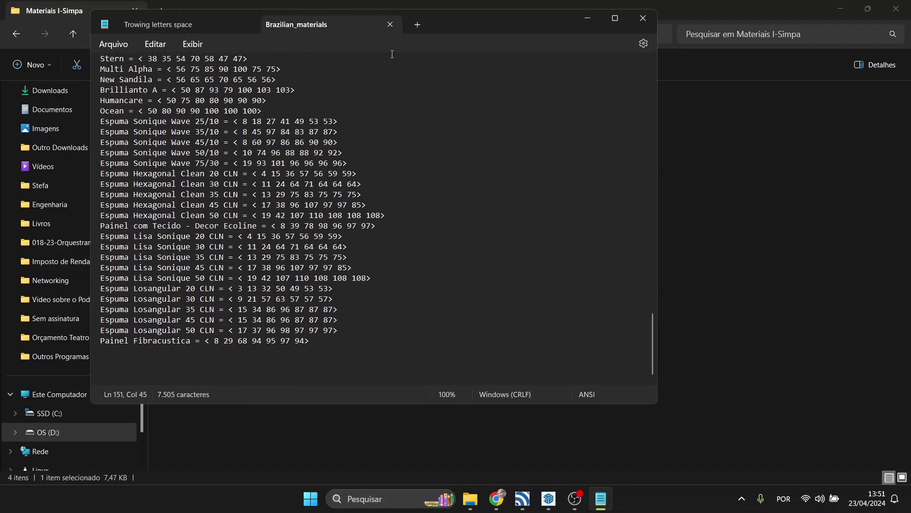
- Close the Brazilian_materials file and select Longs_materials in the folder
left_click(391, 24)
left_click(643, 18)
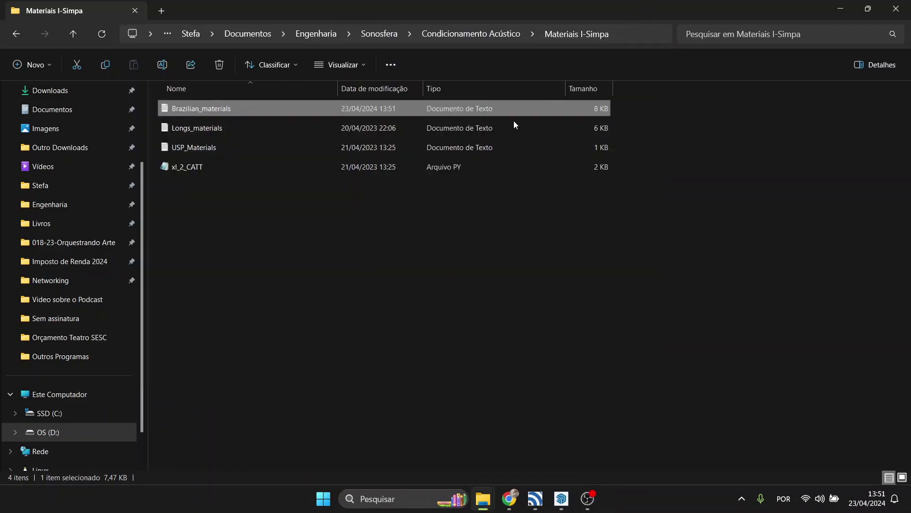
left_click(323, 149)
left_click(315, 128)
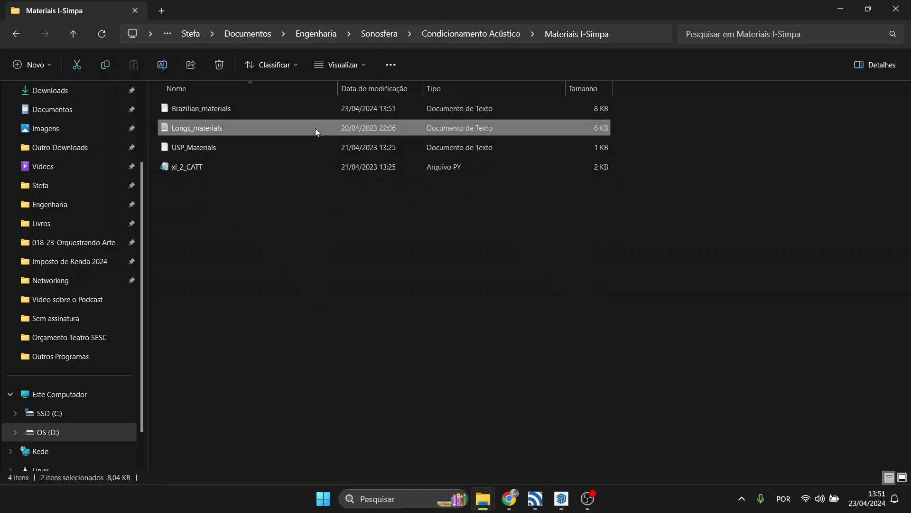
left_click(273, 105)
left_click(278, 129)
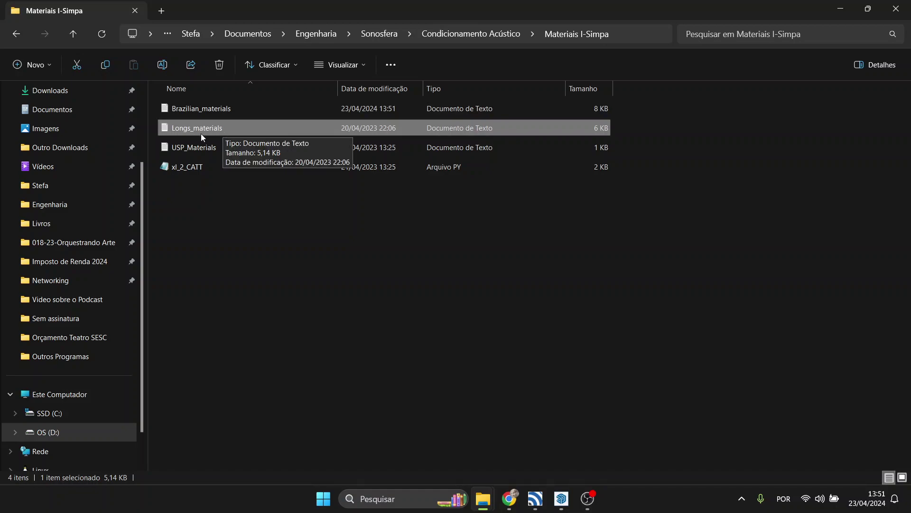
- Open USP_Materials to look over its entries, then close the file and minimize the text editor
left_click(207, 148)
double_click(209, 150)
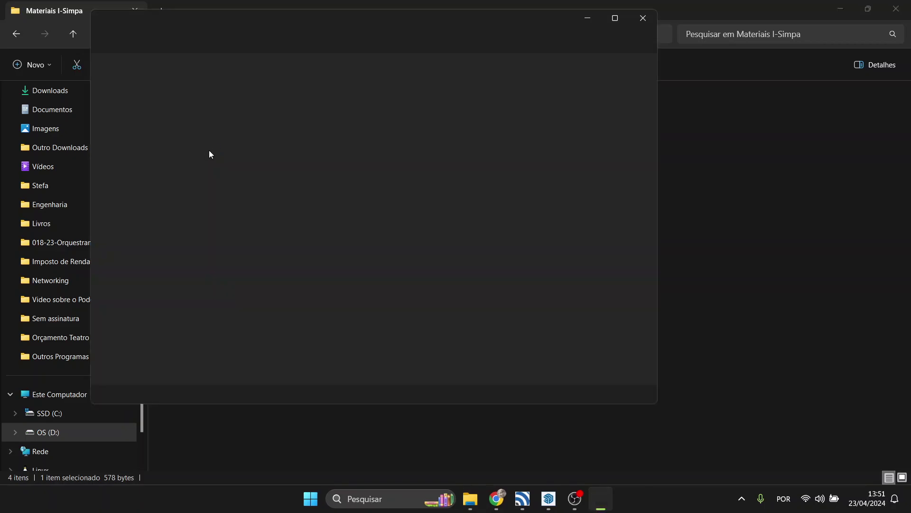
left_click_drag(147, 83, 292, 174)
left_click(332, 198)
left_click(389, 24)
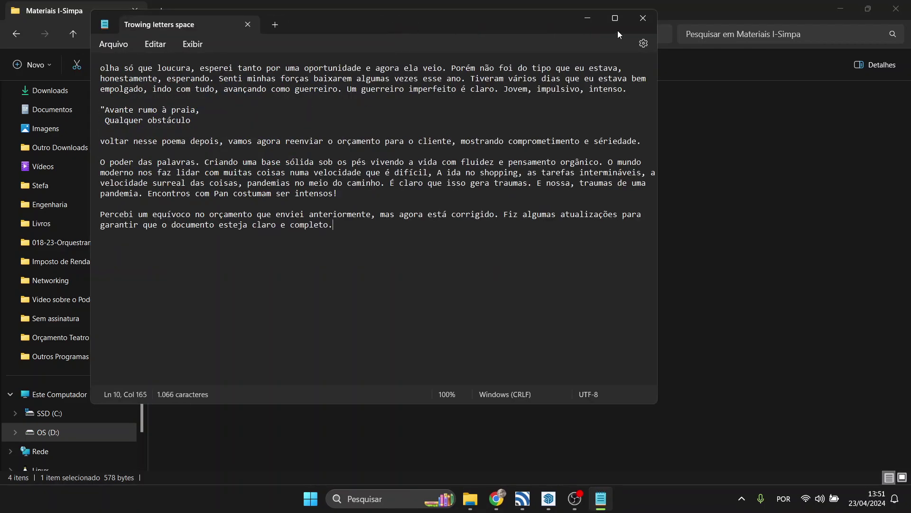
left_click(588, 19)
left_click(422, 216)
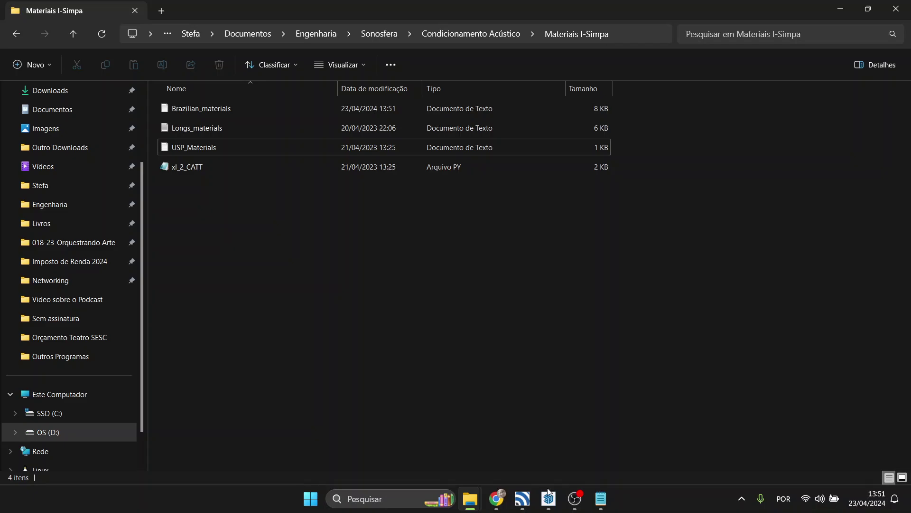
- Copy the full path of the Materiais I-Simpa folder from File Explorer
left_click(530, 499)
left_click_drag(531, 500, 552, 500)
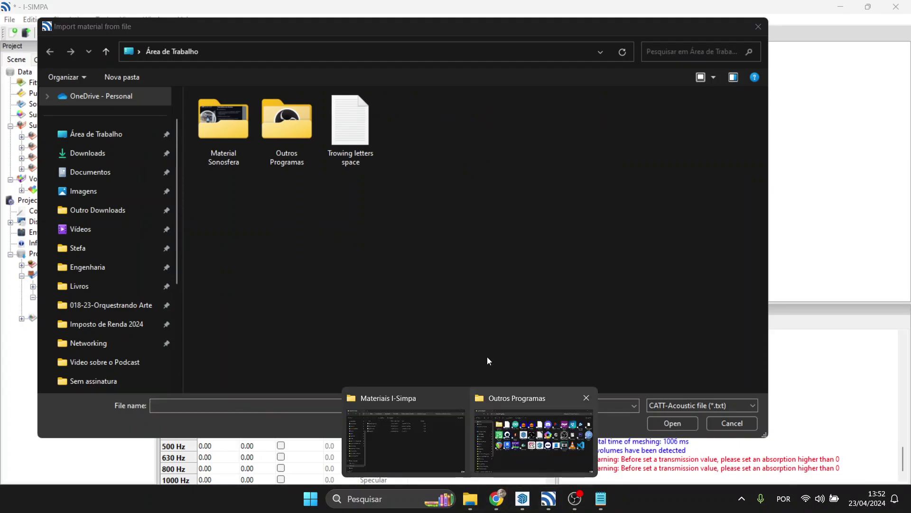
left_click(406, 431)
left_click(615, 32)
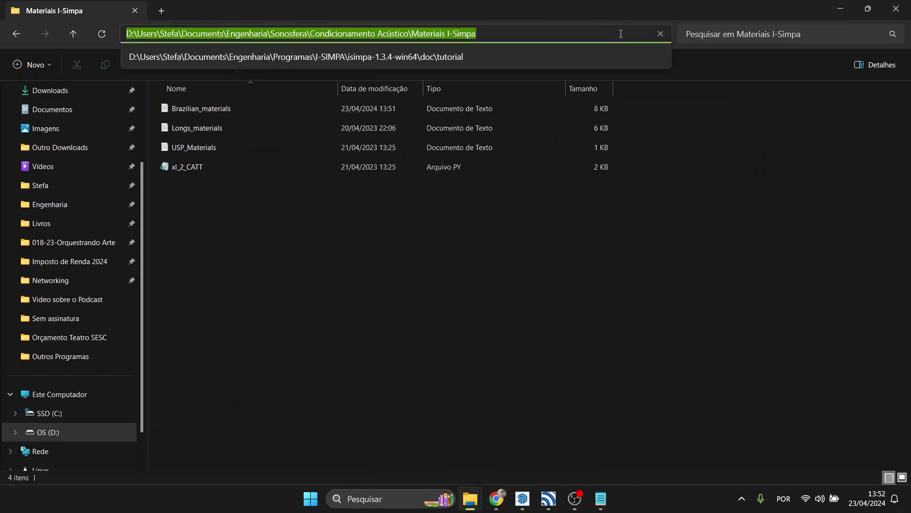
right_click(619, 33)
left_click(660, 70)
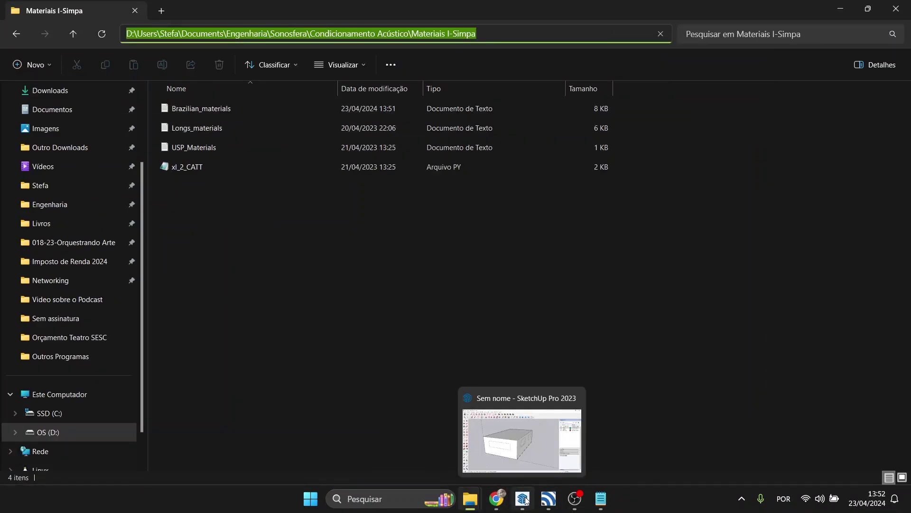
- Switch to I-SIMPA and point the material import dialog to the Materiais I-Simpa folder using the copied path
left_click(548, 498)
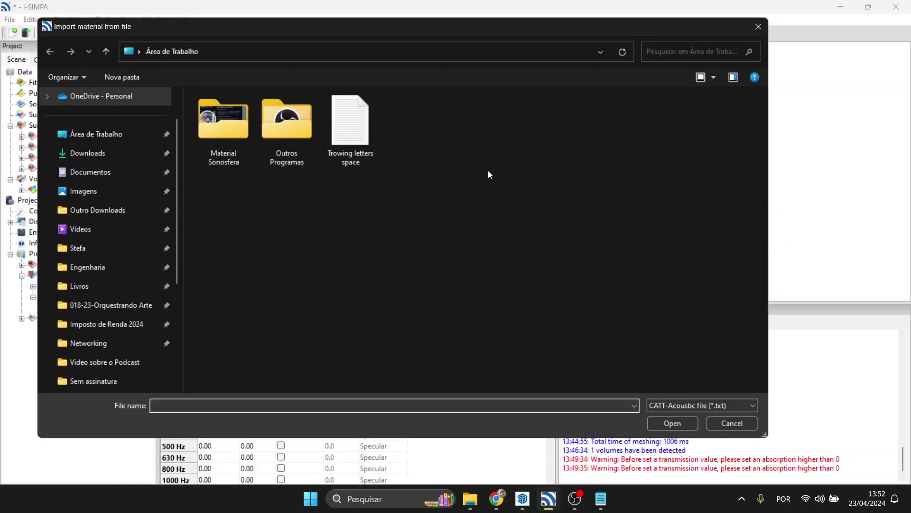
left_click(444, 52)
right_click(446, 49)
left_click(478, 102)
left_click(622, 52)
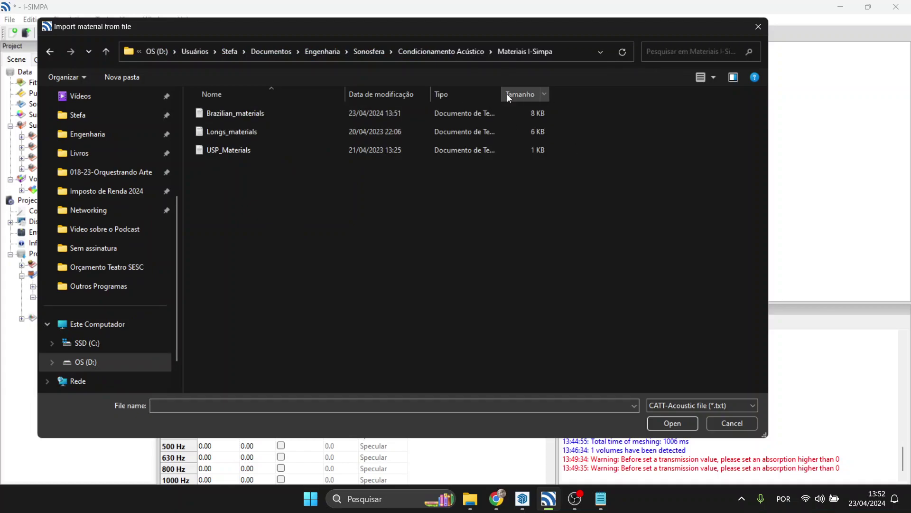
- Widen the file type column and import the USP_Materials CATT-Acoustic file into the user materials
left_click(481, 95)
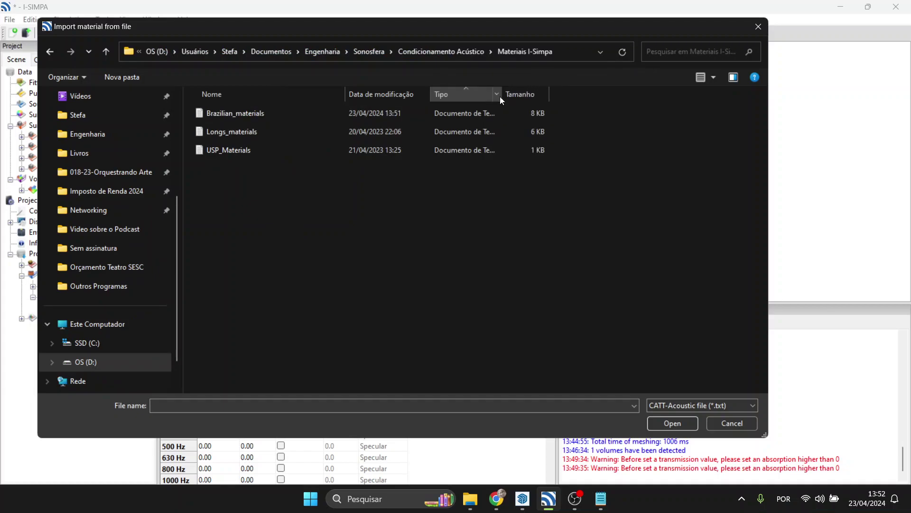
left_click_drag(504, 95, 562, 95)
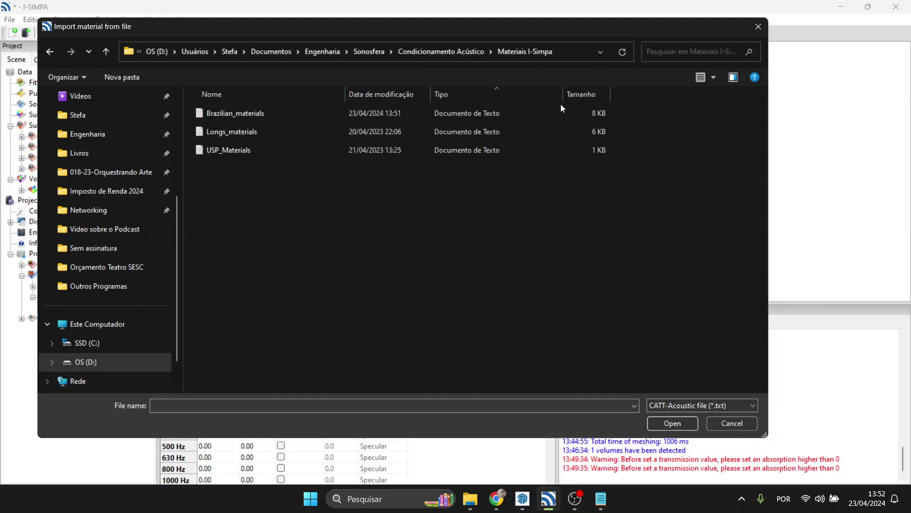
double_click(285, 149)
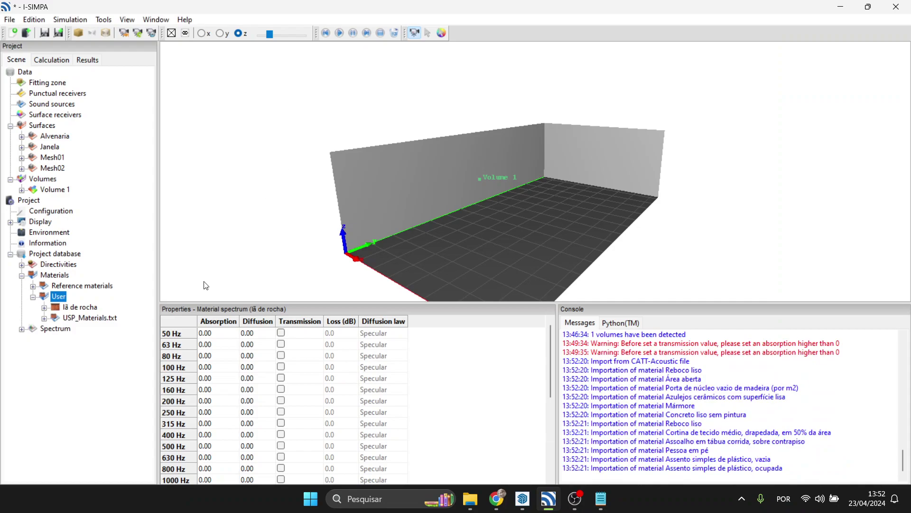
- Expand the imported USP_Materials.txt group, widen the project tree, and display the material spectrum of Área aberta
left_click(44, 318)
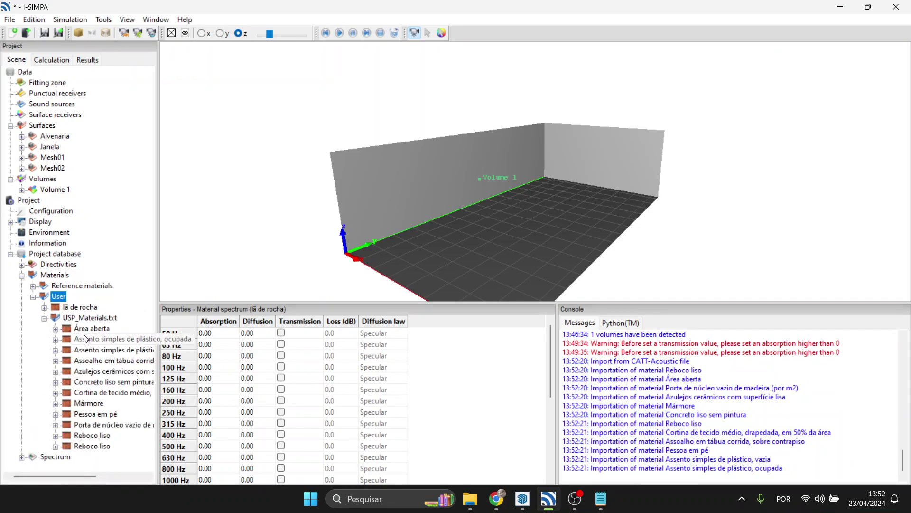
left_click_drag(158, 290, 239, 286)
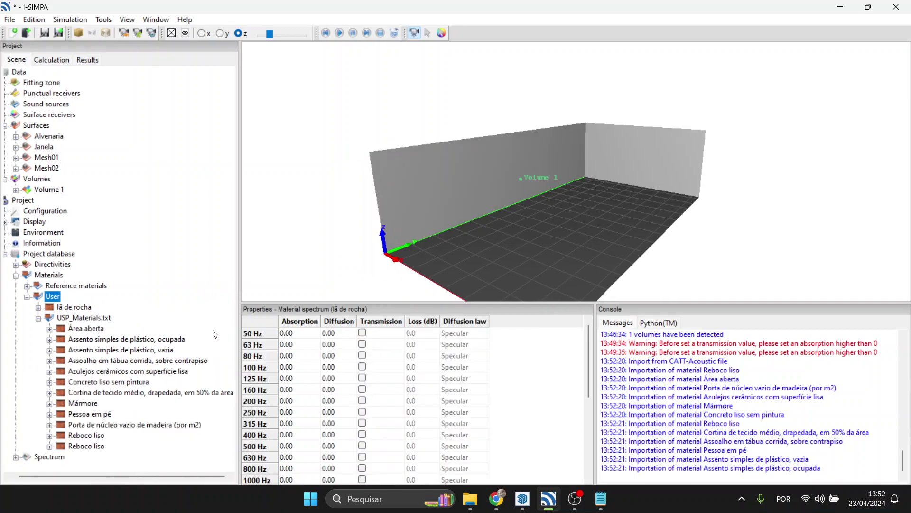
left_click(90, 330)
left_click(49, 328)
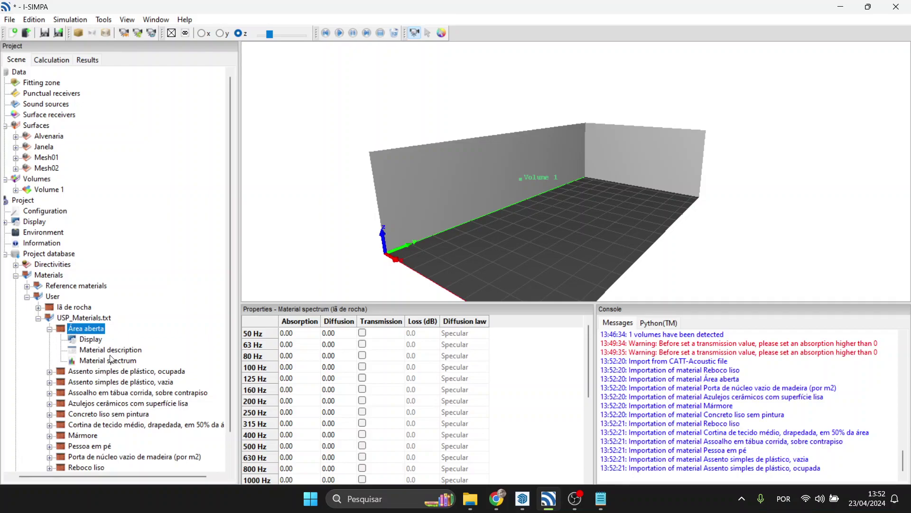
left_click(123, 360)
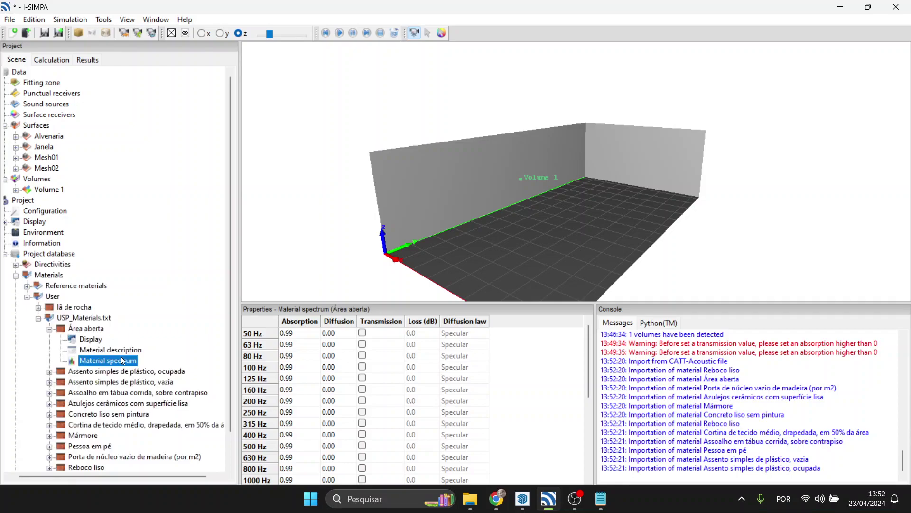
- Review the absorption values of Área aberta across the frequency bands
left_click(97, 349)
left_click(112, 362)
scroll(352, 374, "down", 5)
scroll(287, 442, "up", 5)
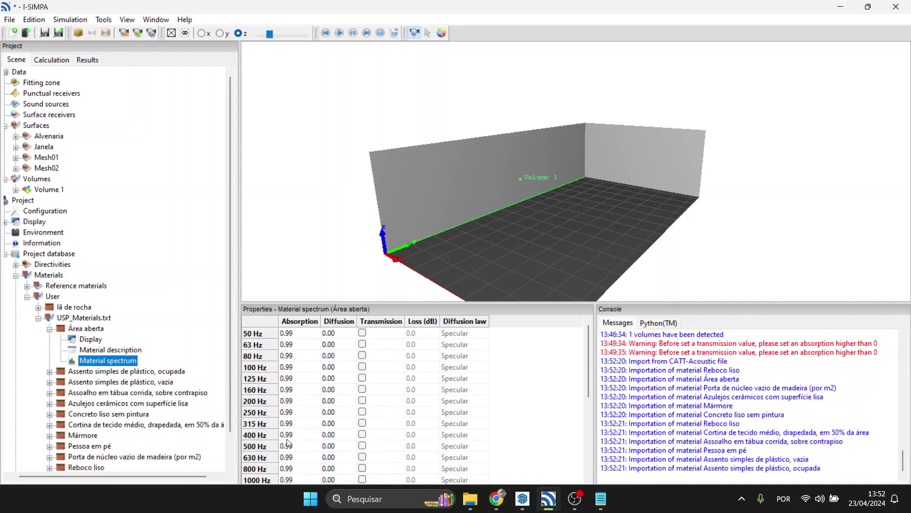
left_click(292, 335)
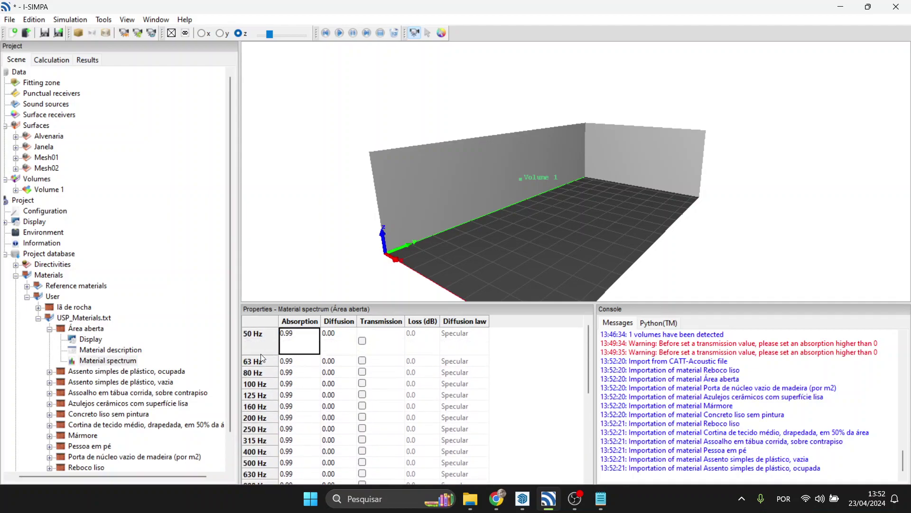
left_click_drag(257, 354, 259, 340)
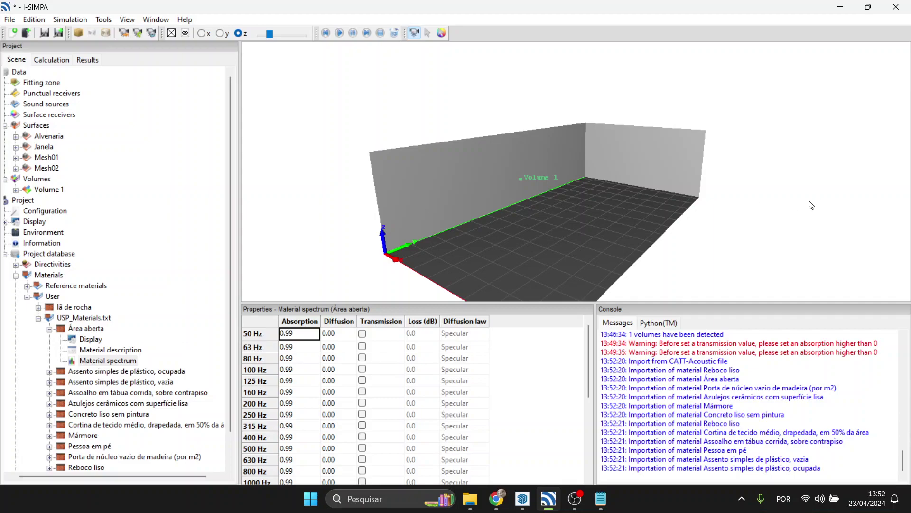
- Display the material spectrum of Concreto liso sem pintura and review its absorption values across the frequency bands
left_click(49, 329)
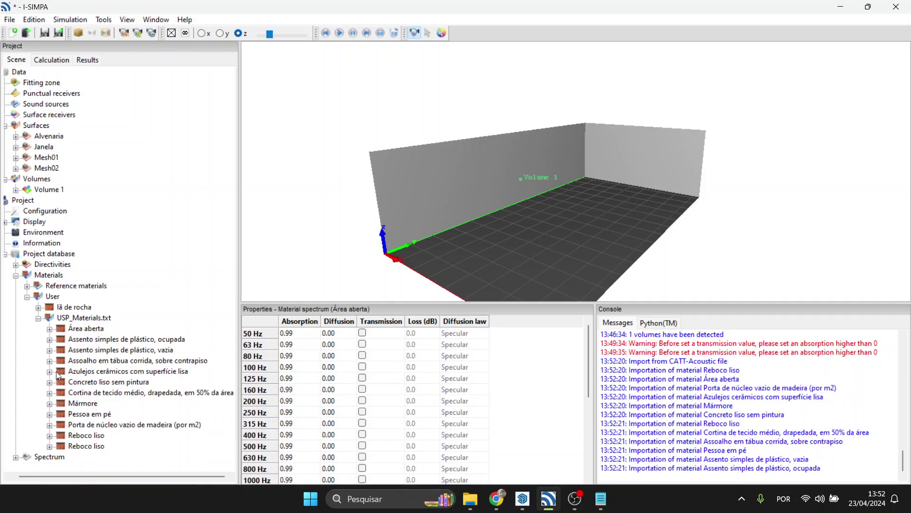
left_click(50, 383)
scroll(54, 387, "down", 1)
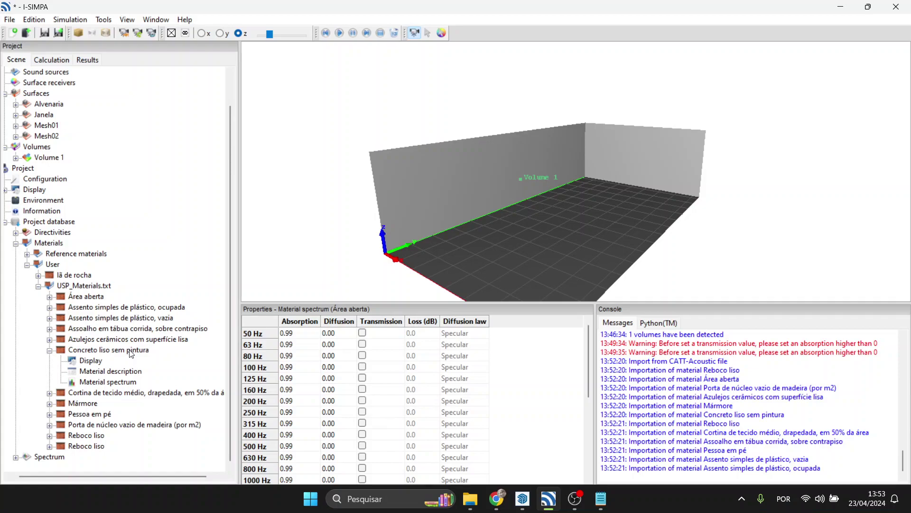
left_click(120, 382)
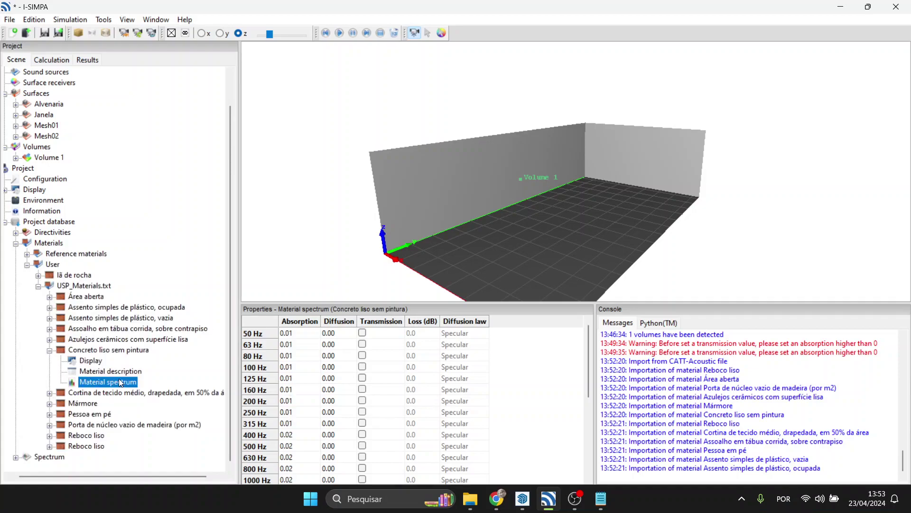
left_click(303, 367)
scroll(300, 370, "down", 5)
scroll(299, 370, "up", 5)
left_click(303, 389)
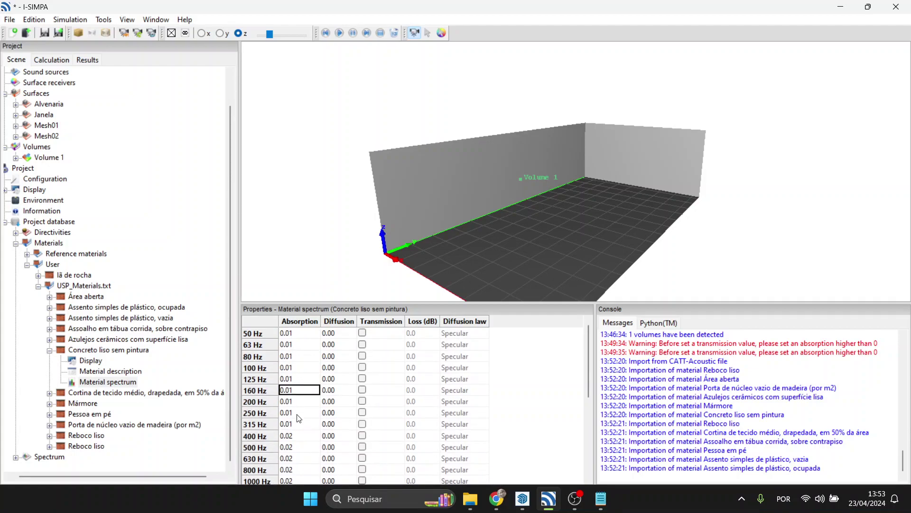
- Try switching transmission on and off for the 80, 100 and 125 Hz bands of Concreto liso sem pintura
left_click(337, 344)
left_click(340, 367)
left_click(363, 356)
left_click(363, 356)
left_click(363, 356)
left_click(364, 371)
left_click(363, 369)
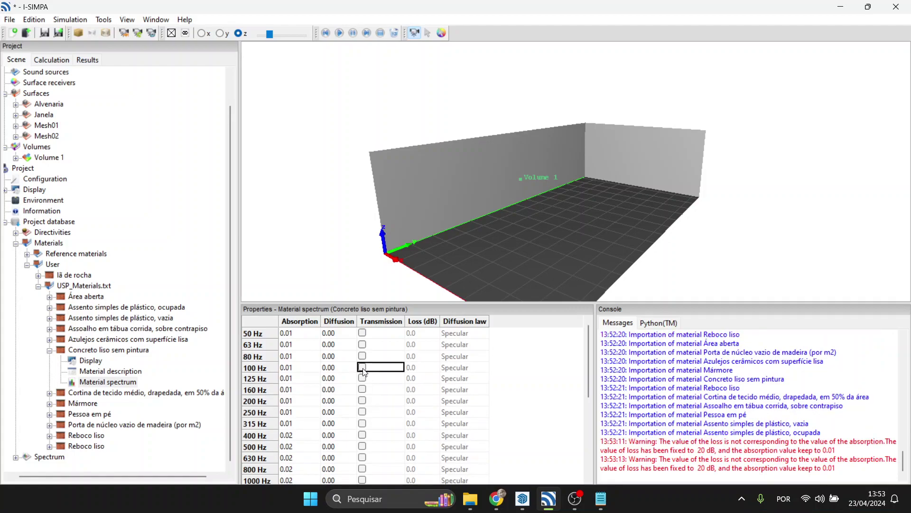
left_click(363, 369)
left_click(364, 378)
left_click(364, 379)
left_click(363, 379)
- Collapse the Concreto liso sem pintura, USP_Materials.txt, User and Surfaces branches of the project tree
left_click(49, 350)
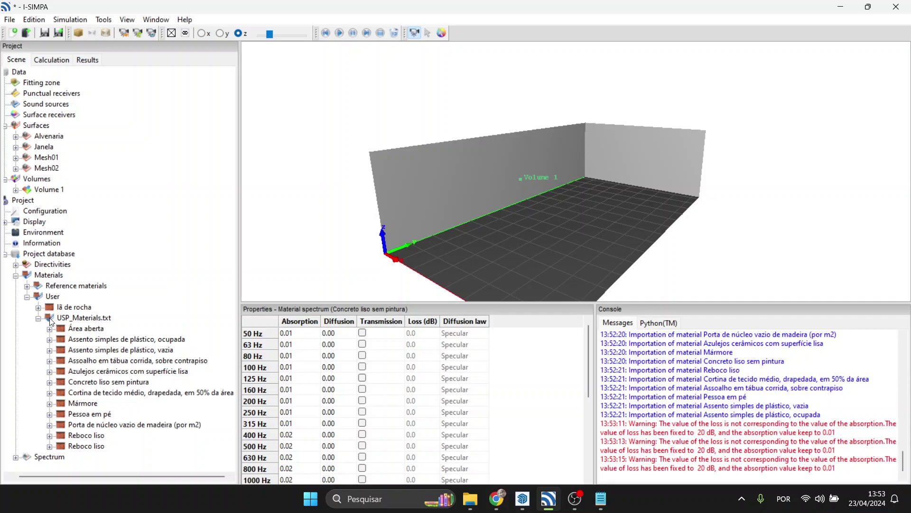
left_click_drag(99, 474, 93, 474)
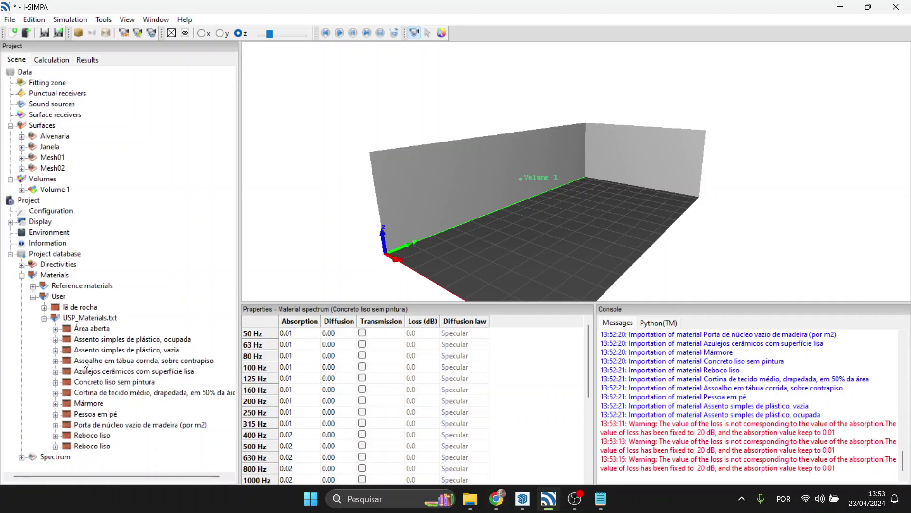
left_click(44, 318)
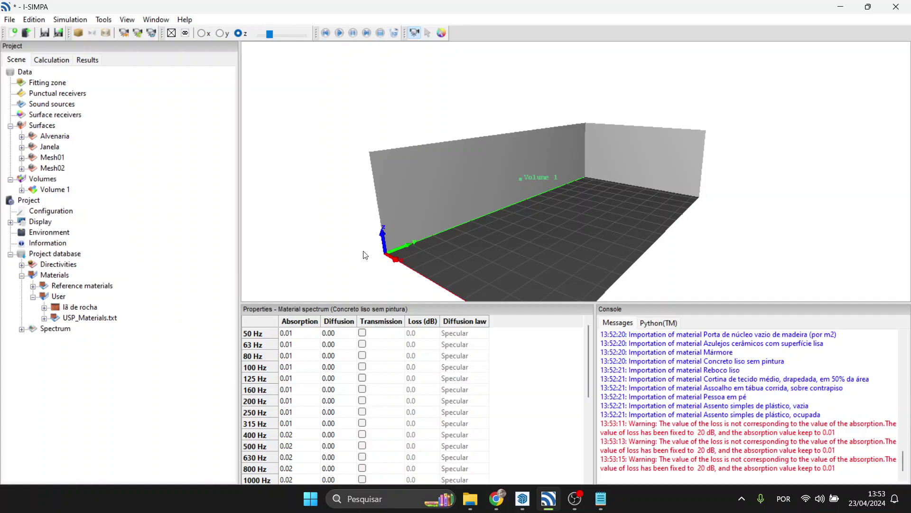
left_click(47, 128)
left_click(53, 180)
left_click(33, 297)
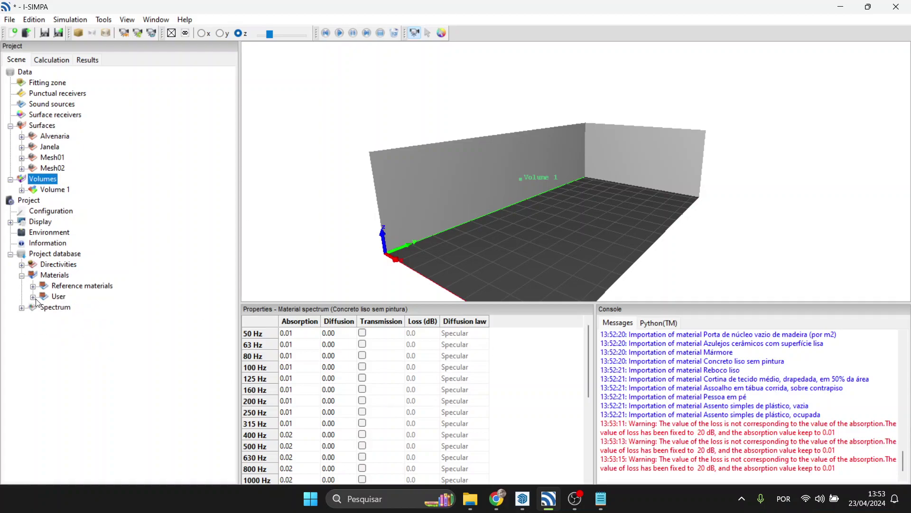
left_click_drag(415, 181, 482, 236)
left_click(10, 125)
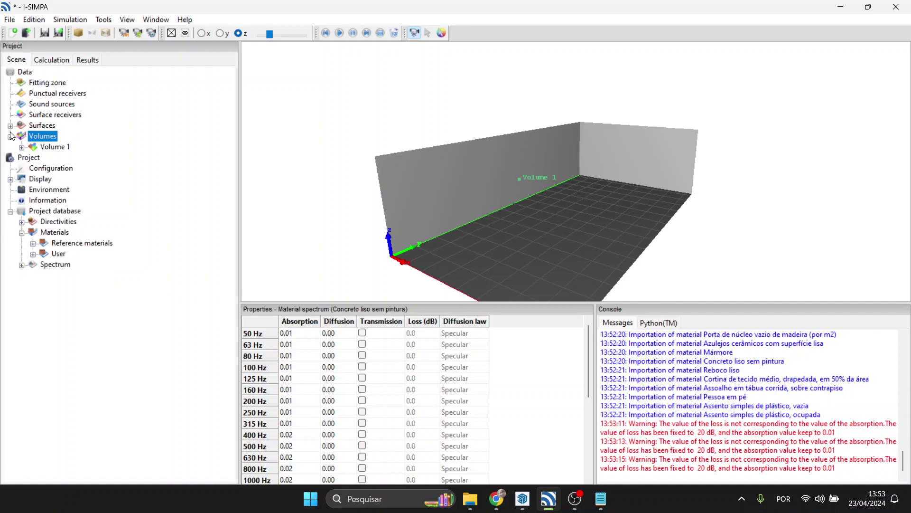
- Add a new plane receiver to the surface receivers
left_click(67, 95)
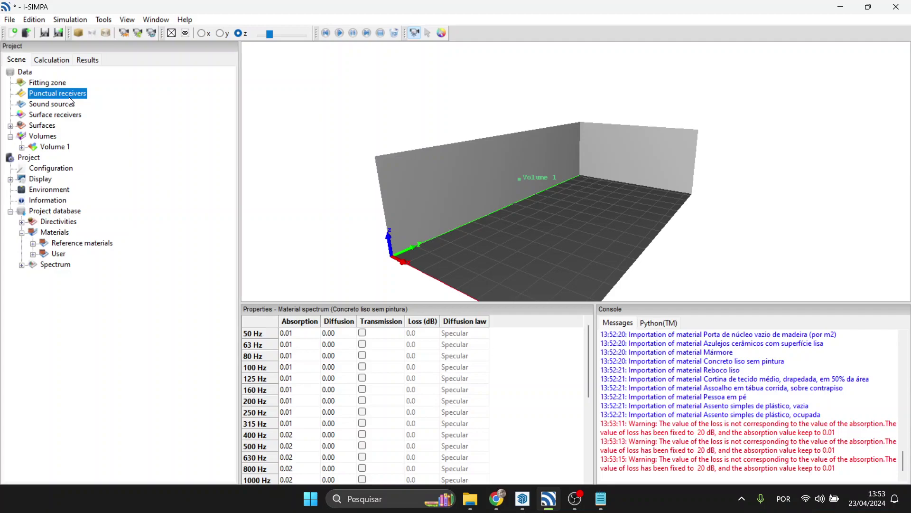
left_click(66, 115)
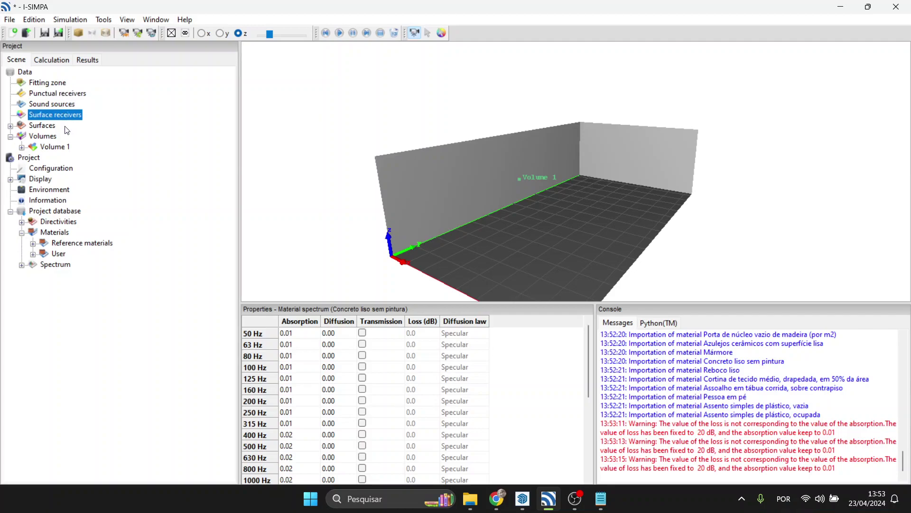
right_click(69, 115)
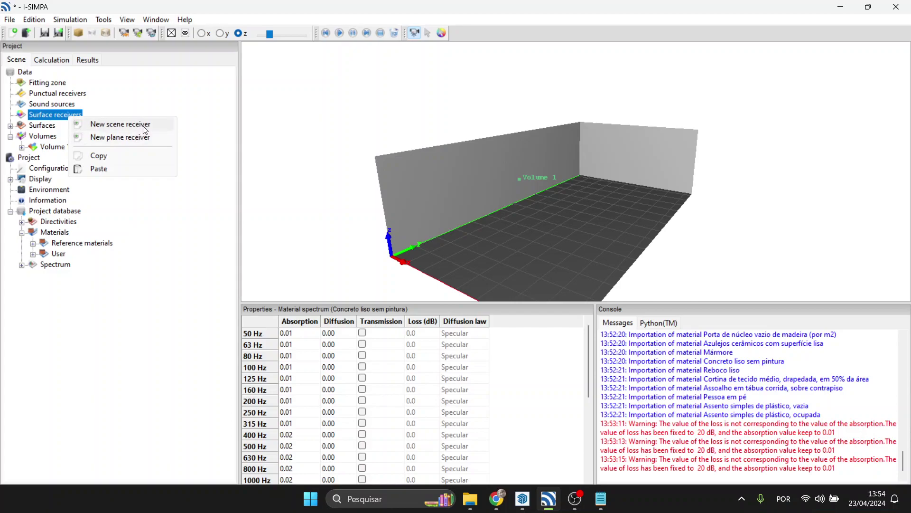
left_click(136, 107)
right_click(69, 115)
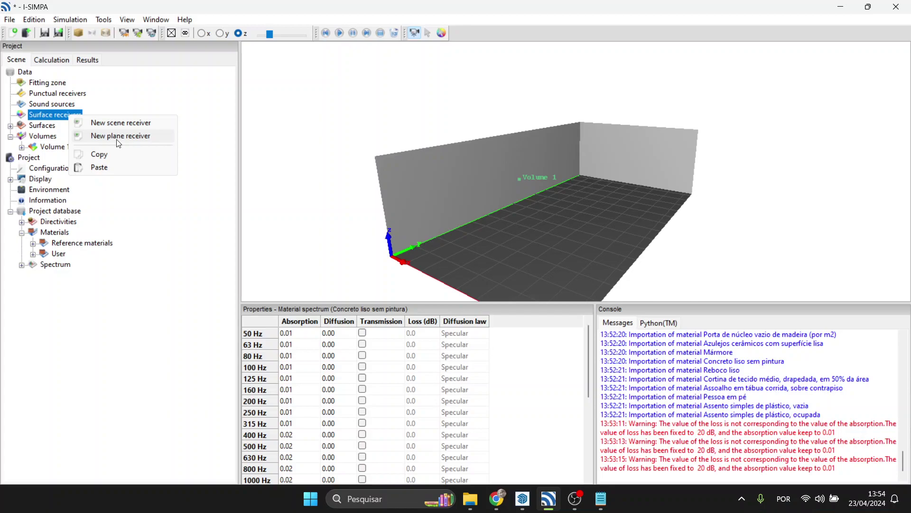
left_click(118, 136)
mouse_move(573, 186)
left_mouse_down()
mouse_move(570, 217)
mouse_move(581, 113)
mouse_move(579, 188)
left_mouse_up()
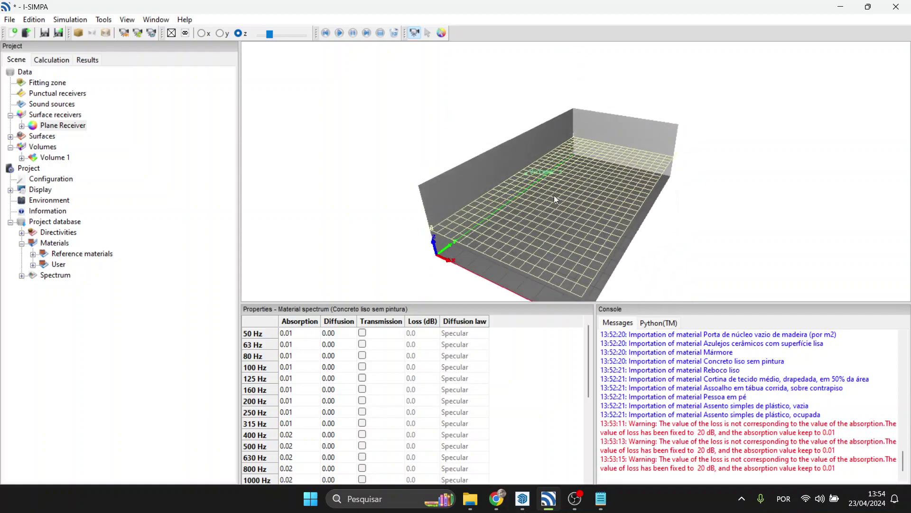
left_click_drag(605, 250, 506, 203)
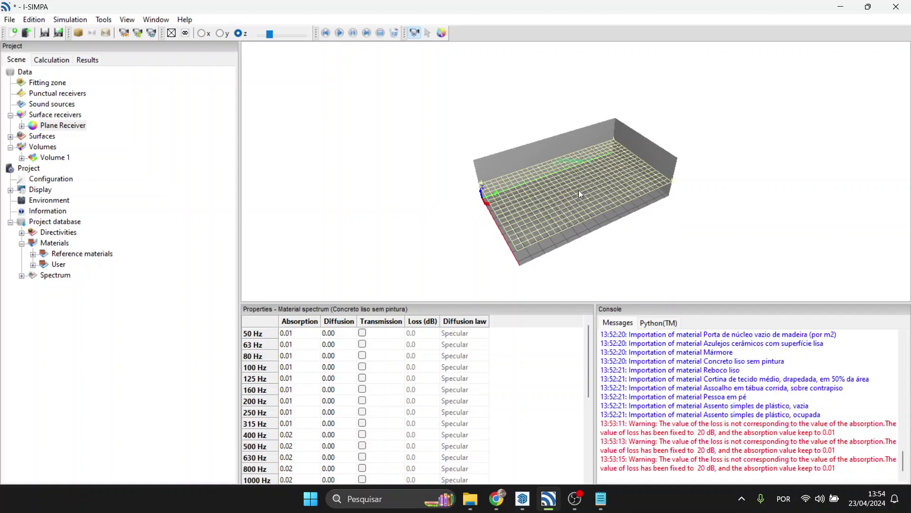
- Expand the plane receiver and examine its Vertex A coordinates against the grid plane in the 3D model
left_click(23, 126)
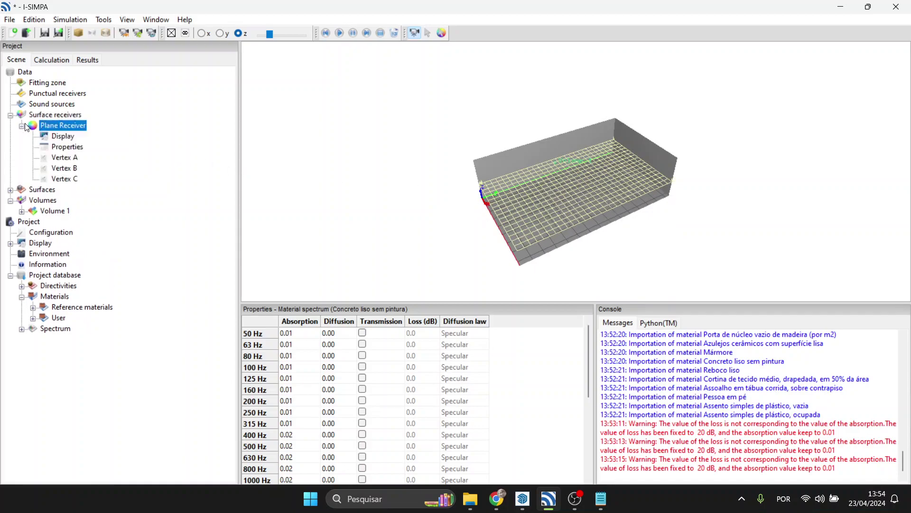
right_click_drag(528, 186, 563, 110)
left_click_drag(563, 111, 670, 191)
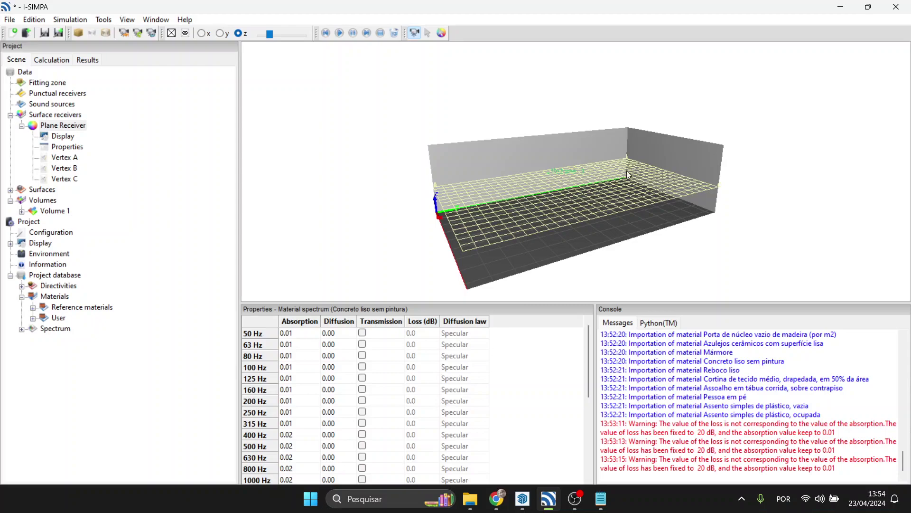
left_click(75, 159)
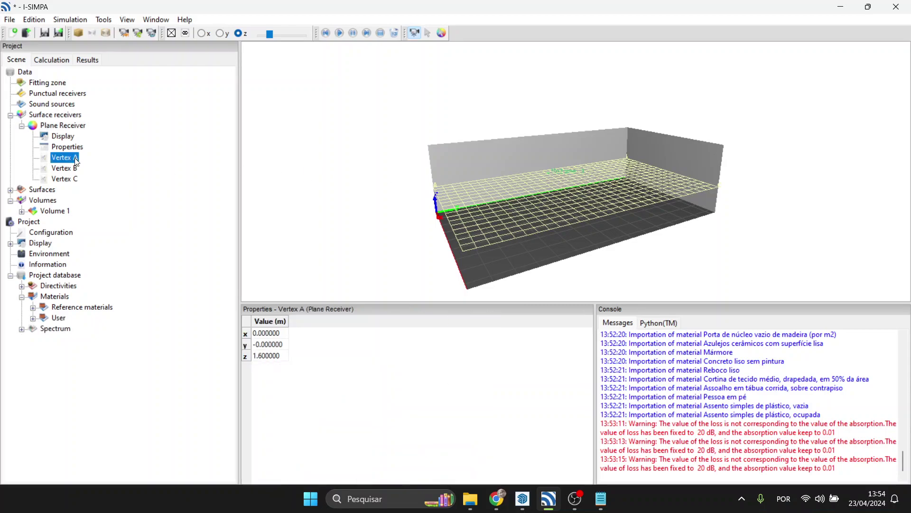
left_click(273, 334)
left_click(279, 356)
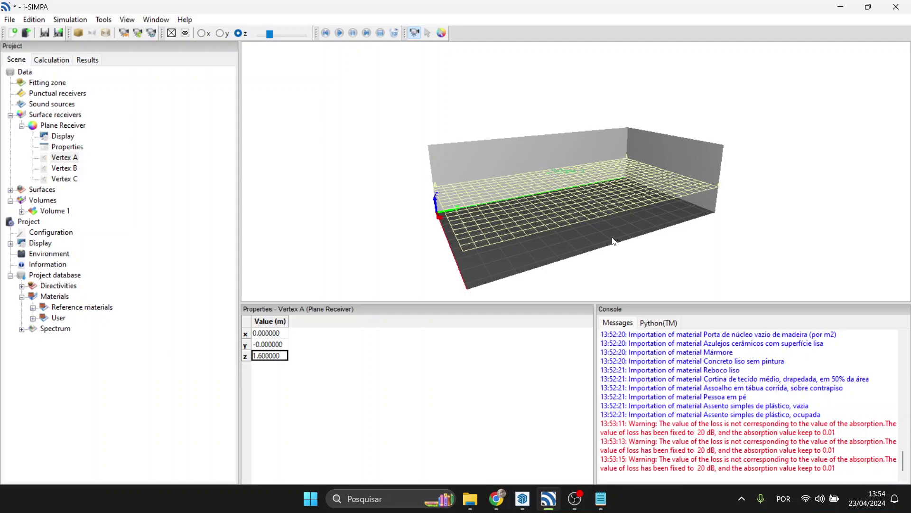
left_click_drag(610, 187, 572, 219)
scroll(576, 231, "up", 5)
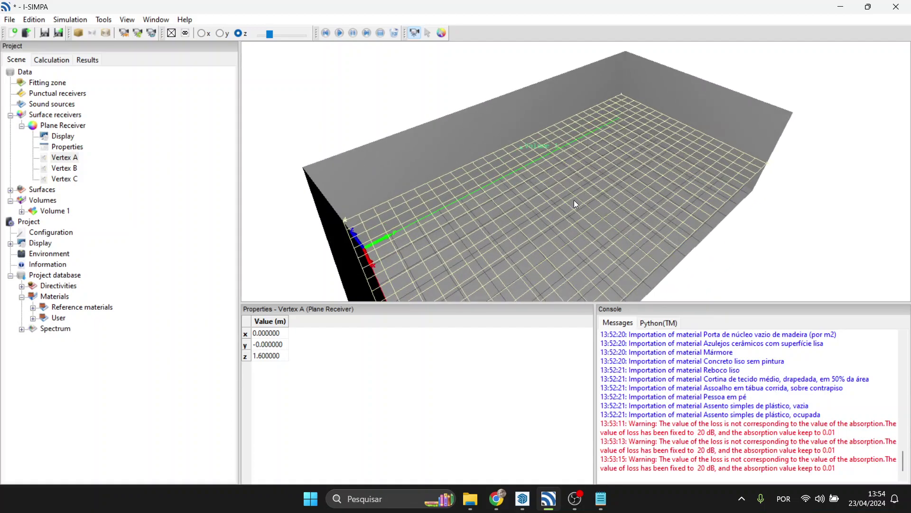
scroll(573, 190, "down", 2)
mouse_move(573, 184)
left_mouse_down()
mouse_move(581, 167)
mouse_move(613, 169)
mouse_move(601, 197)
mouse_move(571, 198)
mouse_move(557, 216)
mouse_move(569, 170)
mouse_move(585, 172)
left_mouse_up()
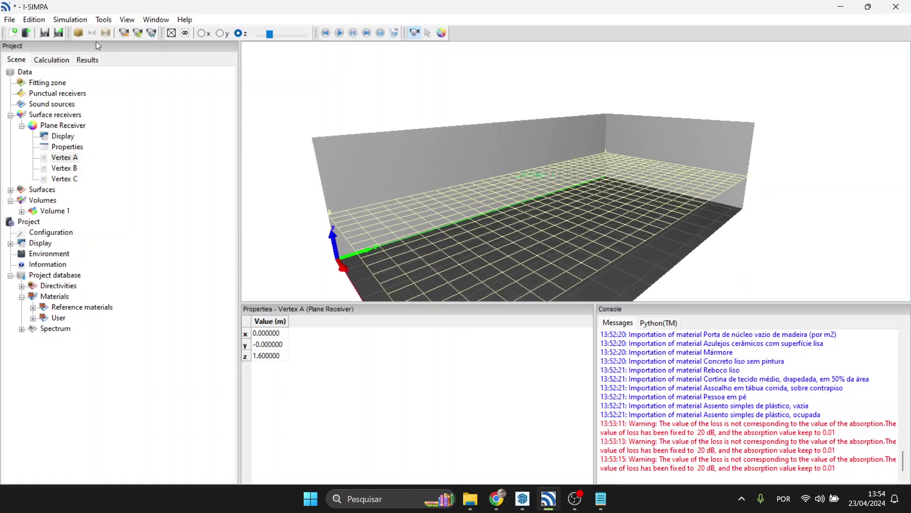
- Set the plane receiver's grid resolution to 0.1 m
left_click(74, 148)
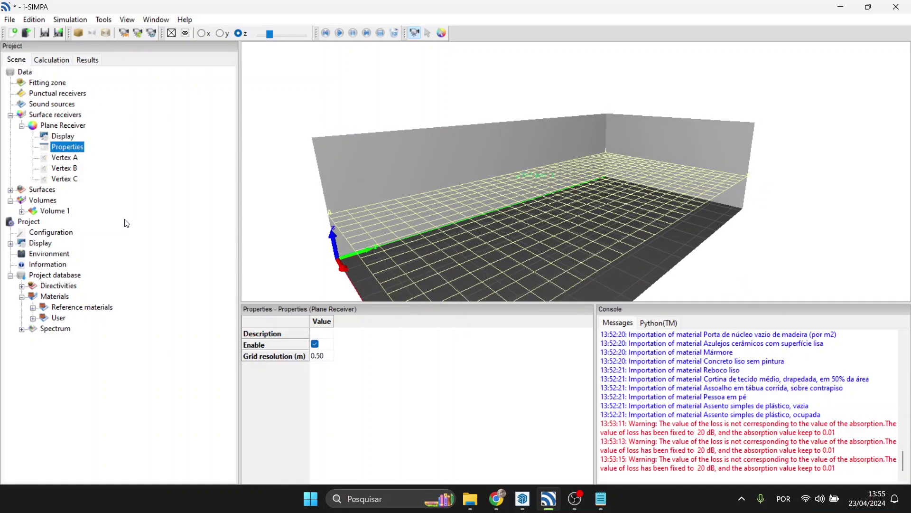
left_click(322, 360)
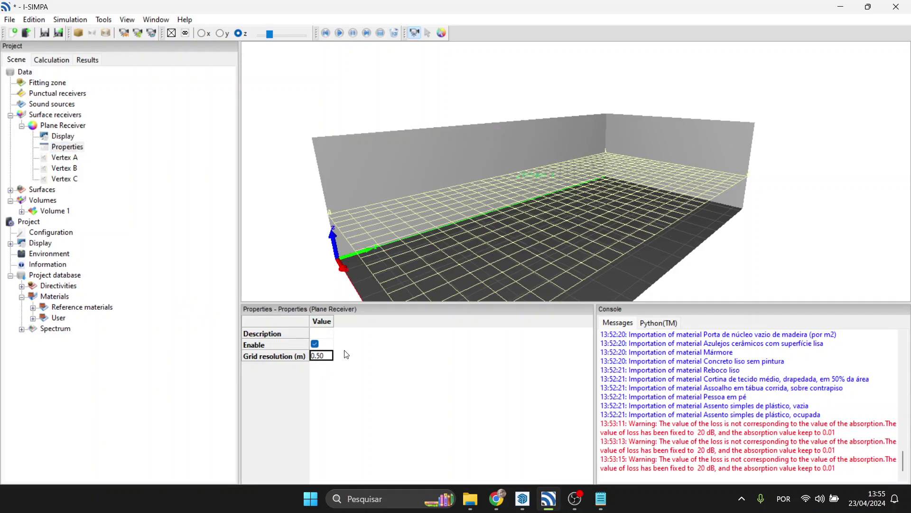
left_click(322, 360)
double_click(321, 356)
type("0.1")
key("Return")
left_click_drag(503, 266, 575, 197)
- Set the plane receiver's grid resolution to 1 m
left_click(328, 355)
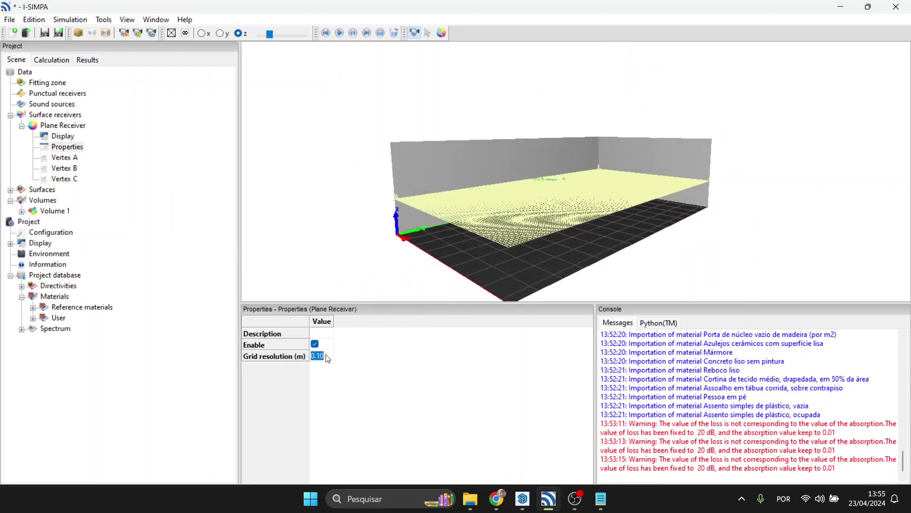
type("1")
key("Return")
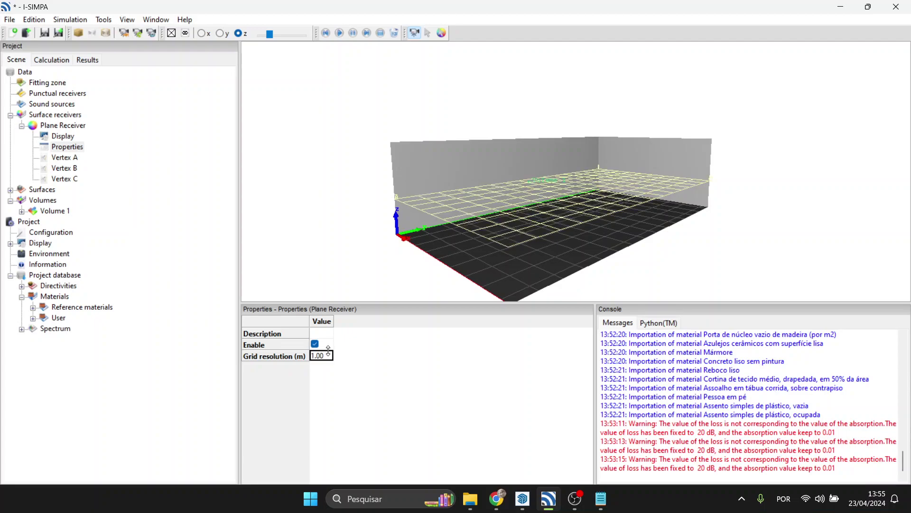
left_click_drag(573, 184, 587, 154)
- Set the plane receiver's grid resolution to 0.5 m and collapse the Surface receivers branch
double_click(321, 356)
type("0.5")
key("Return")
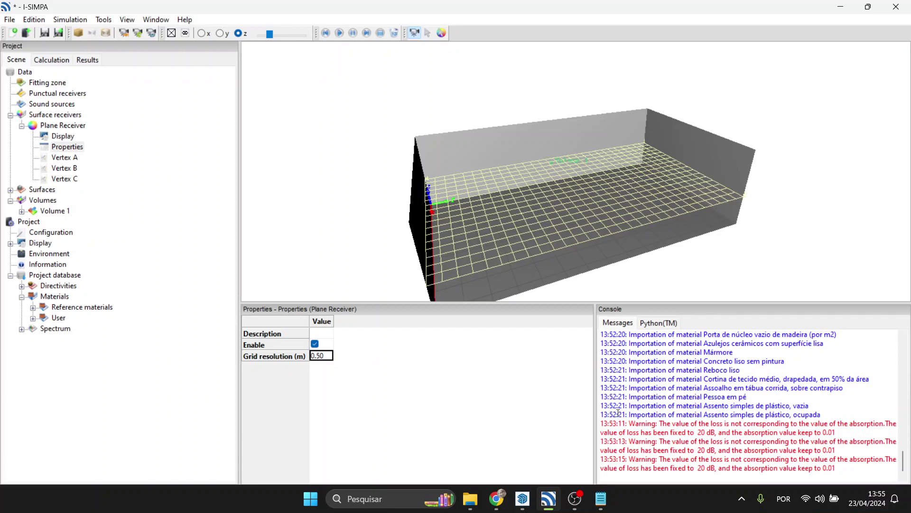
left_click_drag(621, 240, 649, 211)
left_click(21, 126)
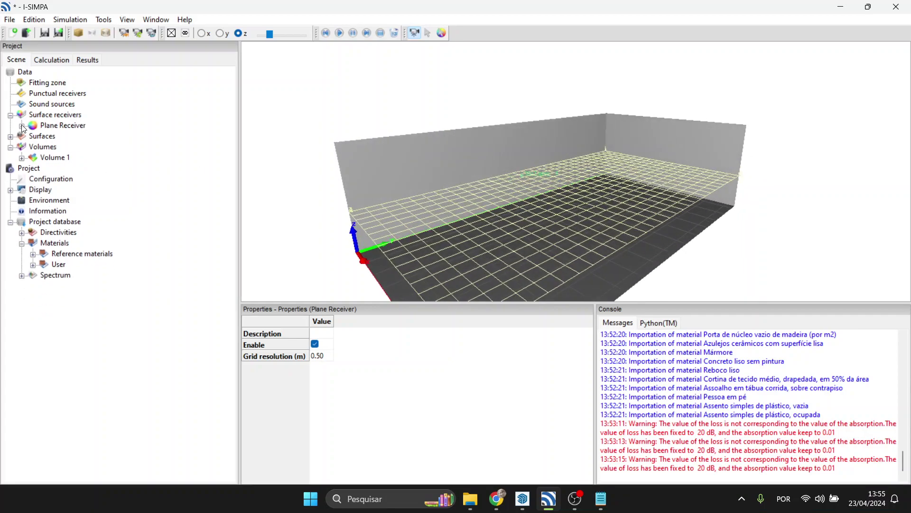
left_click(10, 115)
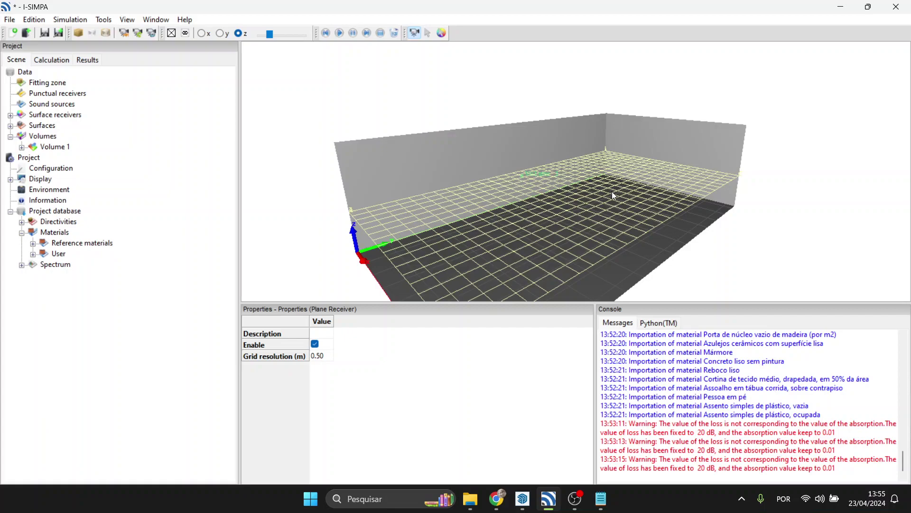
- Add a new individual receiver to the punctual receivers
left_click(71, 97)
right_click(76, 97)
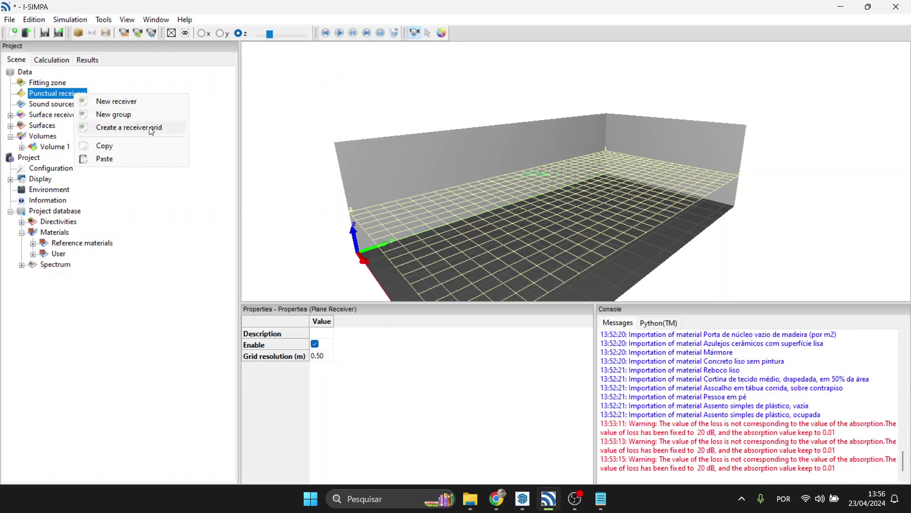
left_click(142, 101)
left_click_drag(485, 147, 442, 232)
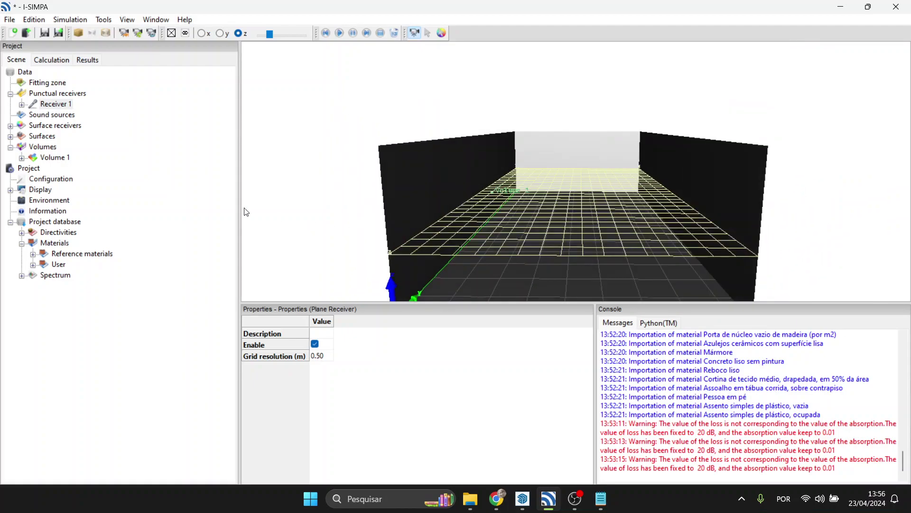
- Position the punctual receiver Receiver 1 at x 2 m, y 4 m and z 1.6 m
left_click(22, 105)
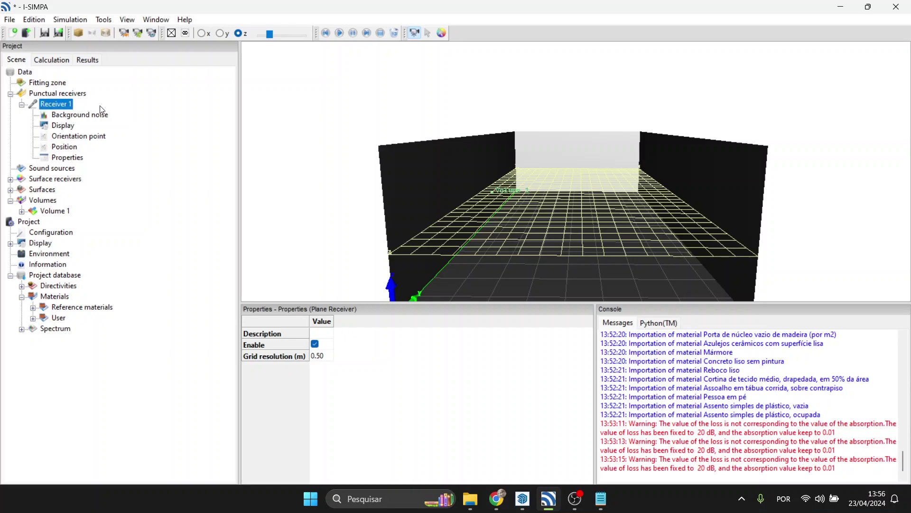
left_click(71, 149)
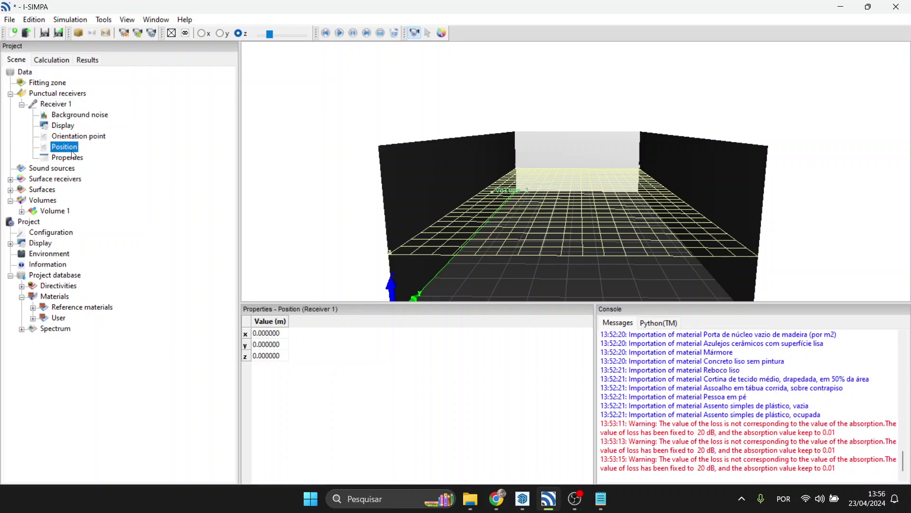
left_click(285, 333)
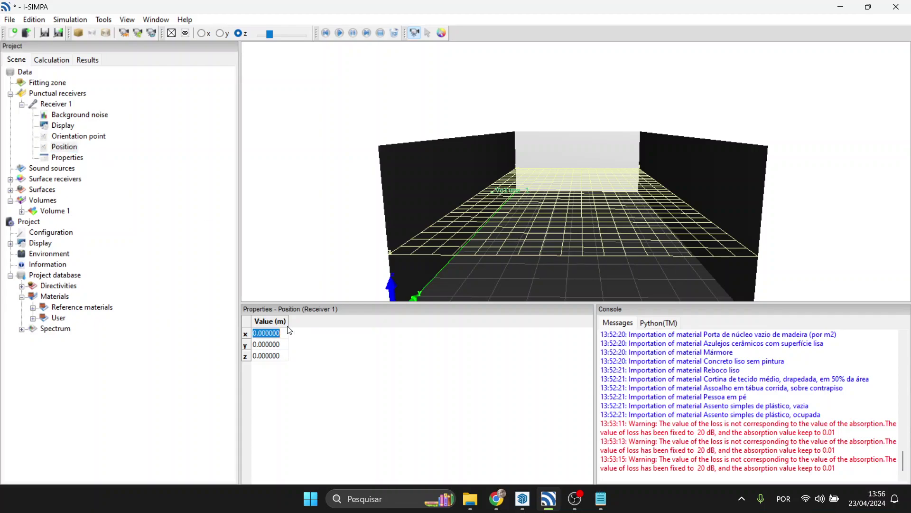
type("2")
key("BackSpace")
key("BackSpace")
type("2")
key("Return")
type("4")
key("Return")
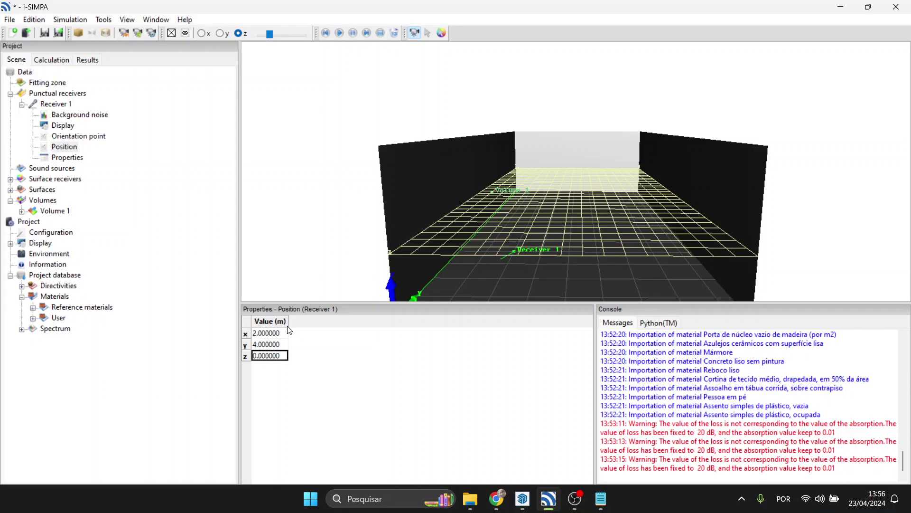
type("1.6")
key("Return")
scroll(536, 189, "up", 3)
left_click_drag(536, 185, 495, 178)
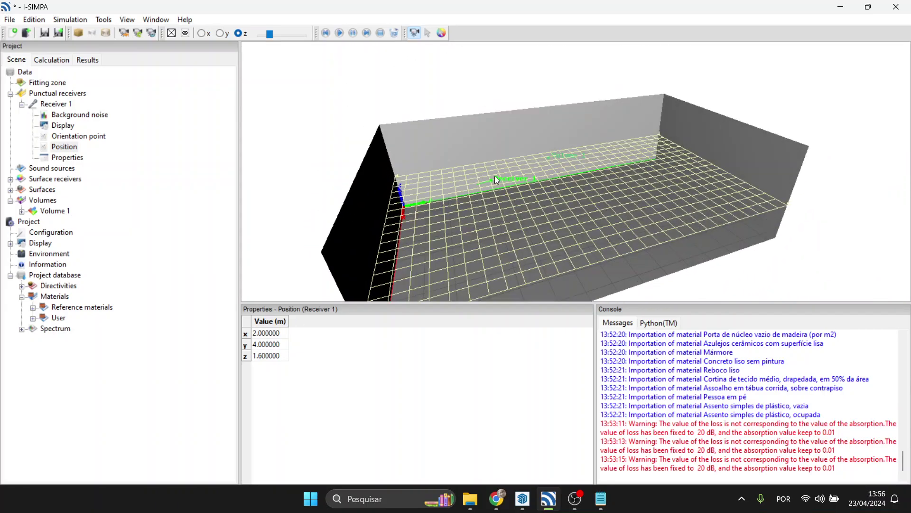
- Collapse the Punctual receivers branch and add a new source to the sound sources
left_click(21, 104)
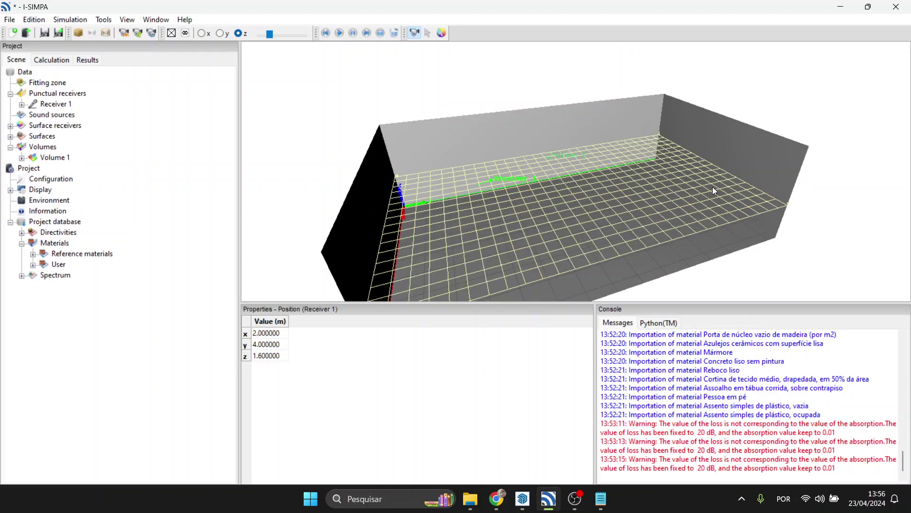
left_click(10, 94)
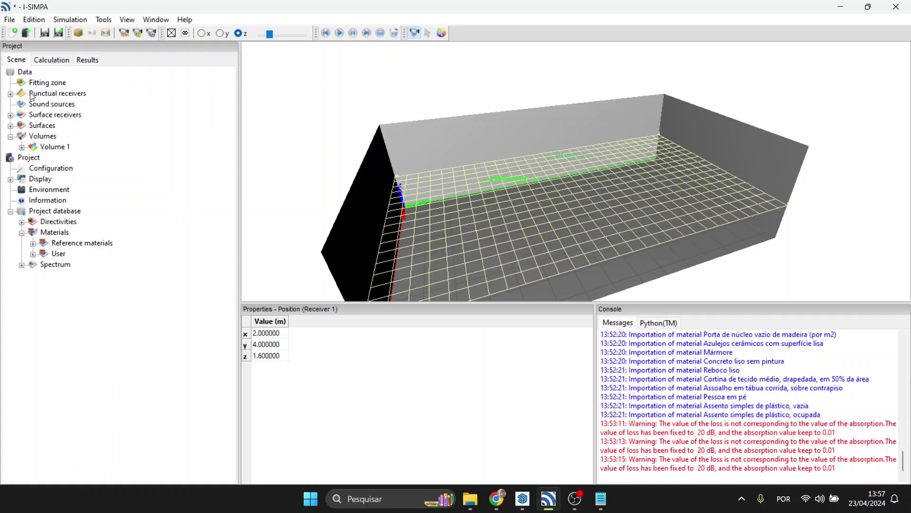
left_click(68, 107)
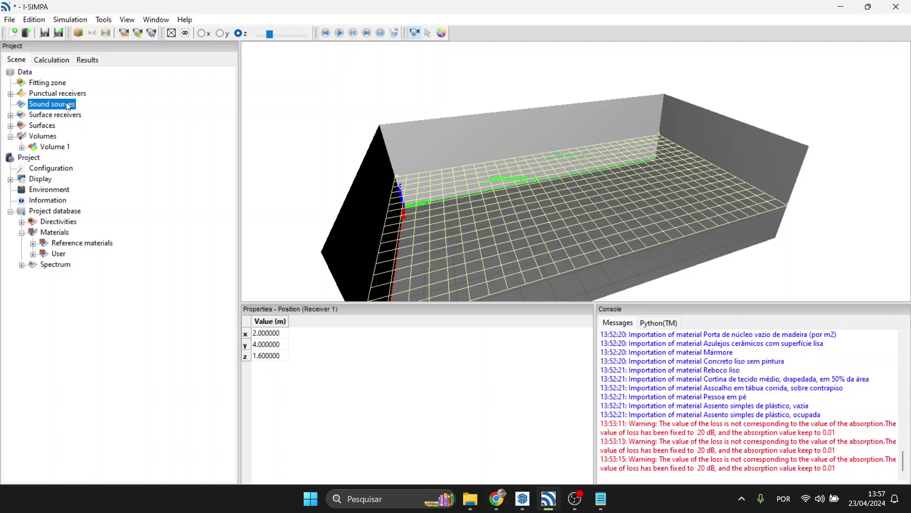
right_click(68, 106)
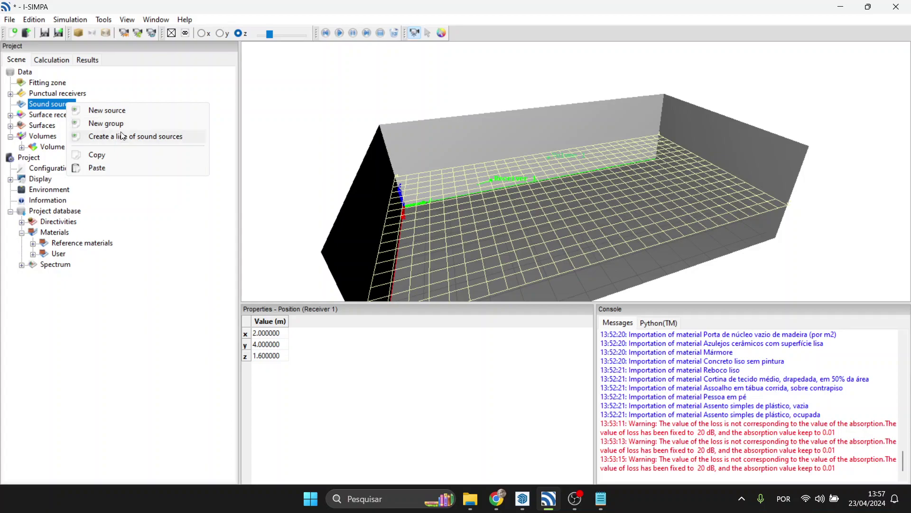
left_click(122, 111)
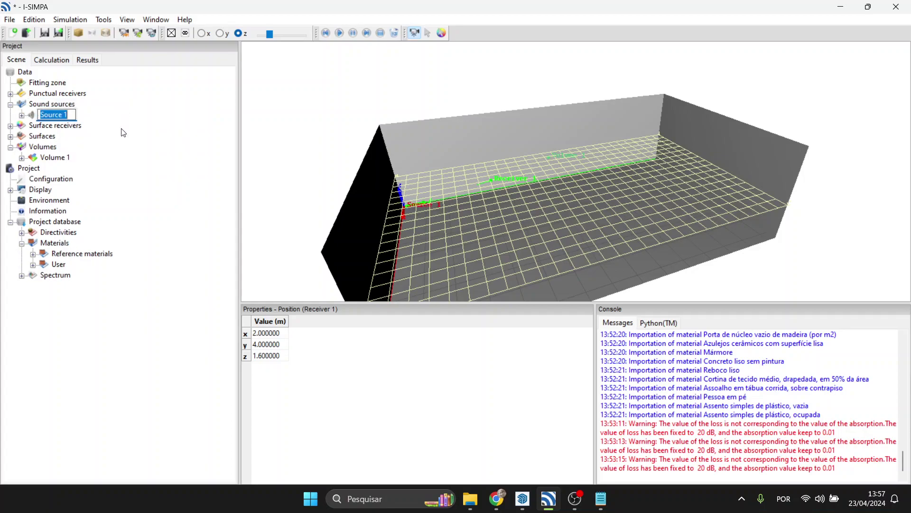
- Set the new sound source's position to x 1 m and y 6 m
left_click(22, 115)
left_click(64, 136)
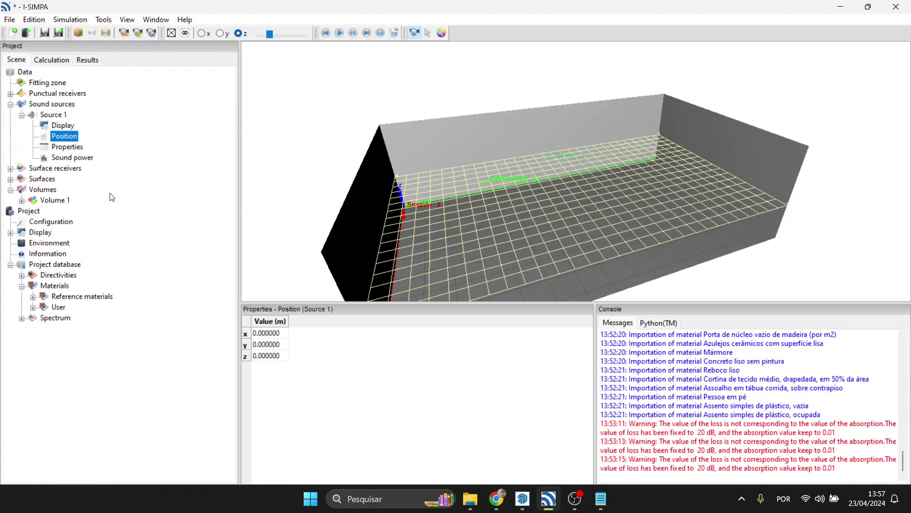
left_click(272, 334)
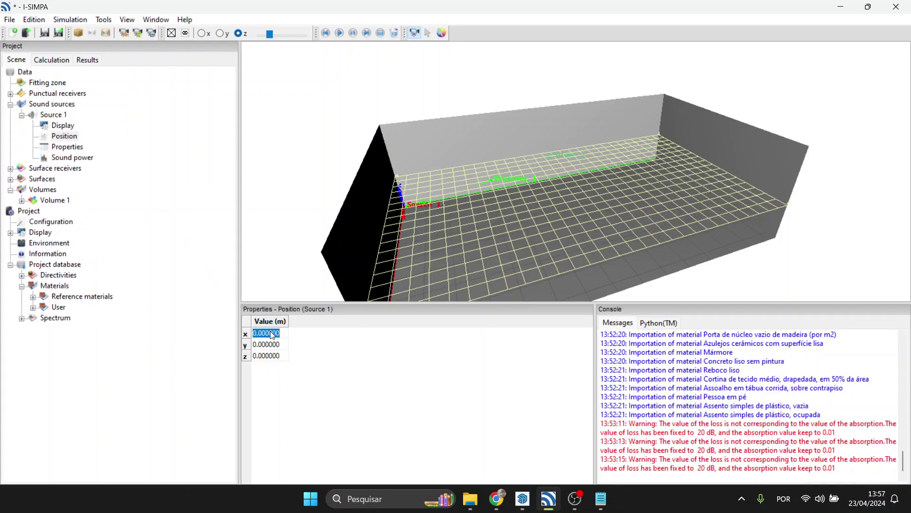
type("2")
type("1")
key("Return")
type("6")
key("Return")
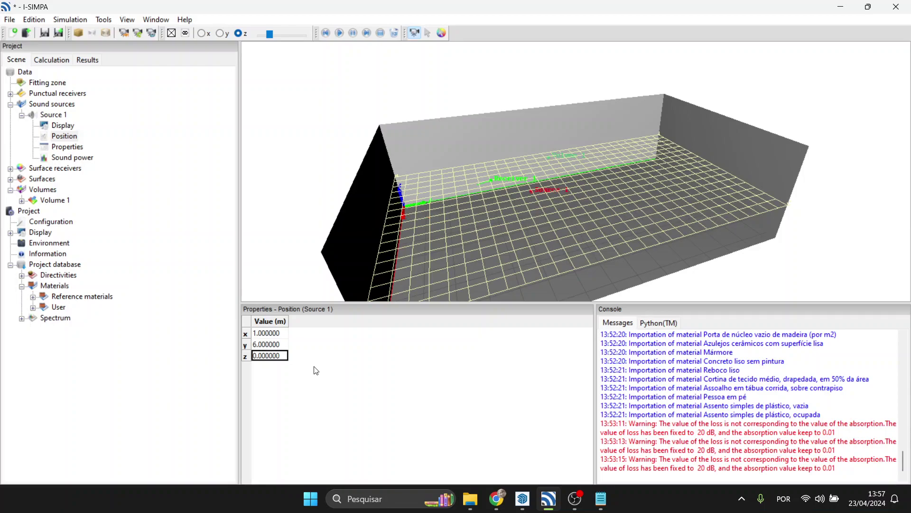
- Change Source 1's position to y 10 m and set its z to 2.3 m
left_click(286, 345)
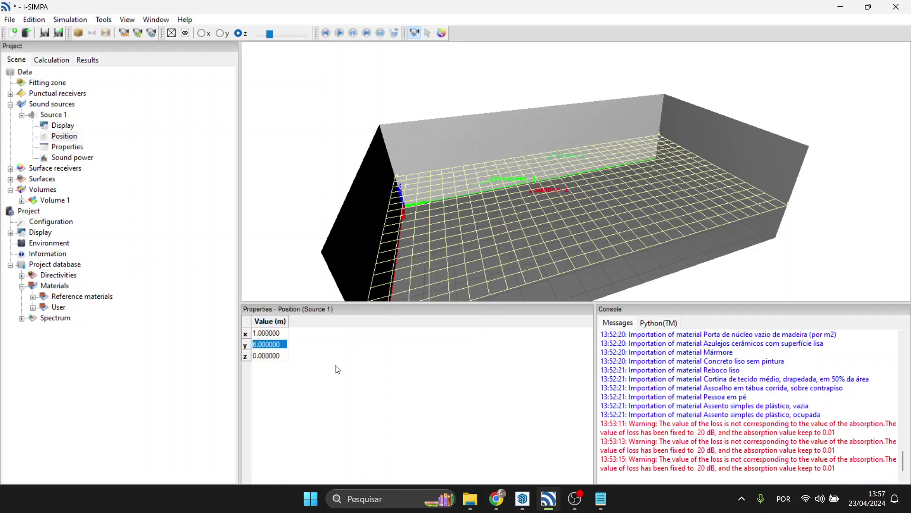
type("10")
key("Return")
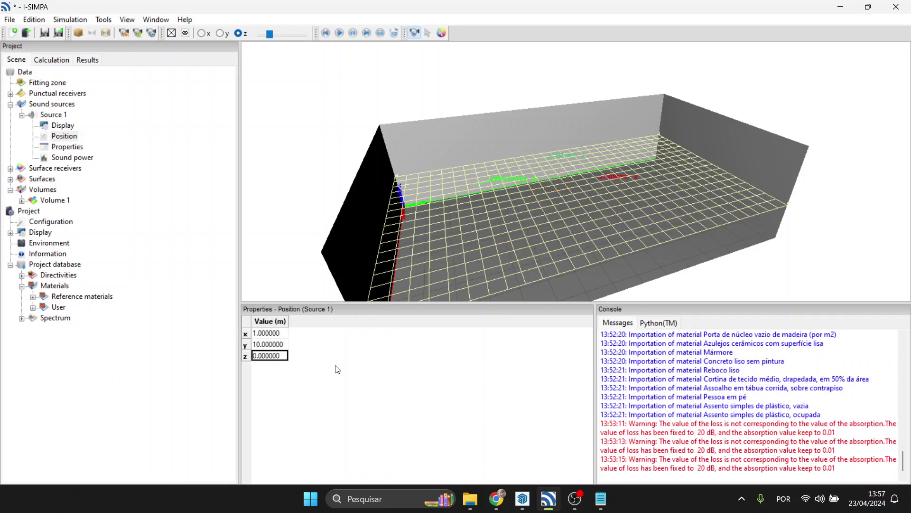
type("2.3")
key("Return")
left_click_drag(685, 190, 536, 172)
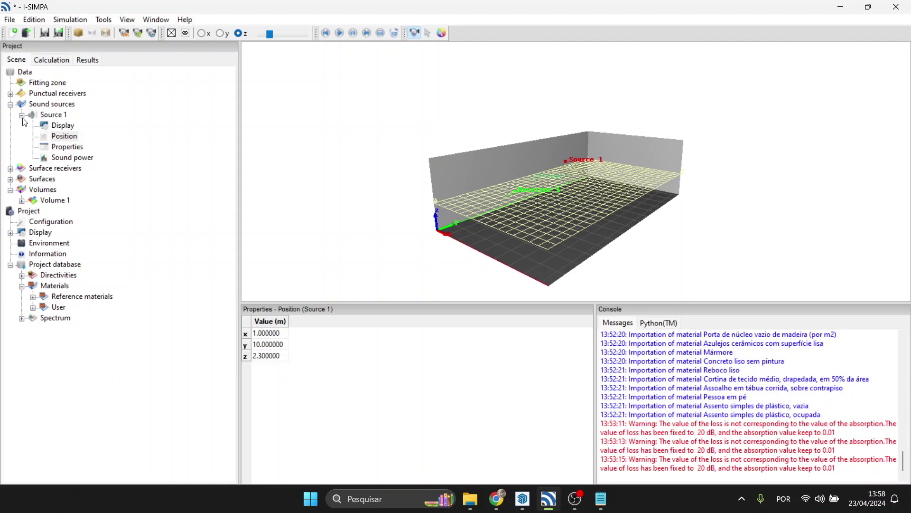
- Examine Source 1's sound power table and the spectrum types available for it
left_click(65, 159)
scroll(505, 387, "down", 5)
scroll(504, 385, "up", 2)
scroll(504, 385, "up", 3)
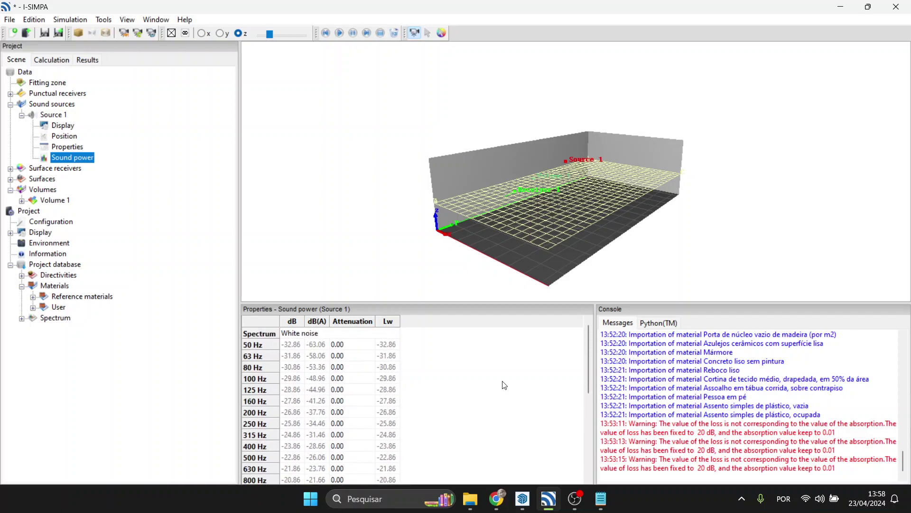
left_click_drag(597, 200, 559, 152)
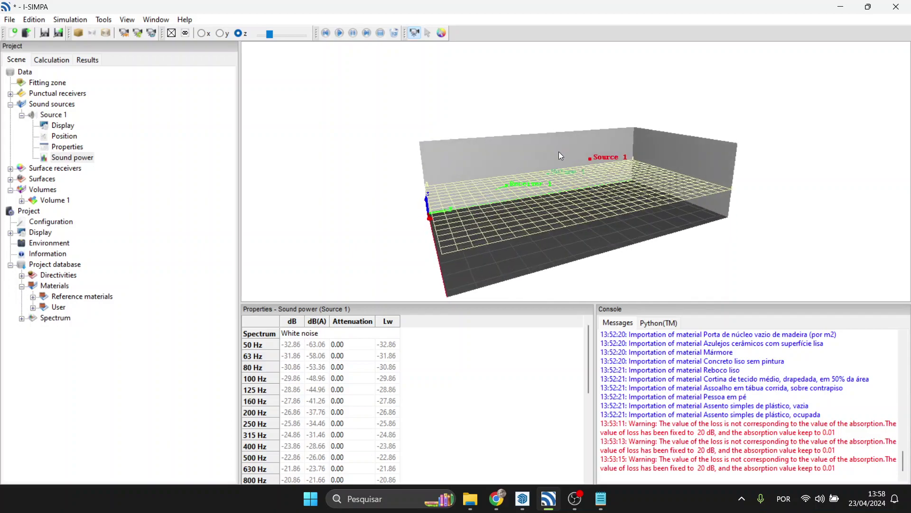
left_click(345, 337)
left_click(397, 335)
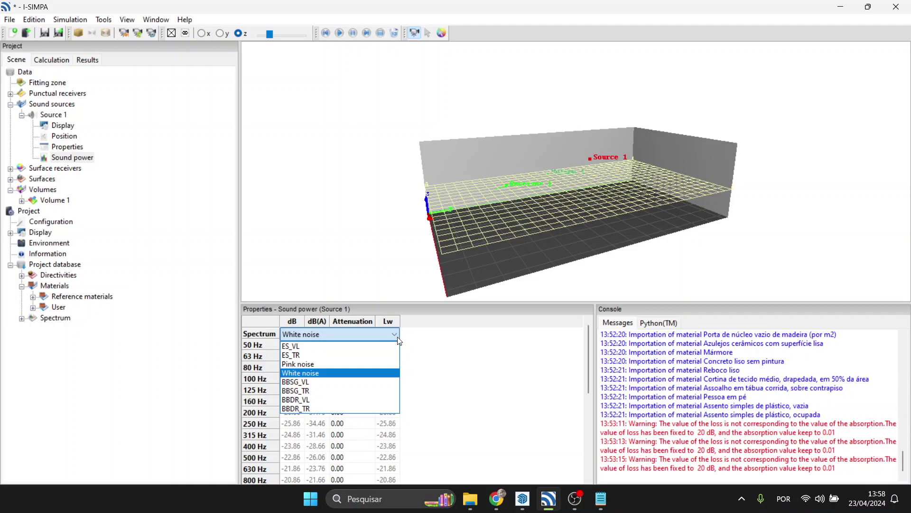
left_click(399, 340)
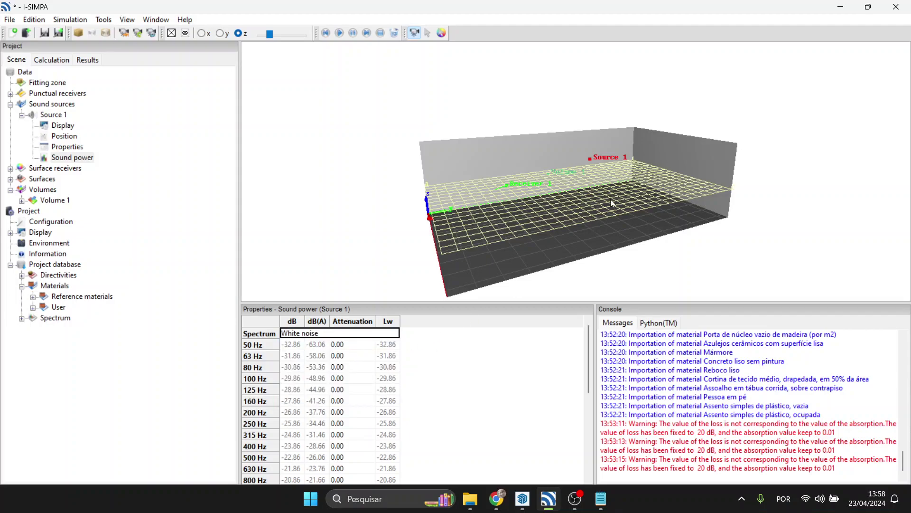
- Set Source 1's global Lw to 90 and review the levels across the frequency bands
scroll(424, 347, "down", 1)
scroll(424, 347, "down", 5)
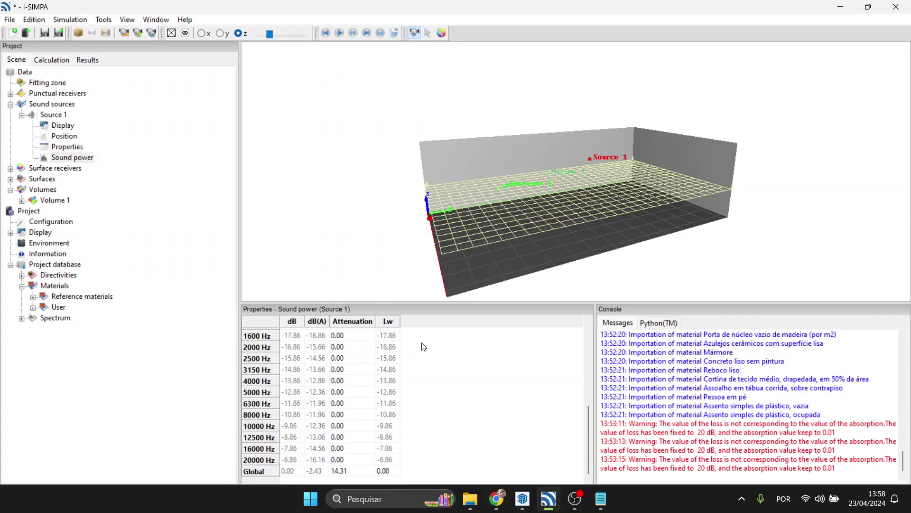
scroll(424, 347, "up", 5)
scroll(400, 353, "down", 5)
left_click(389, 471)
type("90")
key("Return")
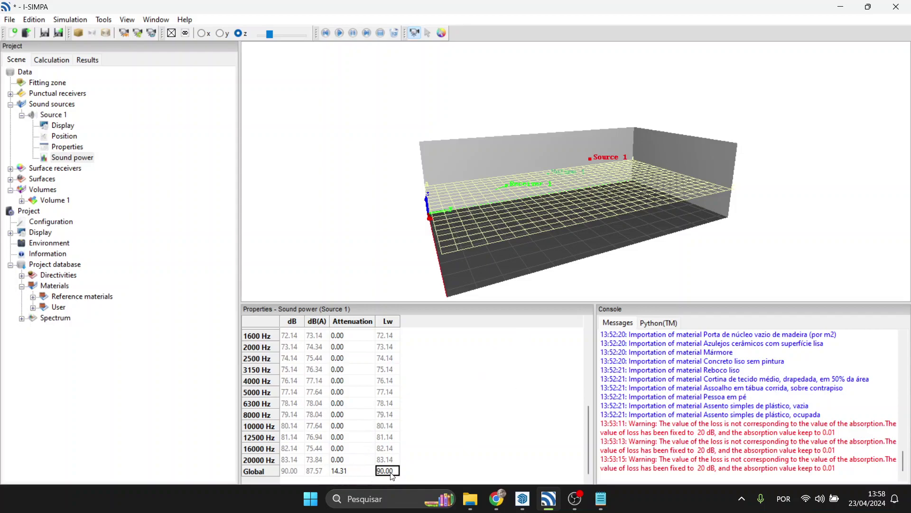
scroll(411, 445, "up", 4)
scroll(411, 445, "down", 4)
scroll(387, 426, "down", 1)
scroll(387, 426, "up", 4)
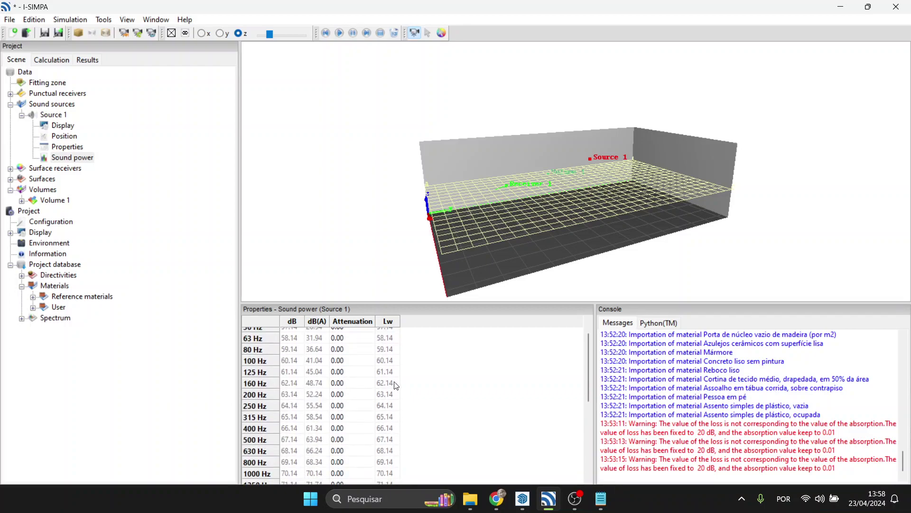
scroll(389, 429, "down", 4)
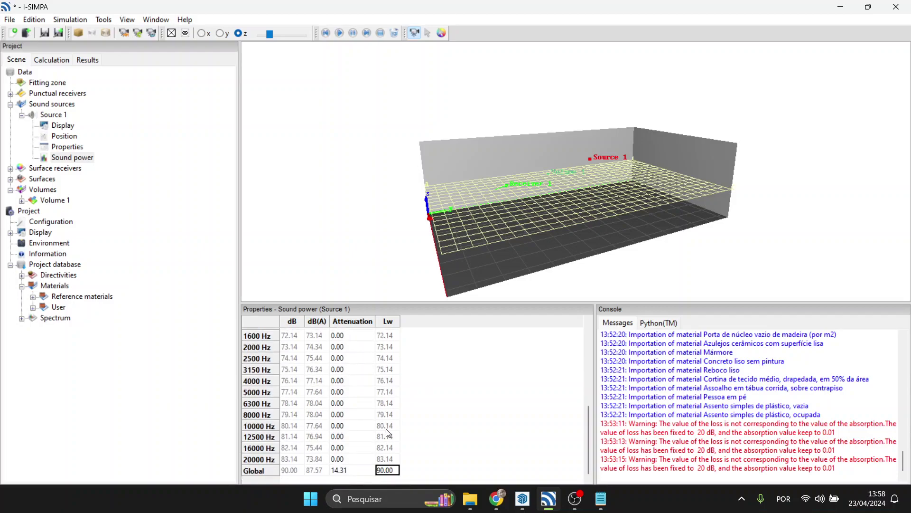
- Set the attenuation of Source 1's 50 Hz band to -20
left_click(354, 470)
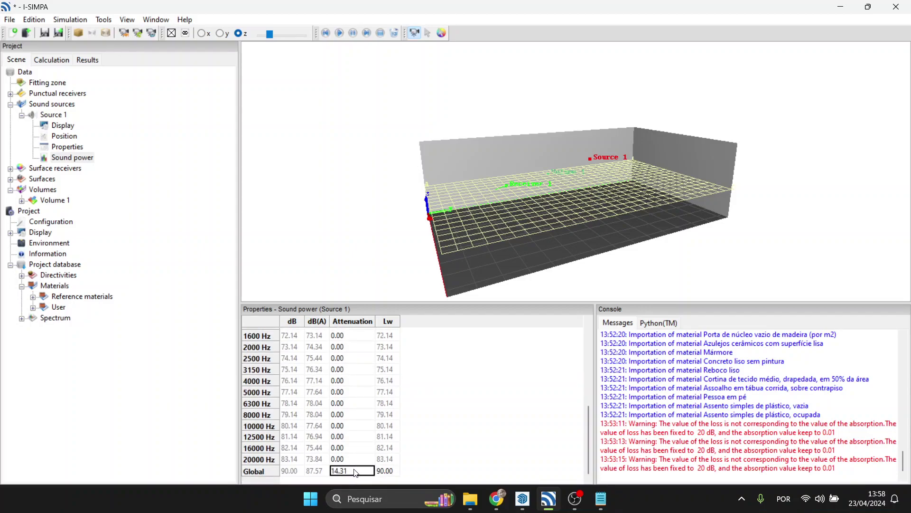
scroll(451, 440, "up", 5)
left_click(390, 349)
left_click(357, 349)
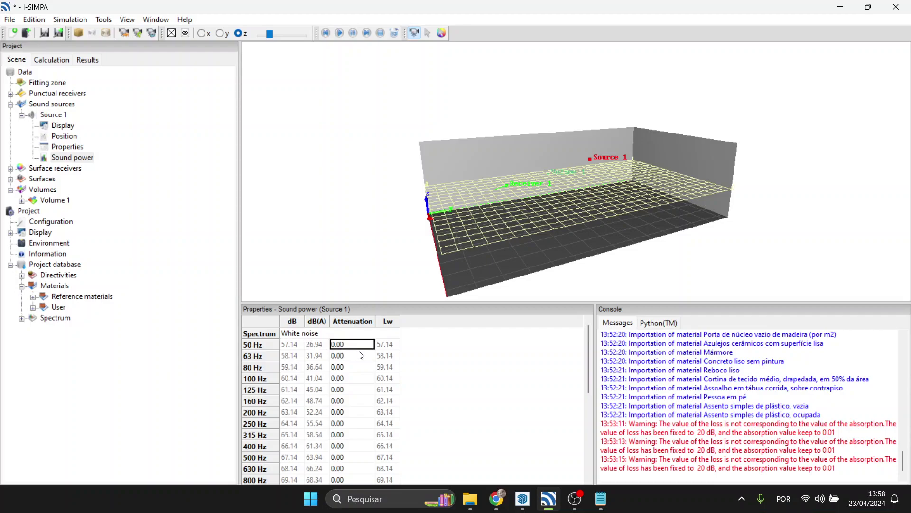
type("-20")
key("Return")
- Set the attenuation of Source 1's 80 Hz band to 10
scroll(401, 374, "down", 5)
scroll(401, 374, "up", 5)
left_click(352, 348)
left_click(355, 366)
type("10")
key("Return")
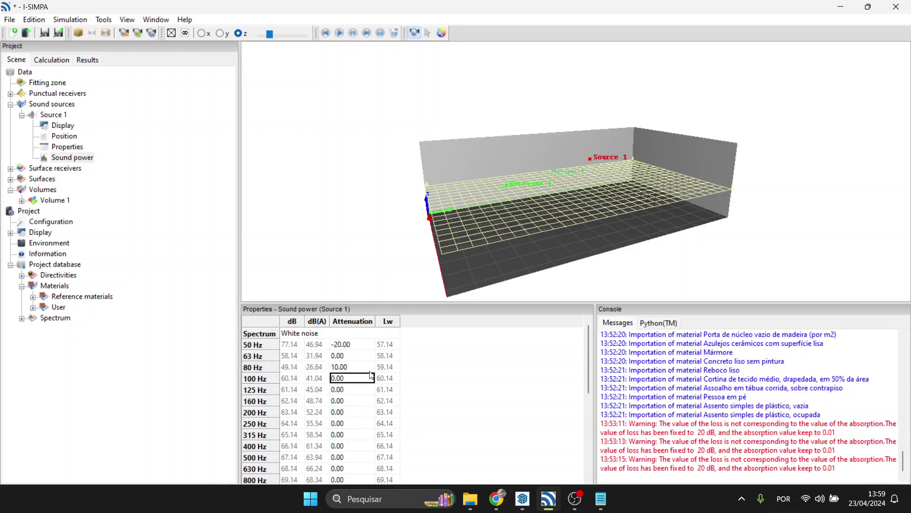
- Compare the dB and Lw columns of Source 1's sound power across the frequency bands
left_click(290, 369)
left_click(289, 345)
left_click(290, 378)
left_click(290, 356)
left_click(291, 346)
scroll(291, 351, "down", 5)
scroll(290, 351, "up", 5)
left_click(295, 322)
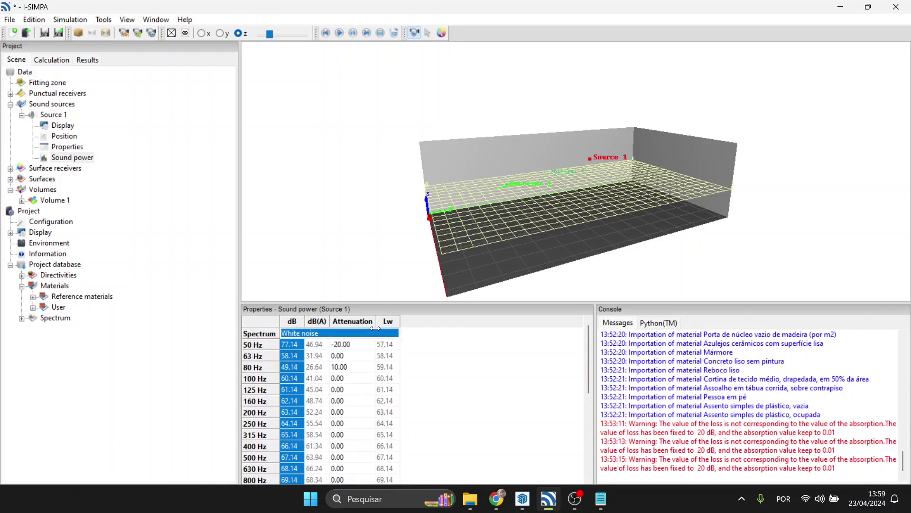
left_click(392, 323)
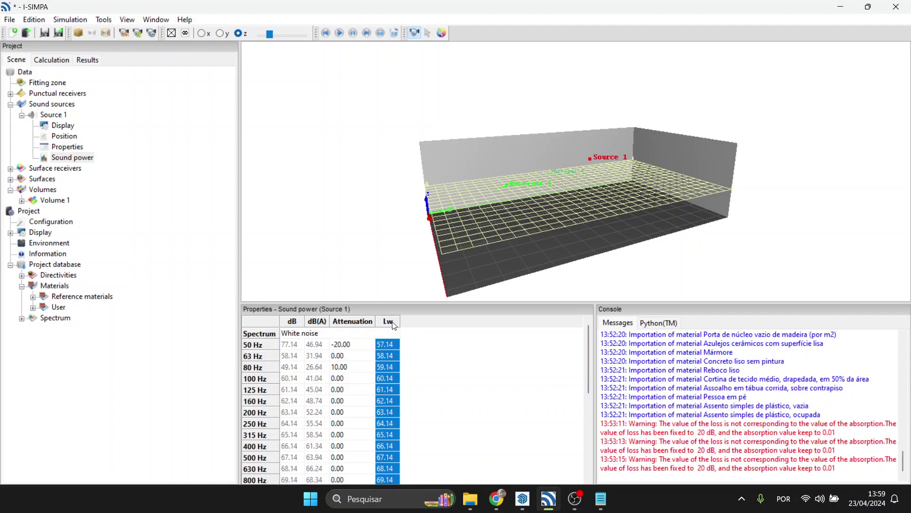
left_click(363, 389)
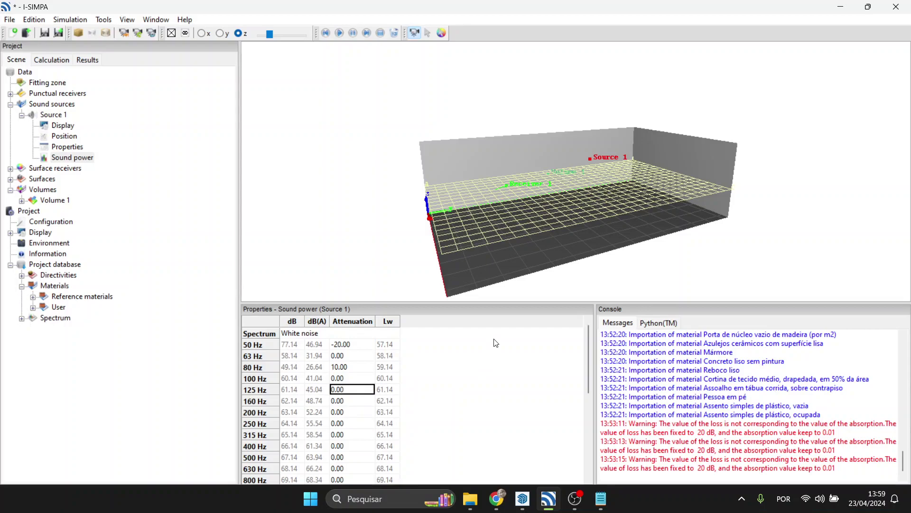
- Collapse the Sound sources branch and open the calculation properties of Classical theory of reverberation
left_click_drag(627, 128, 608, 137)
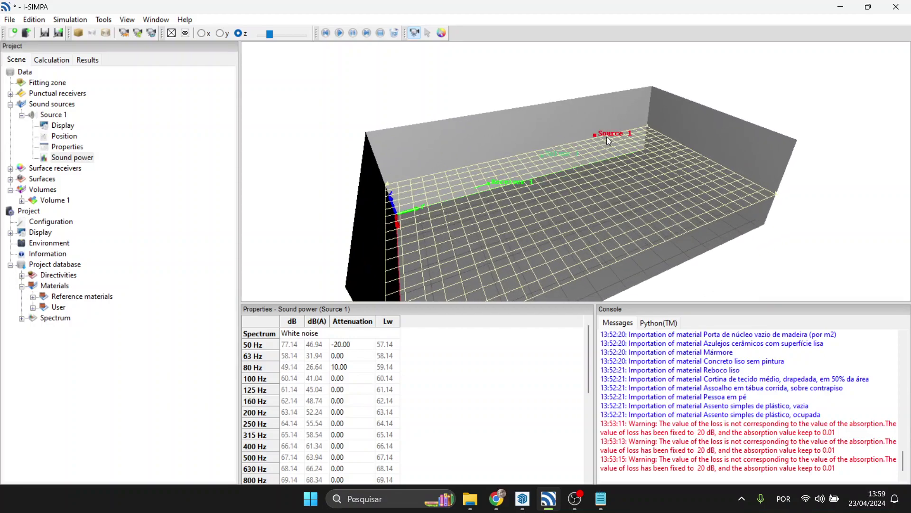
left_click(10, 104)
left_click(58, 62)
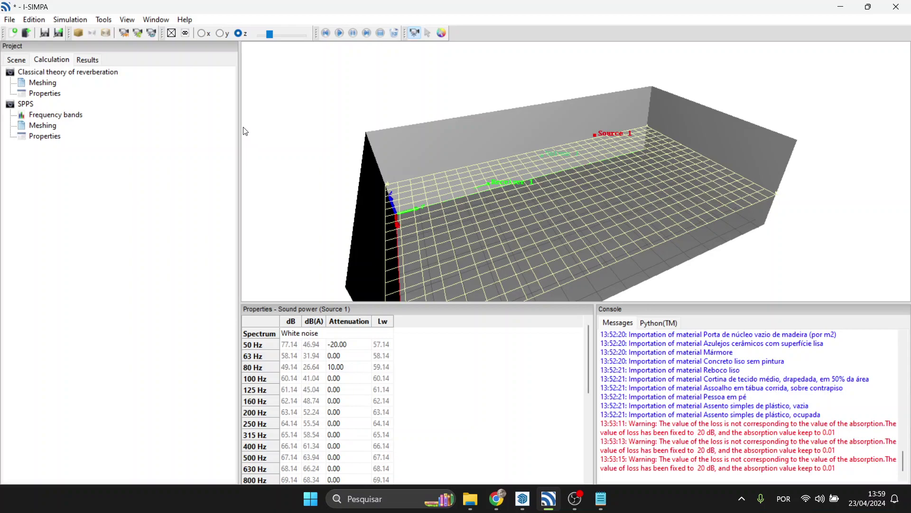
left_click_drag(208, 126, 208, 126)
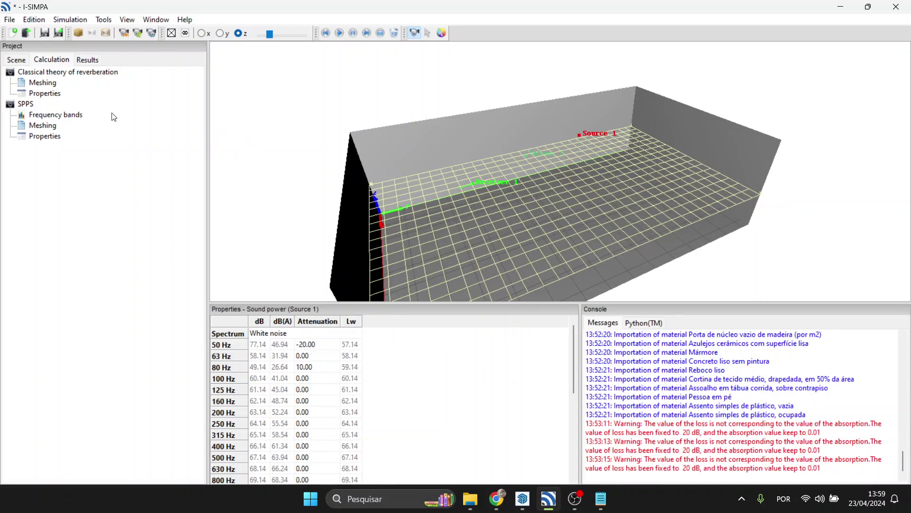
left_click(45, 73)
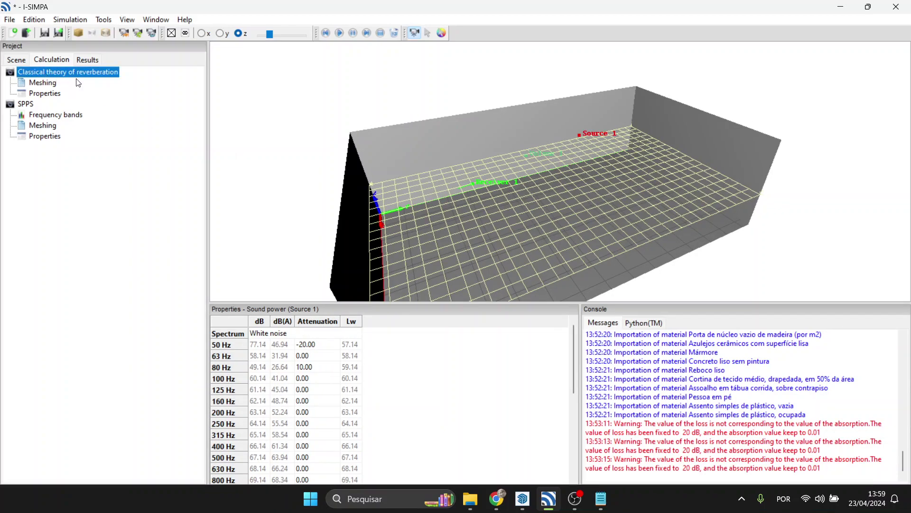
left_click(47, 93)
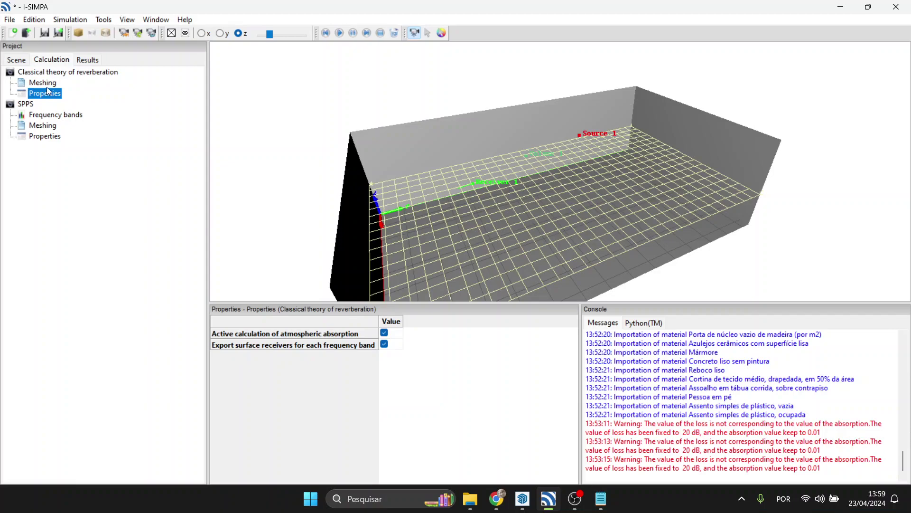
- Deactivate the 50, 63 and 80 Hz bands in the SPPS frequency bands
left_click(49, 84)
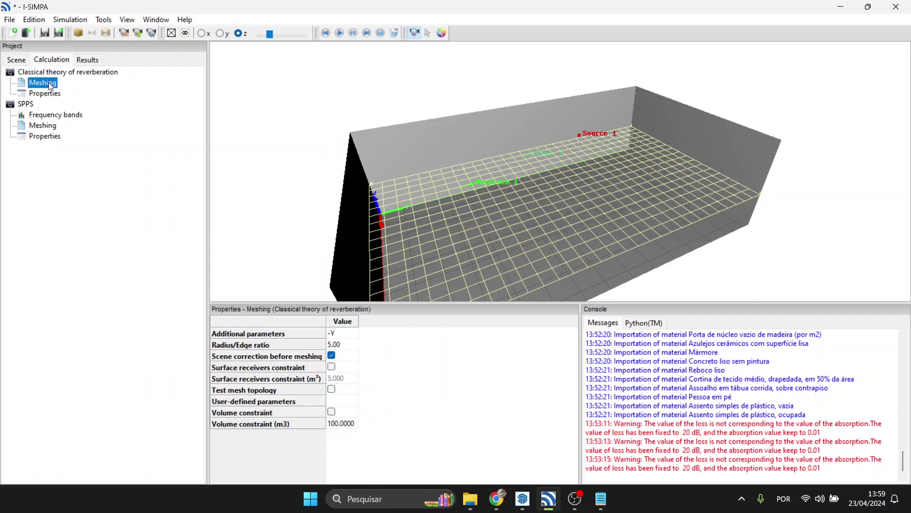
left_click(59, 94)
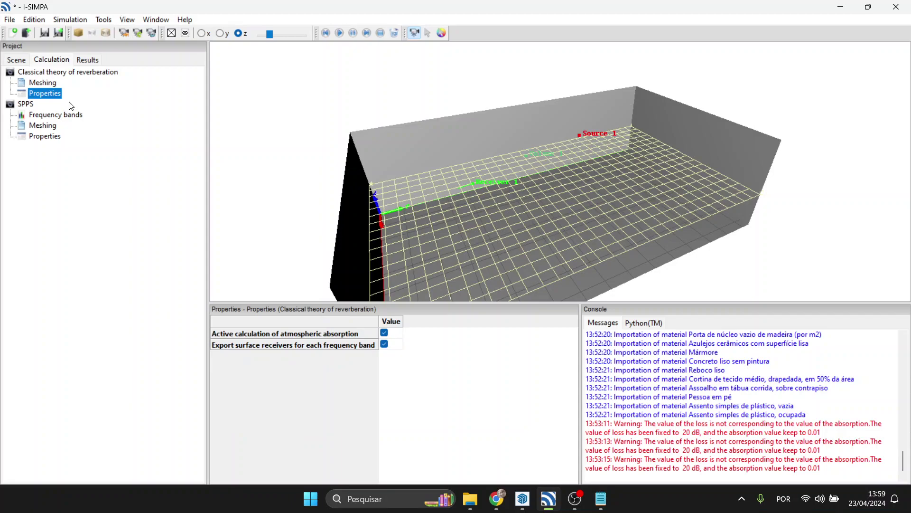
left_click(27, 104)
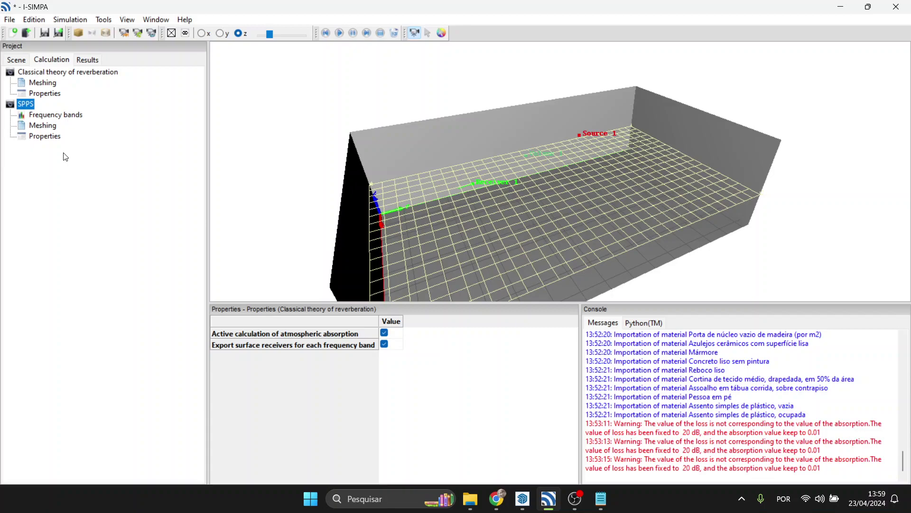
left_click(61, 115)
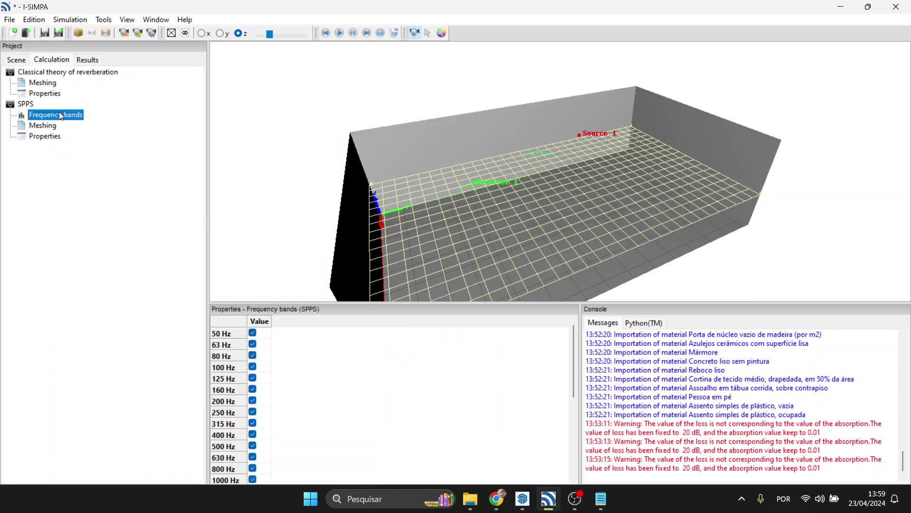
left_click_drag(574, 390, 550, 347)
left_click(255, 335)
left_click(254, 345)
left_click(253, 354)
left_click(252, 344)
left_click(252, 355)
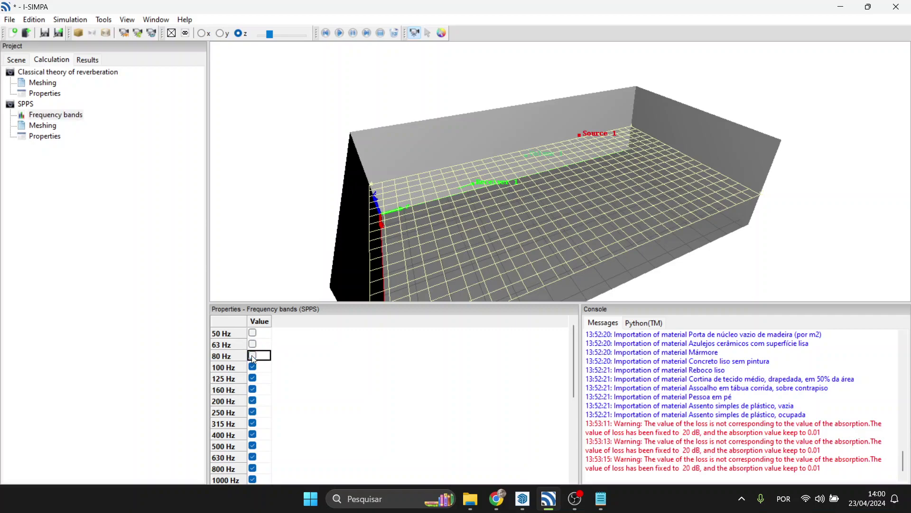
- Deactivate the 20000 and 16000 Hz bands for the SPPS calculation
left_click_drag(441, 292, 443, 242)
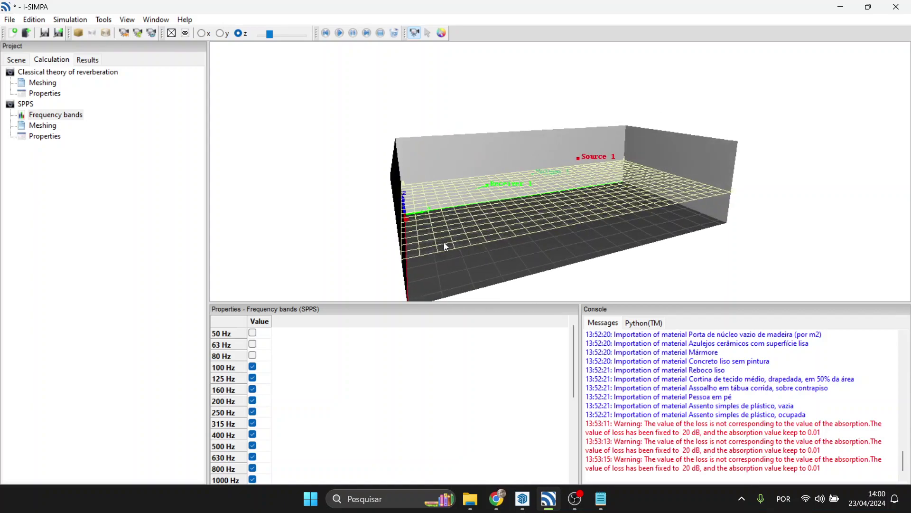
scroll(434, 353, "down", 5)
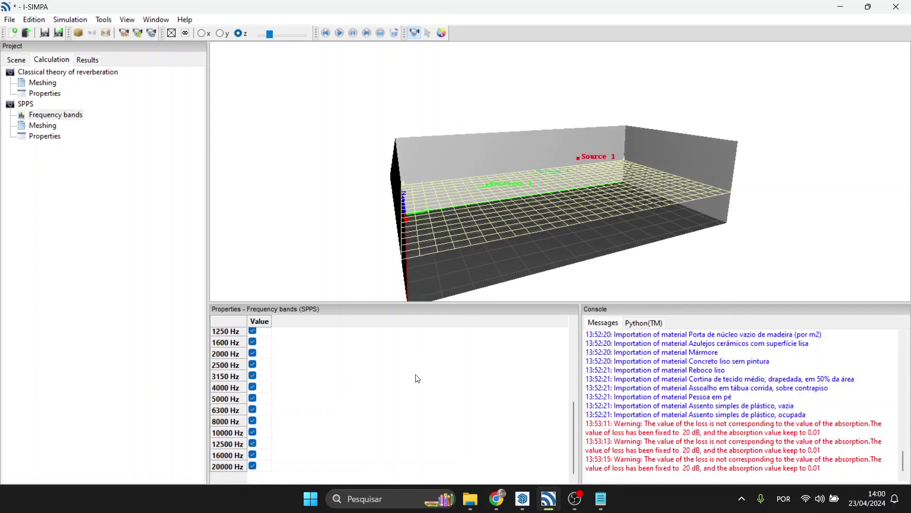
left_click(257, 468)
left_click(254, 454)
- Deactivate the SPPS bands at 100, 160, 200, 315, 400 and 630 Hz, keeping 125, 250 and 500 Hz active
scroll(265, 403, "up", 3)
scroll(265, 402, "up", 2)
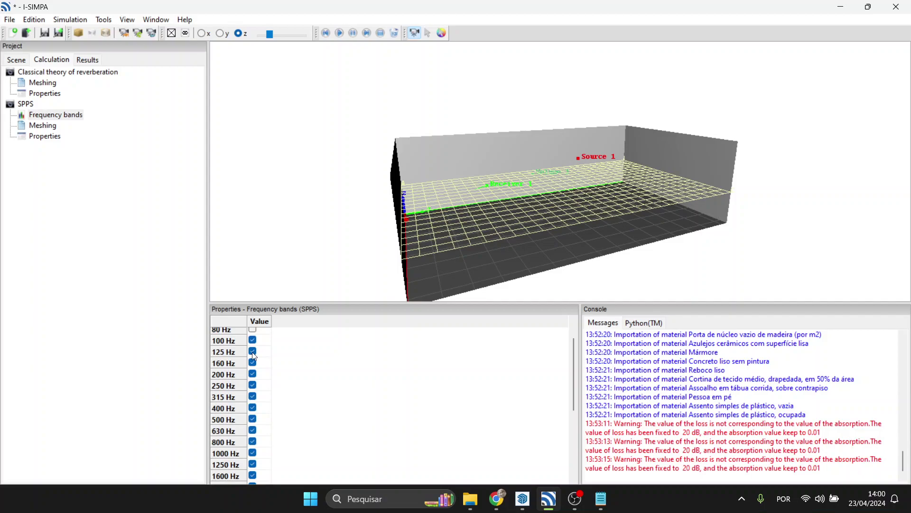
left_click(253, 352)
left_click(253, 341)
left_click(253, 341)
left_click(253, 351)
left_click(253, 352)
left_click(253, 363)
left_click(253, 363)
left_click(256, 375)
left_click(255, 375)
left_click(255, 397)
left_click(255, 396)
left_click(255, 408)
left_click(255, 408)
scroll(255, 411, "down", 1)
left_click(255, 406)
left_click(255, 406)
- Deactivate the SPPS bands at 800, 1250, 1600, 2500 and 3150 Hz, keeping 1000 and 2000 Hz active
scroll(255, 411, "down", 2)
left_click(253, 362)
left_click(254, 363)
left_click(254, 384)
left_click(254, 383)
left_click(253, 395)
left_click(254, 395)
left_click(254, 419)
left_click(254, 419)
left_click(253, 430)
left_click(254, 430)
- Deactivate the SPPS bands at 5000, 6300, 10000 and 12500 Hz, keeping 4000 and 8000 Hz active
scroll(255, 426, "down", 2)
left_click(254, 398)
left_click(254, 398)
left_click(254, 410)
left_click(254, 409)
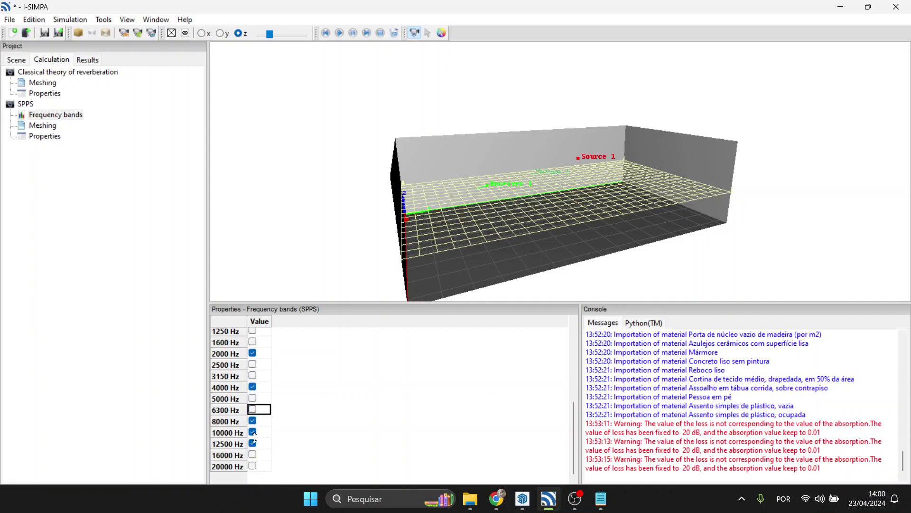
left_click(254, 432)
left_click(254, 432)
left_click(254, 443)
left_click(254, 443)
scroll(366, 402, "up", 5)
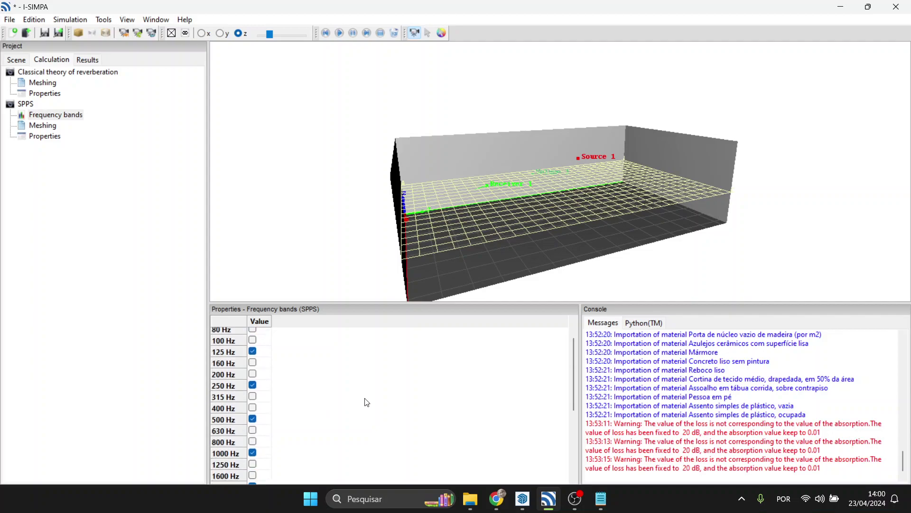
- Enable the mesh topology test in the SPPS meshing settings
left_click(47, 125)
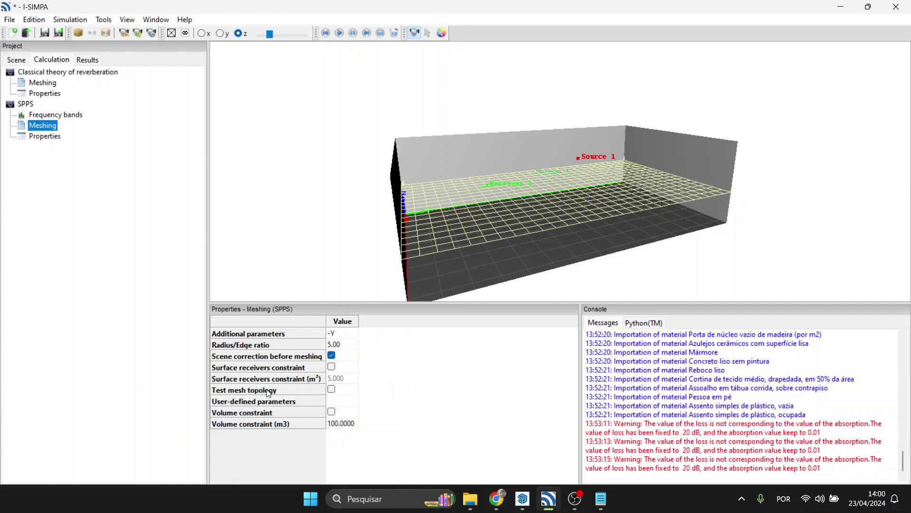
left_click(331, 389)
left_click(331, 389)
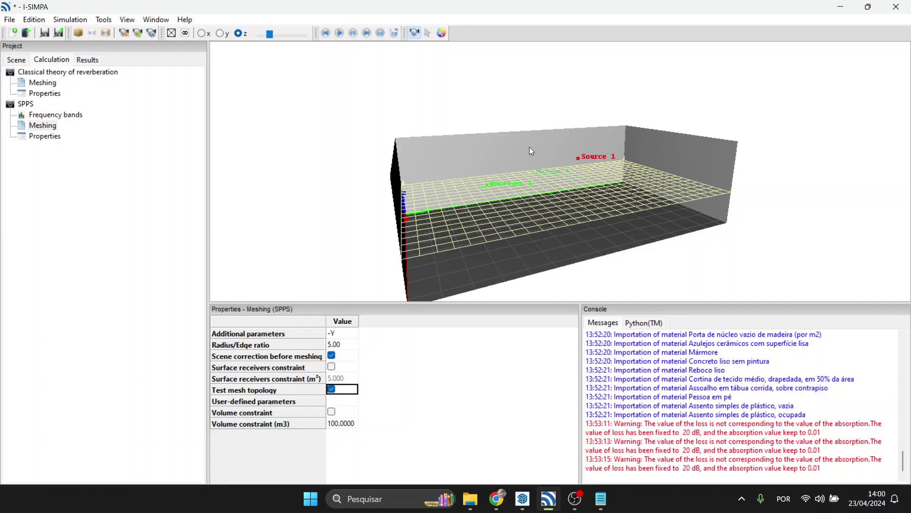
left_click_drag(530, 147, 522, 214)
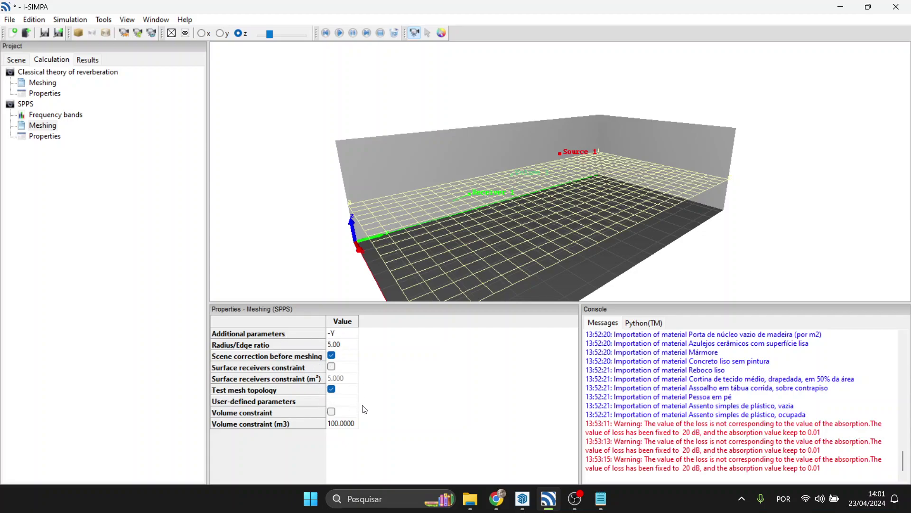
- Turn off the active calculation of transmission in the SPPS properties
left_click(58, 141)
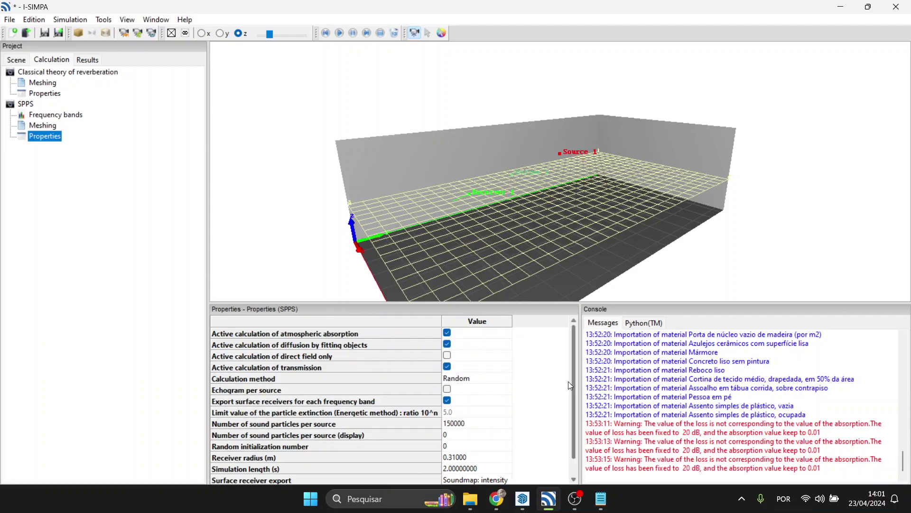
left_click_drag(551, 303, 548, 282)
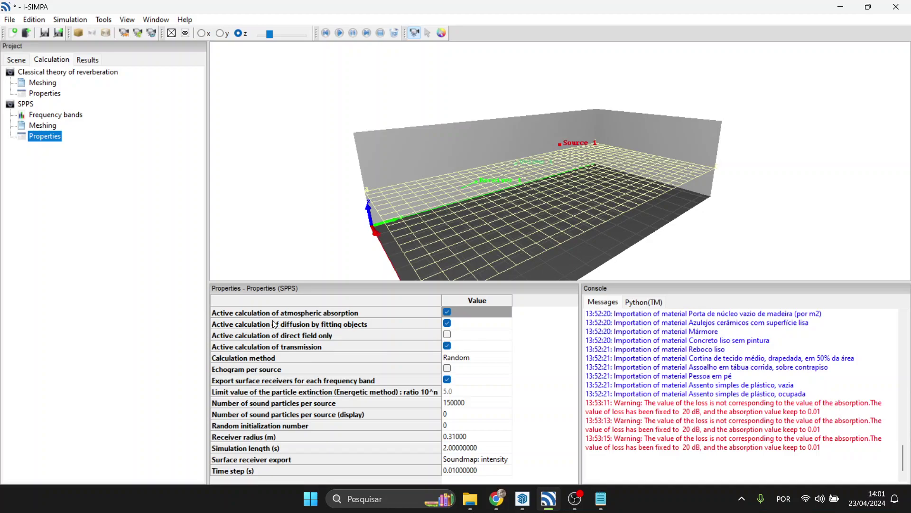
left_click(322, 329)
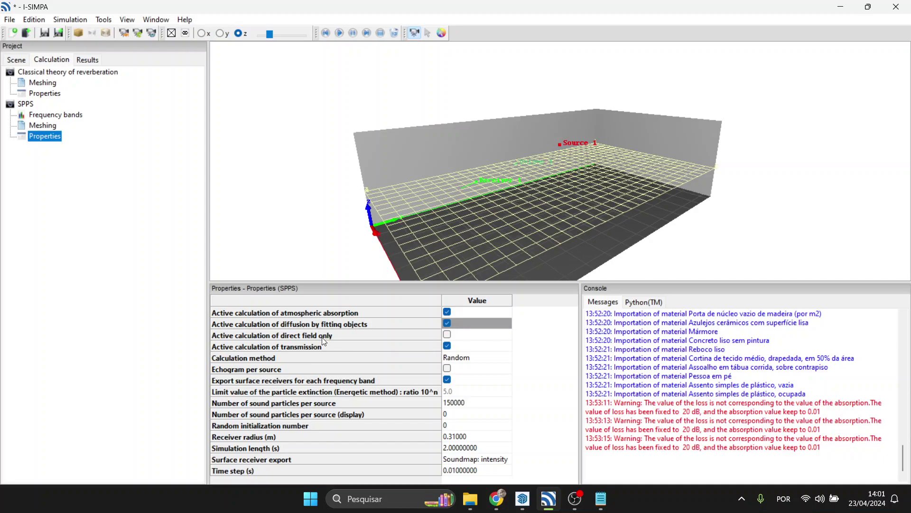
left_click(323, 337)
left_click(320, 350)
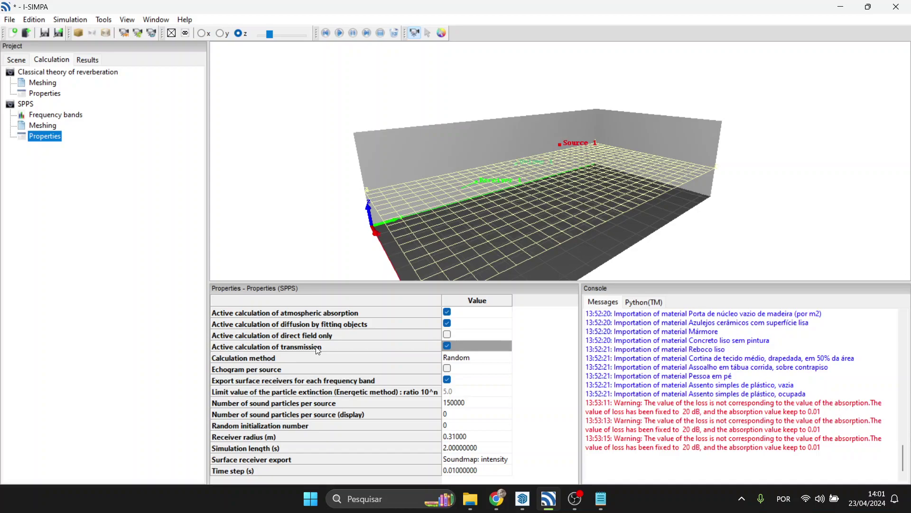
left_click(448, 345)
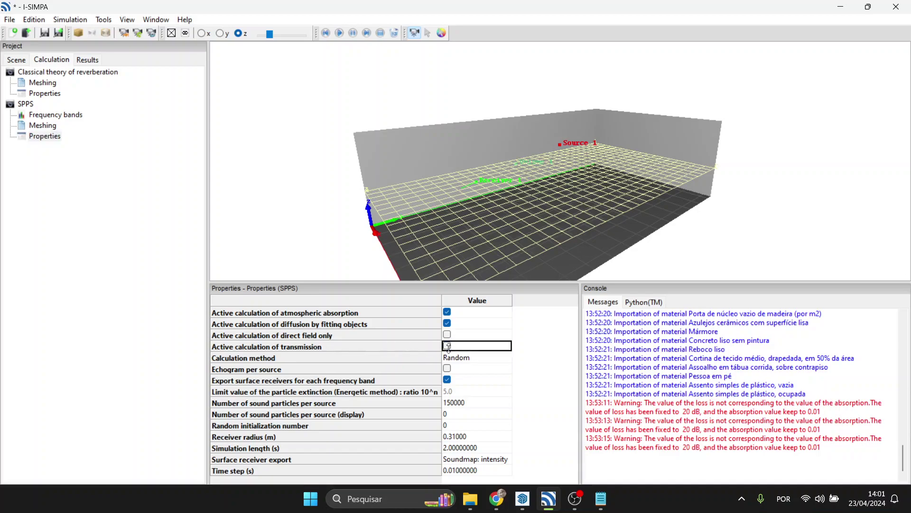
- Set the SPPS calculation method to Energetic
left_click(463, 361)
left_click(501, 361)
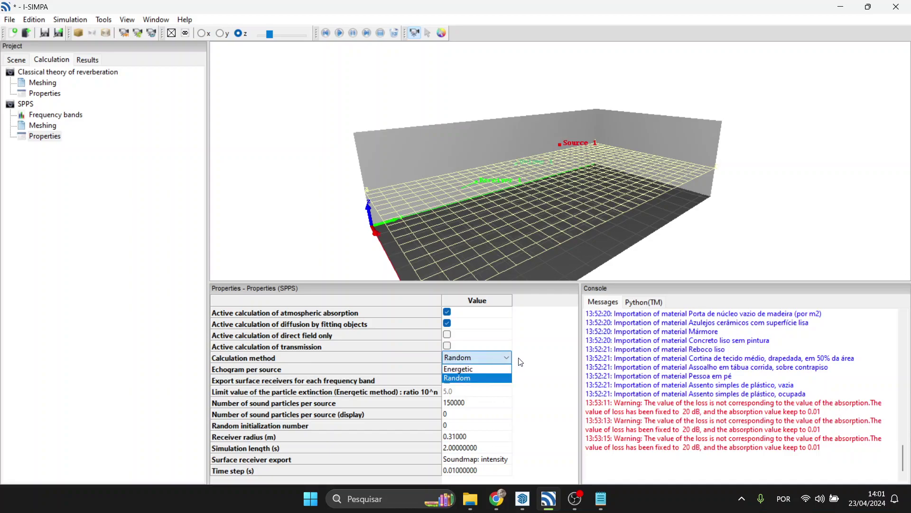
left_click(502, 361)
left_click(503, 362)
left_click(503, 362)
left_click(467, 368)
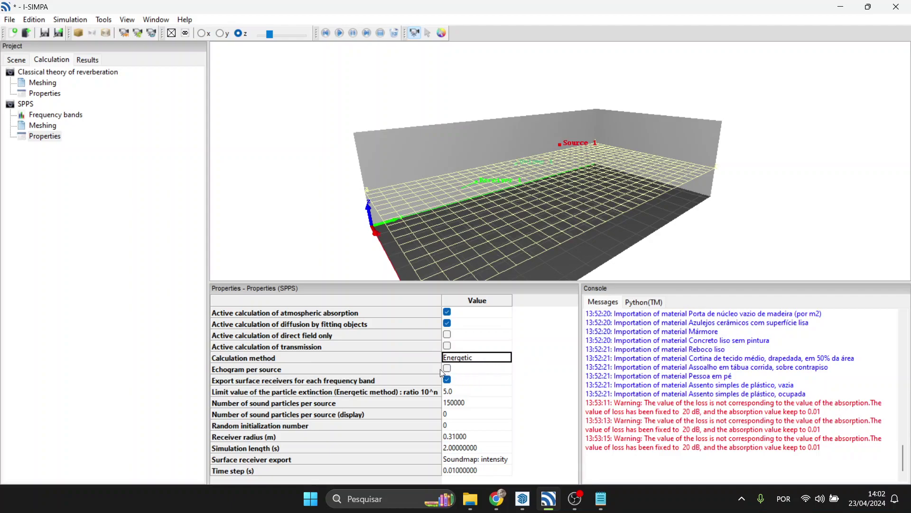
left_click(273, 370)
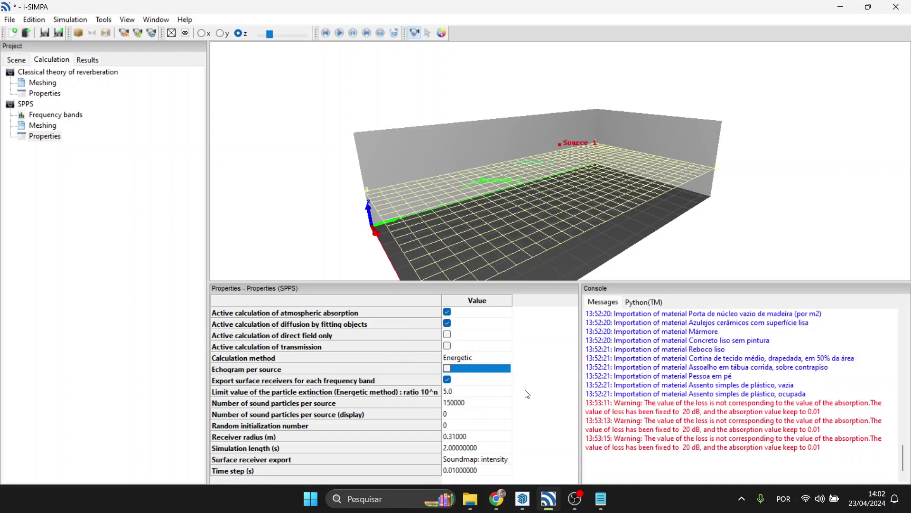
- Set the SPPS simulation length to 5 s
left_click(457, 402)
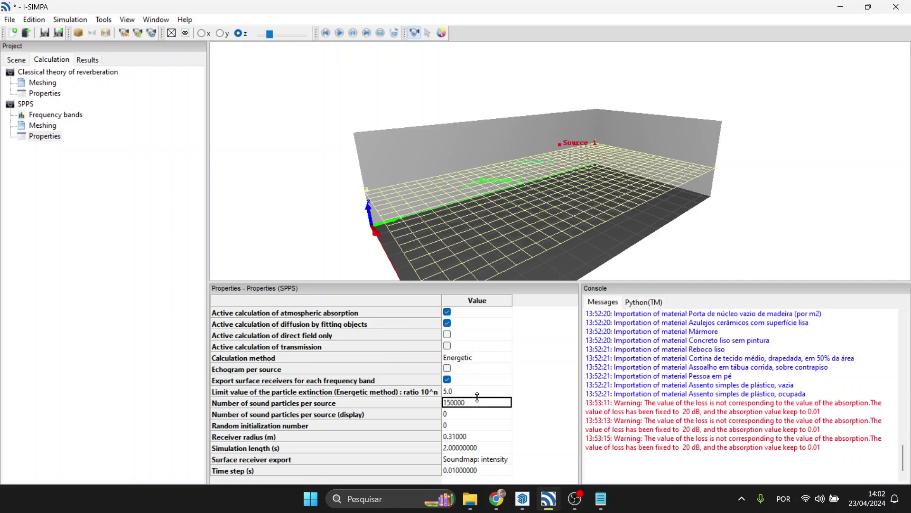
left_click(461, 448)
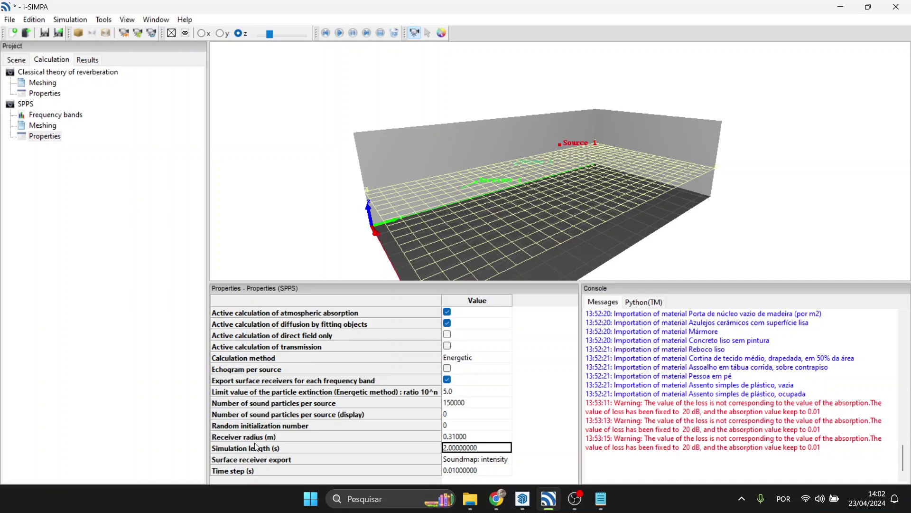
type("5")
key("Return")
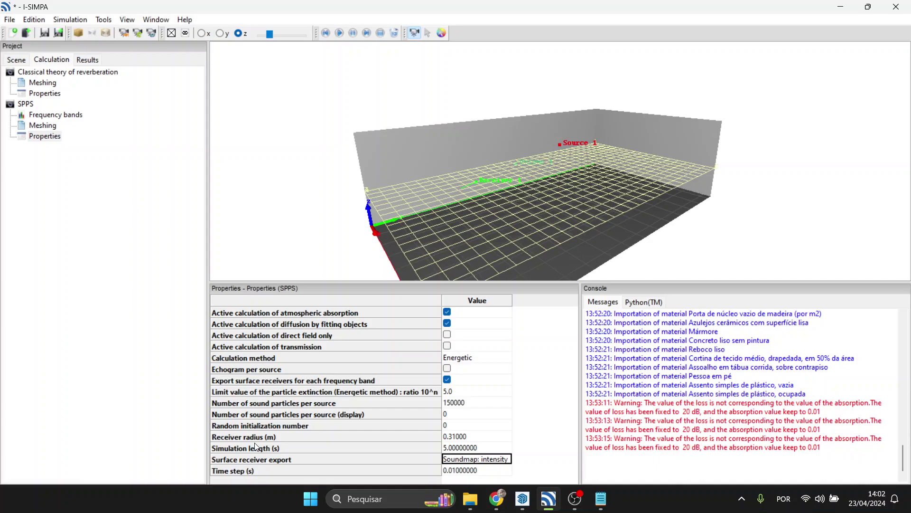
left_click(480, 448)
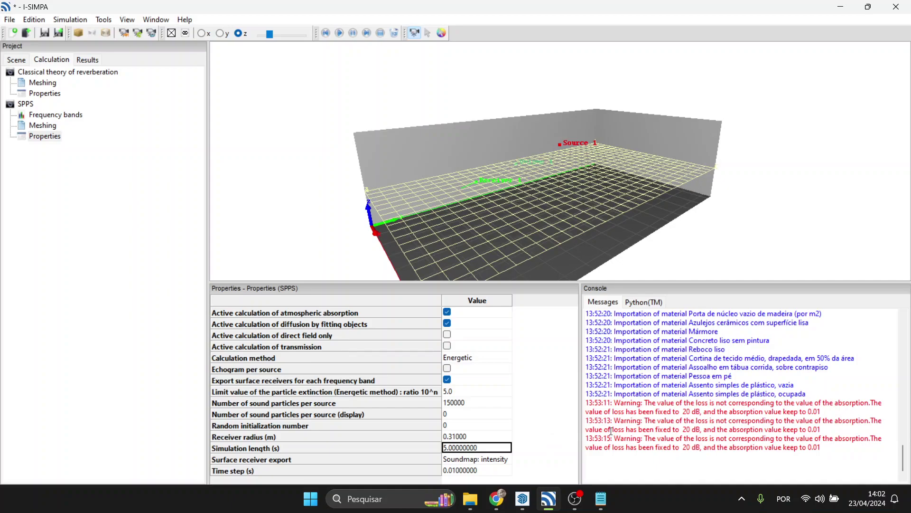
- Set the SPPS time step to 0.001 s
left_click(457, 471)
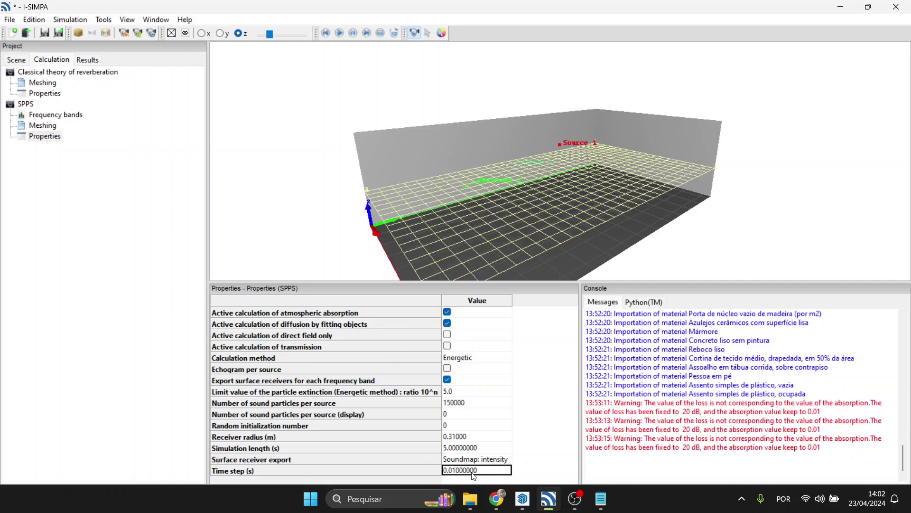
mouse_move(500, 486)
left_click(449, 467)
left_click(449, 469)
type("0")
key("Return")
- Set the SPPS simulation length to 2 s
left_click(464, 448)
type("2")
key("Return")
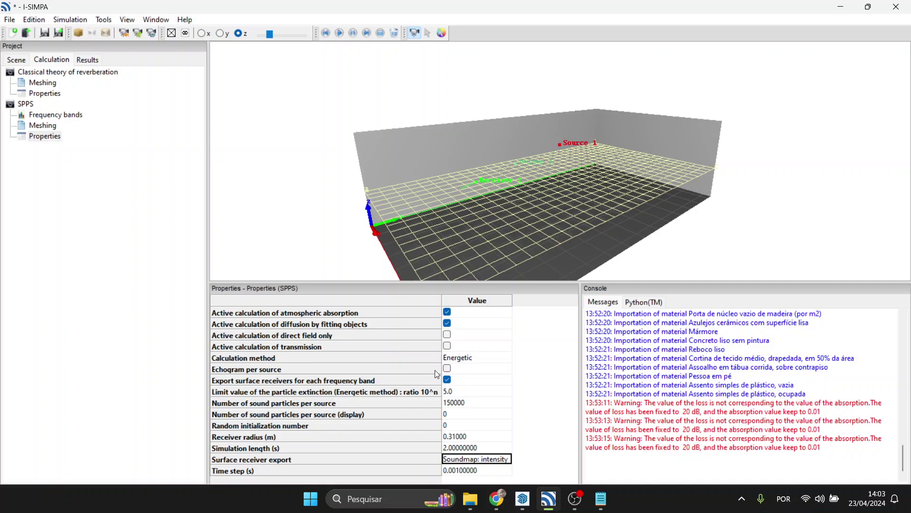
- Run the Classical theory of reverberation calculation and the SPPS calculation
left_click(52, 73)
right_click(52, 73)
left_click(85, 85)
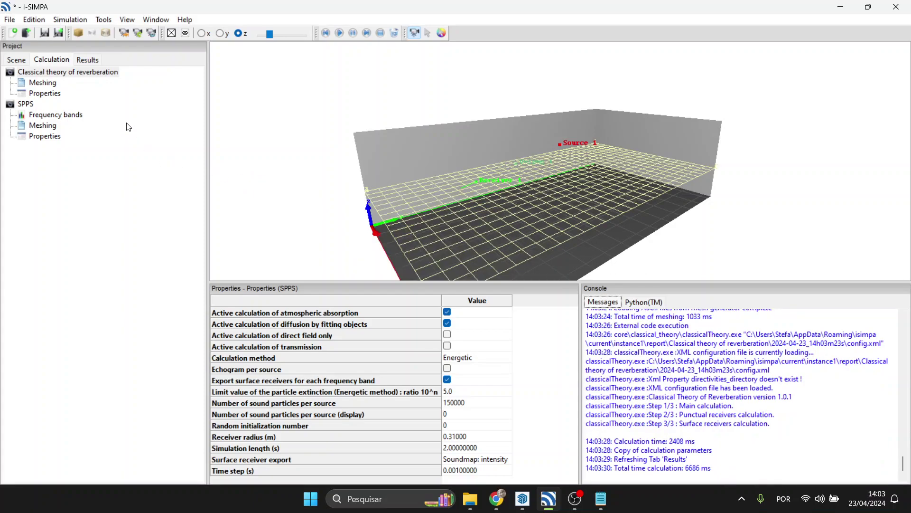
right_click(26, 104)
left_click(55, 112)
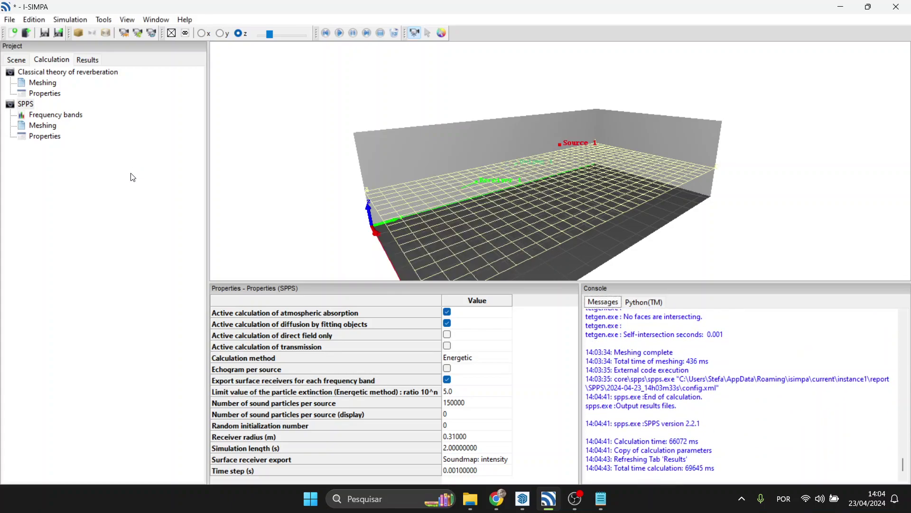
- Open the Main results of the Classical theory of reverberation run in an enlarged spreadsheet and highlight the TR_Sabine values
left_click(88, 60)
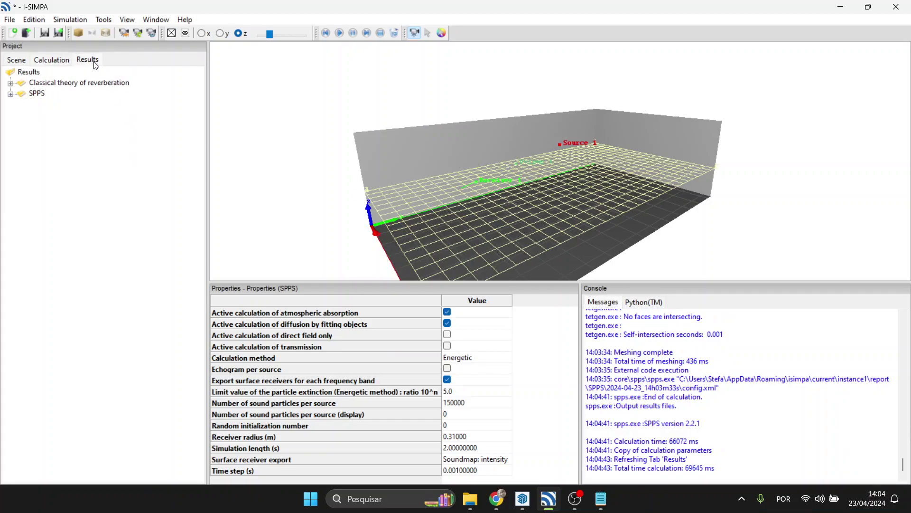
left_click(10, 83)
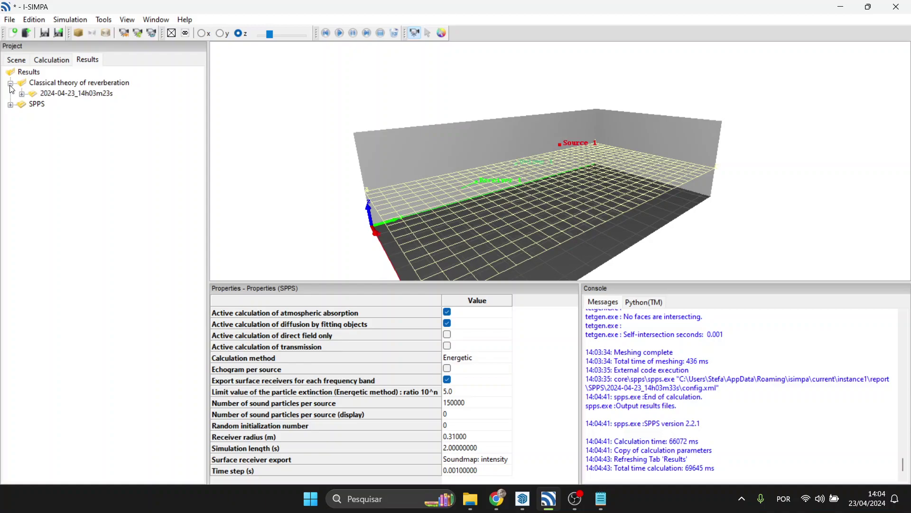
left_click(22, 94)
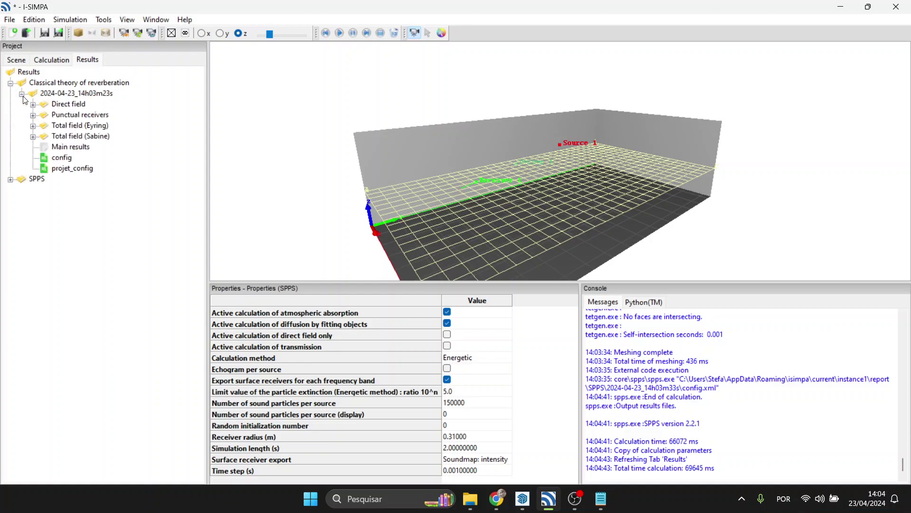
double_click(71, 147)
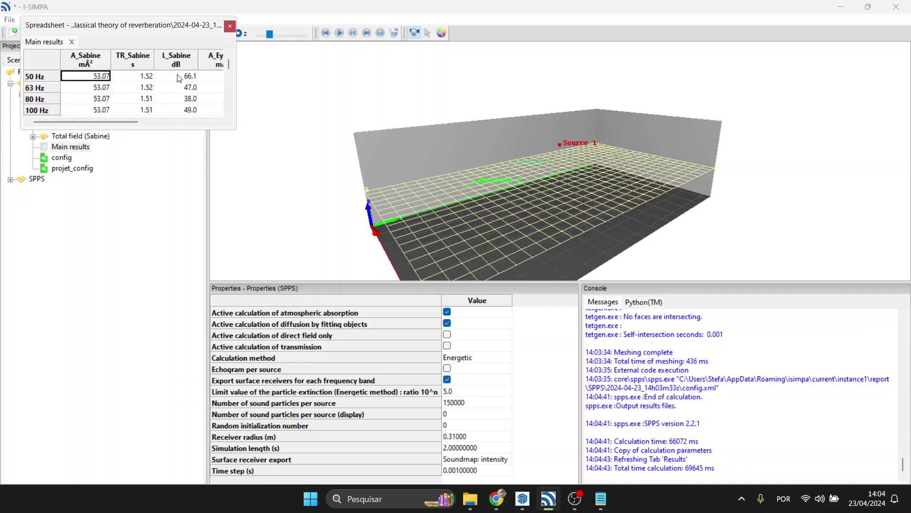
left_click_drag(160, 31, 385, 144)
left_click_drag(459, 243, 803, 457)
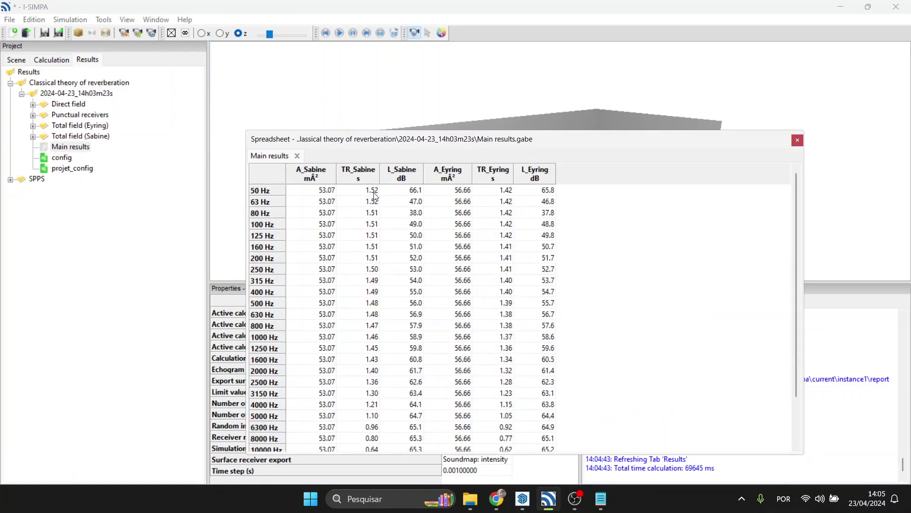
left_click_drag(375, 192, 369, 446)
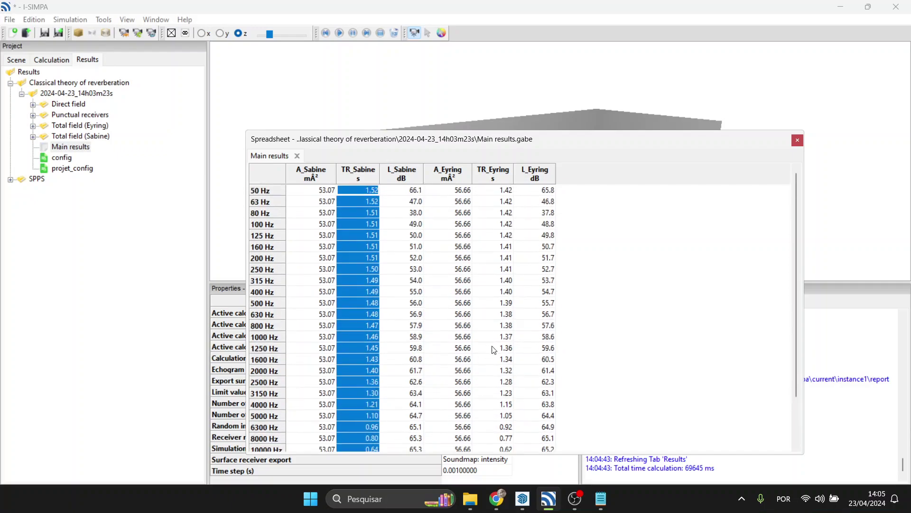
- Compare the TR_Sabine and TR_Eyring reverberation times across the frequency bands in the Main results, and close the spreadsheet
left_click_drag(507, 191, 499, 406)
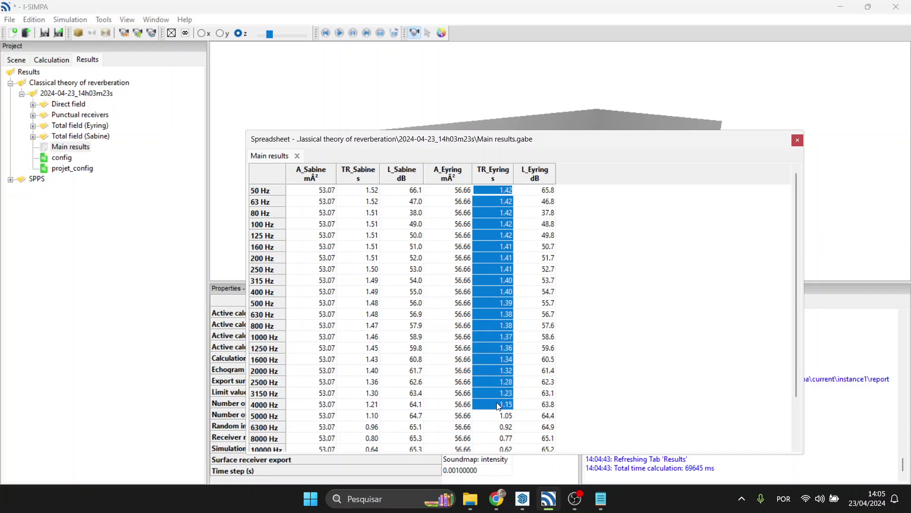
left_click(498, 406)
left_click(376, 202)
left_click(503, 204)
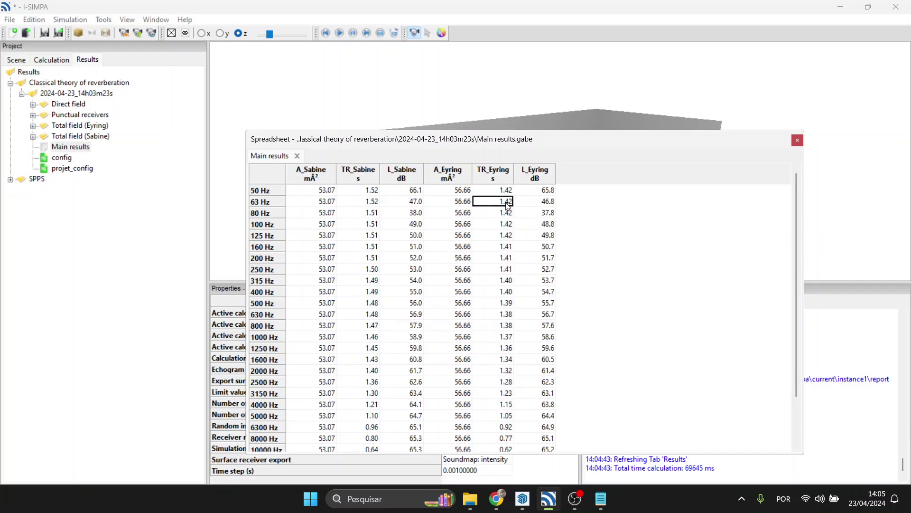
left_click(374, 204)
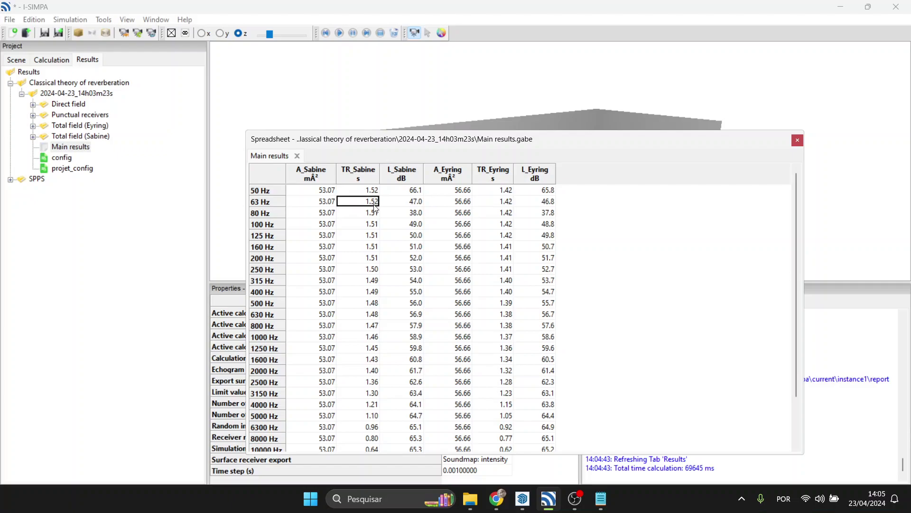
left_click(375, 269)
left_click(509, 273)
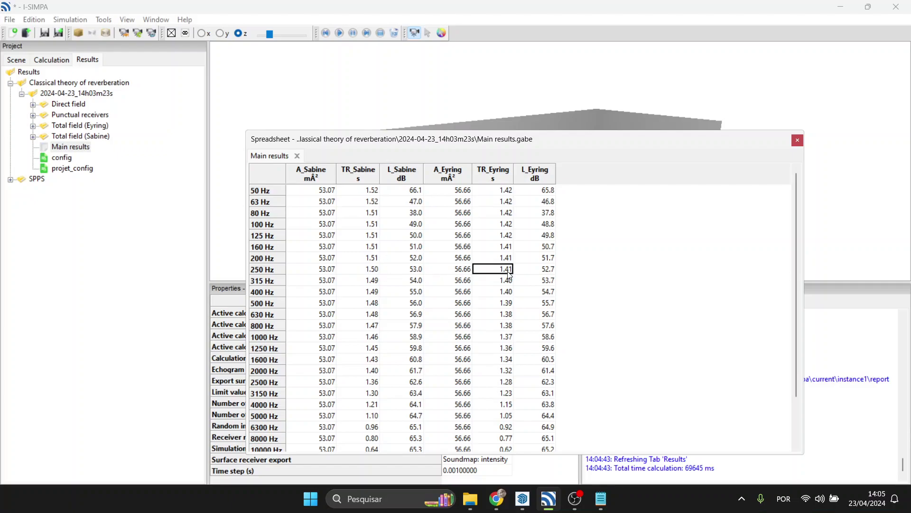
scroll(508, 274, "down", 2)
left_click(377, 329)
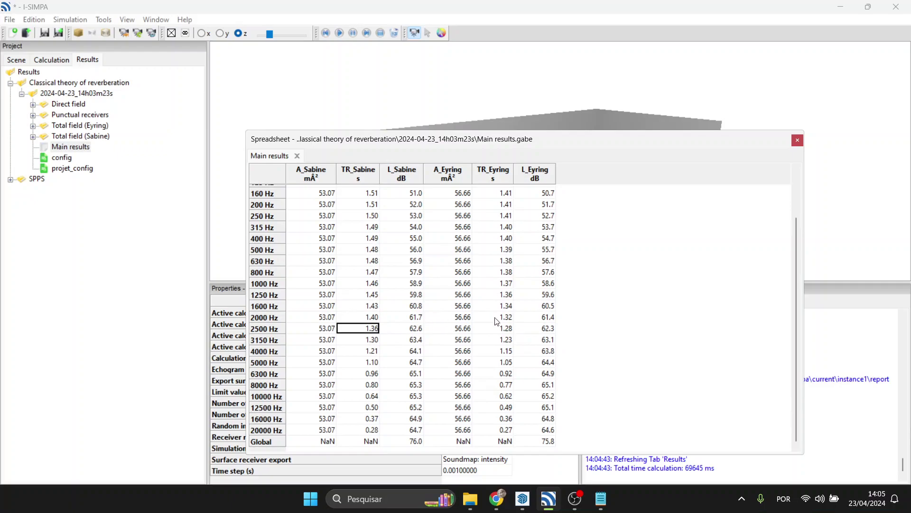
left_click(511, 328)
scroll(512, 328, "up", 2)
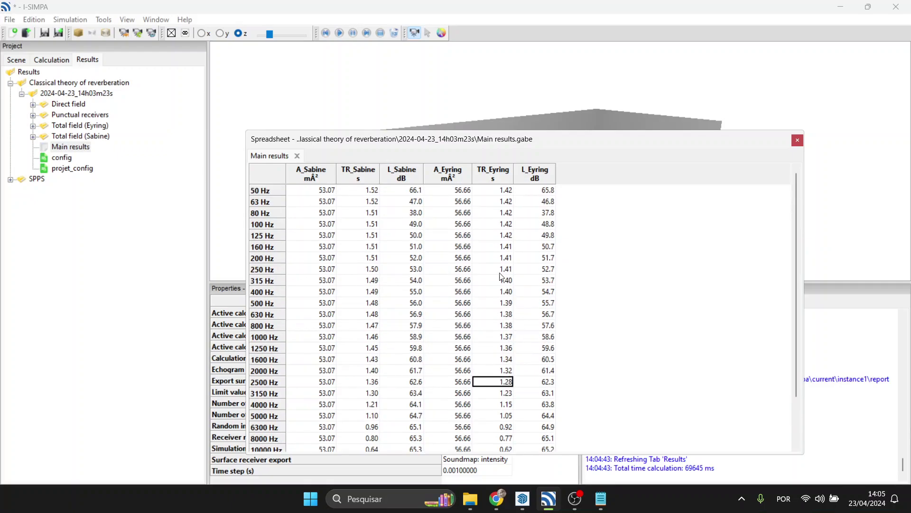
left_click(797, 141)
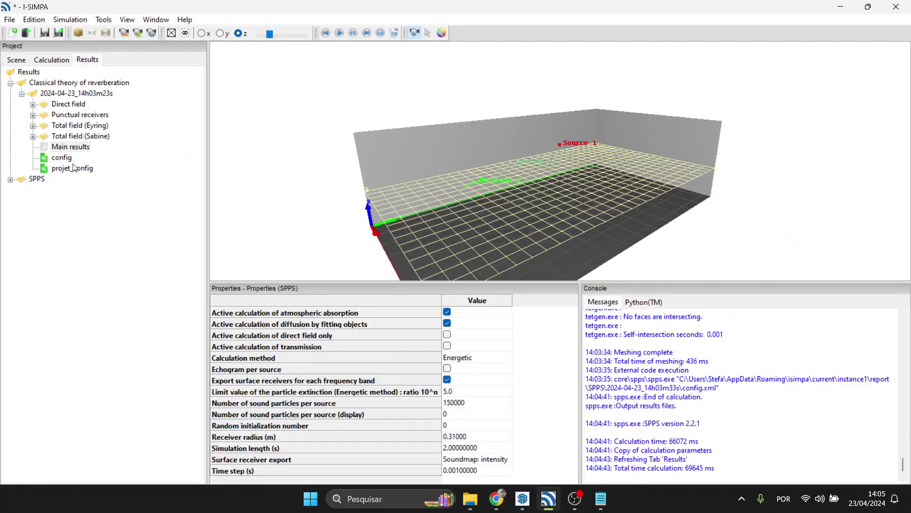
- Expand the Surface receiver results of Total field (Sabine) down to the Global band's rs_cut item
left_click(33, 136)
left_click(44, 147)
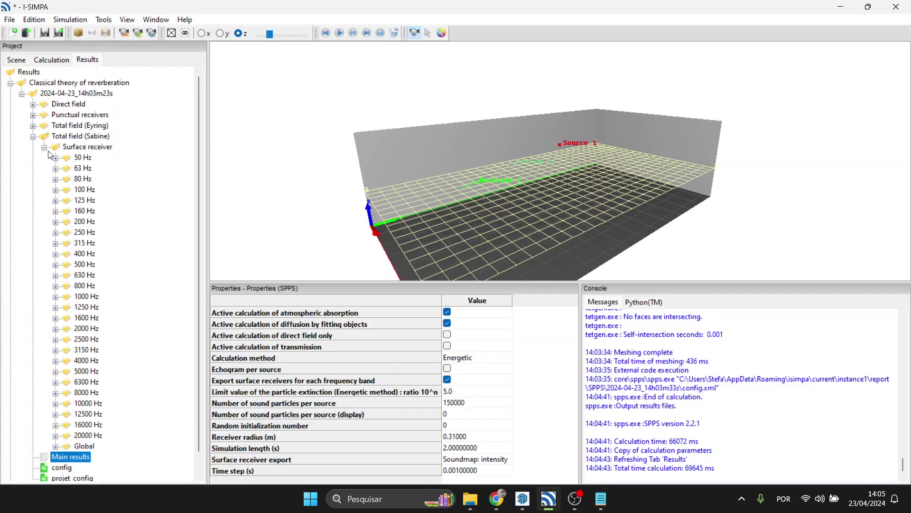
left_click(33, 136)
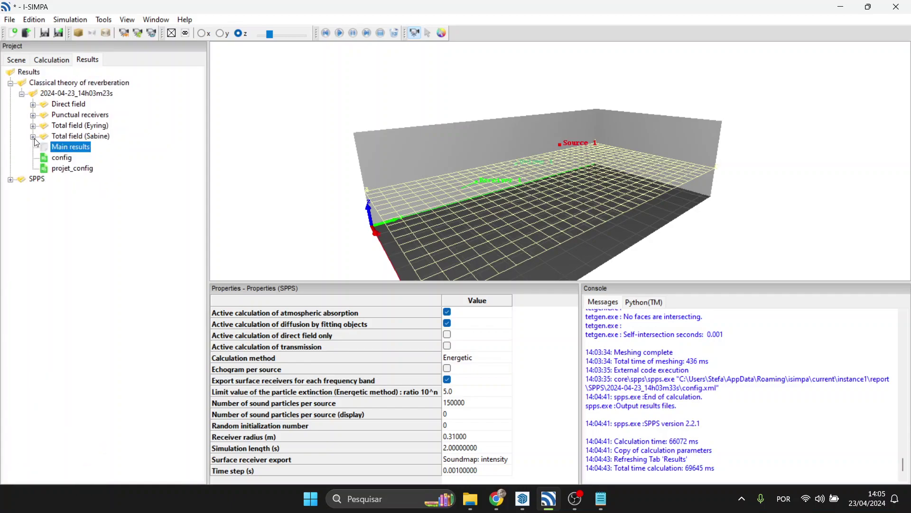
left_click(32, 136)
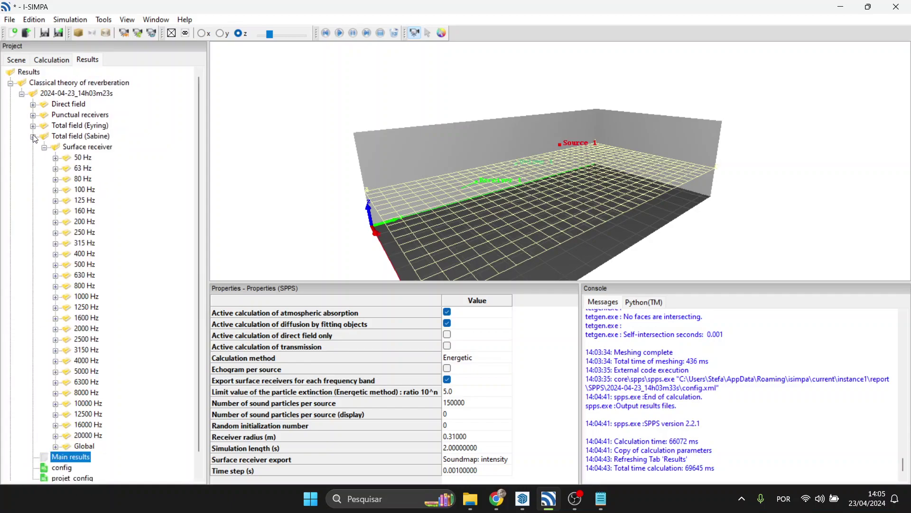
left_click(44, 147)
left_click(47, 147)
scroll(110, 218, "down", 1)
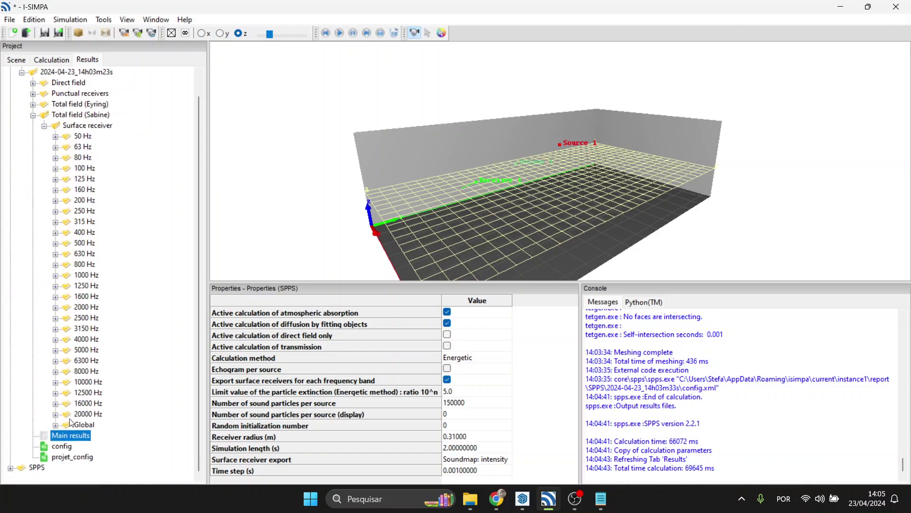
left_click(55, 425)
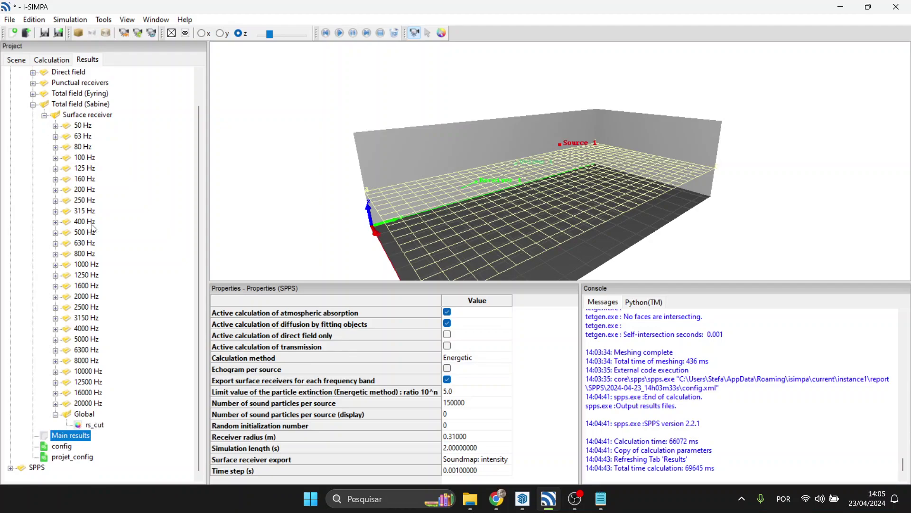
left_click(55, 180)
left_click(56, 180)
- Load the Cumulating sound level animation of the Global rs_cut surface receiver and view the sound map in the 3D room
right_click(98, 426)
mouse_move(175, 334)
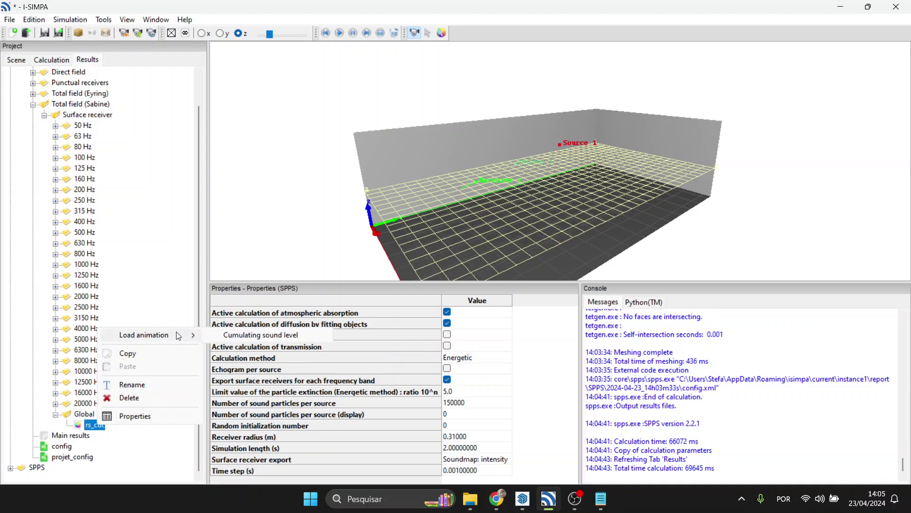
left_click(229, 334)
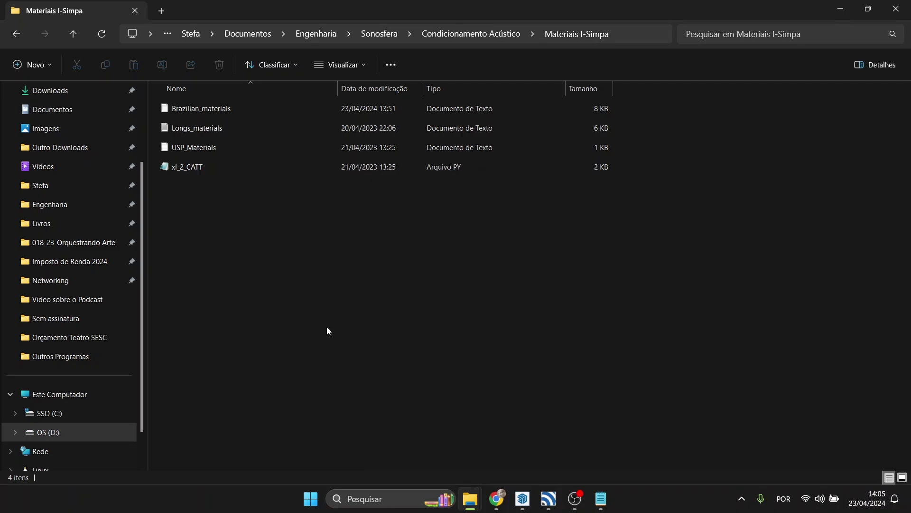
left_click(548, 497)
left_click_drag(560, 209, 577, 164)
scroll(576, 164, "up", 5)
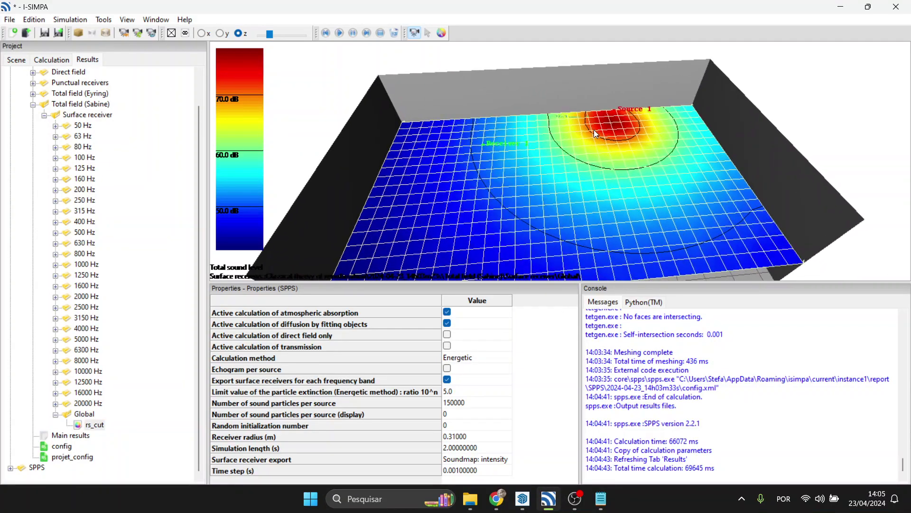
left_click_drag(600, 133, 483, 135)
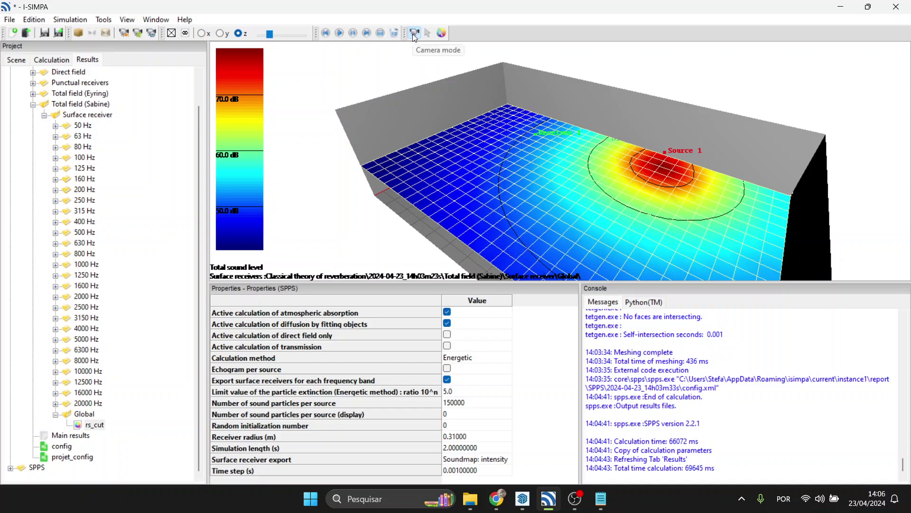
- Probe the sound level at points on the coloured map, from beside Source 1 to the far side of the room
left_click(443, 36)
mouse_move(639, 179)
left_mouse_down()
mouse_move(562, 205)
mouse_move(379, 168)
left_mouse_up()
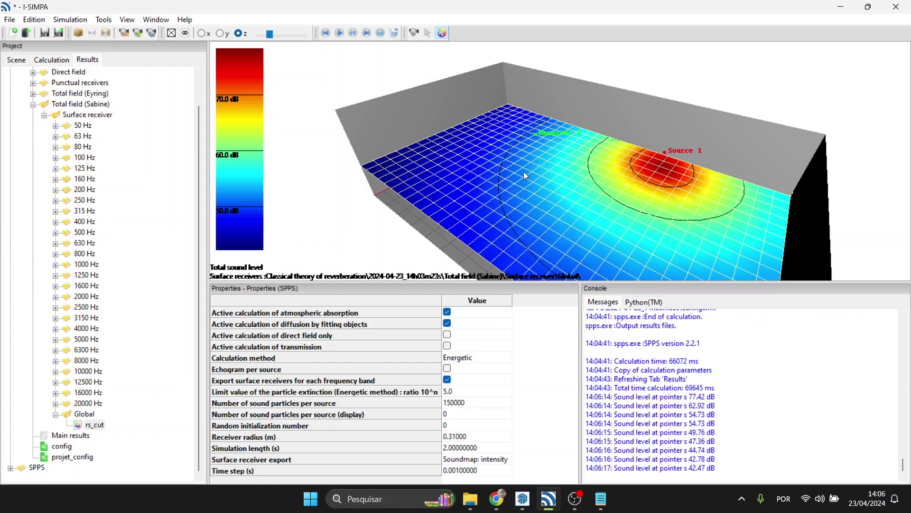
left_click(670, 173)
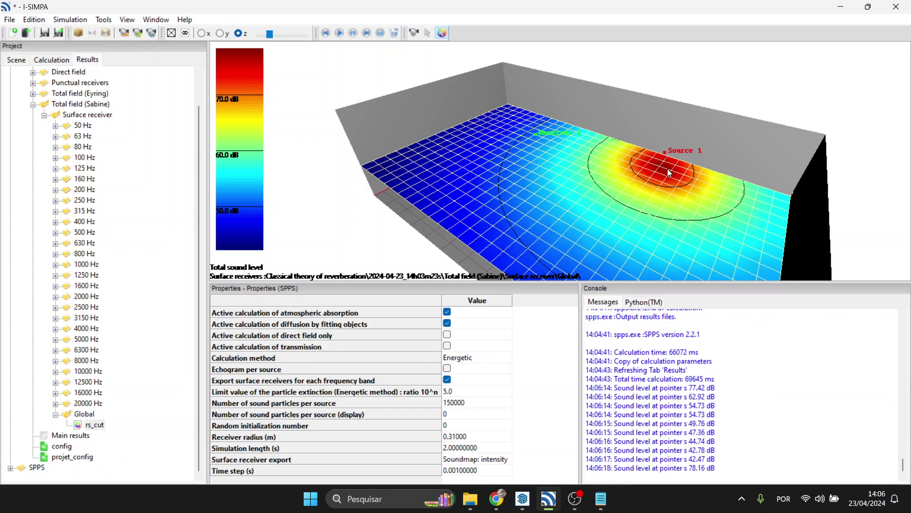
mouse_move(638, 170)
left_mouse_down()
mouse_move(570, 184)
mouse_move(431, 167)
mouse_move(485, 144)
mouse_move(489, 185)
mouse_move(549, 166)
left_mouse_up()
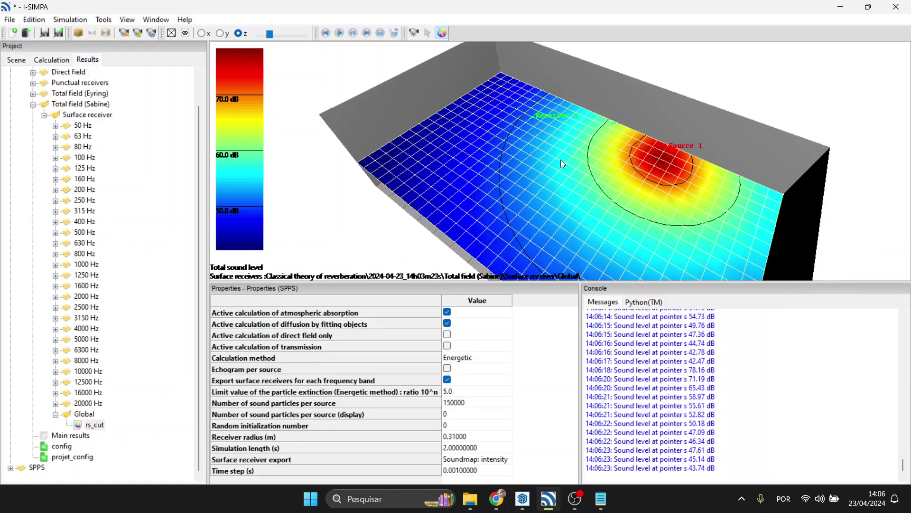
left_click(646, 168)
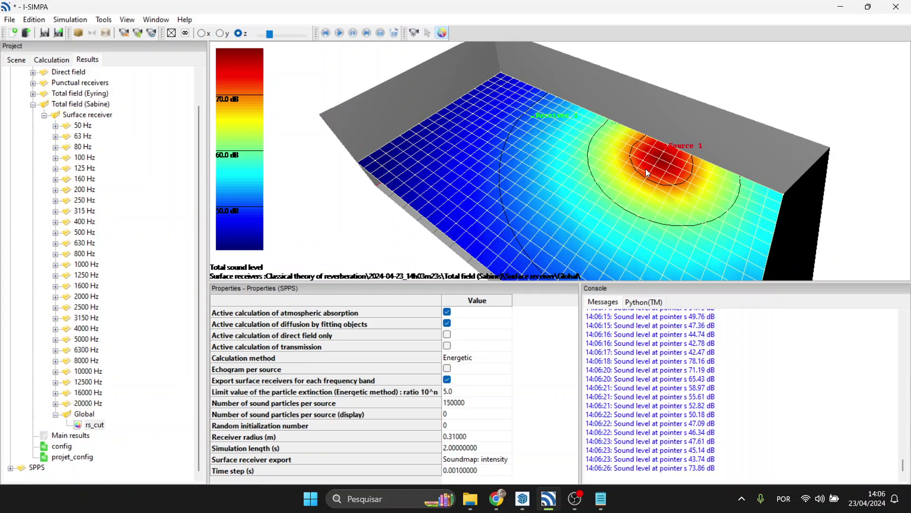
left_click(389, 157)
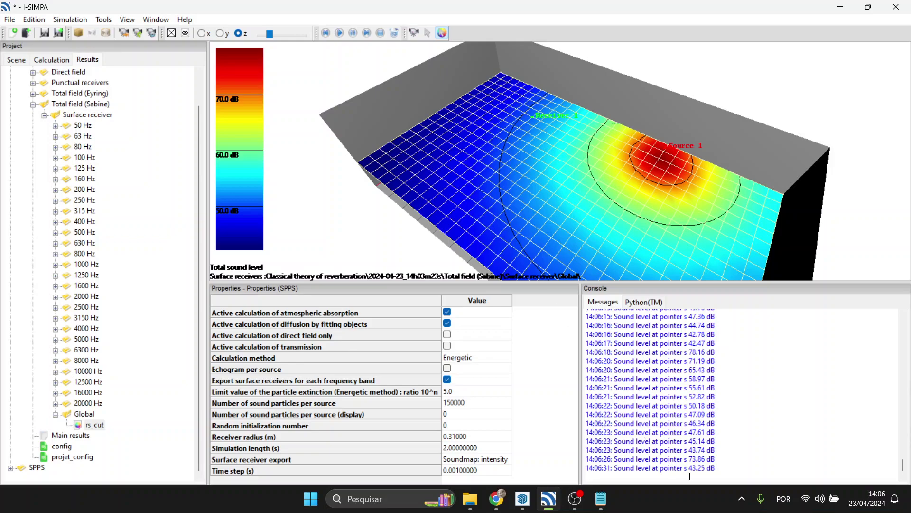
left_click_drag(525, 129, 530, 80)
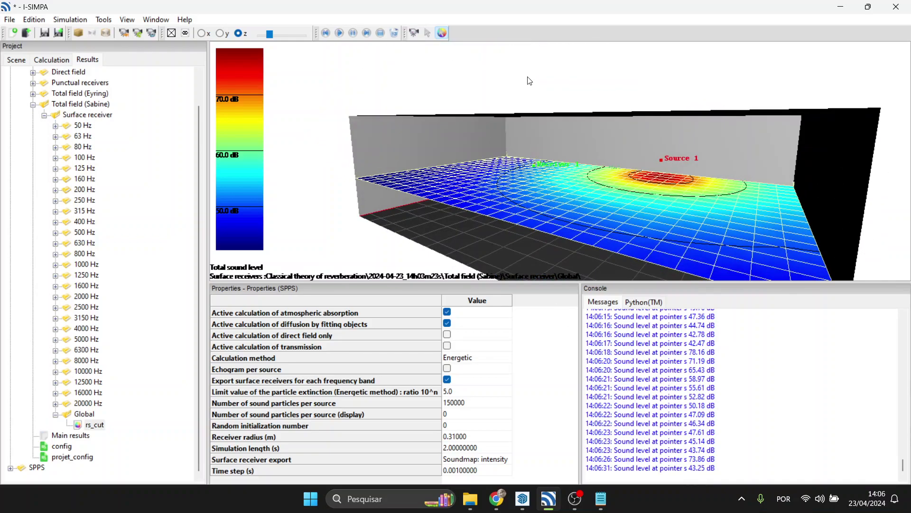
- Open the Receiver 1 results under Punctual receivers of the Classical theory of reverberation run in an enlarged spreadsheet
left_click(45, 115)
left_click(32, 136)
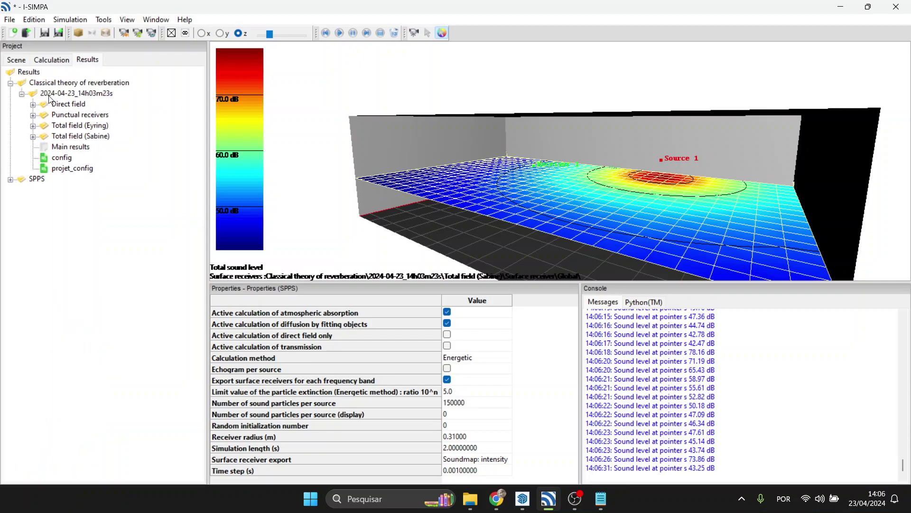
left_click(99, 84)
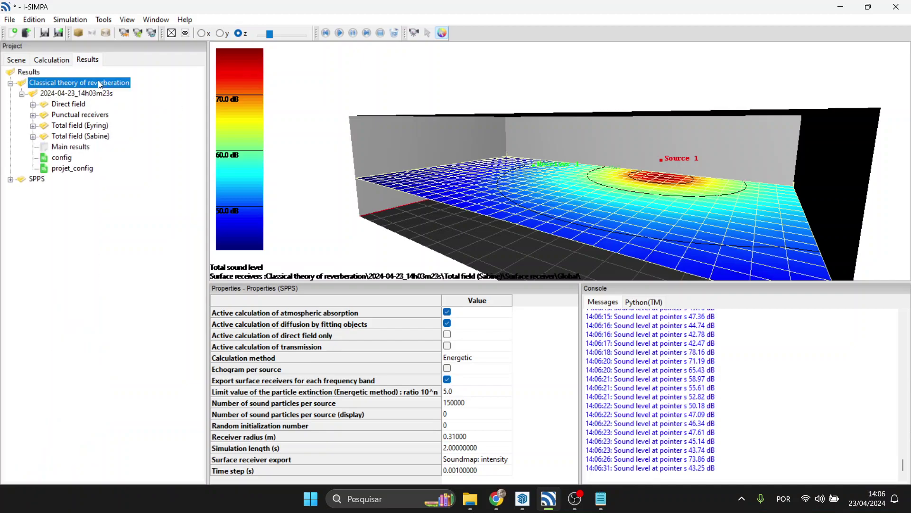
left_click(33, 104)
left_click(32, 104)
left_click(32, 115)
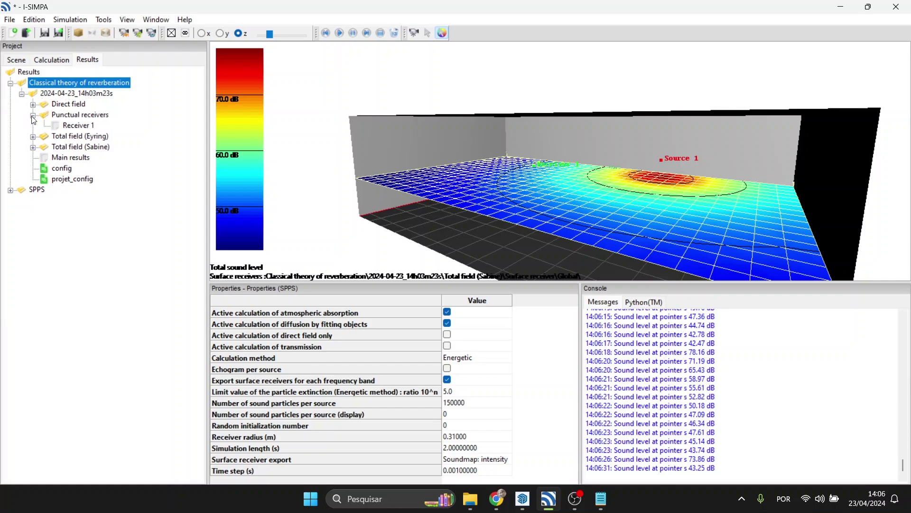
left_click(72, 125)
right_click(72, 125)
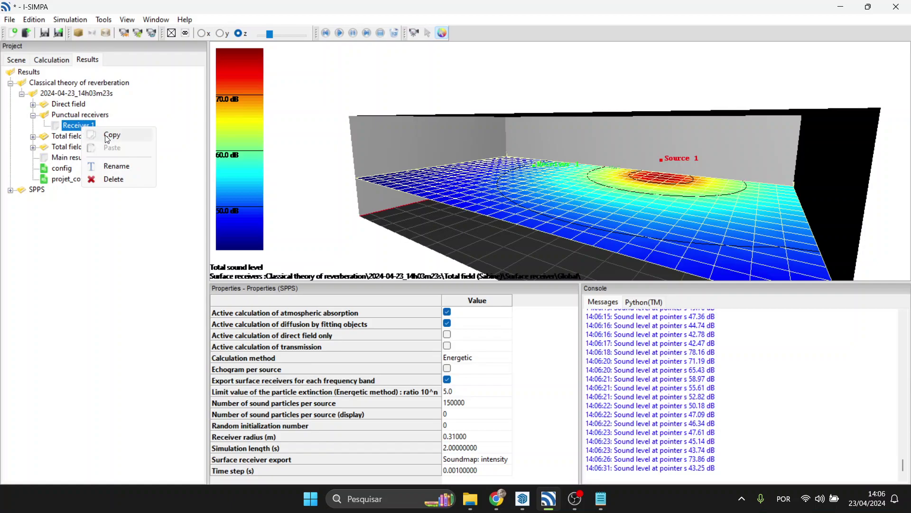
left_click(72, 125)
double_click(72, 125)
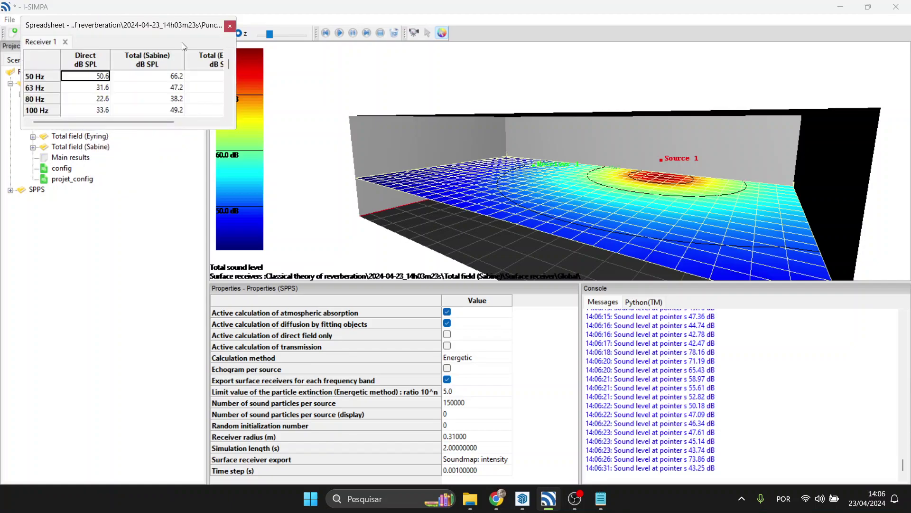
left_click_drag(236, 129, 464, 454)
- Examine Receiver 1's Direct, Total (Sabine) and Total (Eyring) levels across the frequency bands, and close the spreadsheet
left_click(101, 90)
left_click(101, 156)
left_click(101, 235)
left_click(107, 279)
left_click(100, 187)
left_click(106, 88)
left_click_drag(105, 76, 110, 291)
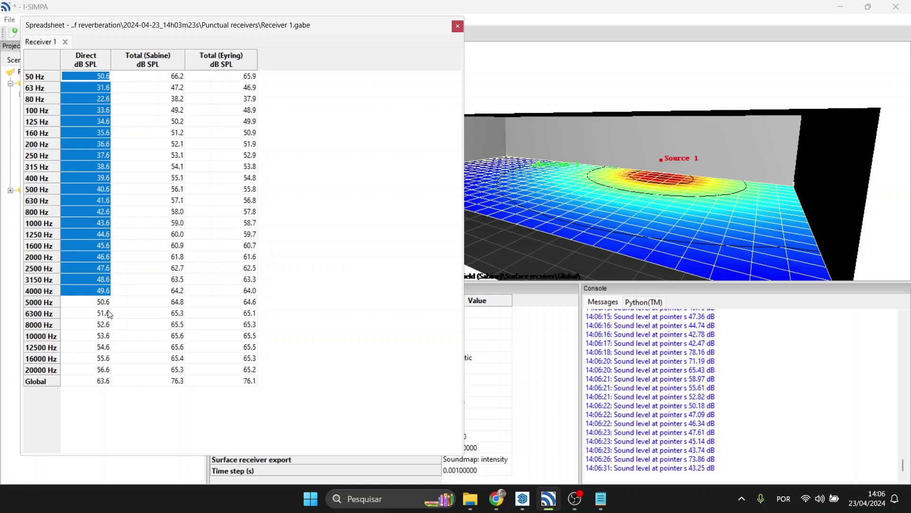
left_click_drag(106, 347, 99, 142)
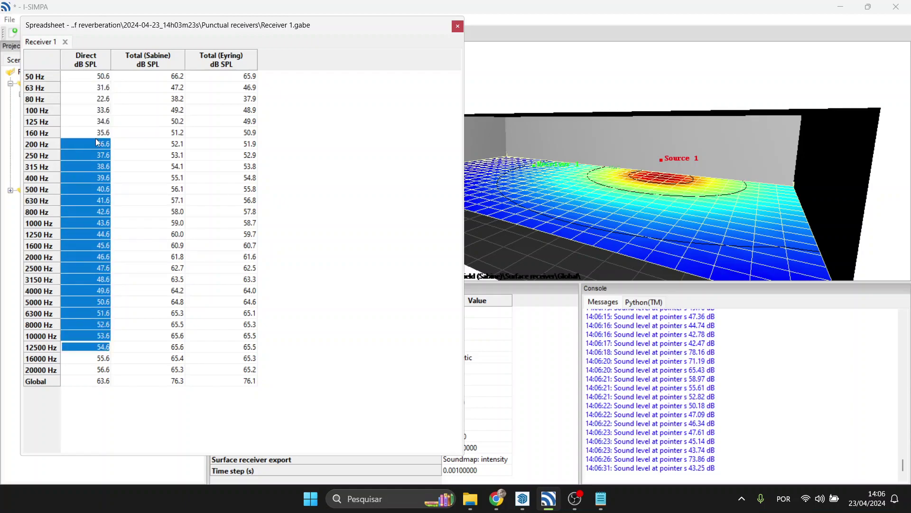
left_click(80, 103)
left_click_drag(97, 77, 266, 368)
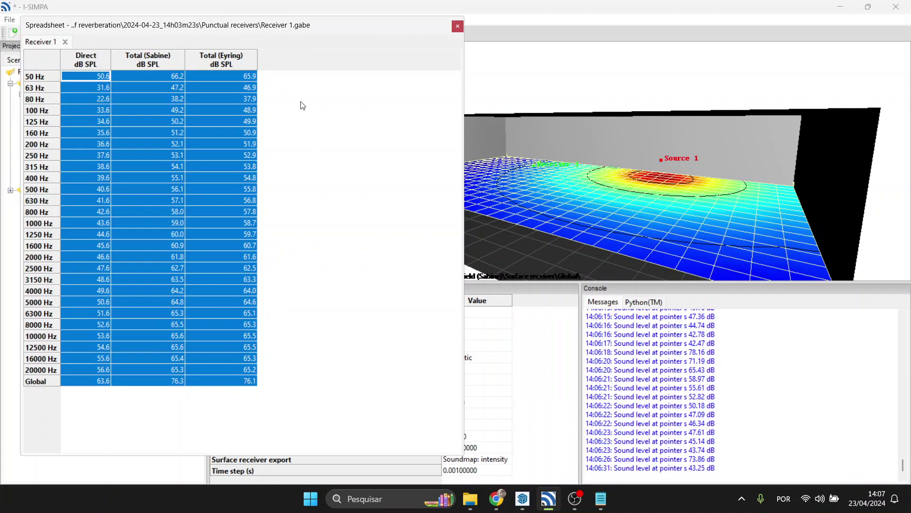
right_click(212, 124)
left_click(212, 126)
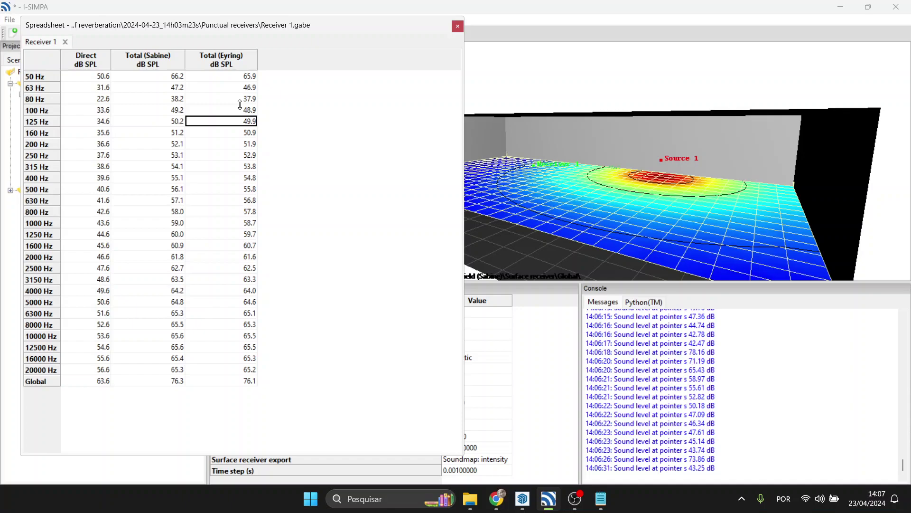
left_click(458, 26)
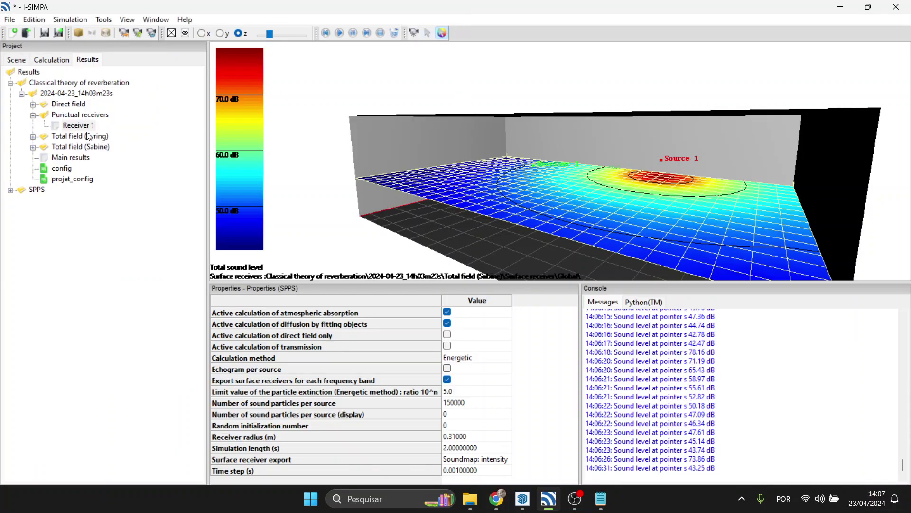
- Rename the dated run folder under Classical theory of reverberation as Config inicial
left_click(32, 115)
left_click(33, 136)
left_click(33, 137)
left_click(63, 94)
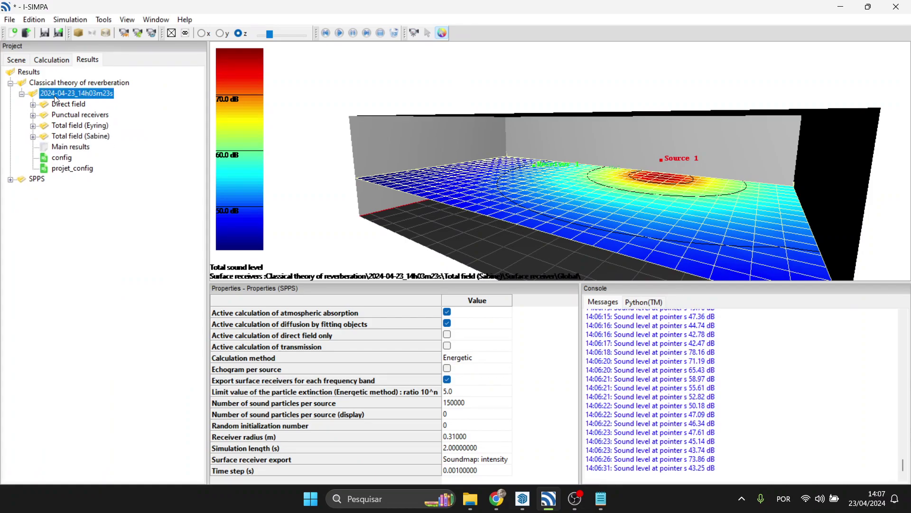
double_click(88, 96)
right_click(90, 98)
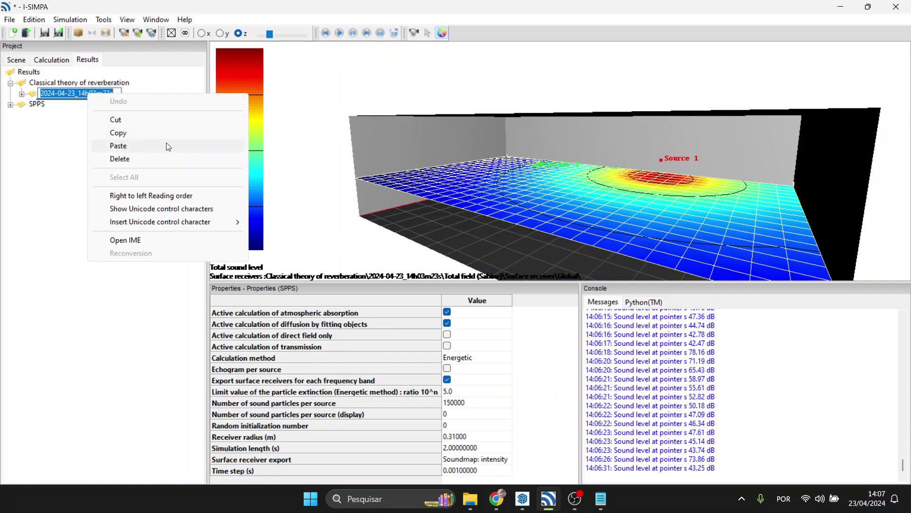
left_click(49, 159)
double_click(90, 97)
double_click(90, 96)
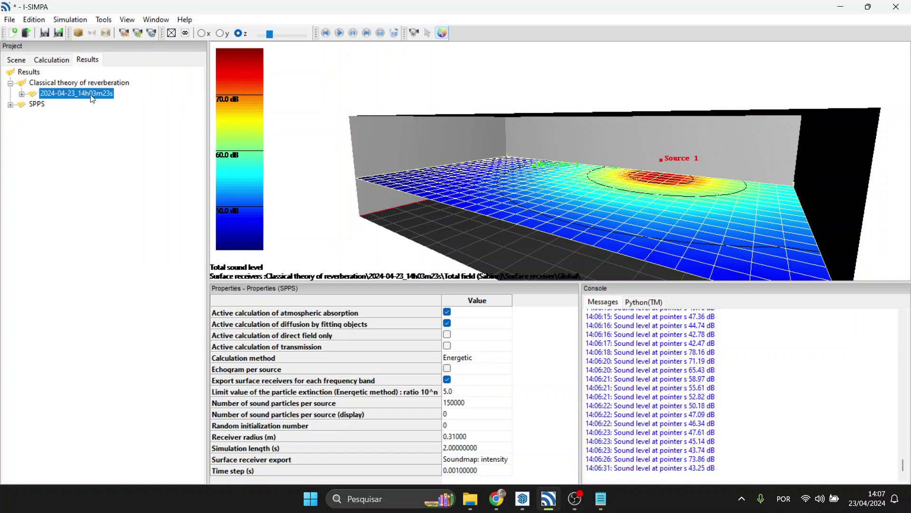
right_click(93, 98)
key("Escape")
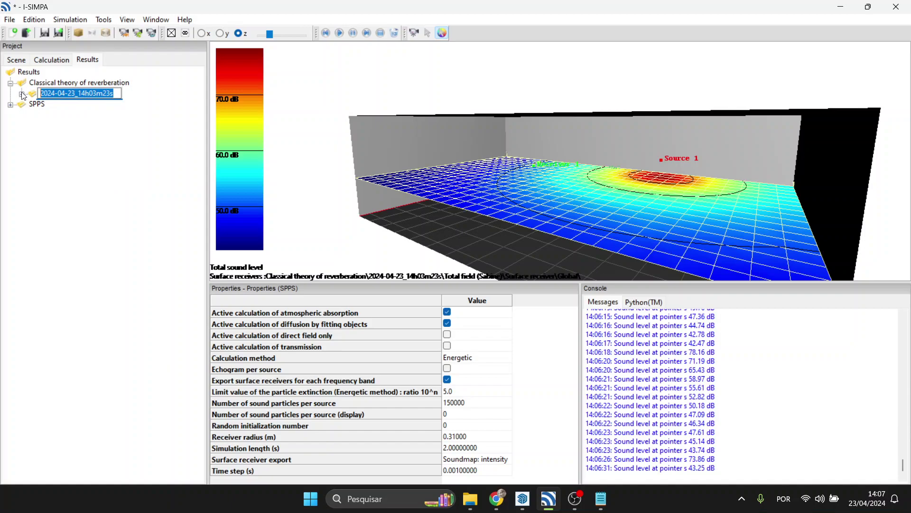
type("Conf")
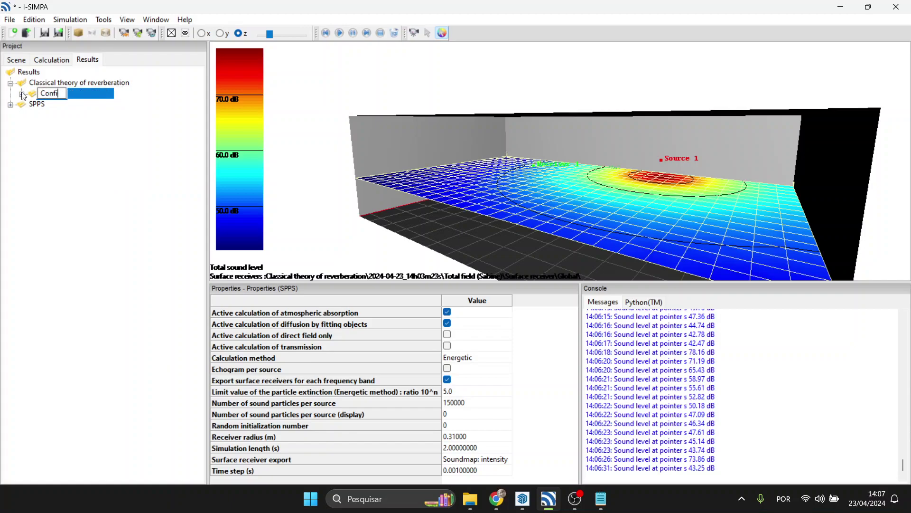
key("BackSpace")
type("fig inicial")
key("Return")
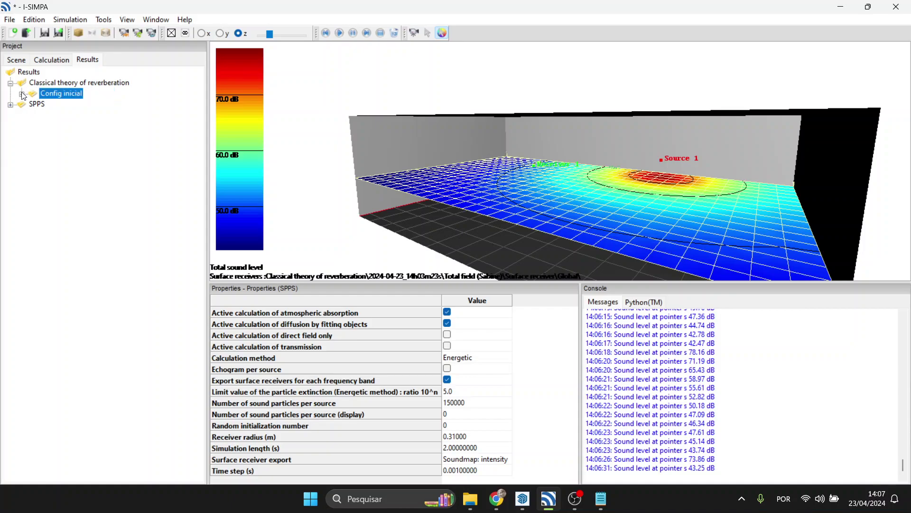
- Expand the SPPS run's Surface receiver results and select rs_cut under Global
left_click(10, 105)
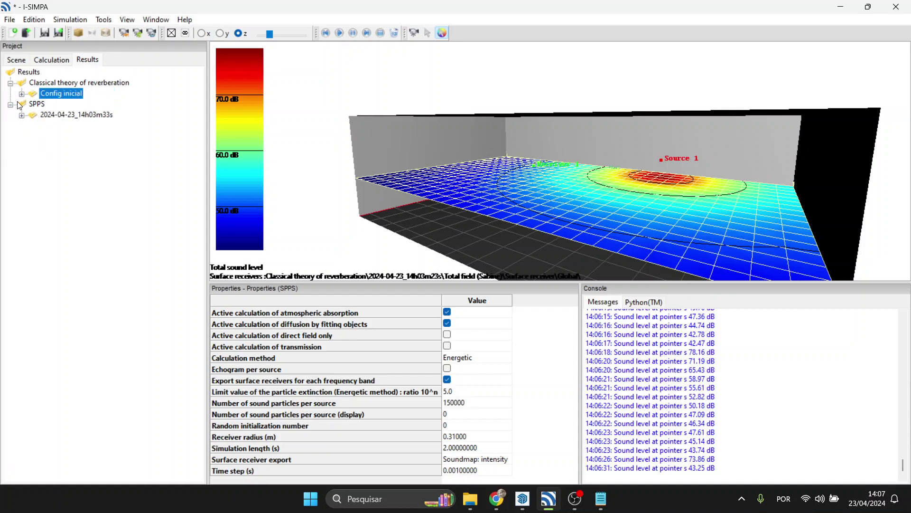
left_click(21, 115)
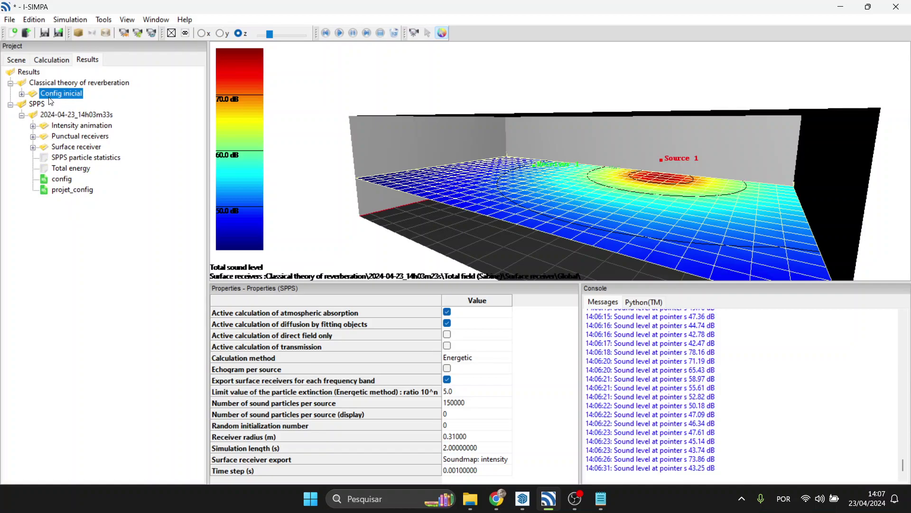
left_click(89, 147)
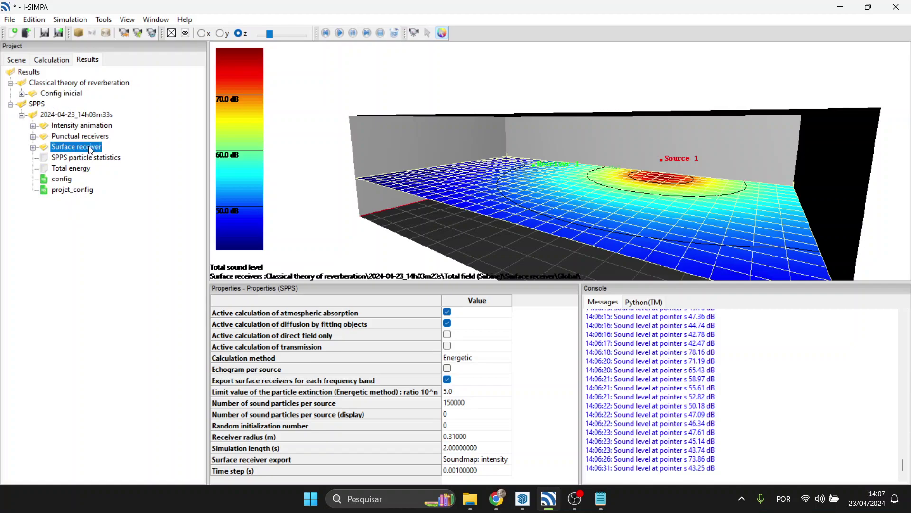
left_click(33, 147)
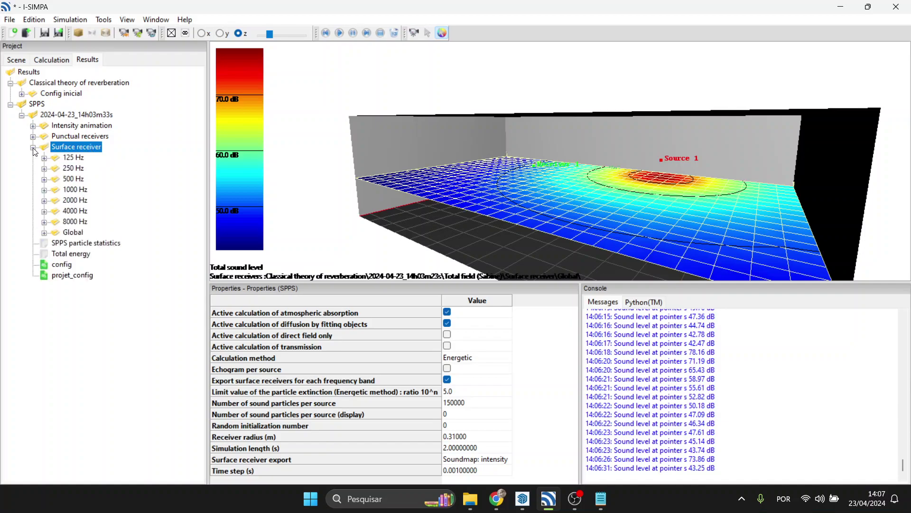
left_click(44, 232)
left_click(84, 243)
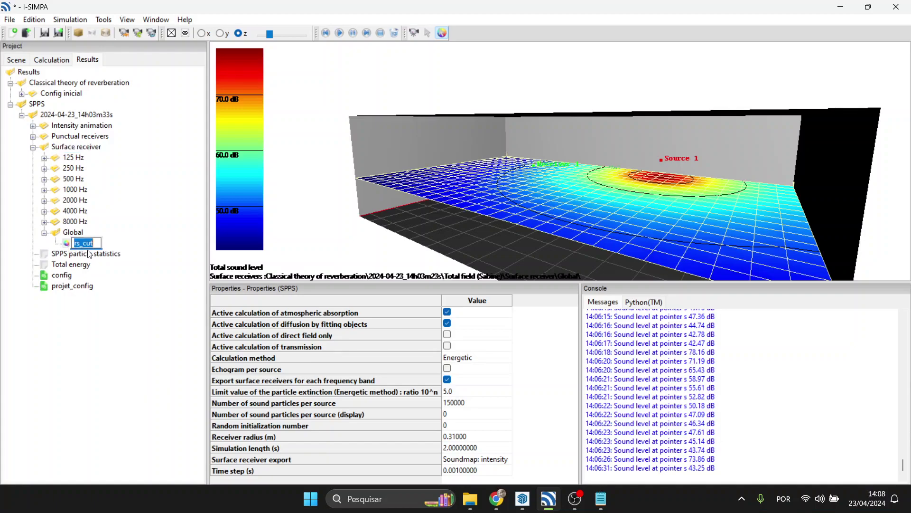
- Load the Instantaneous sound level animation of the SPPS run's Global rs_cut receiver and watch it play across the room
right_click(91, 246)
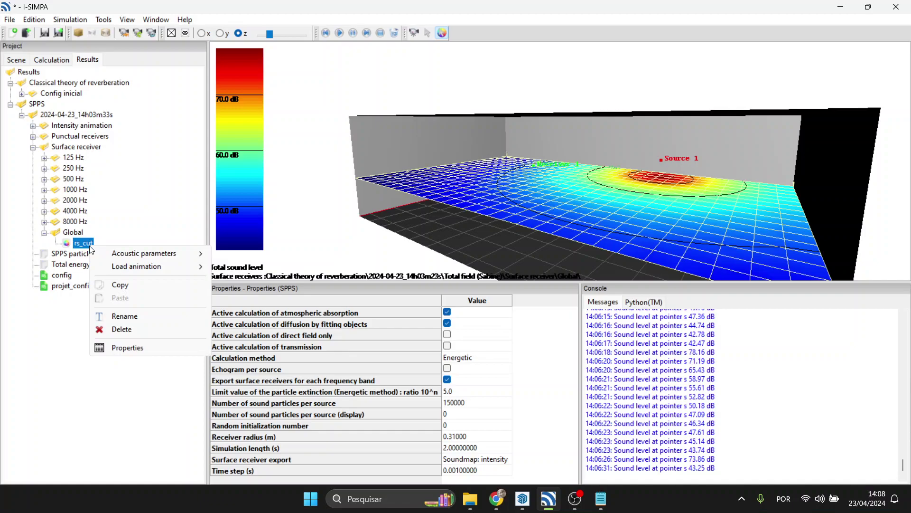
mouse_move(118, 255)
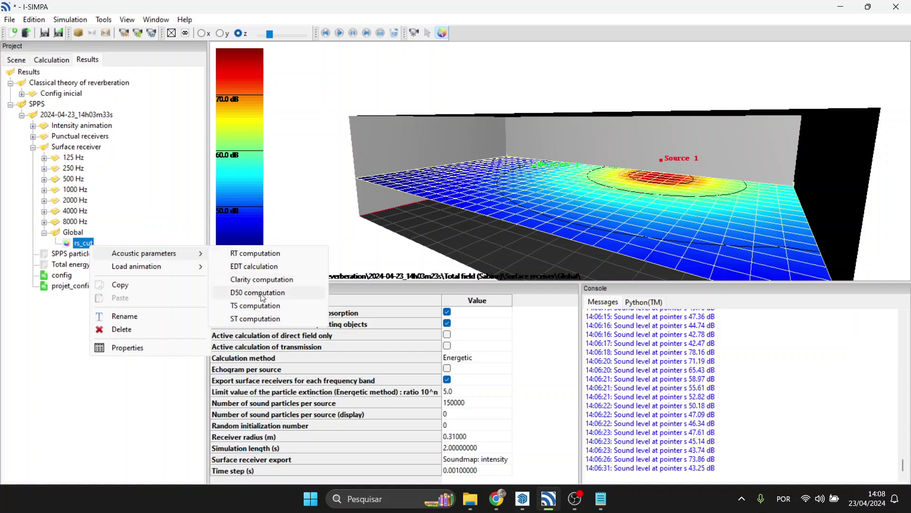
mouse_move(190, 268)
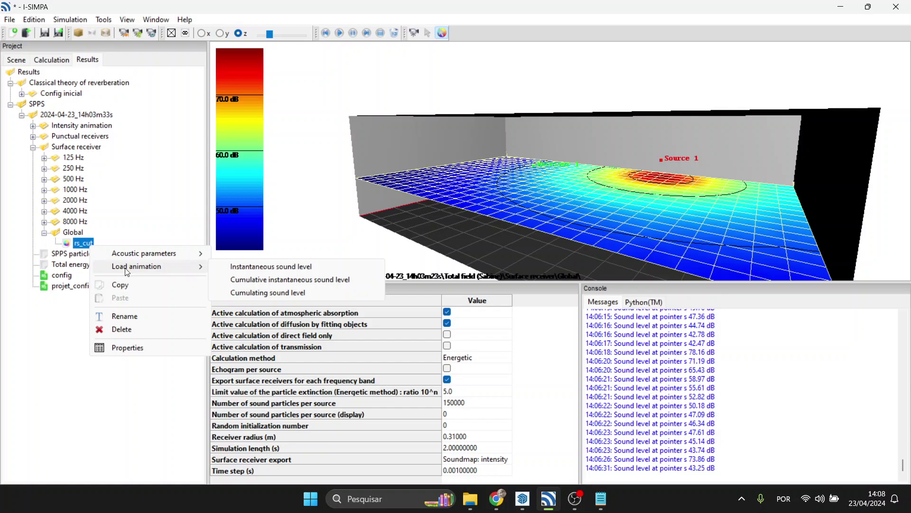
left_click(259, 269)
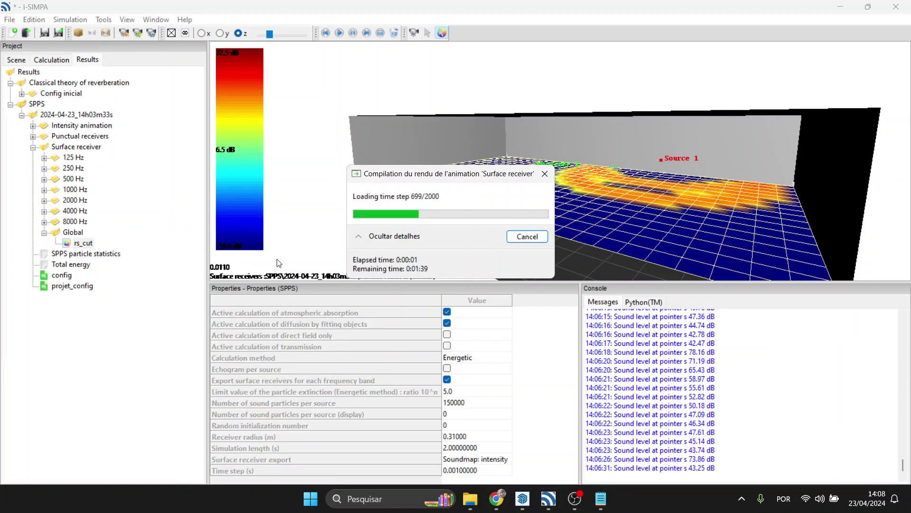
key("alt+Tab")
left_click(548, 498)
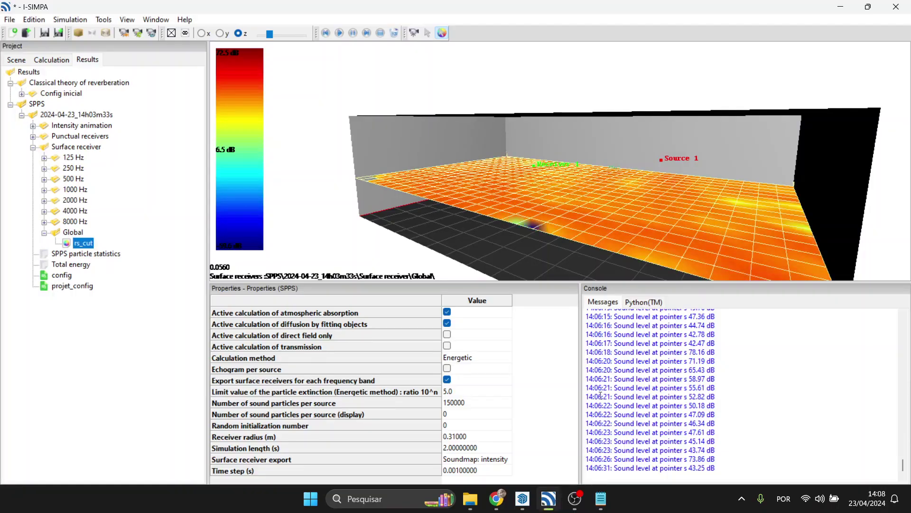
left_click_drag(651, 249, 708, 241)
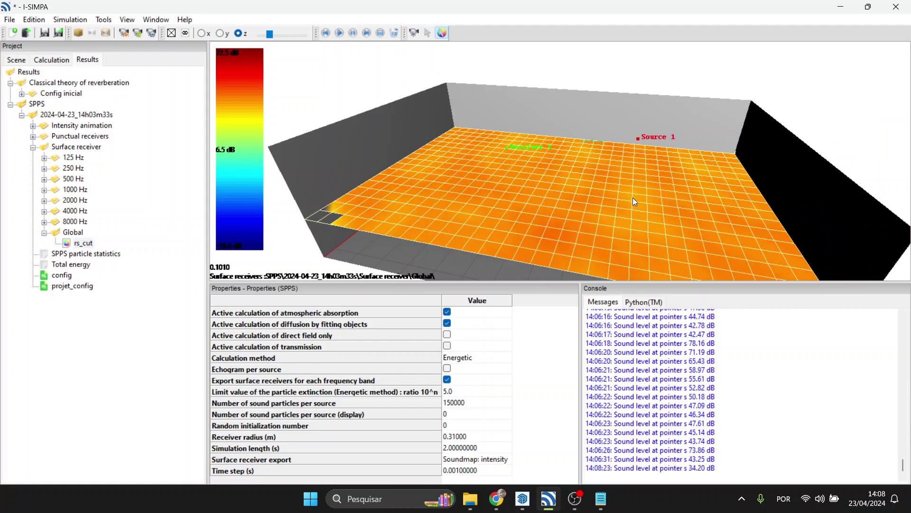
left_click_drag(619, 203, 619, 211)
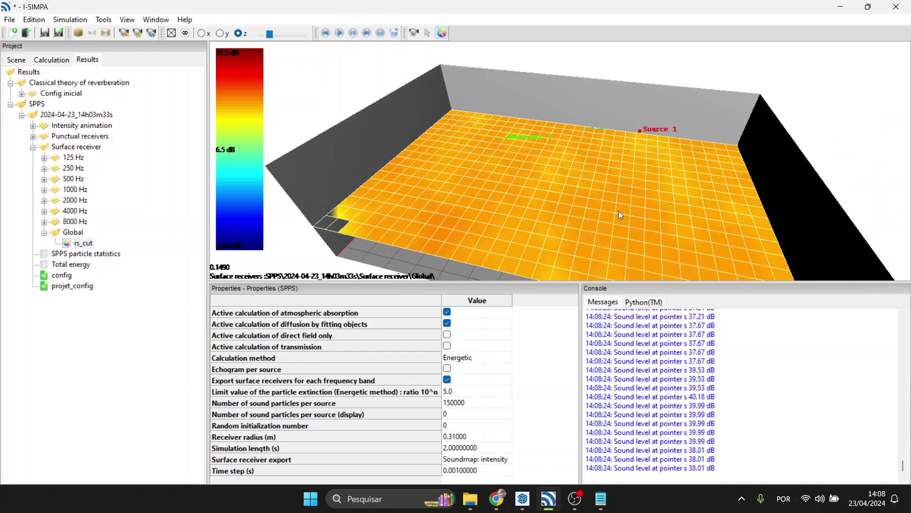
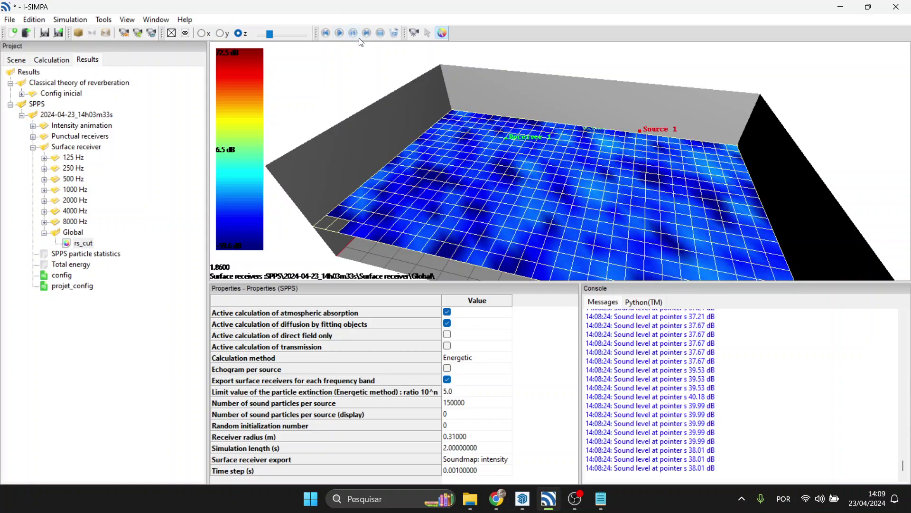
- Restart the instantaneous sound level animation, and step it back to the 0.0020 time step
left_click(379, 34)
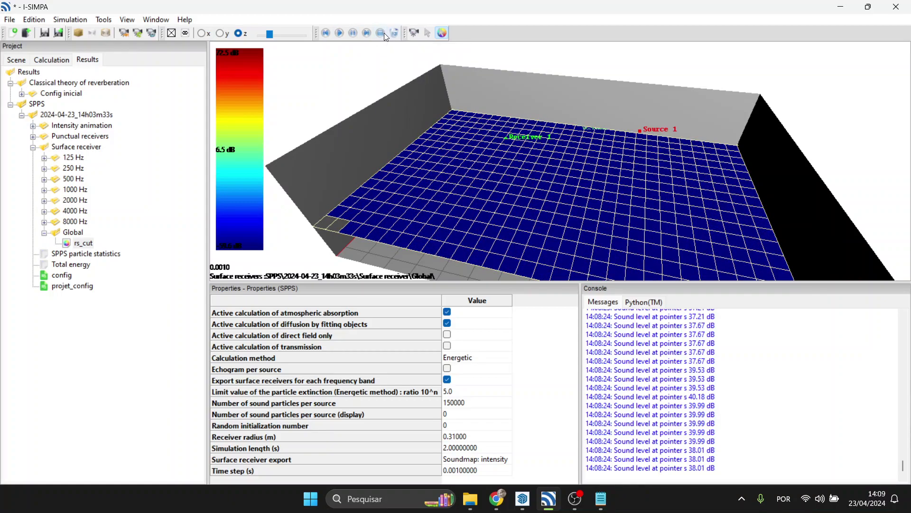
left_click(339, 32)
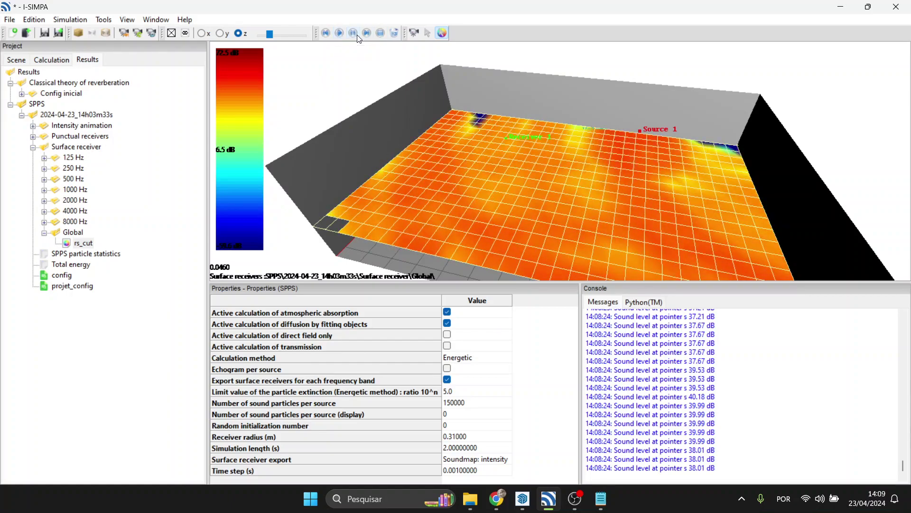
left_click(325, 34)
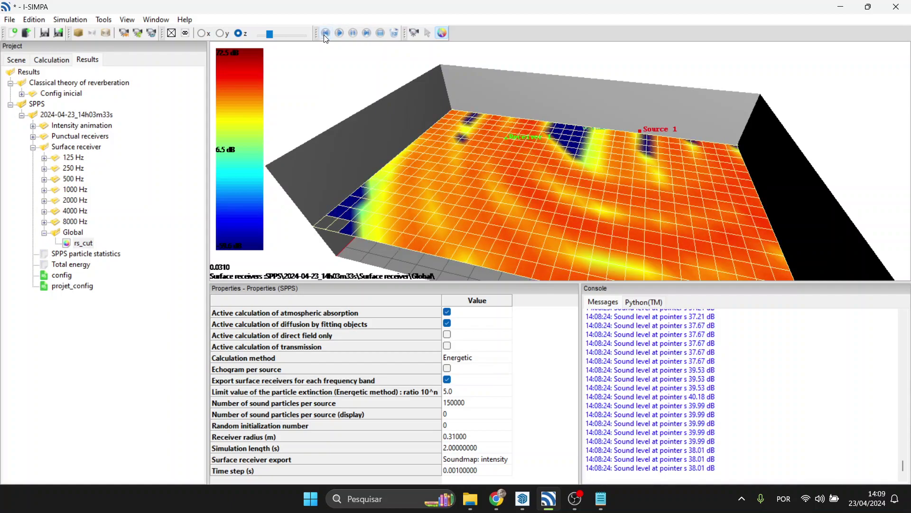
left_click(323, 35)
left_click(325, 34)
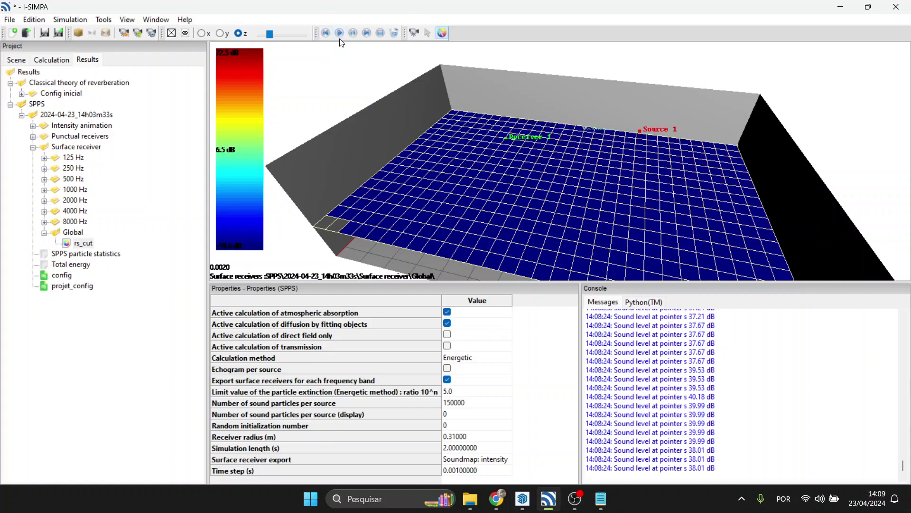
- Step the animation forward frame by frame to time step 0.0530, examining how the sound spreads from Source 1 through the room
left_click(367, 35)
left_click_drag(599, 111, 577, 88)
left_click(414, 33)
scroll(678, 138, "up", 5)
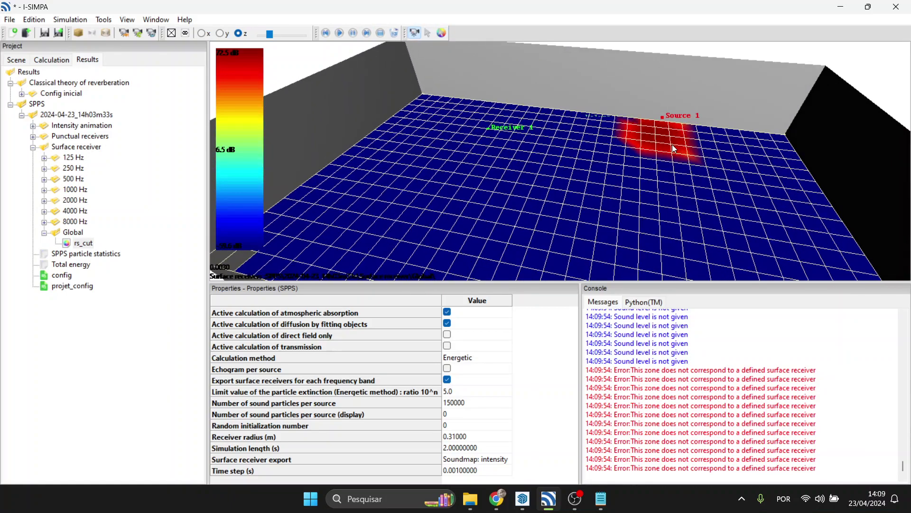
scroll(679, 138, "down", 3)
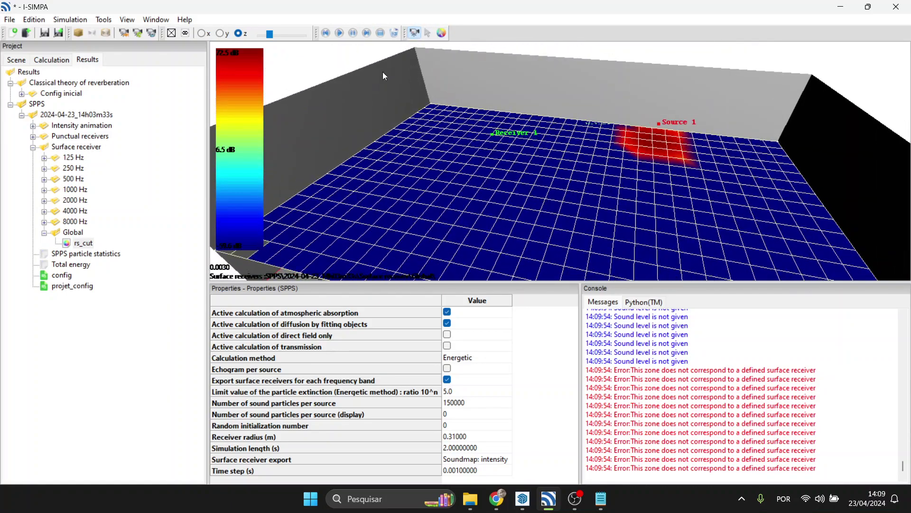
left_click(367, 34)
left_click(368, 33)
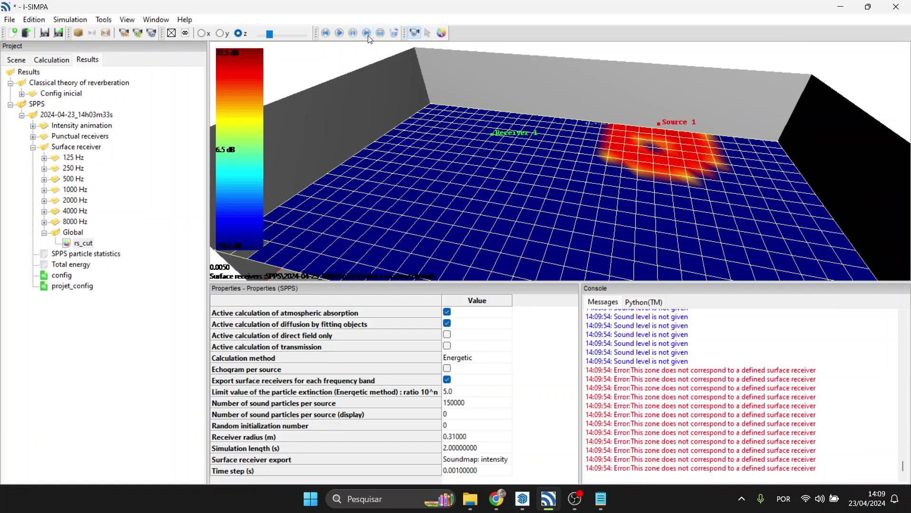
left_click(367, 33)
left_click(367, 33)
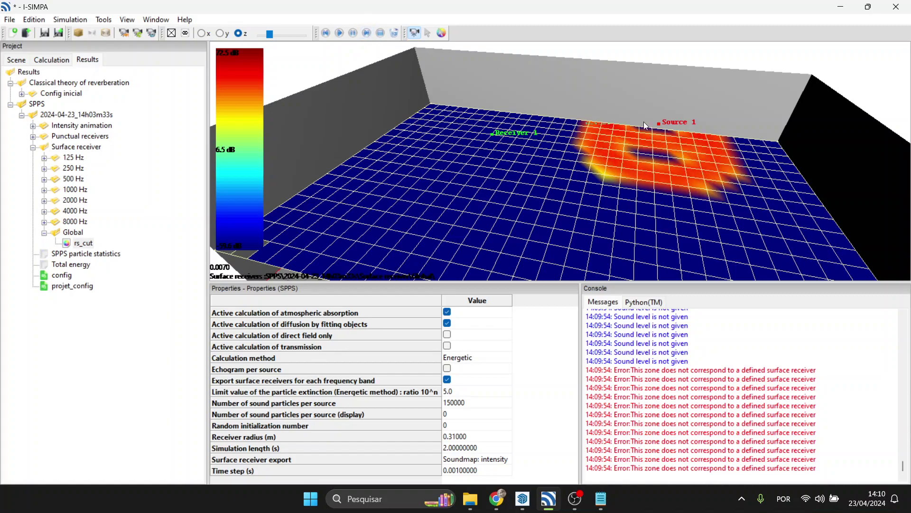
left_click(363, 34)
left_click(363, 34)
left_click(364, 34)
left_click(363, 35)
left_click(363, 34)
left_click(363, 34)
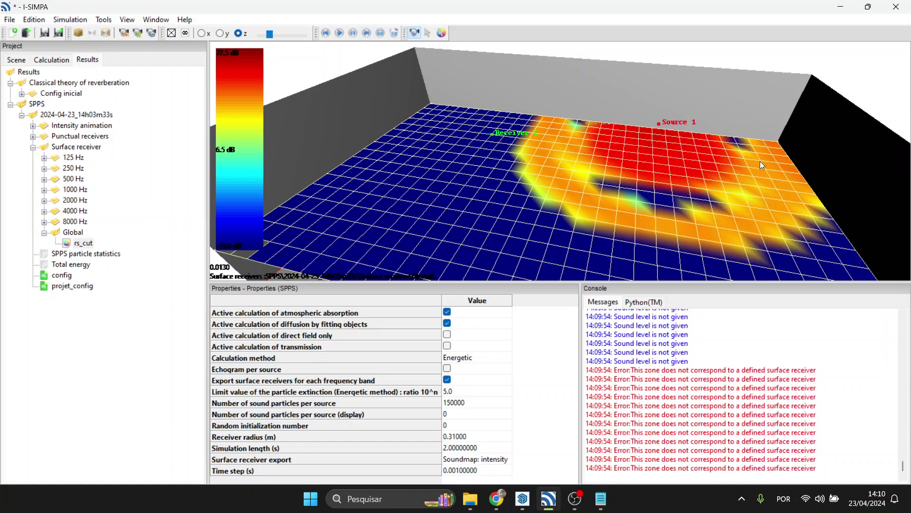
left_click(369, 33)
left_click(368, 33)
left_click(369, 33)
left_click(368, 34)
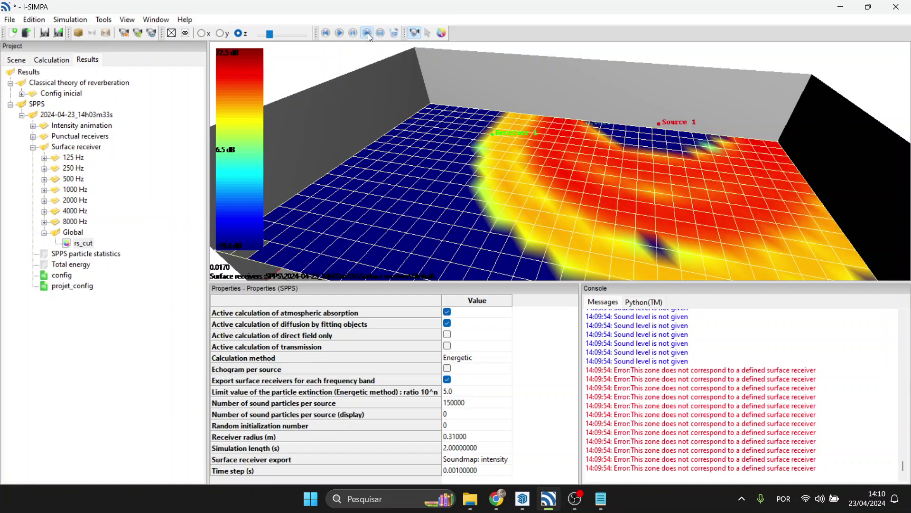
left_click(368, 33)
left_click(368, 33)
left_click(368, 33)
left_click(369, 34)
left_click(368, 34)
left_click(368, 33)
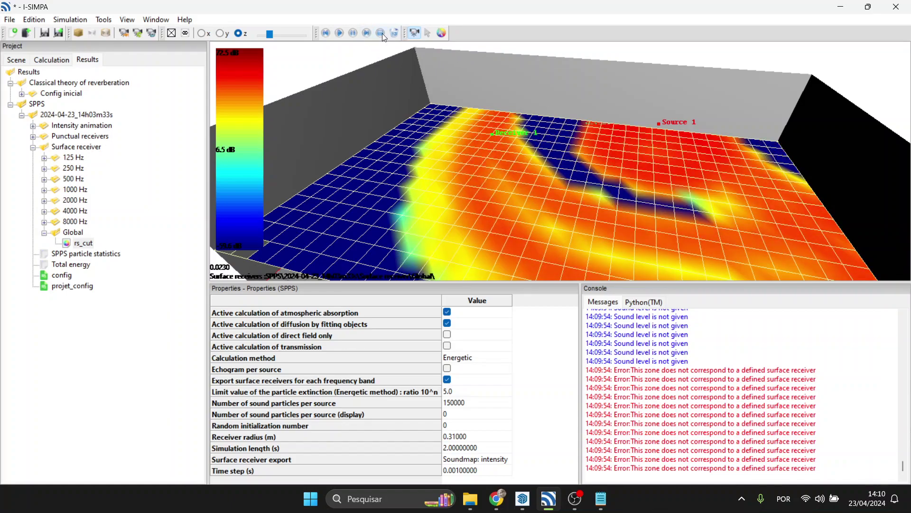
left_click(369, 33)
left_click(368, 33)
left_click(368, 33)
left_click(368, 33)
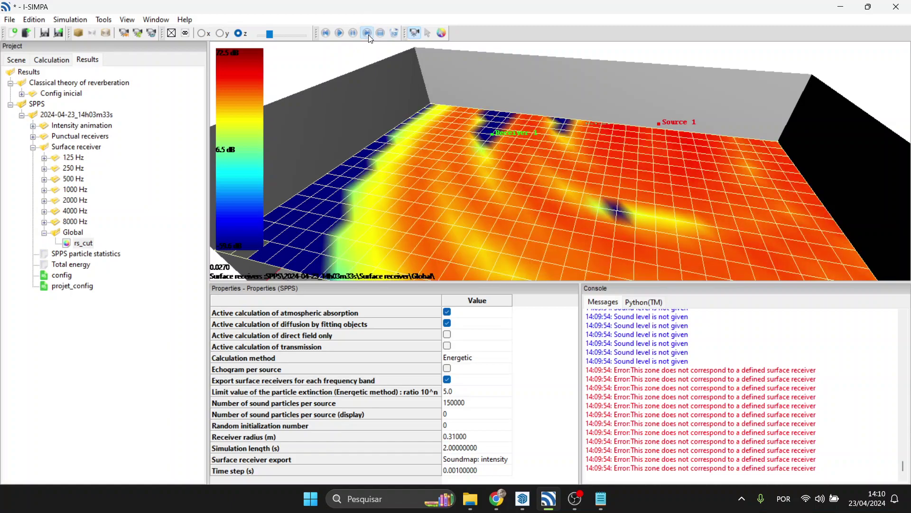
left_click(368, 34)
left_click(368, 33)
left_click(368, 33)
left_click(368, 34)
left_click(368, 33)
left_click(368, 33)
left_click(368, 33)
left_click(368, 33)
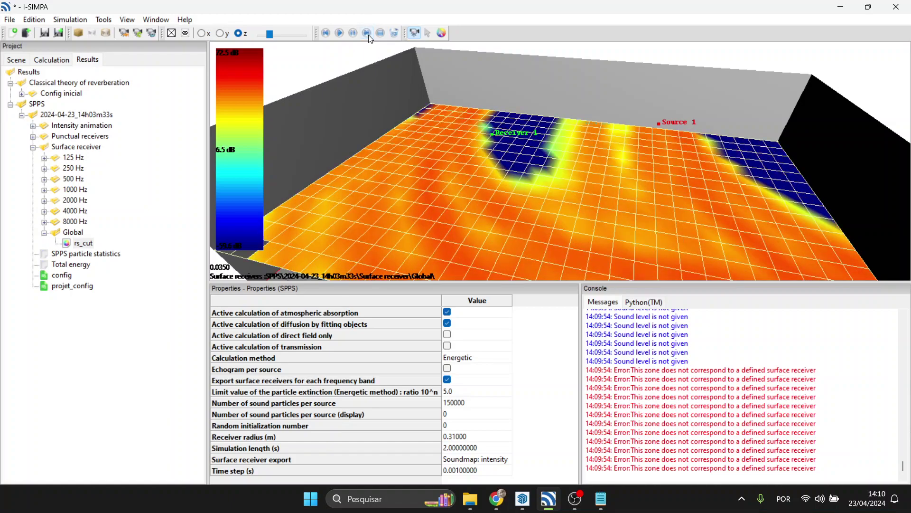
left_click(368, 33)
left_click(367, 33)
left_click(367, 34)
left_click(368, 33)
left_click(368, 33)
left_click(367, 33)
left_click(367, 33)
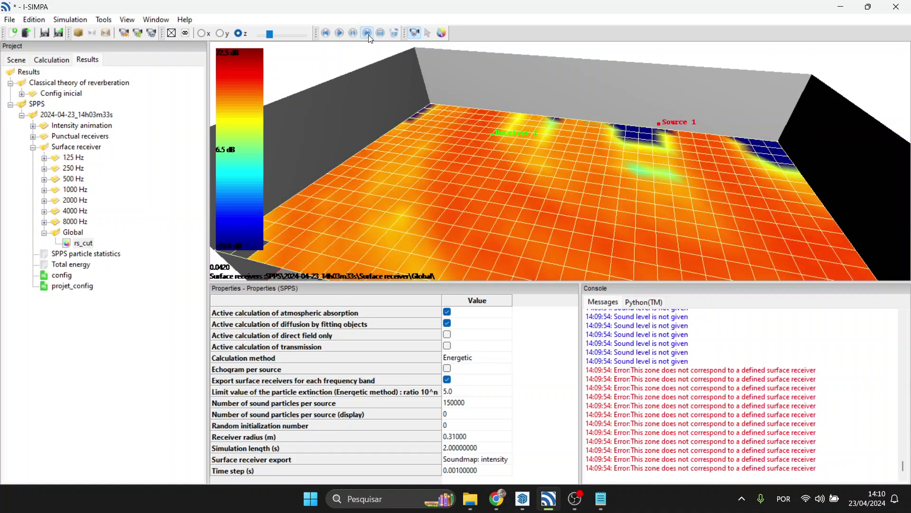
left_click(367, 33)
left_click(367, 33)
left_click(369, 34)
left_click(368, 34)
left_click(368, 35)
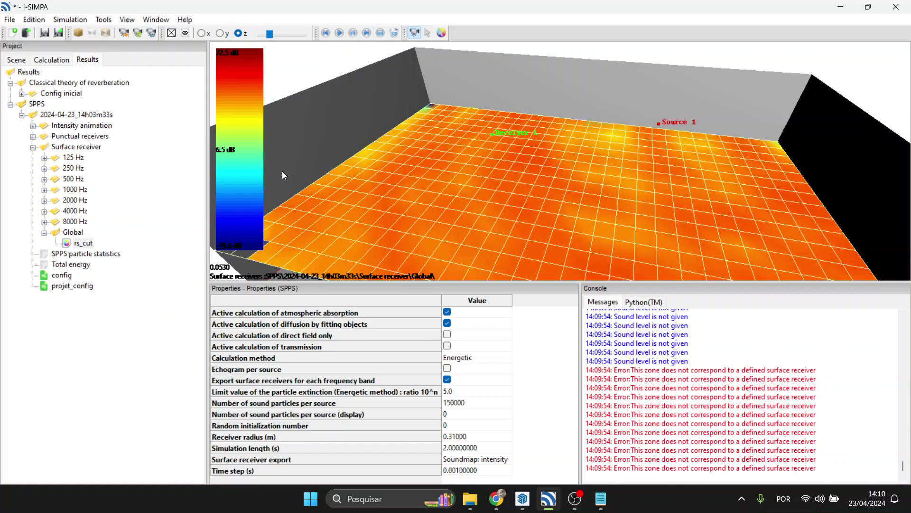
- Load the Cumulative instantaneous sound level animation of the Global rs_cut receiver and watch it play across the whole room
right_click(84, 243)
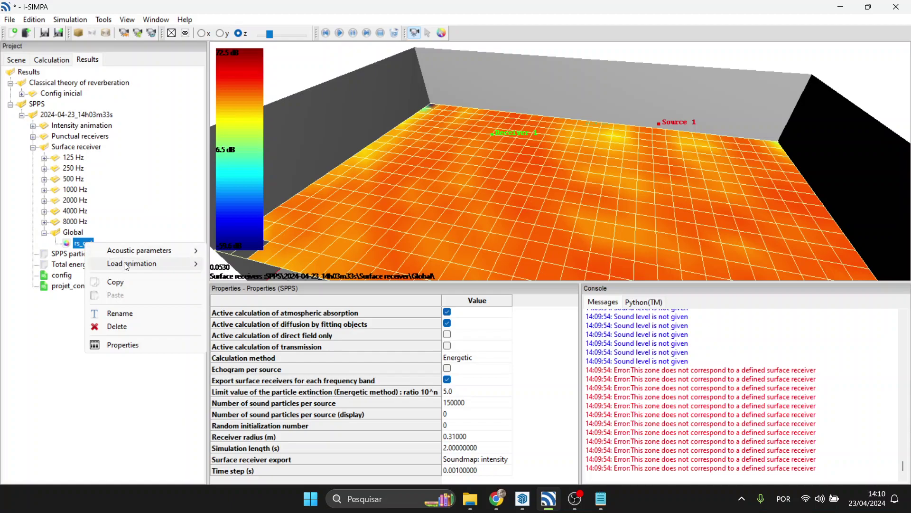
mouse_move(126, 266)
left_click(265, 279)
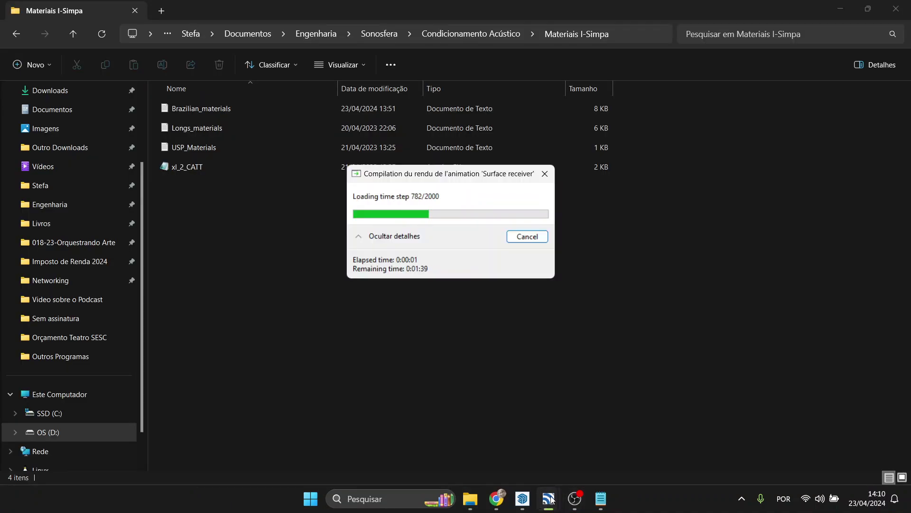
left_click(550, 456)
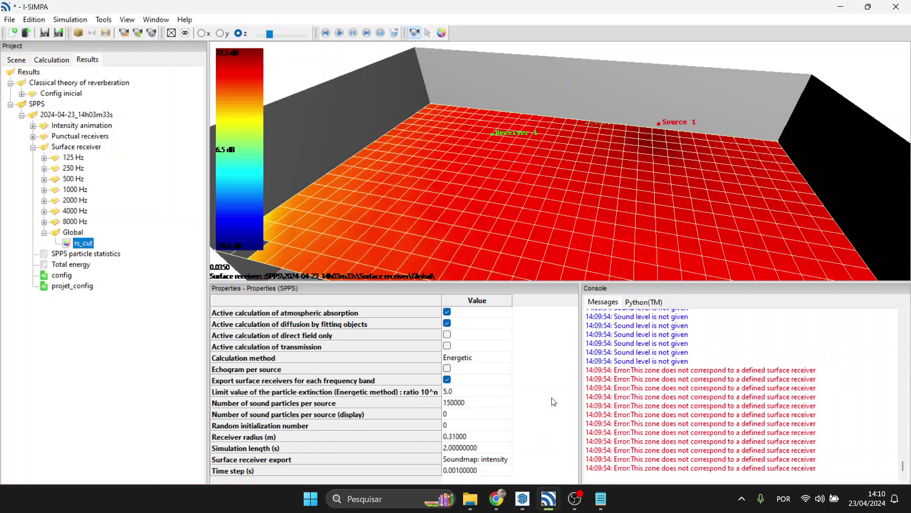
left_click(557, 195)
scroll(556, 196, "down", 3)
left_click(371, 32)
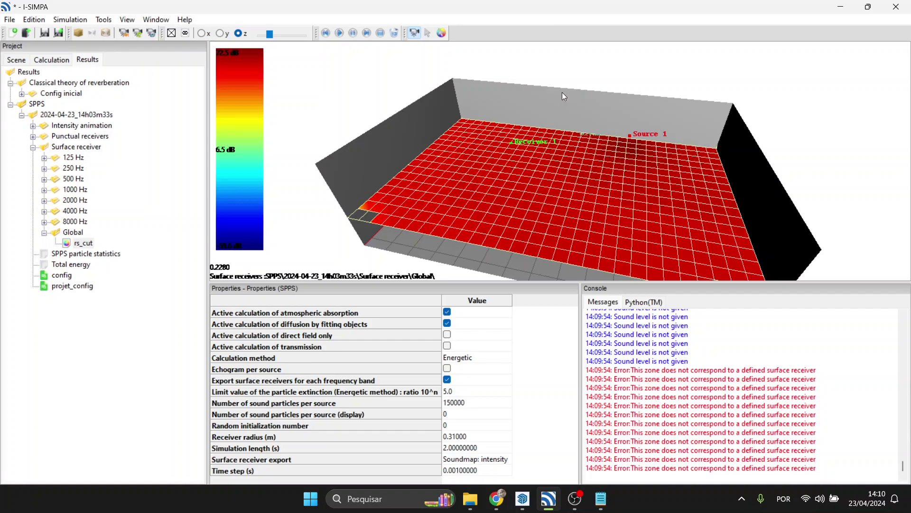
- Probe the cumulative sound level on the receiver plane beside Source 1 and in the far corner opposite it
left_click(442, 33)
left_click(625, 151)
left_click(624, 151)
left_click(625, 151)
left_click(624, 151)
left_click(625, 151)
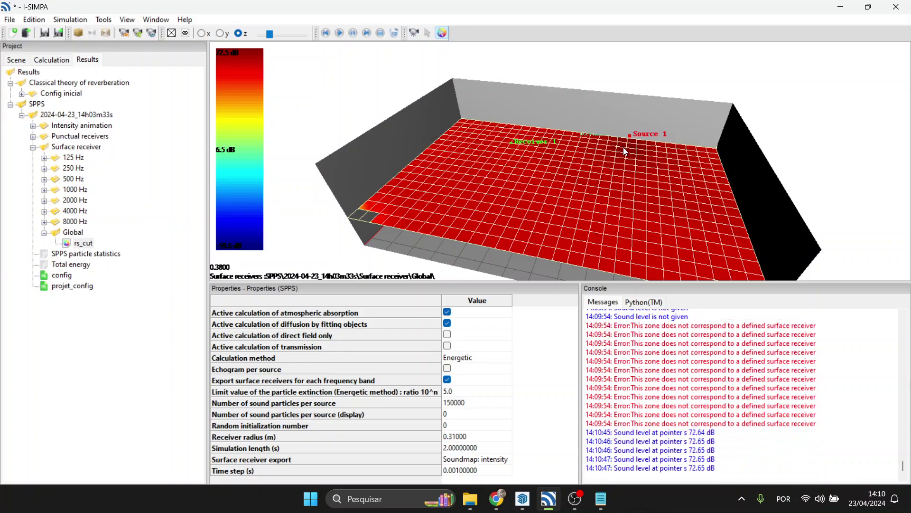
left_click(392, 206)
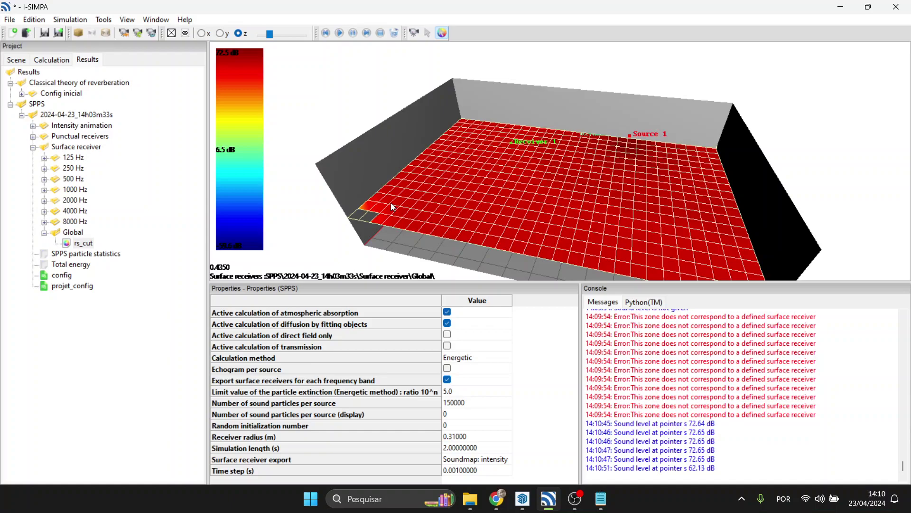
left_click(389, 204)
left_click(384, 199)
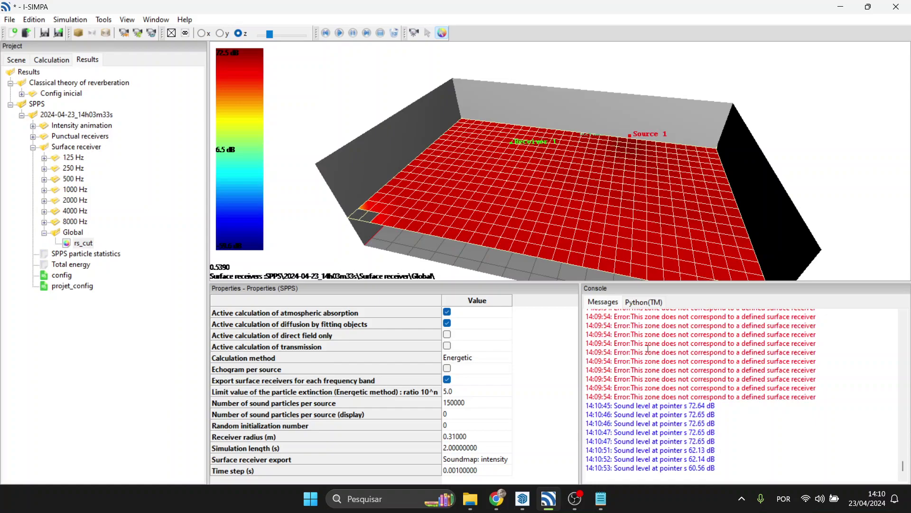
- Load the Cumulating sound level map of the Global rs_cut receiver and return to I-SIMPA to view it
right_click(86, 245)
mouse_move(142, 263)
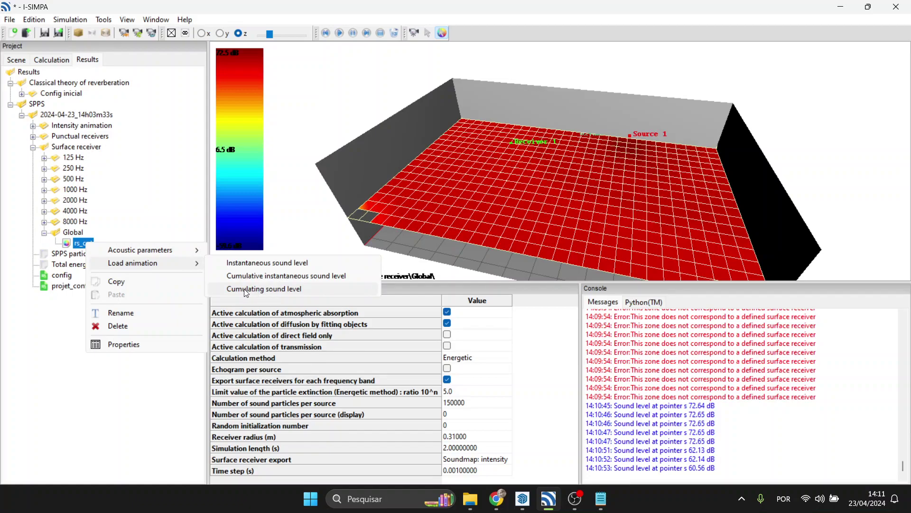
left_click(301, 291)
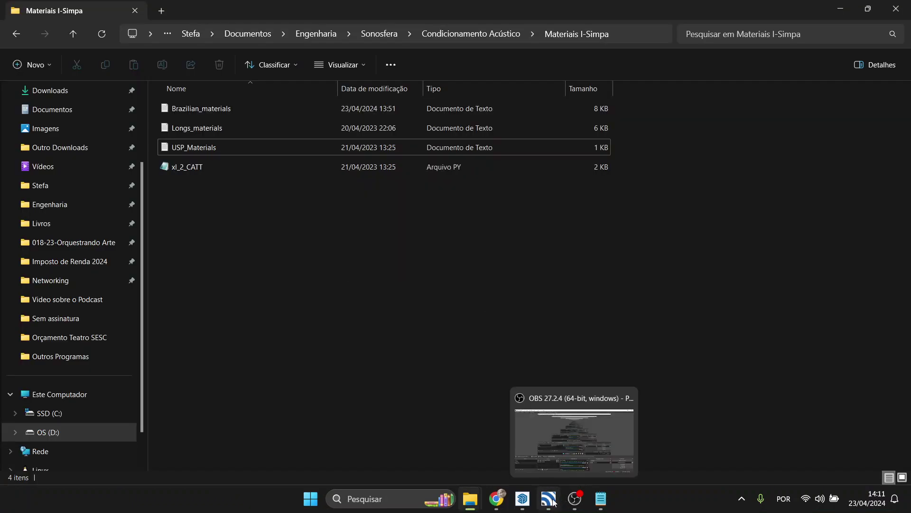
left_click(555, 502)
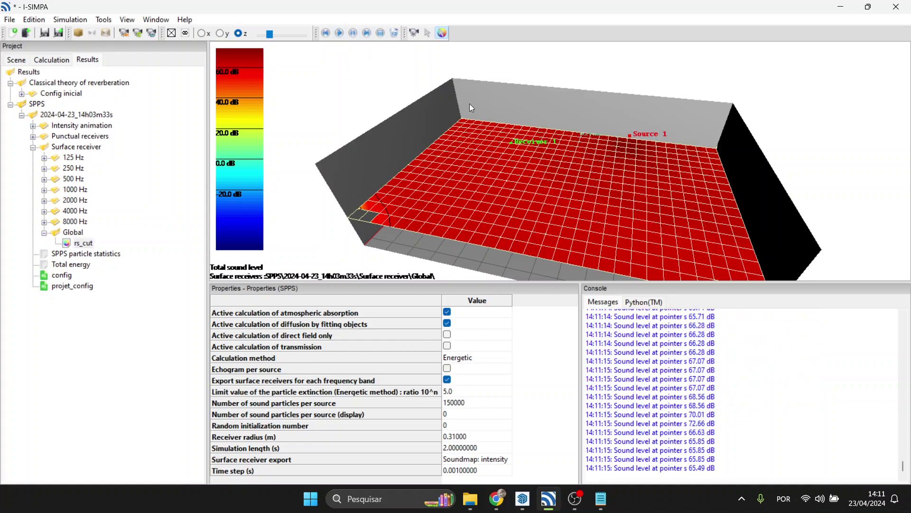
- Run the RT computation on the SPPS run's Global rs_cut receiver
left_click(87, 244)
right_click(87, 245)
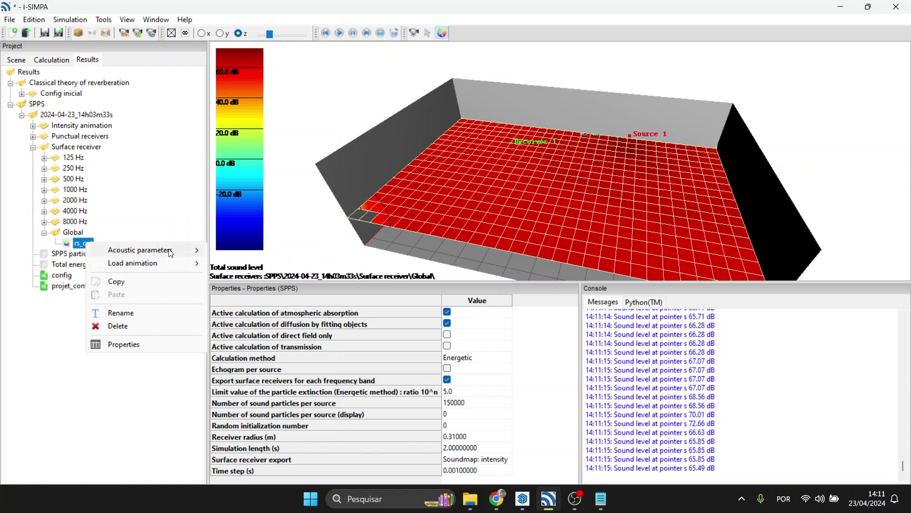
mouse_move(170, 253)
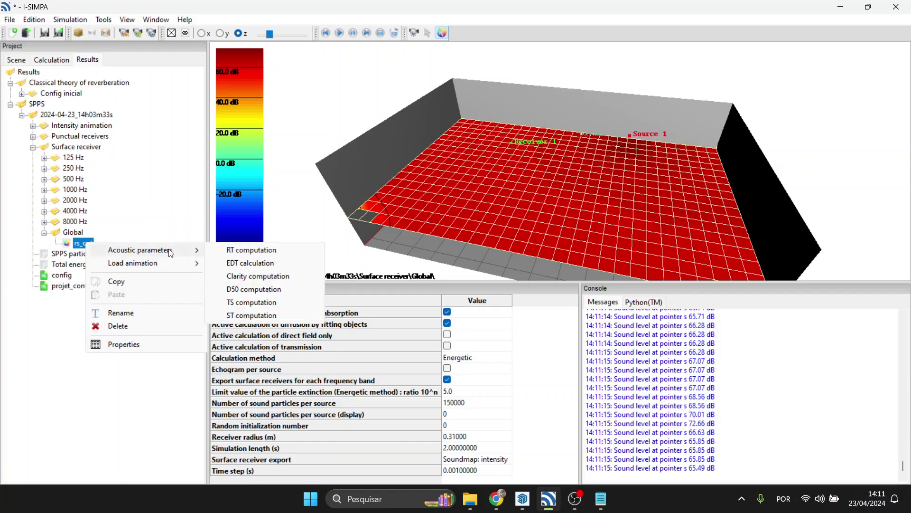
left_click(225, 250)
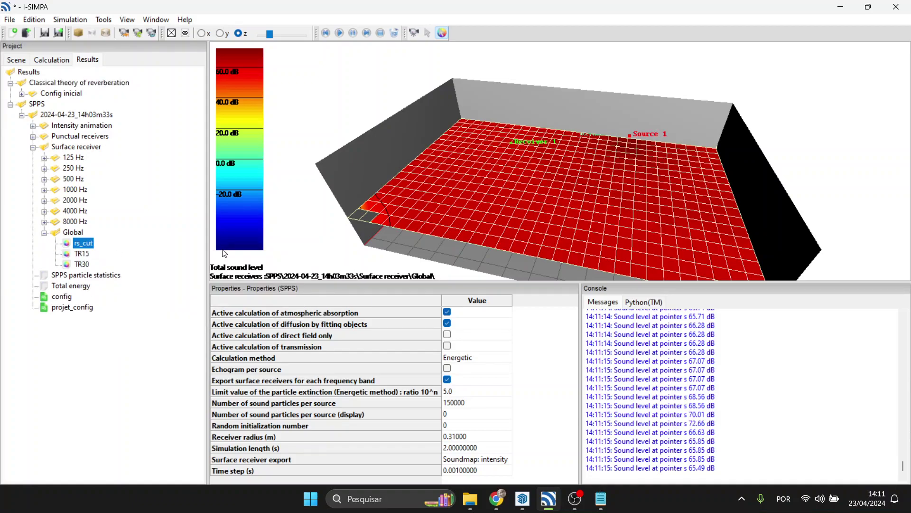
- Load the TR15 map under the Global surface receiver results and return to I-SIMPA to view it
left_click(83, 257)
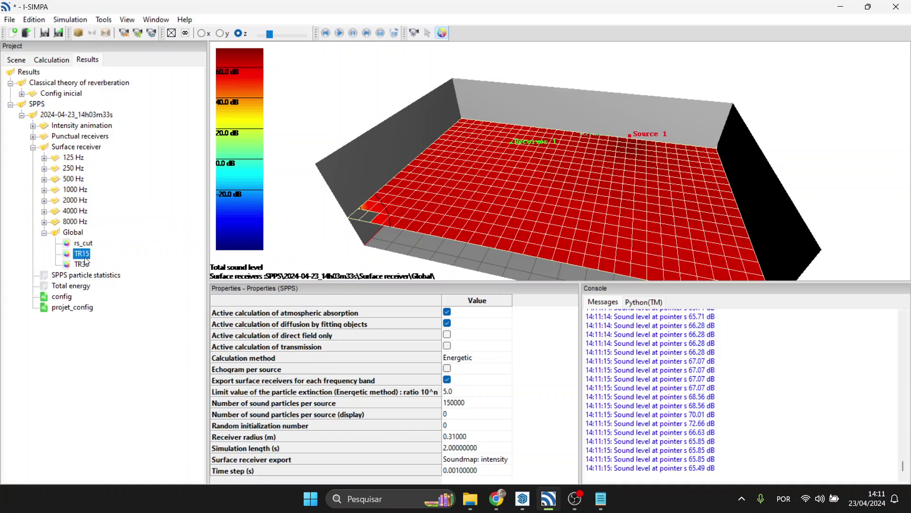
right_click(83, 258)
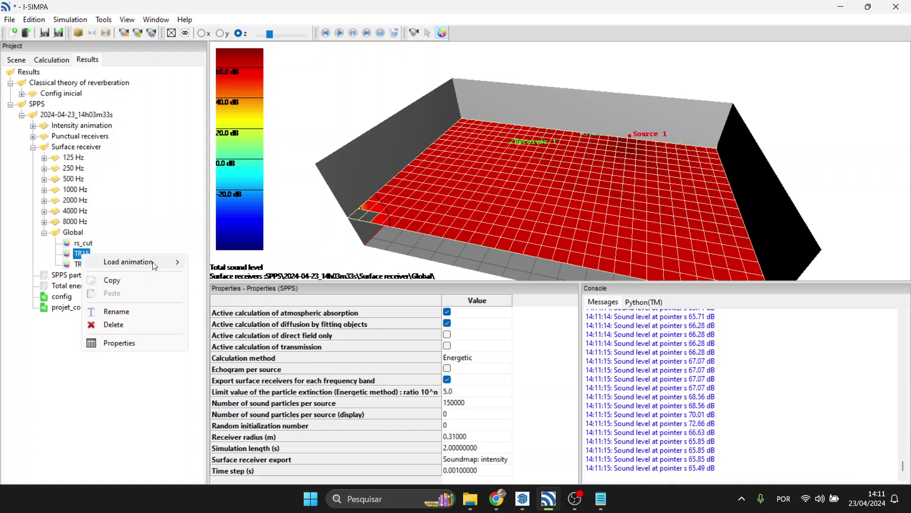
left_click(216, 262)
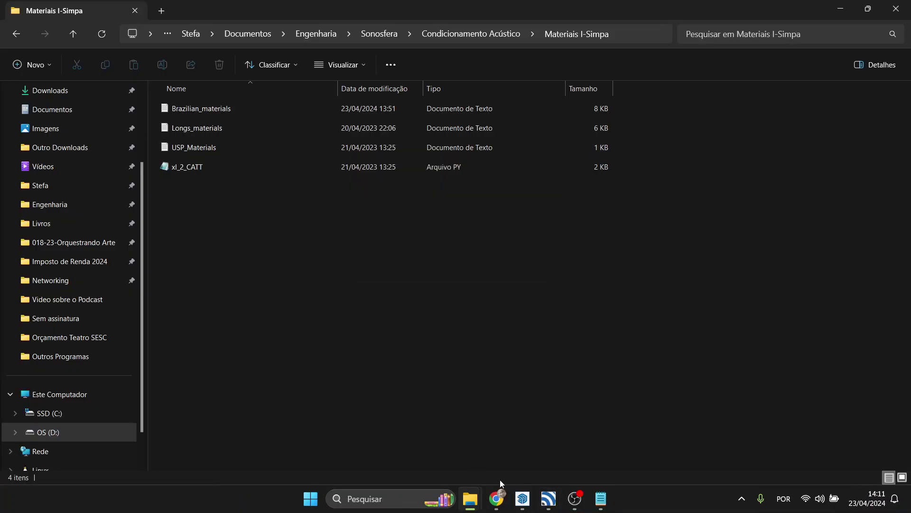
left_click(546, 500)
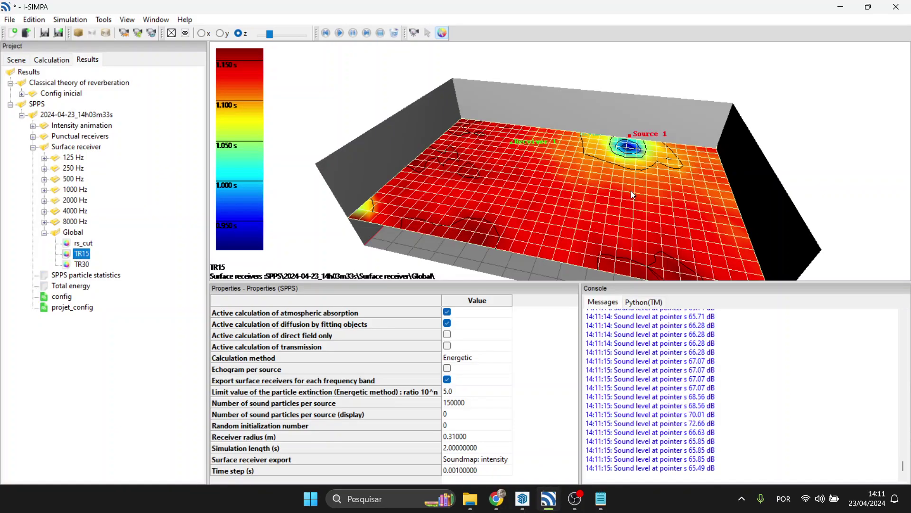
- Probe reverberation times on the TR15 map near Source 1 and in the dark red area, and view the room more closely
left_click_drag(632, 193, 634, 179)
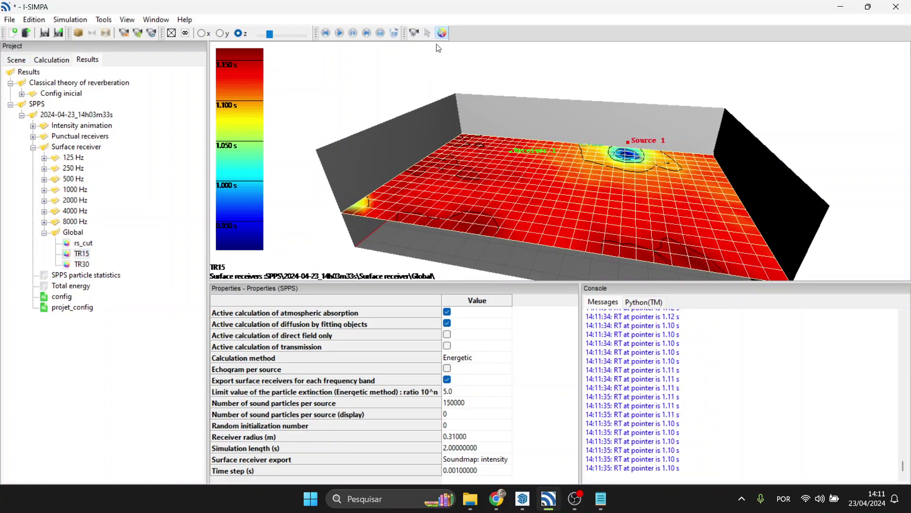
left_click(414, 33)
scroll(604, 162, "up", 5)
left_click_drag(603, 154, 590, 208)
scroll(574, 170, "down", 3)
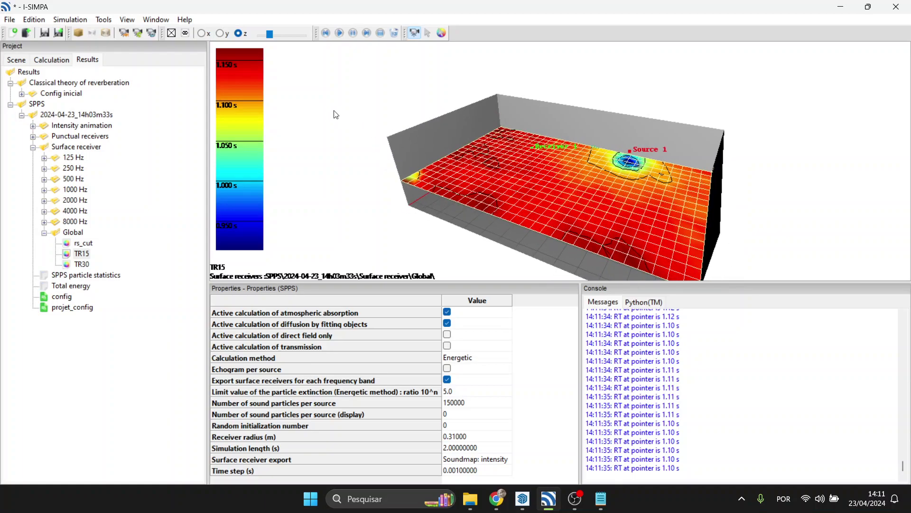
left_click(445, 31)
left_click_drag(492, 203, 483, 176)
left_click(414, 33)
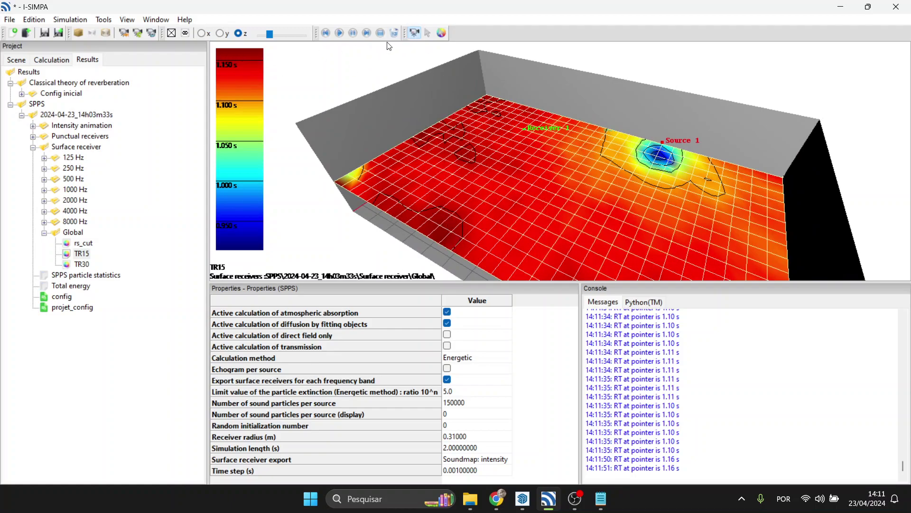
- Probe the TR15 reverberation time in the dark red patch by the near wall and at several points across the room
left_click(446, 225)
double_click(446, 225)
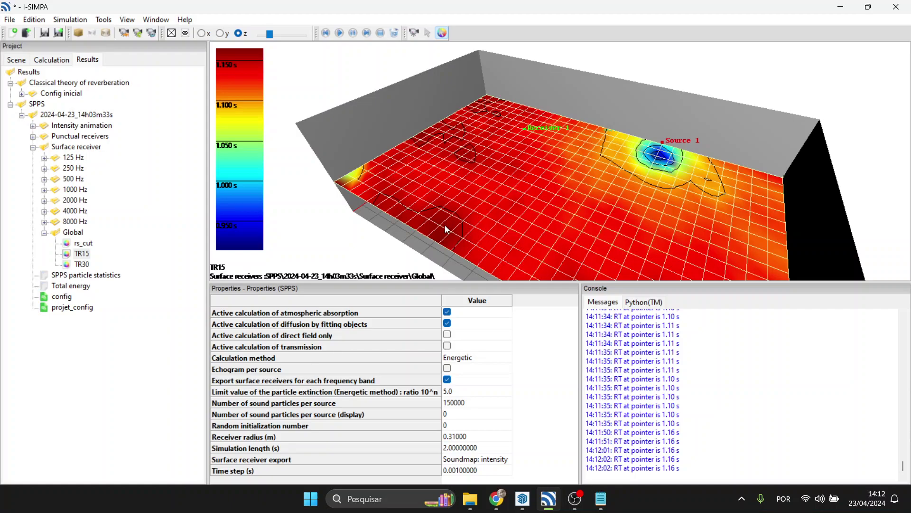
mouse_move(638, 217)
left_mouse_down()
mouse_move(588, 211)
mouse_move(533, 186)
mouse_move(539, 159)
mouse_move(620, 216)
mouse_move(739, 205)
left_mouse_up()
left_click_drag(703, 240, 518, 189)
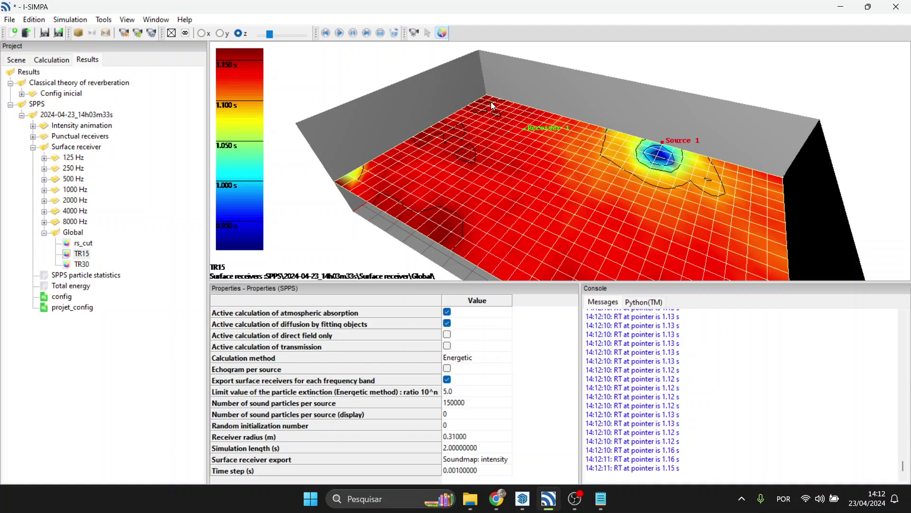
left_click_drag(371, 169, 557, 199)
left_click(734, 183)
- Run the D50 computation on the SPPS run's Global rs_cut receiver
right_click(84, 247)
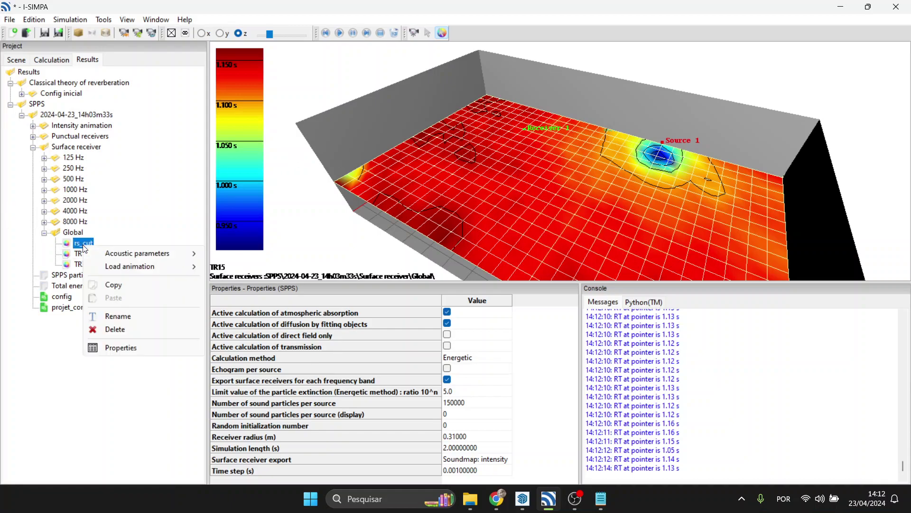
mouse_move(157, 253)
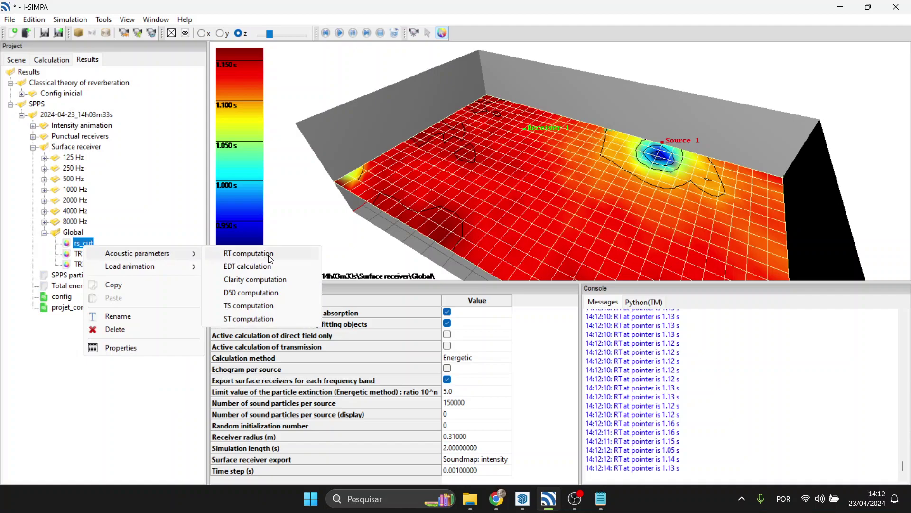
left_click(230, 293)
- Load the D50 map under the Global results, return to I-SIMPA and examine its distribution around Source 1
left_click(80, 275)
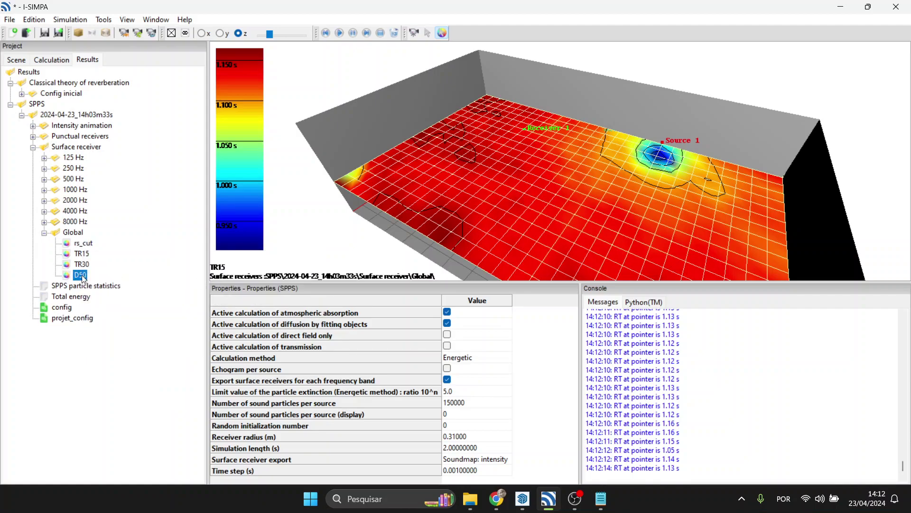
right_click(82, 275)
mouse_move(124, 284)
left_click(254, 282)
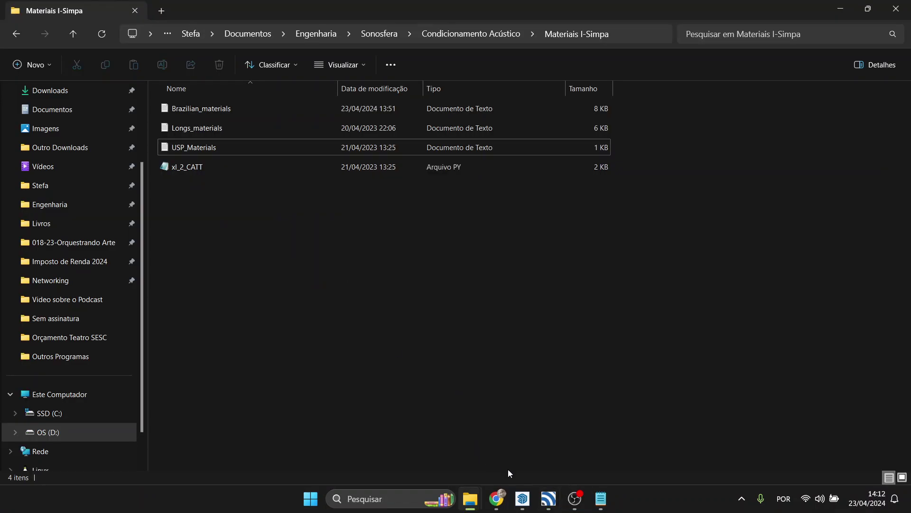
left_click(546, 498)
left_click_drag(604, 256, 585, 181)
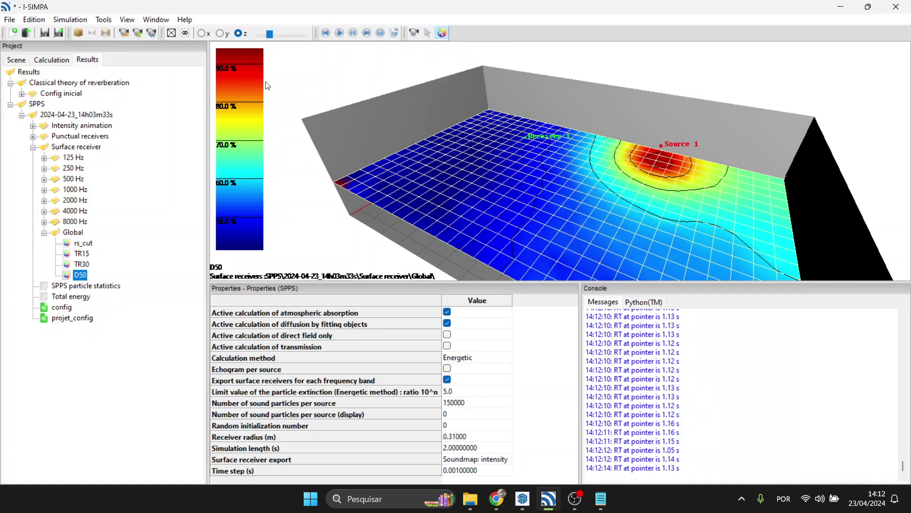
- Show the desktop, relaunch I-SIMPA from its shortcut and maximize its window
key("alt+Tab")
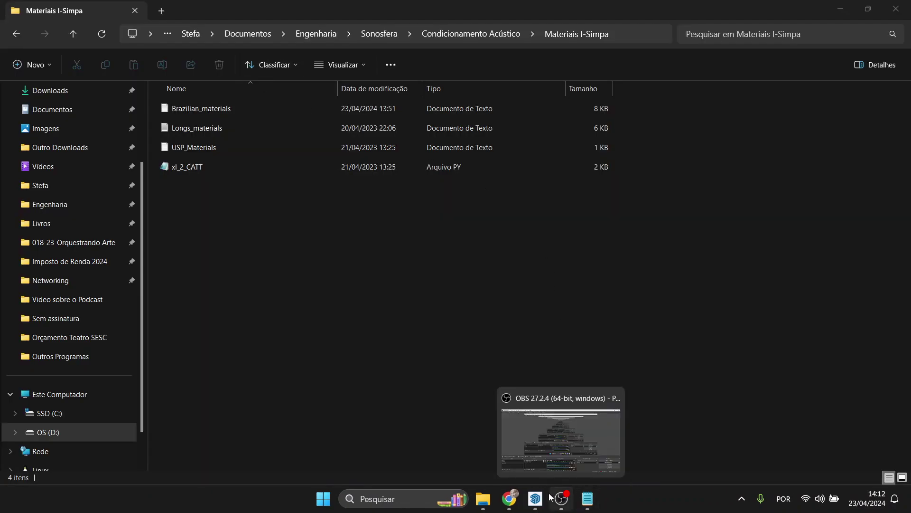
key("super+d")
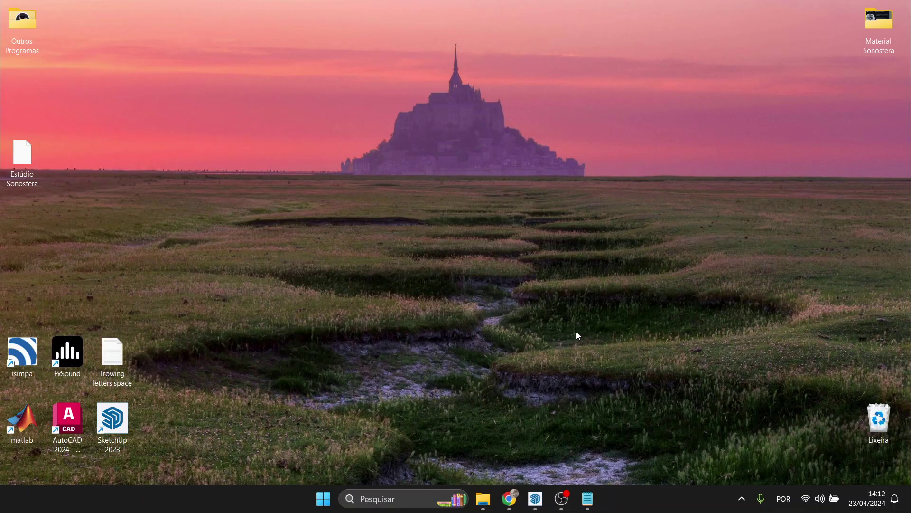
double_click(30, 361)
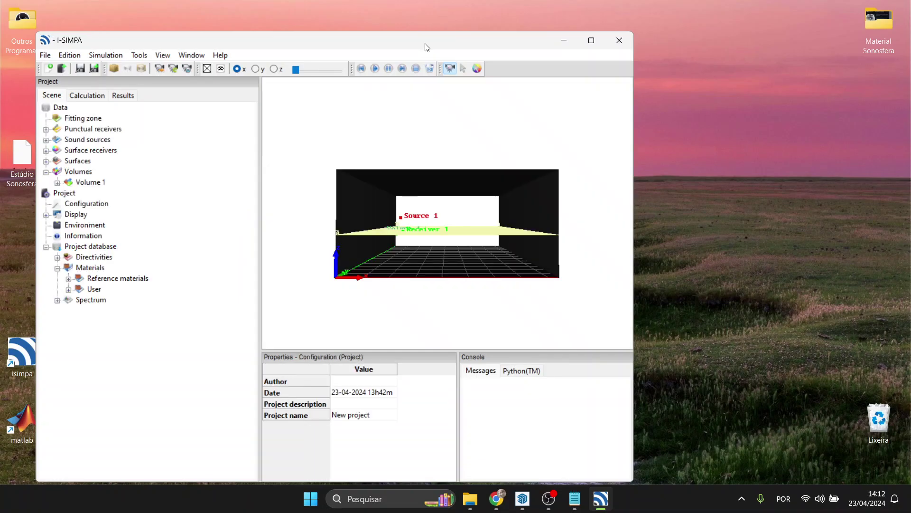
double_click(425, 46)
- Inspect the Classical theory of reverberation run in the reopened project's results, and collapse its folder
left_click(88, 59)
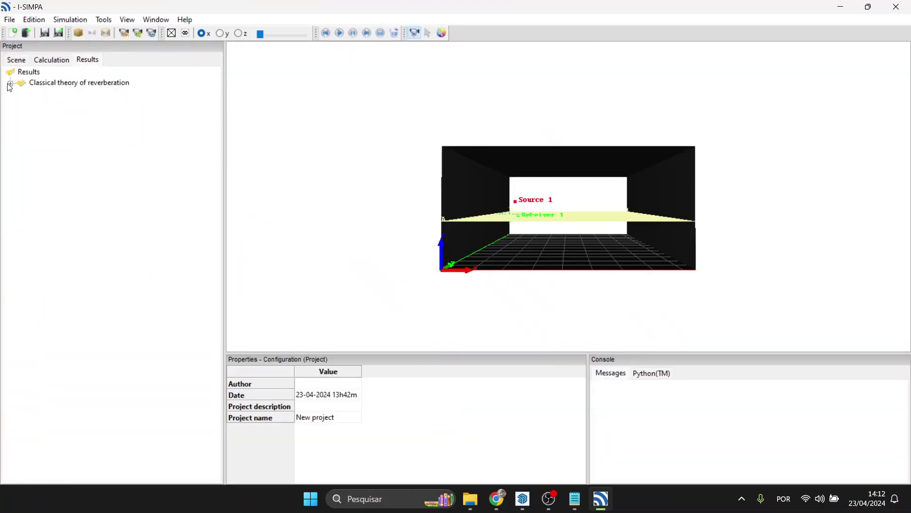
left_click(10, 83)
left_click(22, 93)
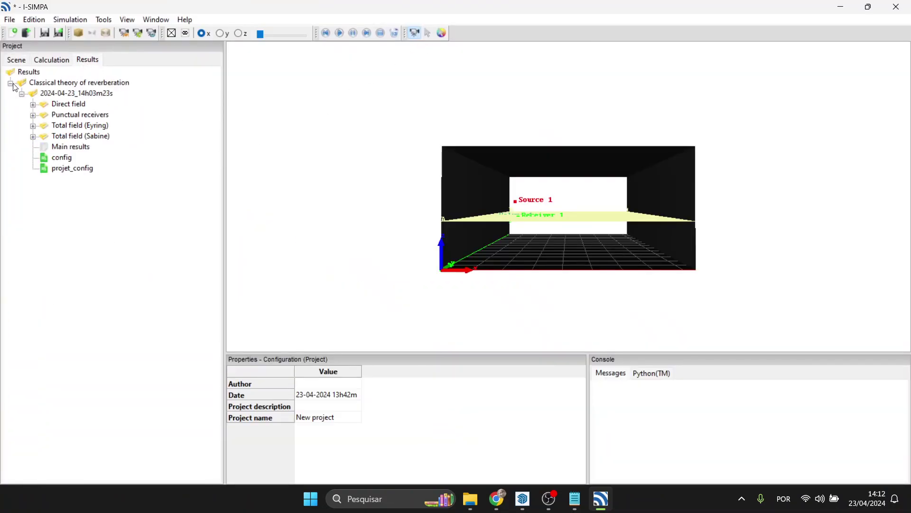
left_click(10, 83)
- Run the SPPS calculation again in the reopened project
left_click(50, 60)
left_click(28, 104)
right_click(29, 105)
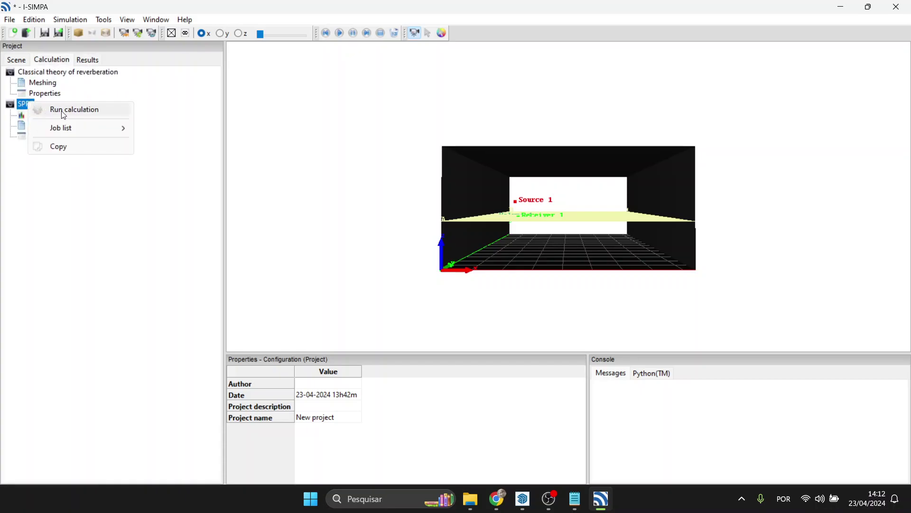
left_click(79, 114)
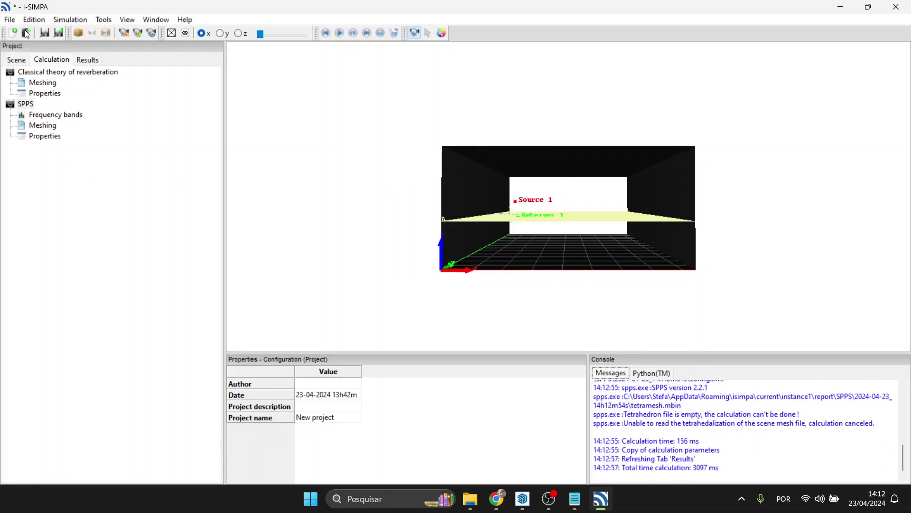
- Expand the SPPS results and list the contents of the 2024-04-23_14h03m33s and 2024-04-23_14h12m54s runs
left_click(91, 60)
double_click(16, 92)
double_click(28, 113)
left_click(21, 105)
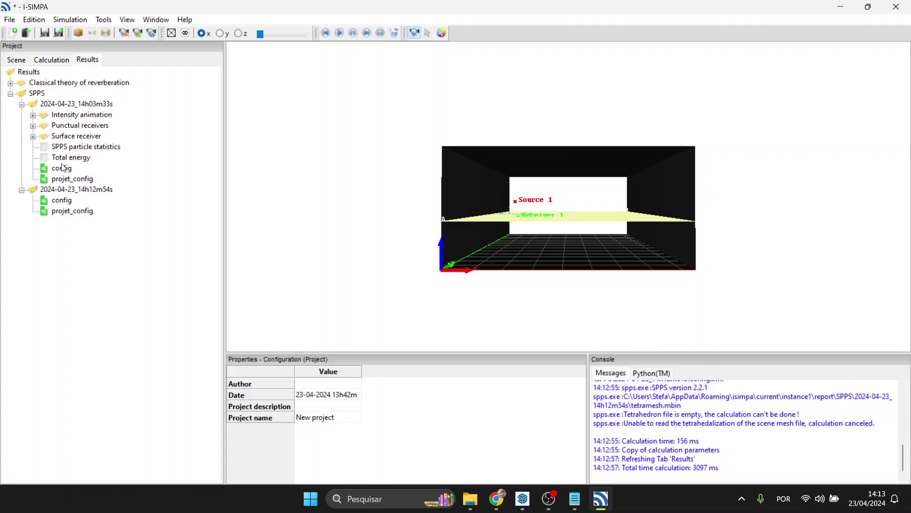
- Load the global D50 map of the 2024-04-23_14h03m33s run's surface receiver as cumulating sound level and examine it over the room
left_click(21, 189)
left_click(34, 137)
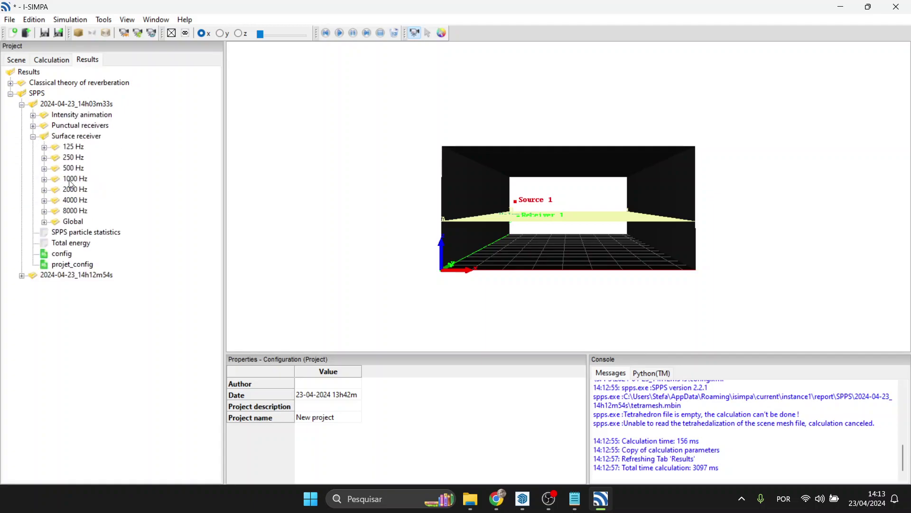
left_click(45, 222)
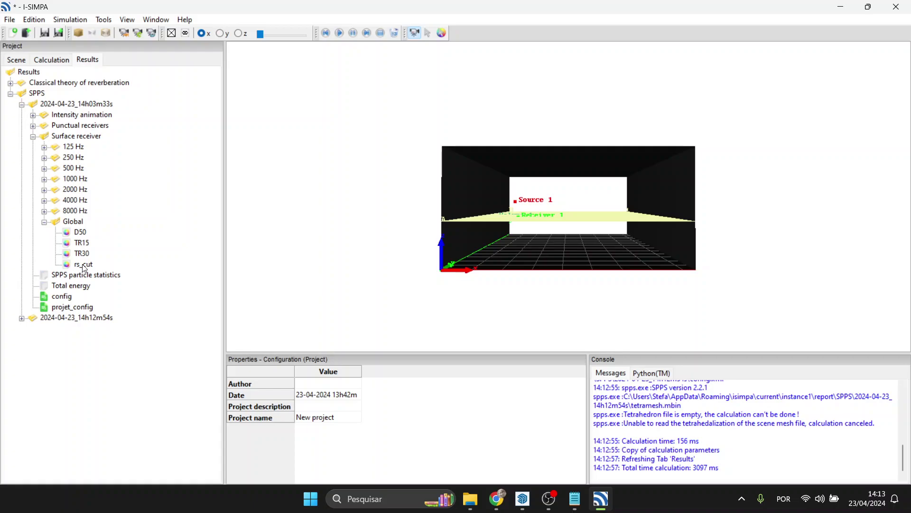
right_click(85, 234)
mouse_move(87, 236)
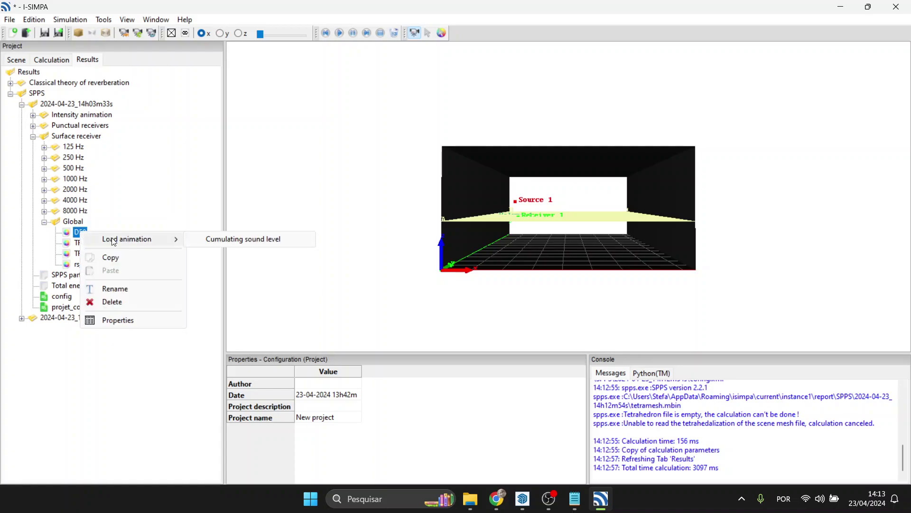
left_click(295, 239)
left_click_drag(593, 186, 609, 197)
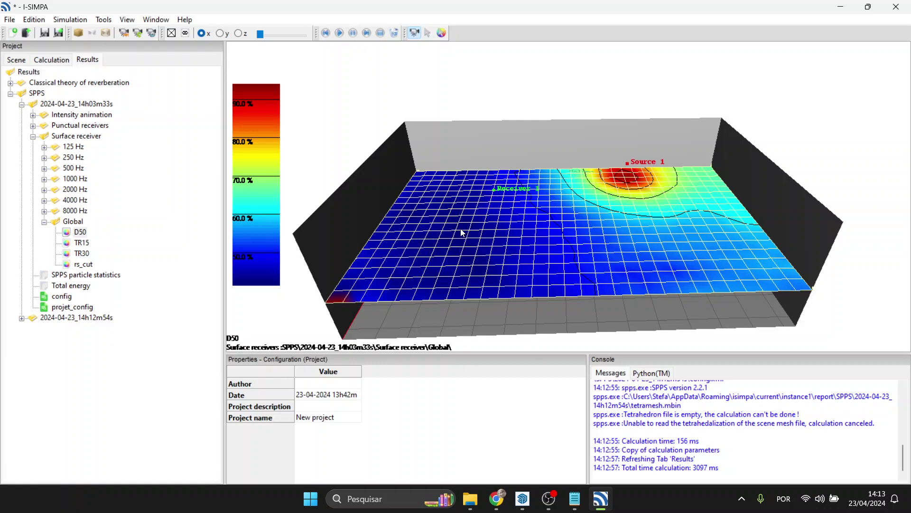
mouse_move(545, 228)
left_mouse_down()
mouse_move(531, 260)
mouse_move(542, 219)
left_mouse_up()
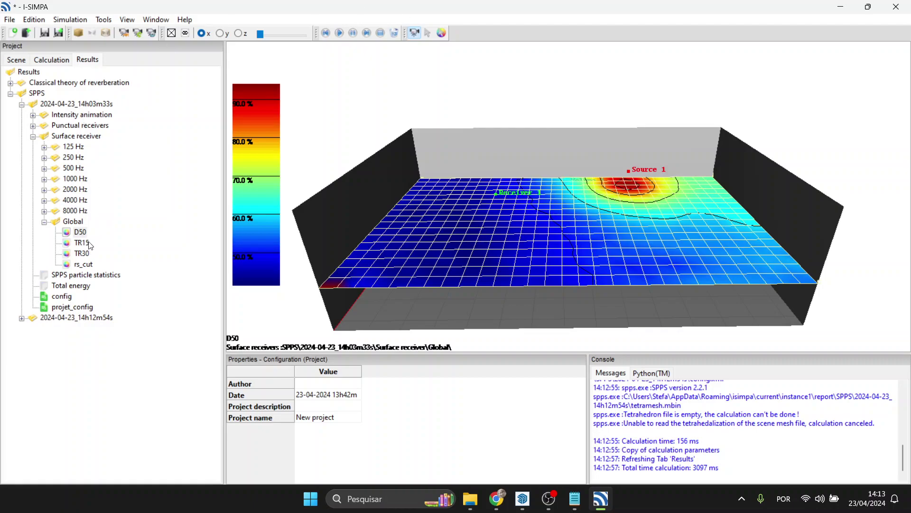
- Run the ST computation on the global rs_cut result and load the ST map as cumulating sound level
right_click(88, 264)
mouse_move(143, 272)
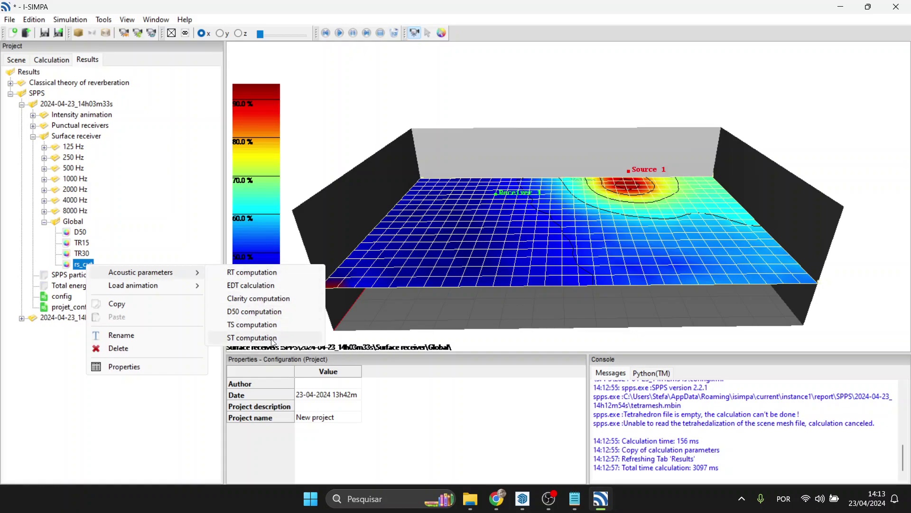
left_click(253, 338)
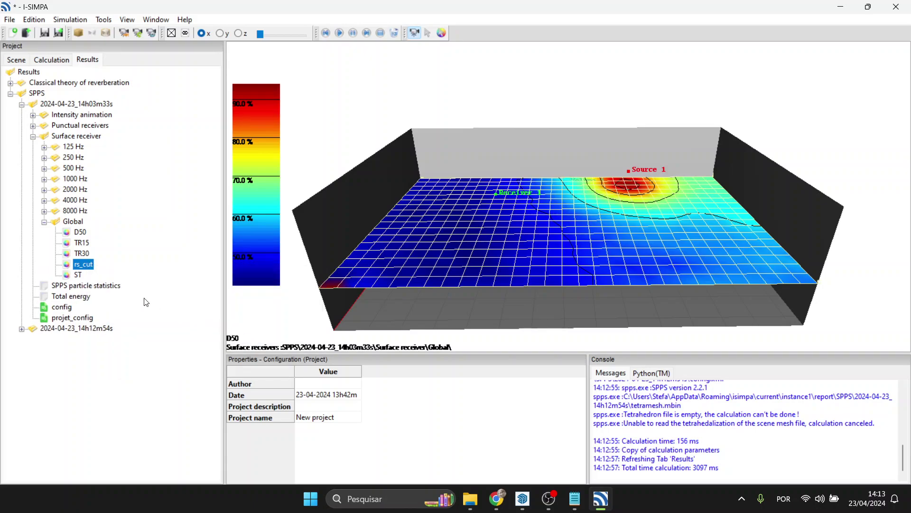
left_click(78, 276)
right_click(81, 278)
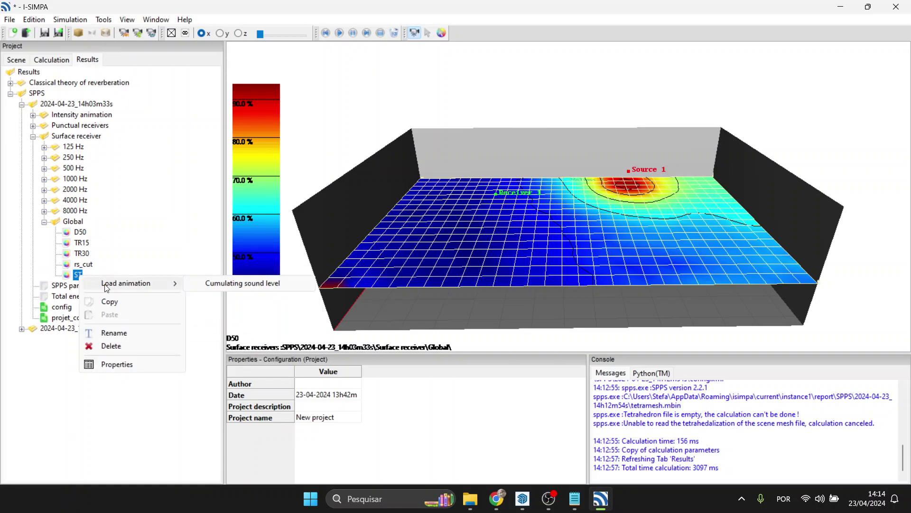
left_click(107, 284)
left_click_drag(529, 240, 513, 229)
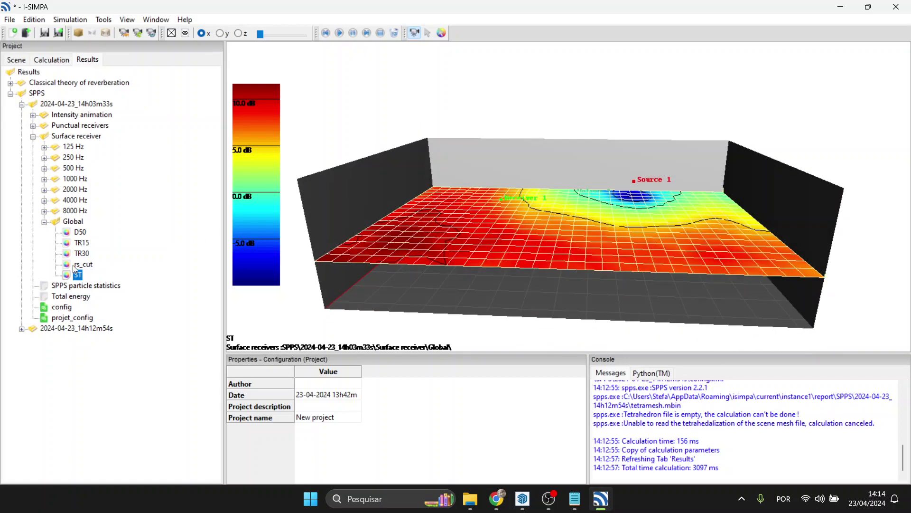
- Examine the Total energy spreadsheet's SPL values and Schroeder's curve in an enlarged window, and close it
double_click(81, 295)
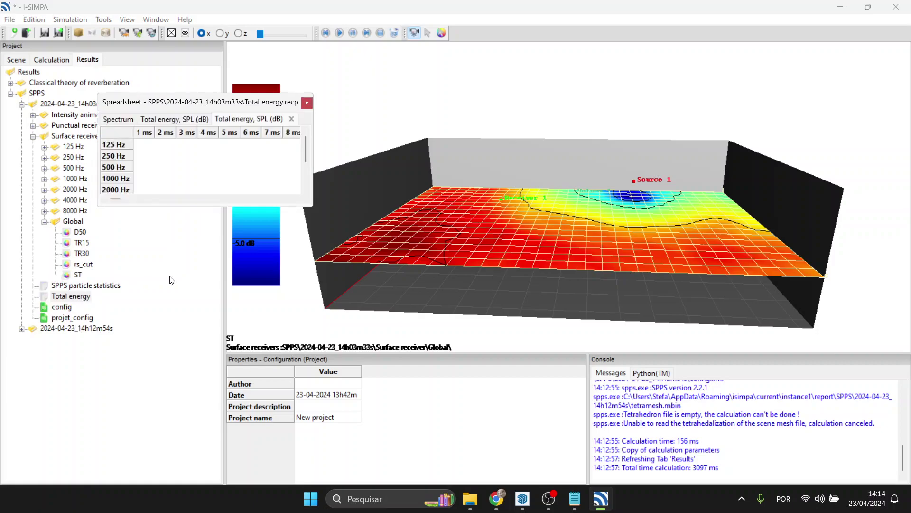
left_click_drag(225, 103, 345, 90)
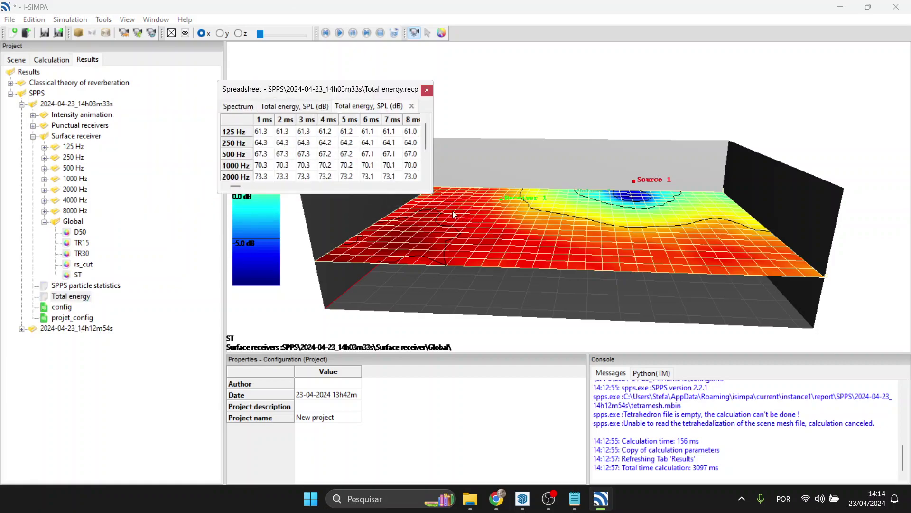
left_click_drag(430, 195, 831, 467)
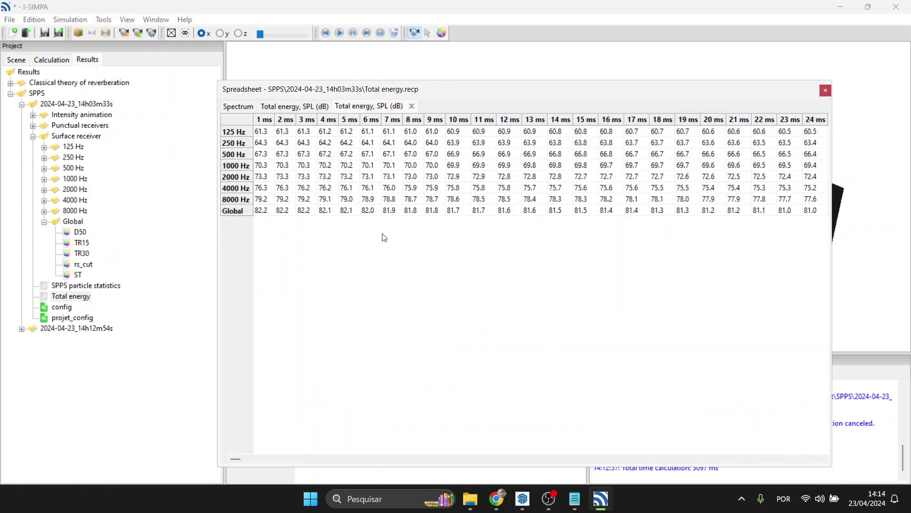
left_click(435, 165)
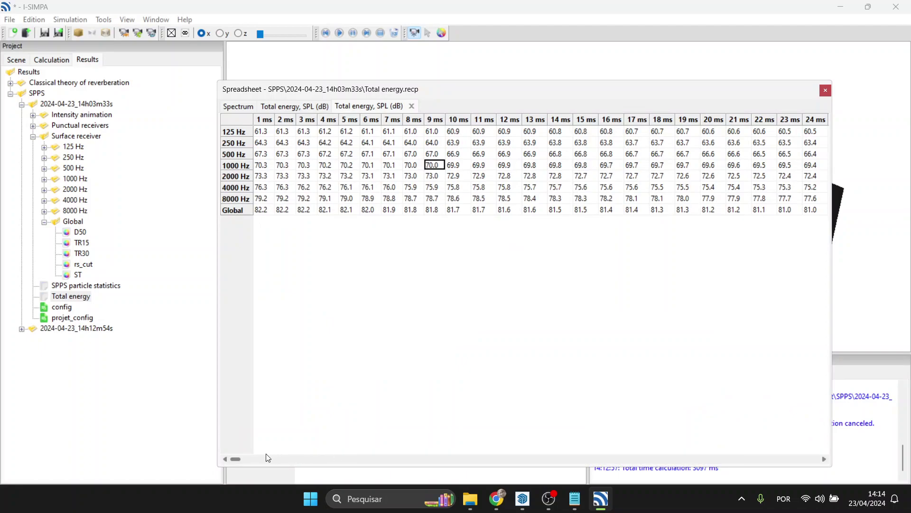
mouse_move(240, 458)
left_mouse_down()
mouse_move(427, 458)
mouse_move(238, 458)
left_mouse_up()
left_click(280, 107)
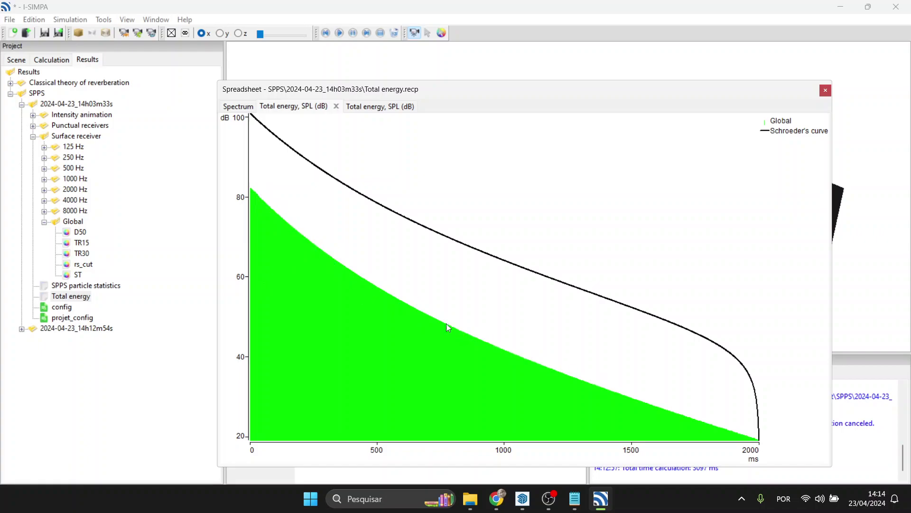
left_click(237, 107)
left_click(293, 107)
left_click(828, 93)
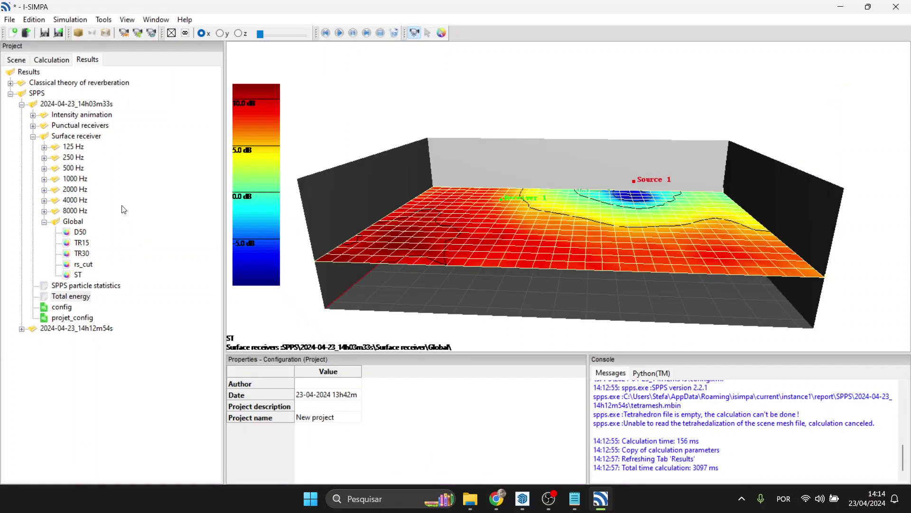
- Collapse the 2024-04-23_14h03m33s run's folder and inspect the ST map from above
left_click(44, 200)
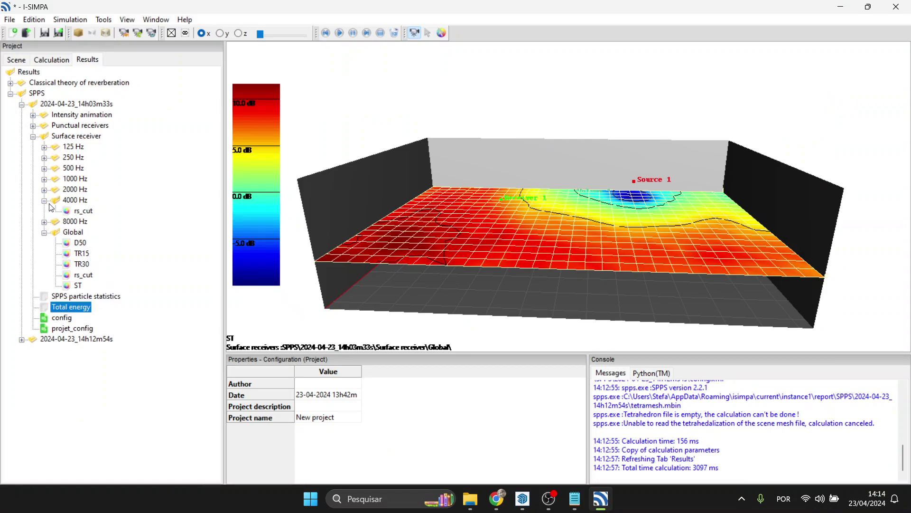
left_click(45, 200)
left_click(21, 104)
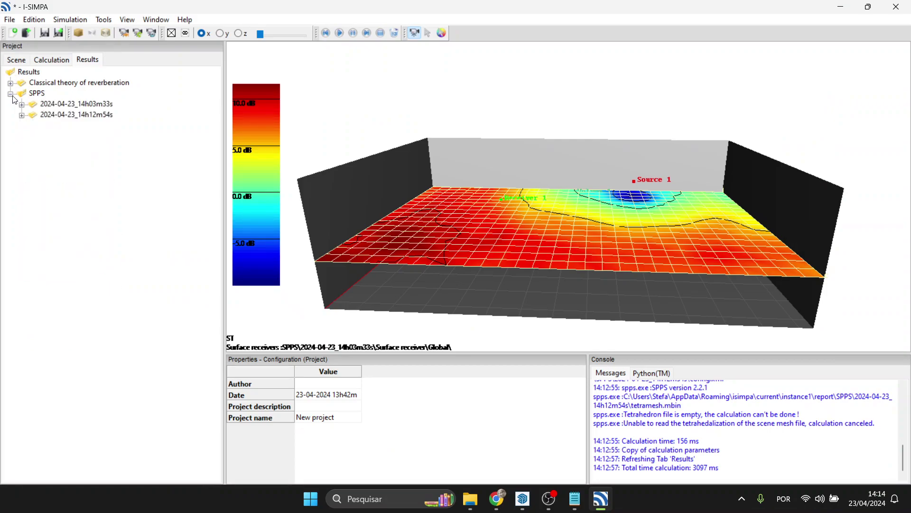
left_click_drag(580, 167, 573, 187)
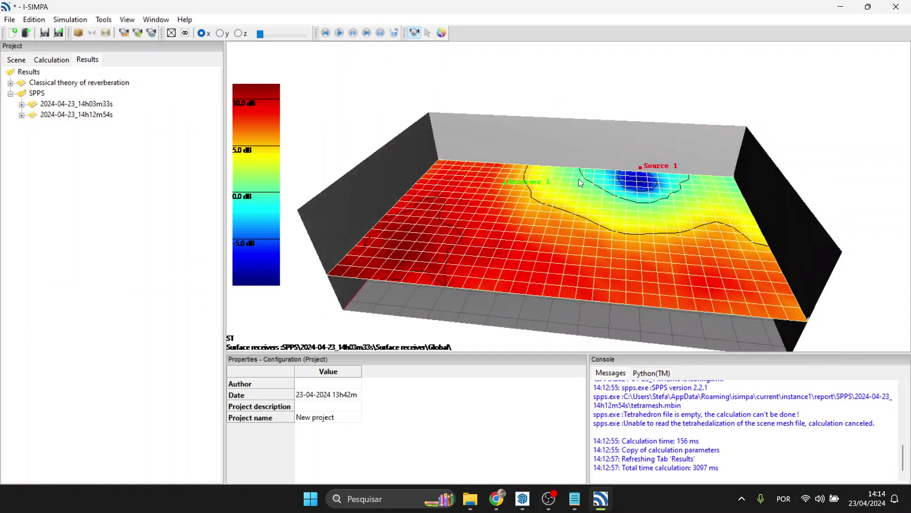
scroll(589, 181, "down", 3)
left_click_drag(578, 153, 473, 203)
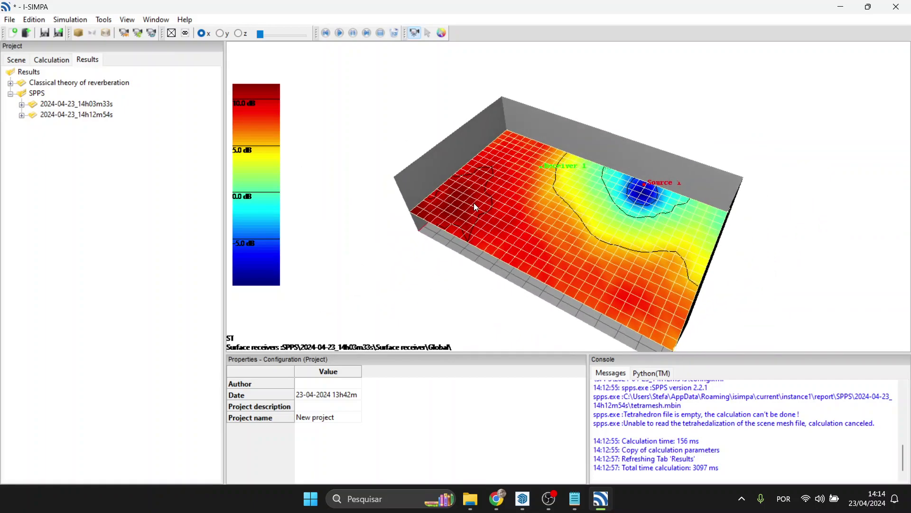
left_click(10, 20)
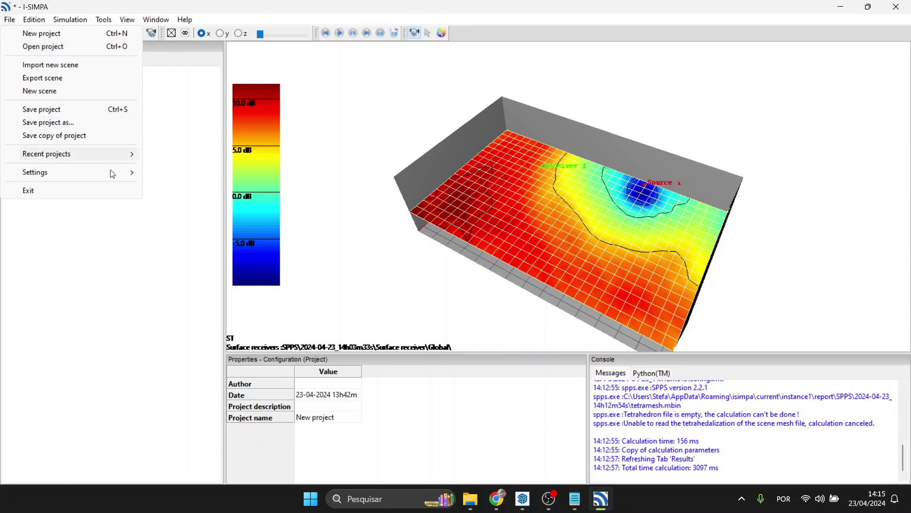
left_click(130, 234)
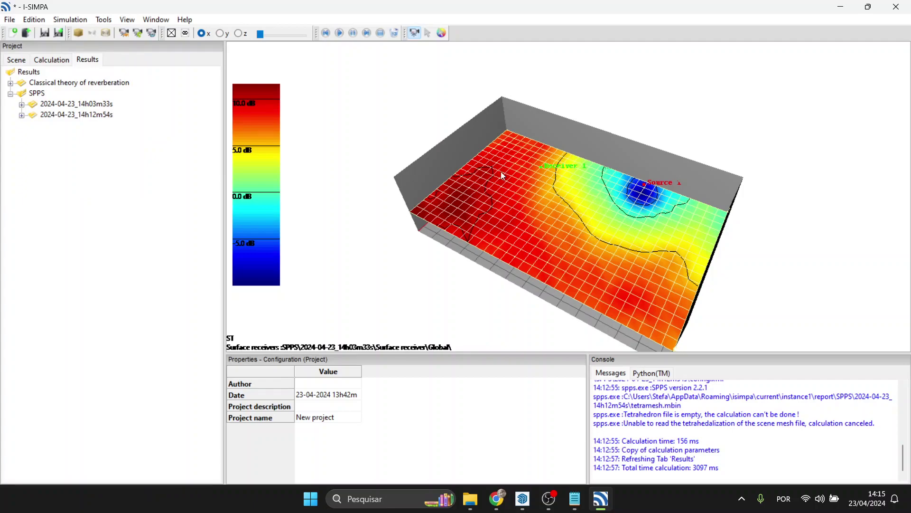
left_click(22, 59)
left_click(91, 61)
left_click(21, 115)
left_click(22, 115)
left_click_drag(715, 217, 705, 173)
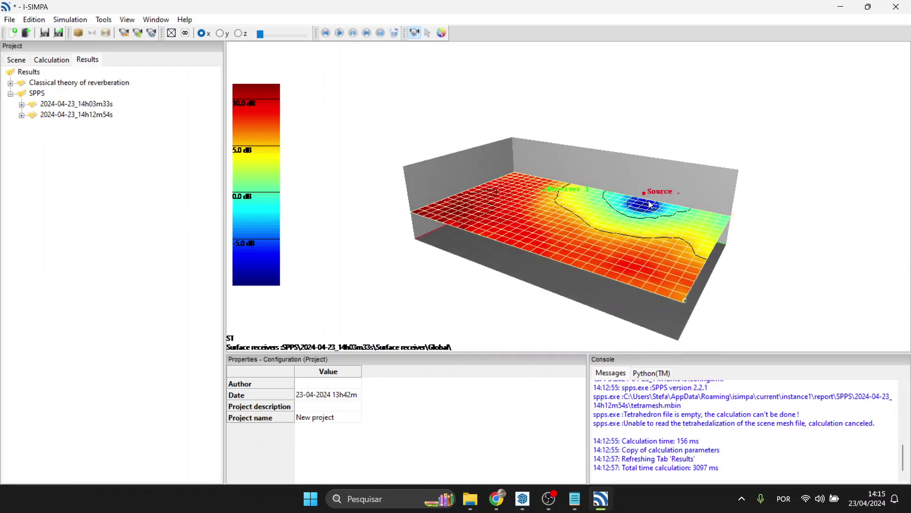
left_click_drag(632, 192, 479, 242)
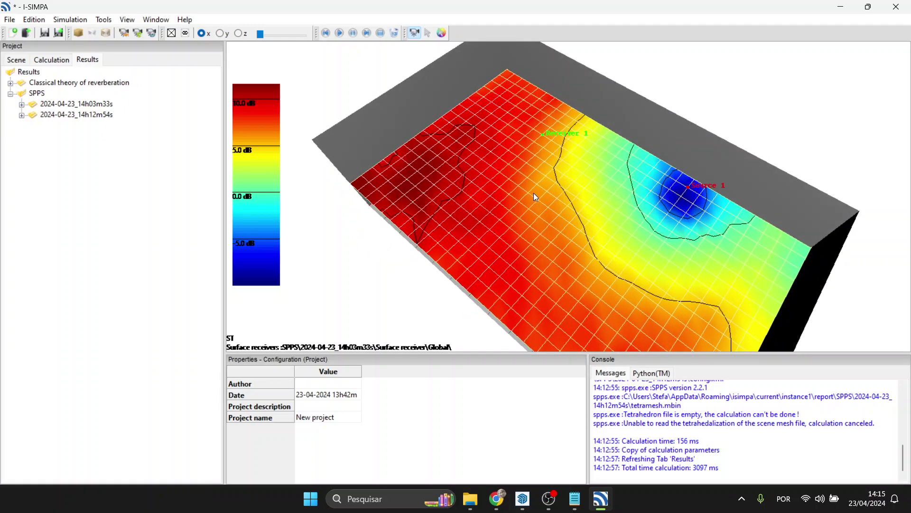
left_click_drag(525, 232, 470, 180)
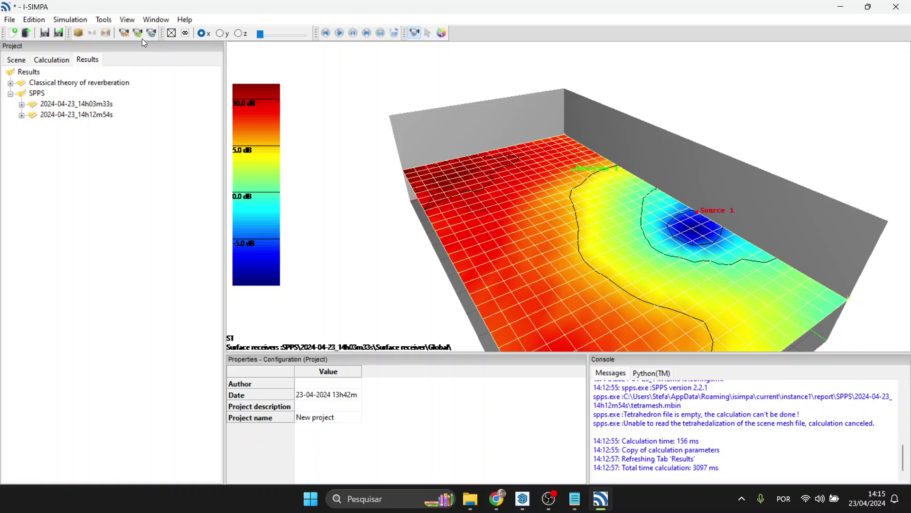
left_click(126, 19)
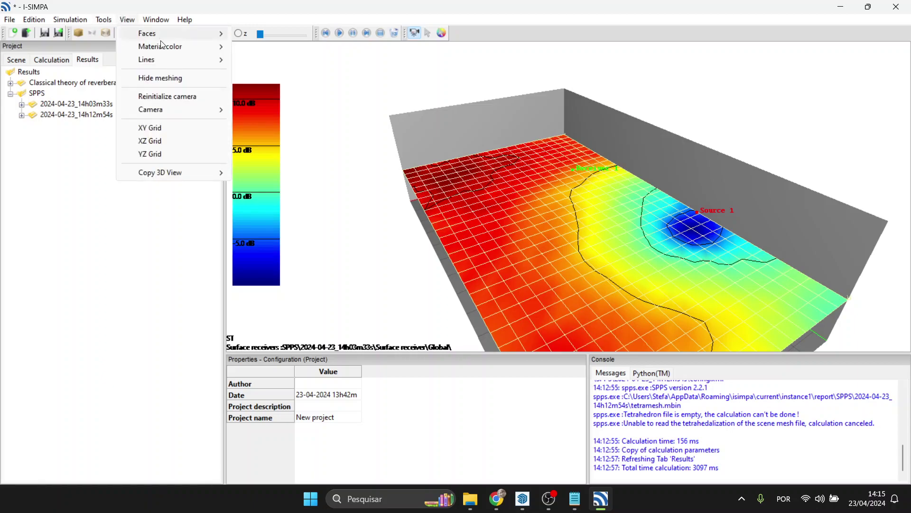
mouse_move(211, 110)
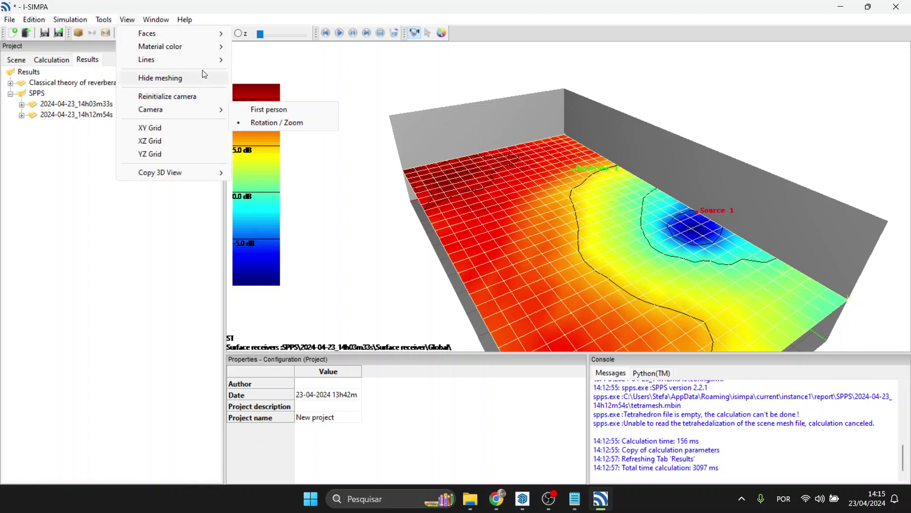
mouse_move(201, 52)
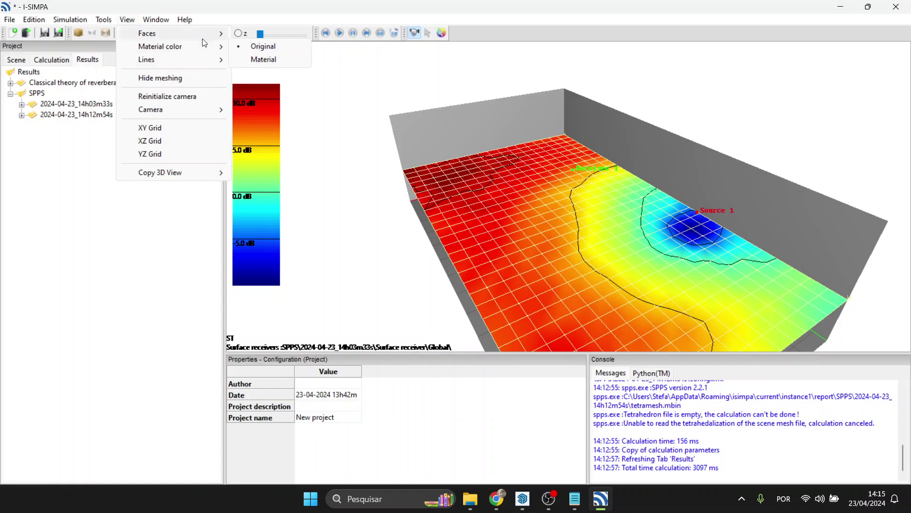
left_click(97, 179)
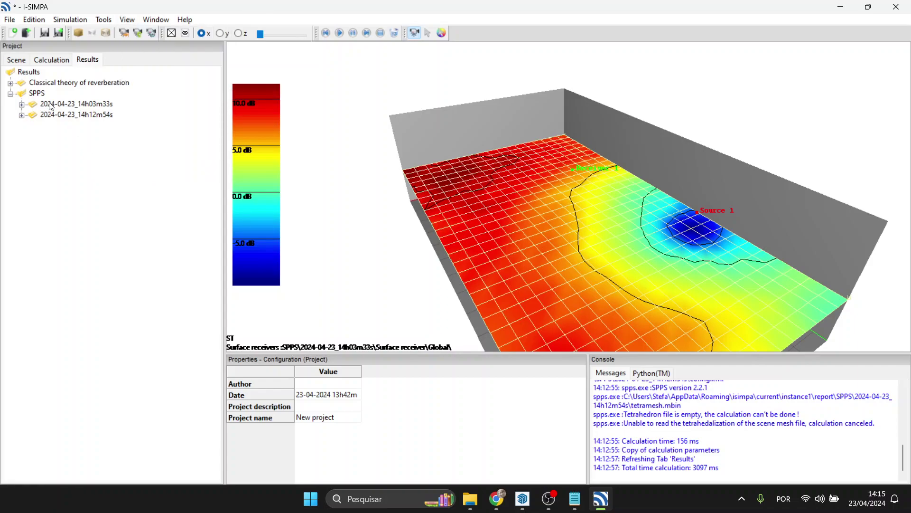
- Set the cut color in the Plane Receiver's display settings to dark maroon
left_click(17, 60)
left_click(10, 115)
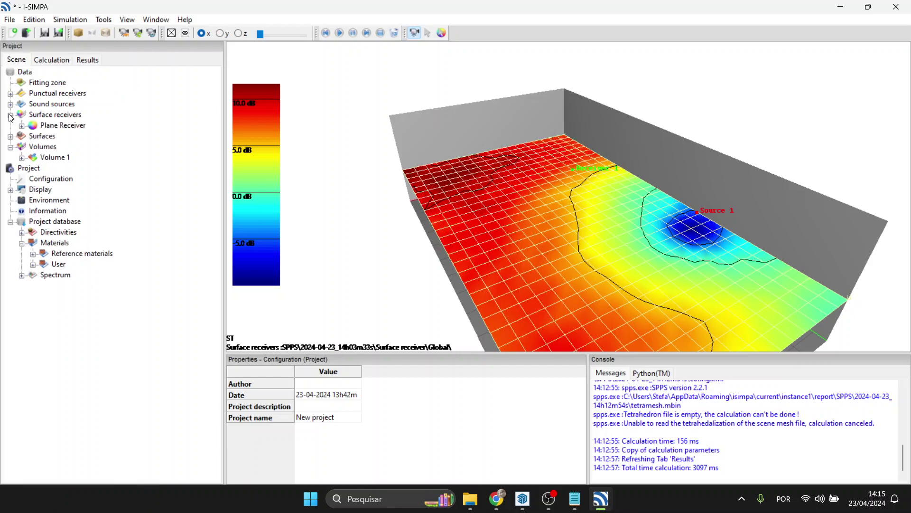
double_click(31, 127)
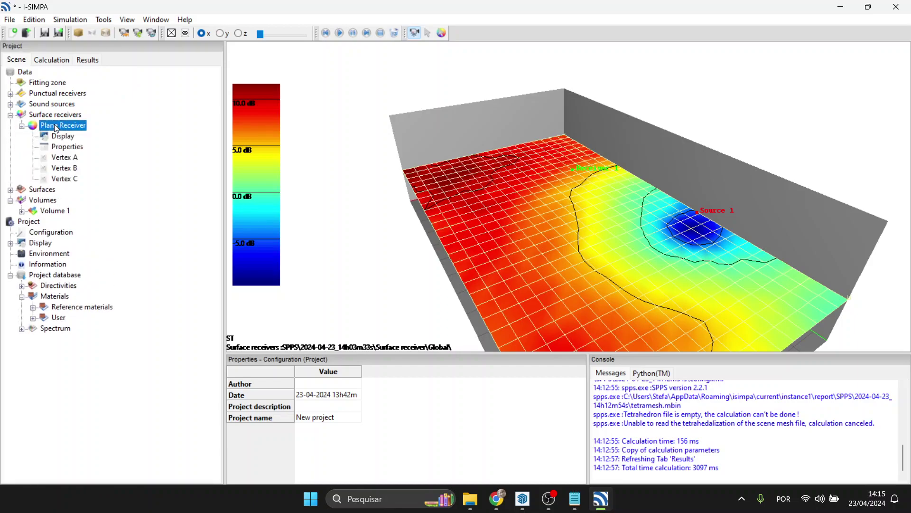
left_click(63, 137)
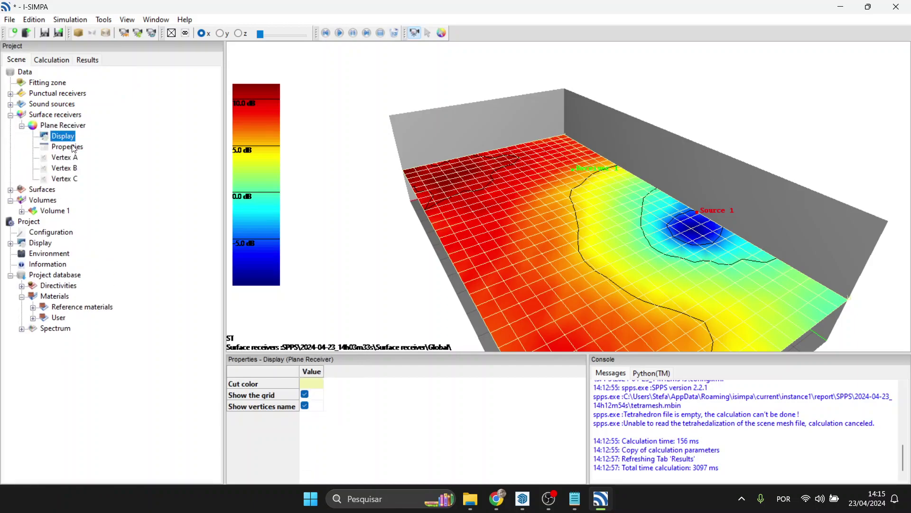
left_click(313, 387)
left_click(314, 388)
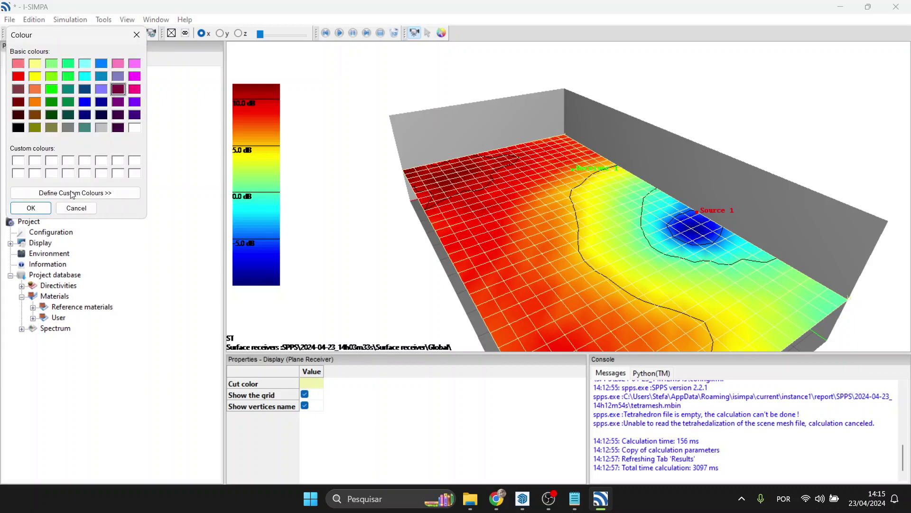
left_click(31, 208)
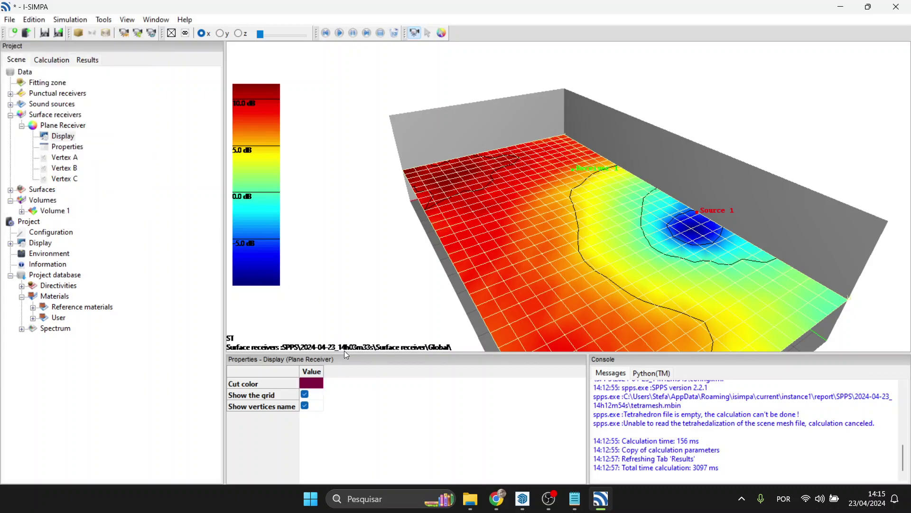
- Turn off the grid display of the Plane Receiver and view the ST map without it
left_click(309, 397)
left_click(304, 394)
left_click_drag(646, 201, 663, 211)
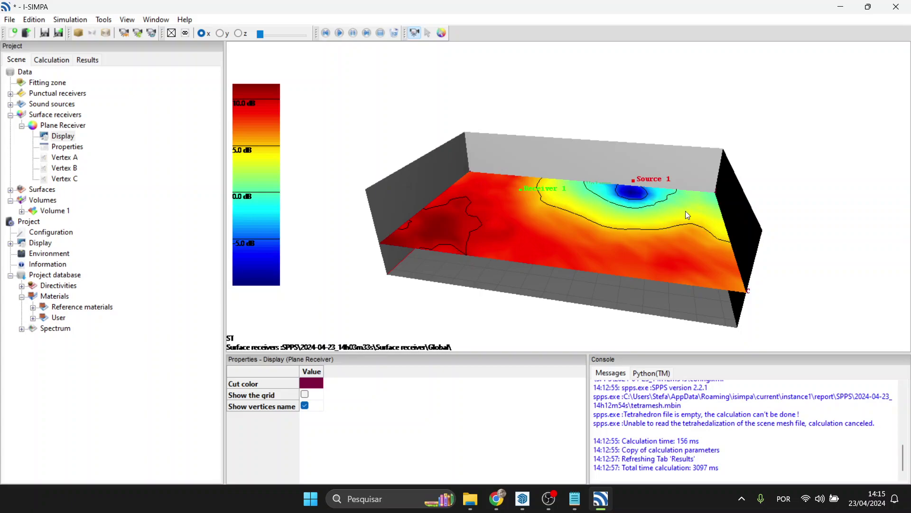